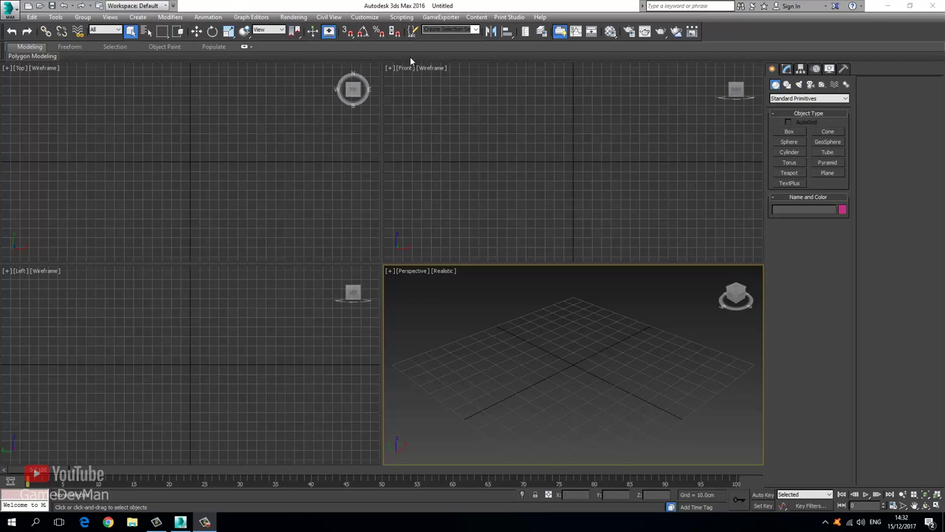
Open the user interface customization for keyboard shortcuts and select the Swift Loop action
left_click(367, 17)
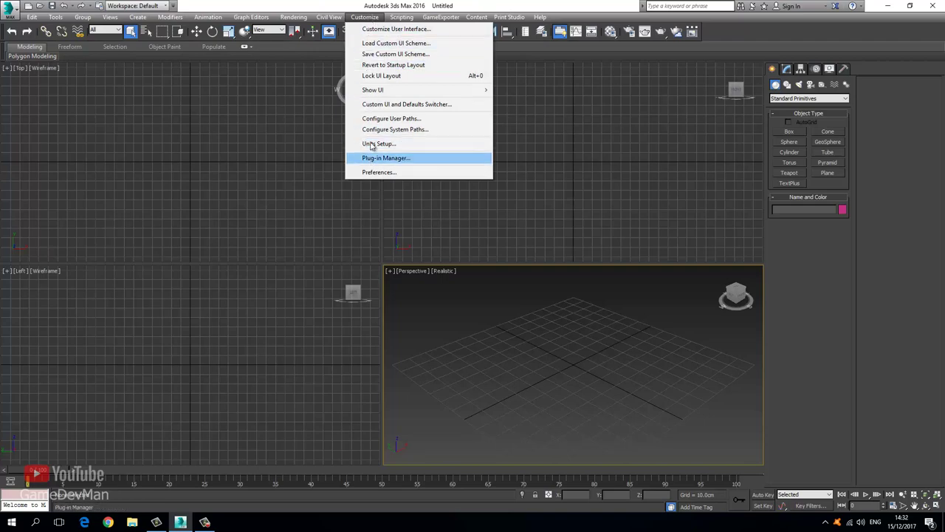
left_click(401, 17)
left_click(365, 17)
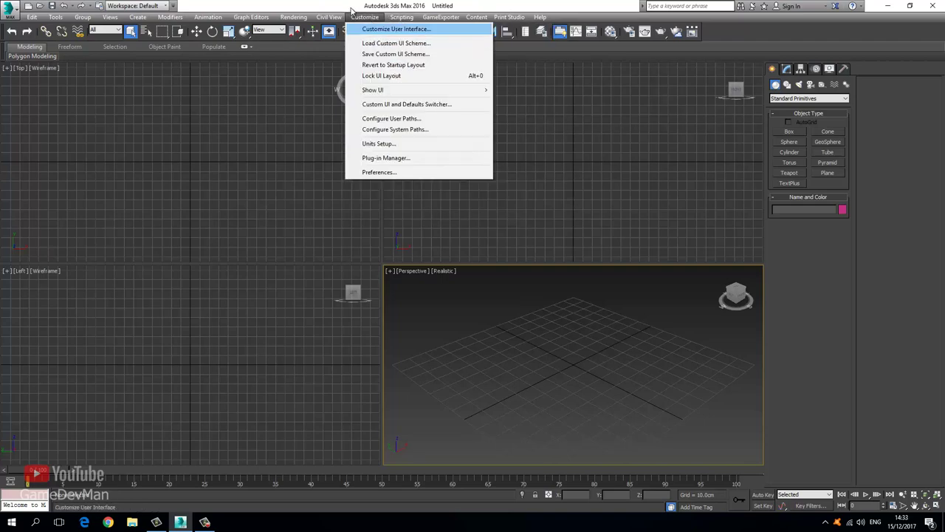
left_click(388, 32)
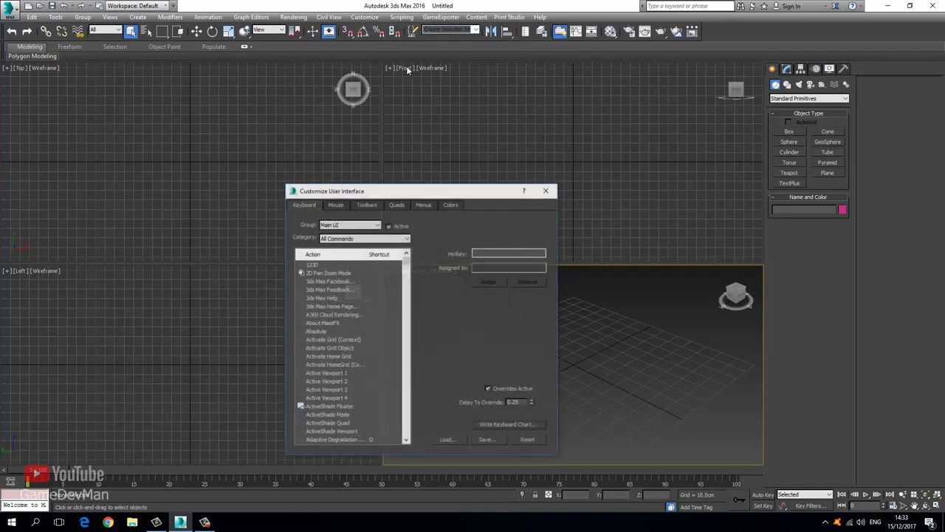
left_click_drag(377, 192, 467, 79)
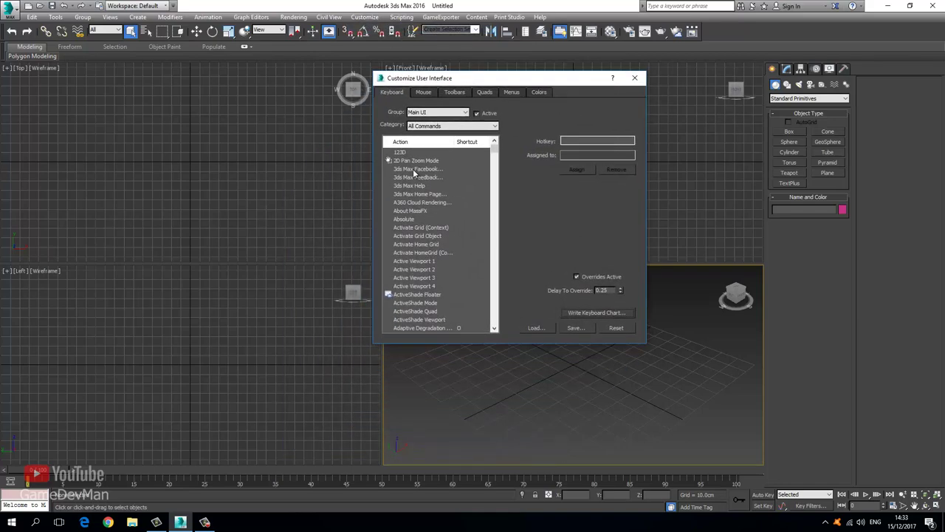
left_click(414, 171)
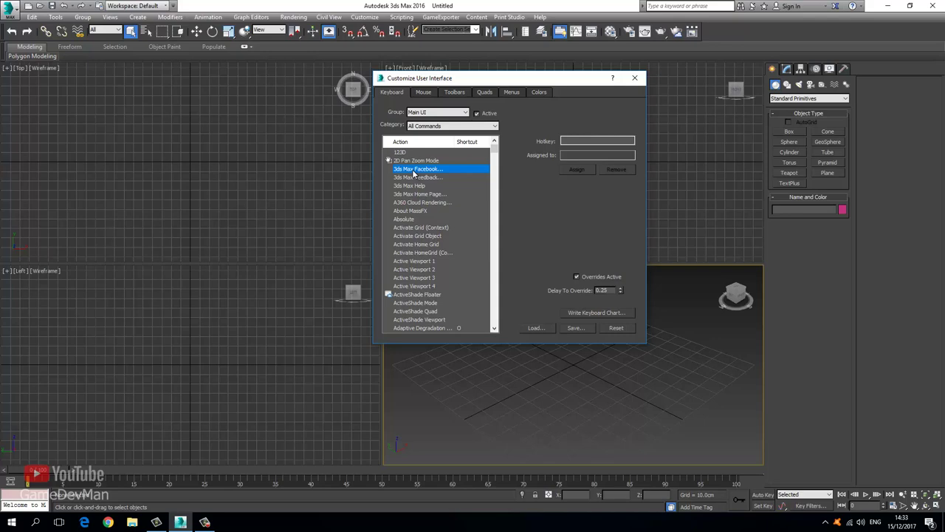
type("savesw")
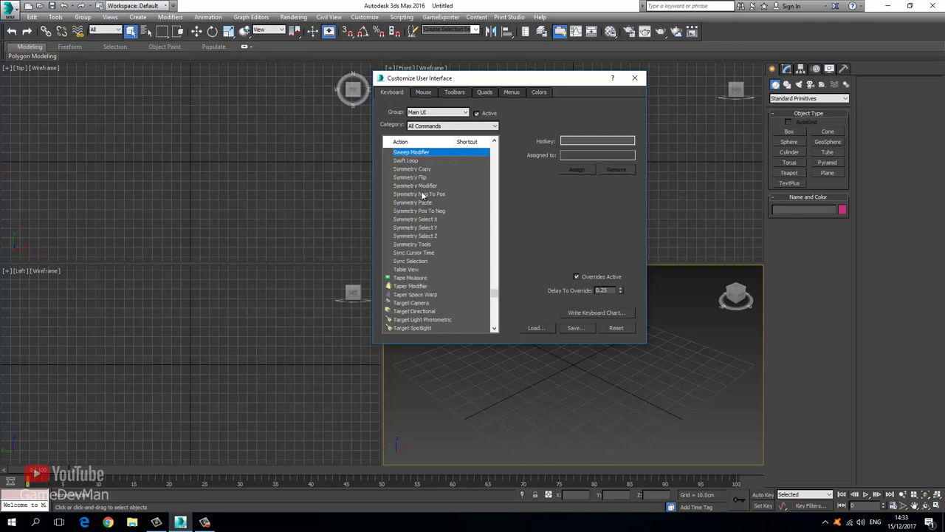
left_click(419, 160)
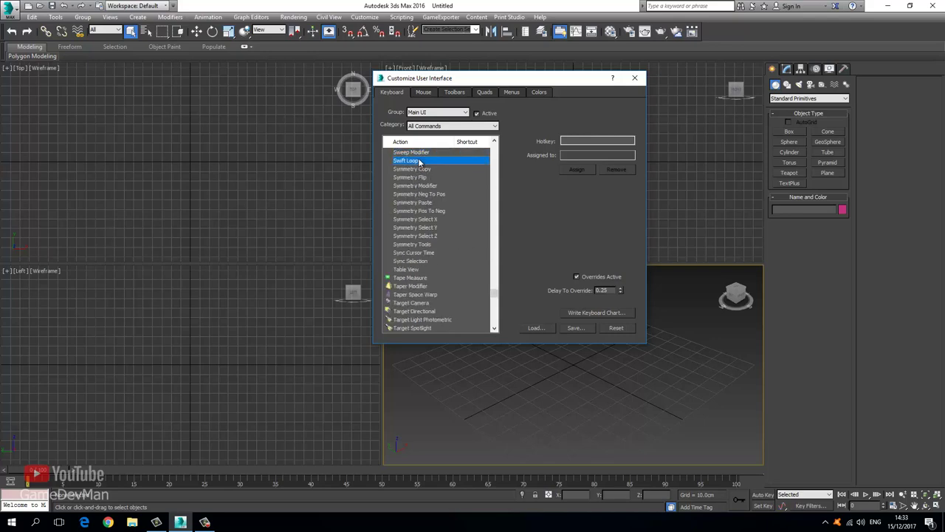
Assign the hotkey Shift+S to the Swift Loop action and close the customization dialog
left_click(581, 140)
left_click(595, 142)
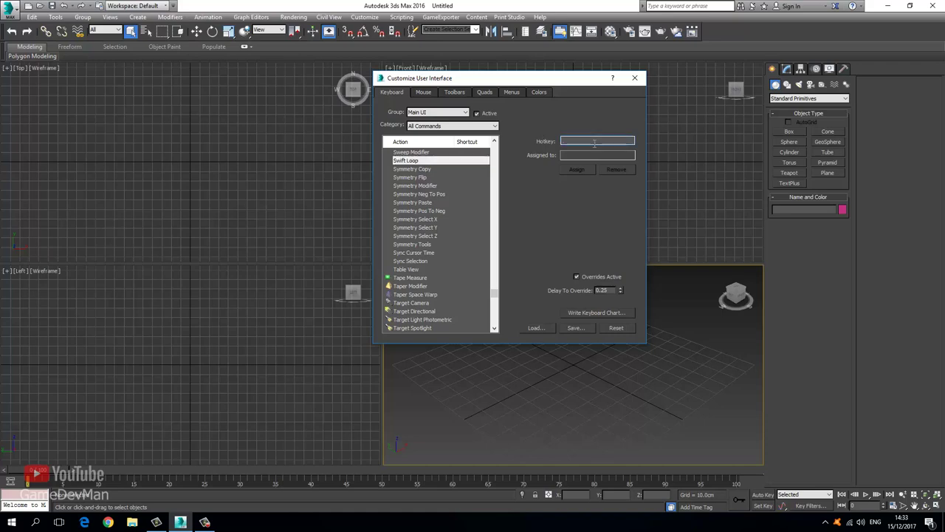
key("shift")
key("shift+s")
left_click(581, 170)
left_click(633, 79)
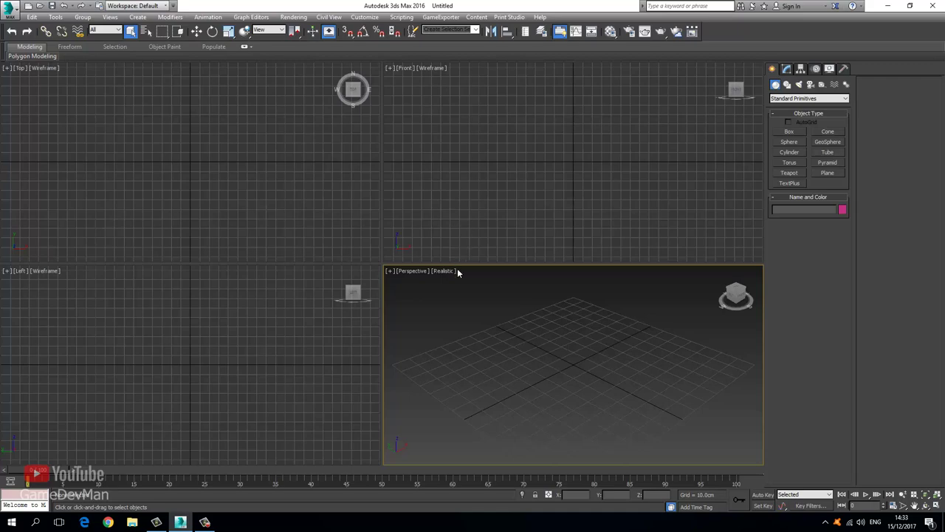
Maximize the perspective viewport, dismiss the antivirus notification and switch to the Front view
key("alt+w")
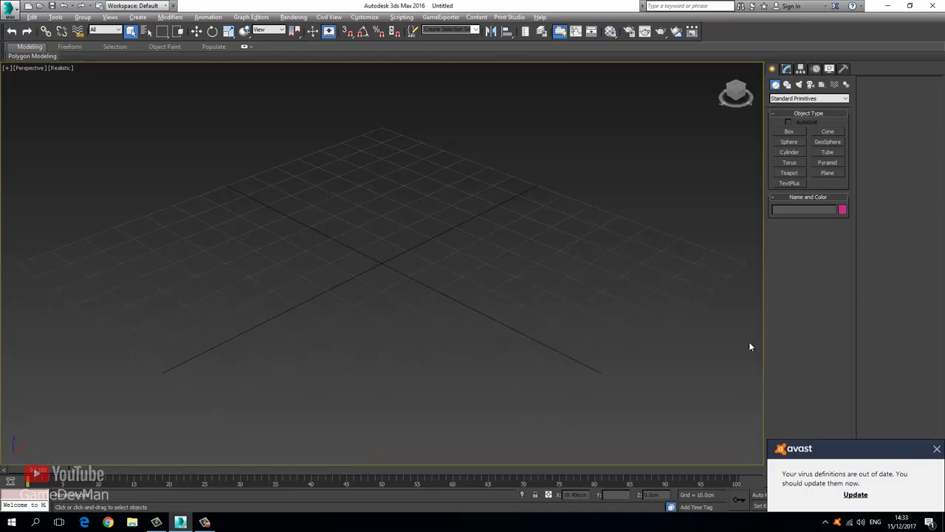
left_click(937, 449)
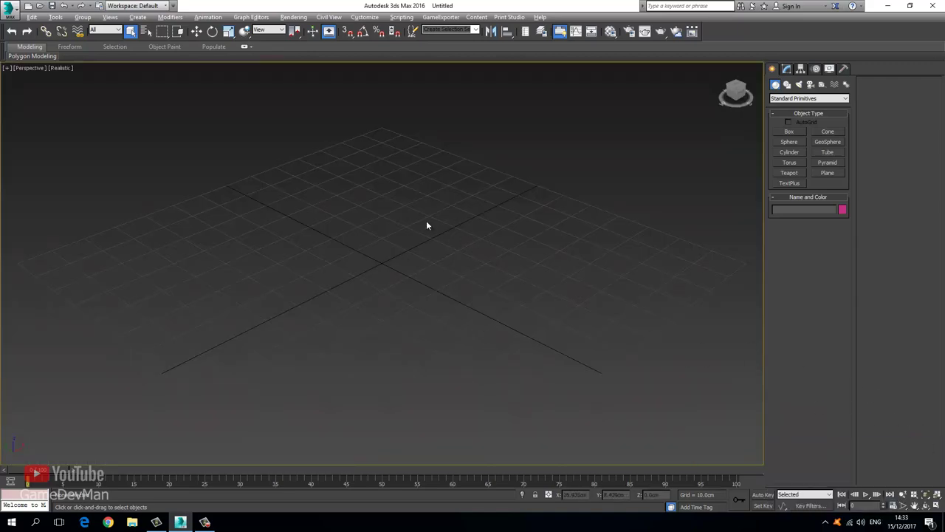
key("f")
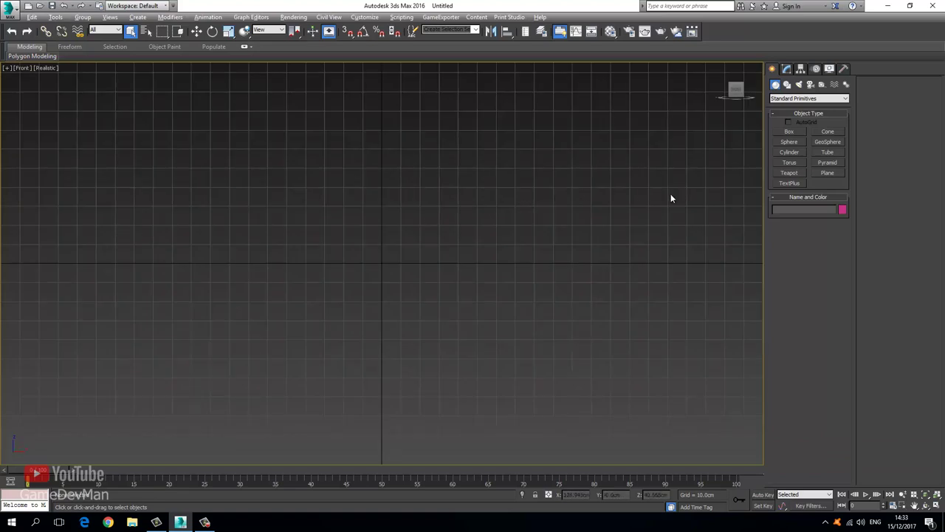
Draw a plane about 112 cm long and 191 cm wide in the Front view and show its editable parameters
left_click(827, 173)
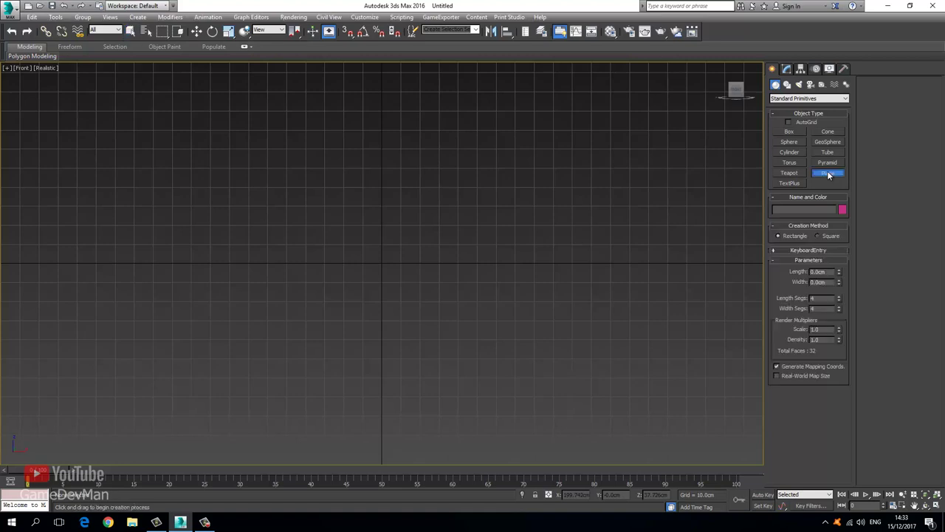
left_click_drag(228, 139, 255, 172)
left_click_drag(283, 200, 593, 353)
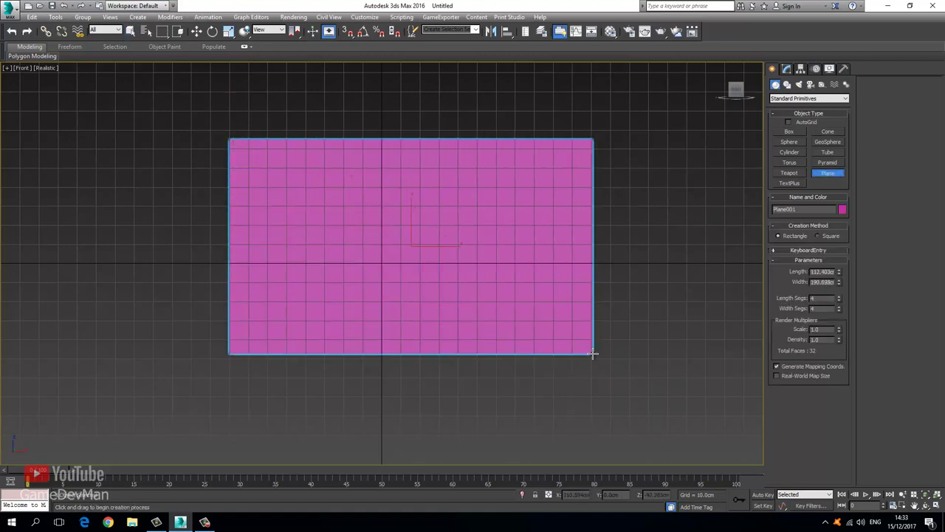
left_click(198, 31)
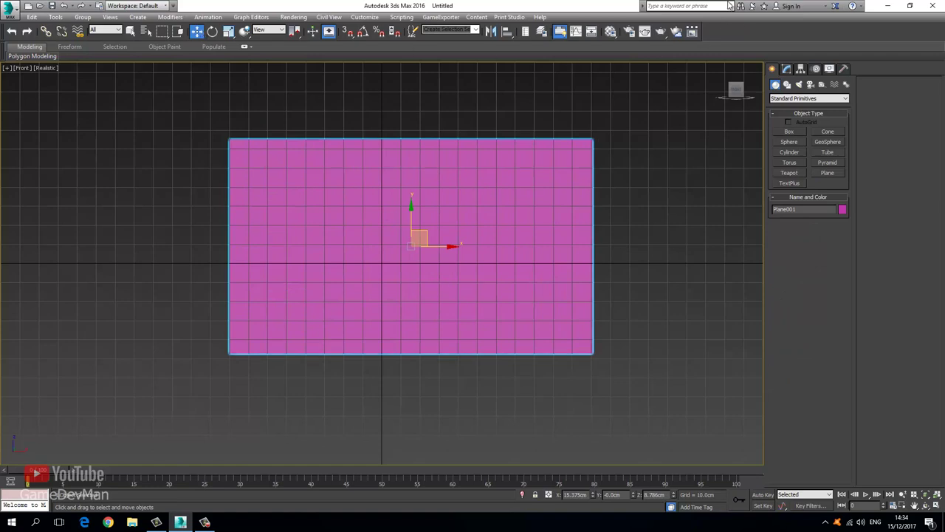
left_click(786, 68)
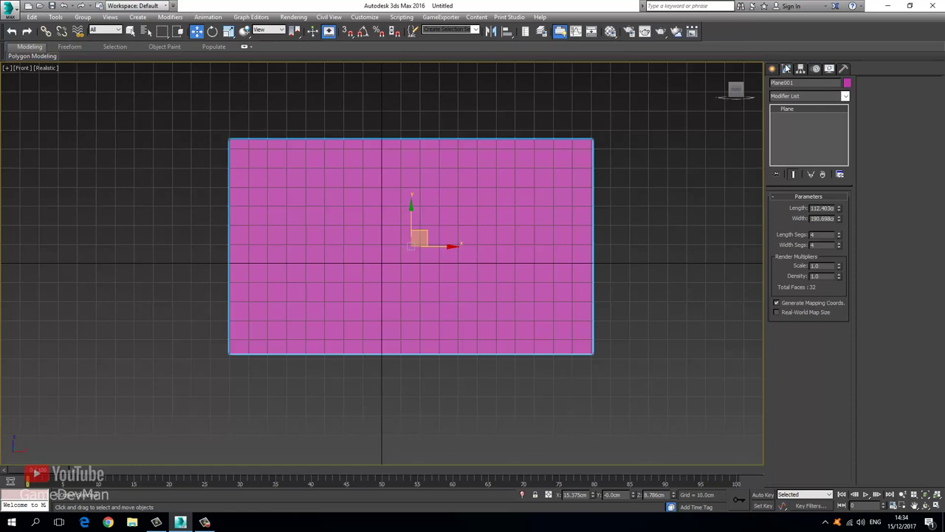
Set the plane's length to 1024 cm
double_click(823, 209)
type("1024")
key("Tab")
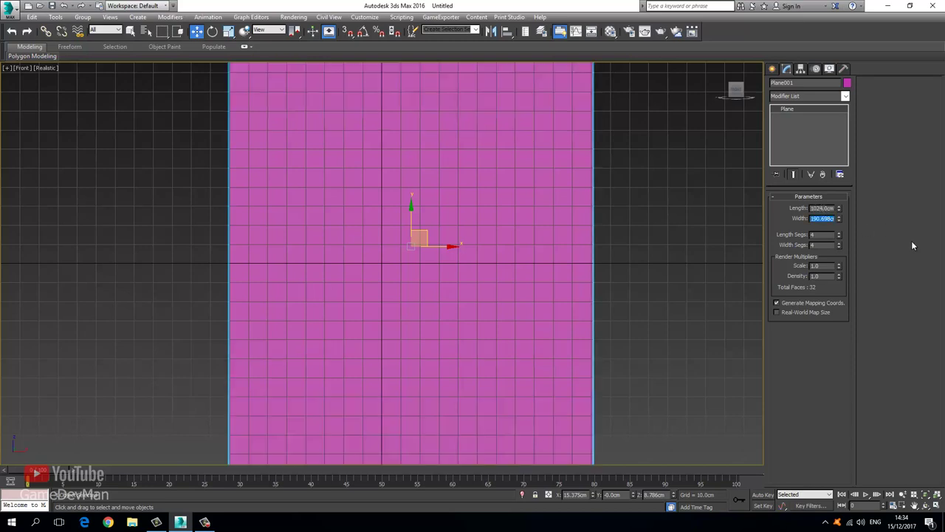
Set the plane's length to 768 cm and its width to 1024 cm
left_click(831, 210)
double_click(830, 210)
type("768")
key("Tab")
type("1024")
key("Return")
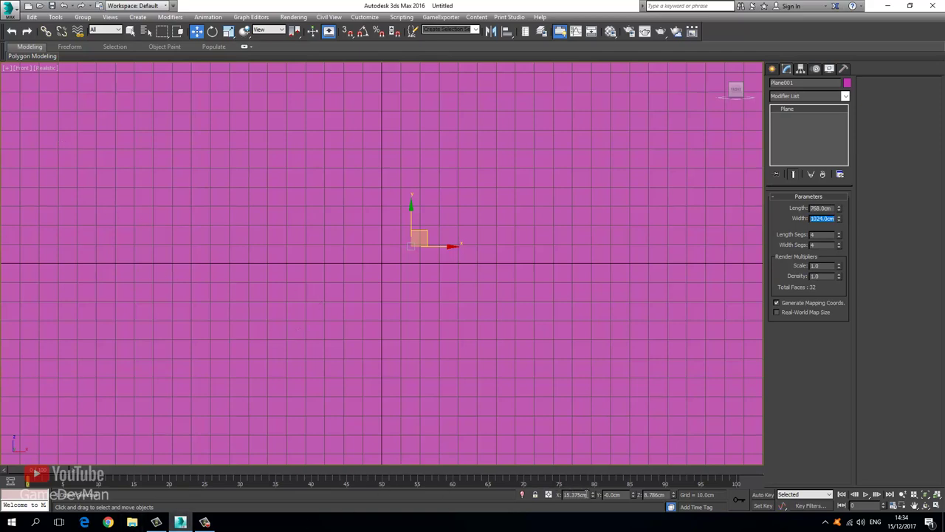
Reset the plane's position to 0 cm so it sits at the origin, and hide the viewport grid
right_click(592, 494)
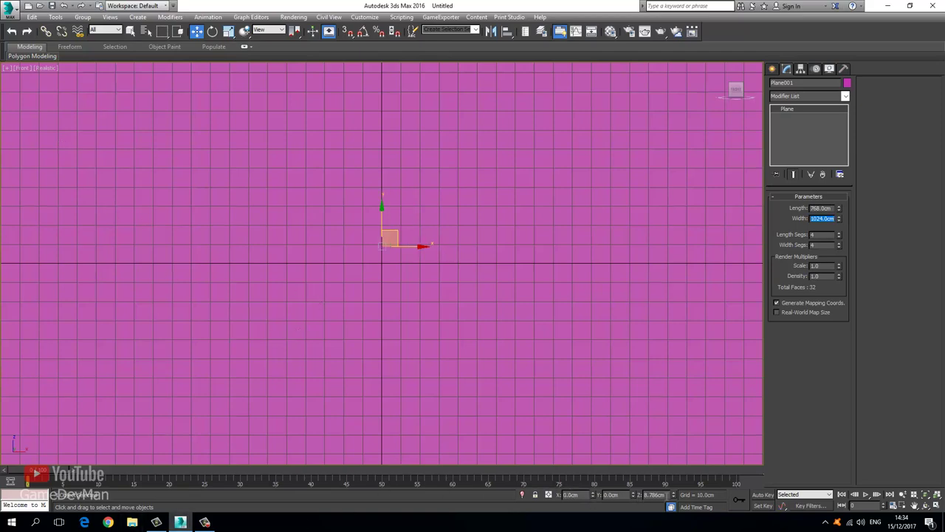
right_click(673, 494)
scroll(359, 279, "down", 3)
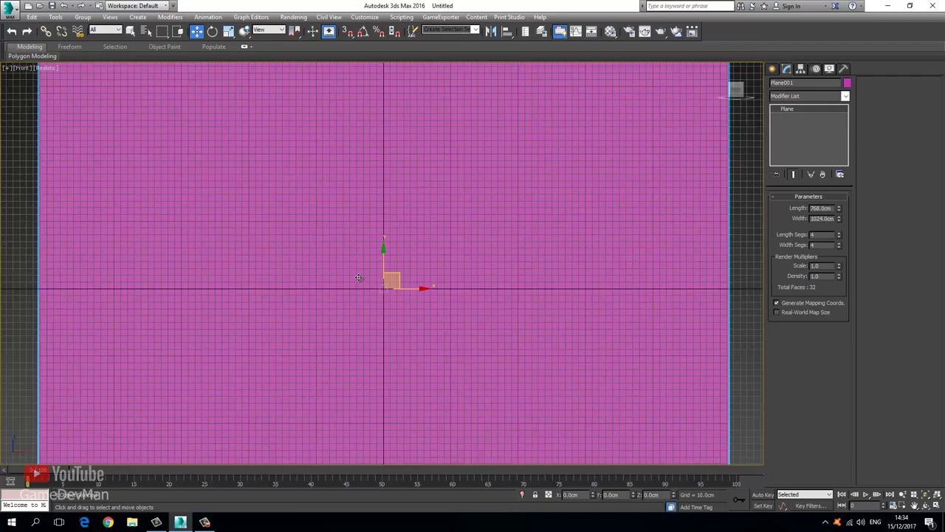
scroll(359, 277, "down", 4)
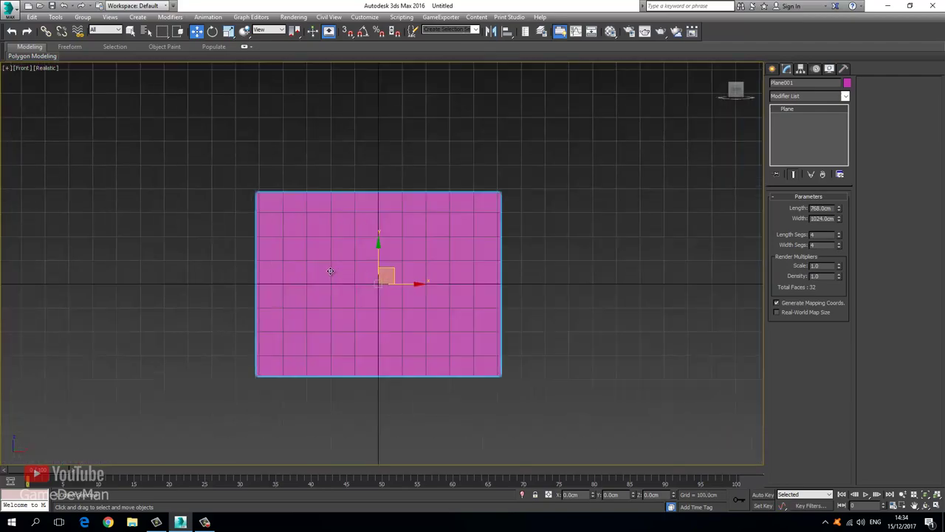
key("g")
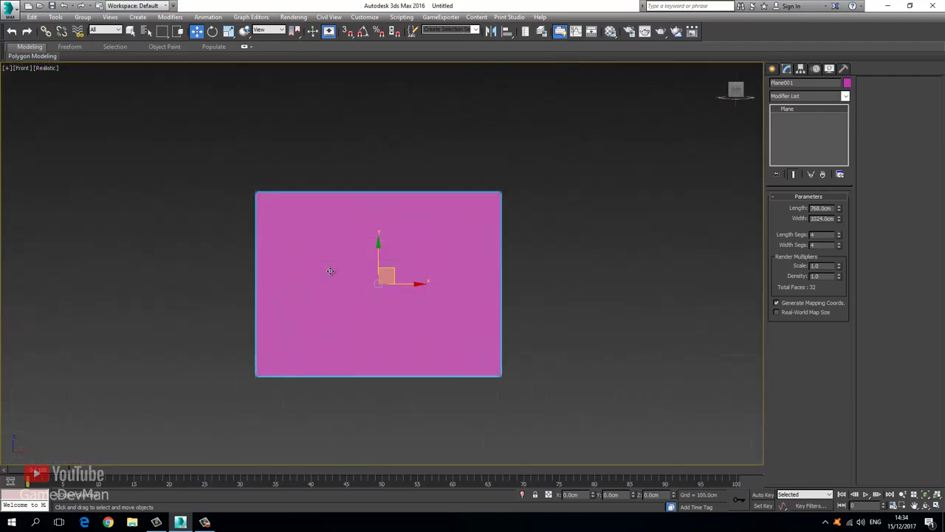
Open the Material Editor and choose a Bitmap map for the diffuse colour of the last sample material
key("m")
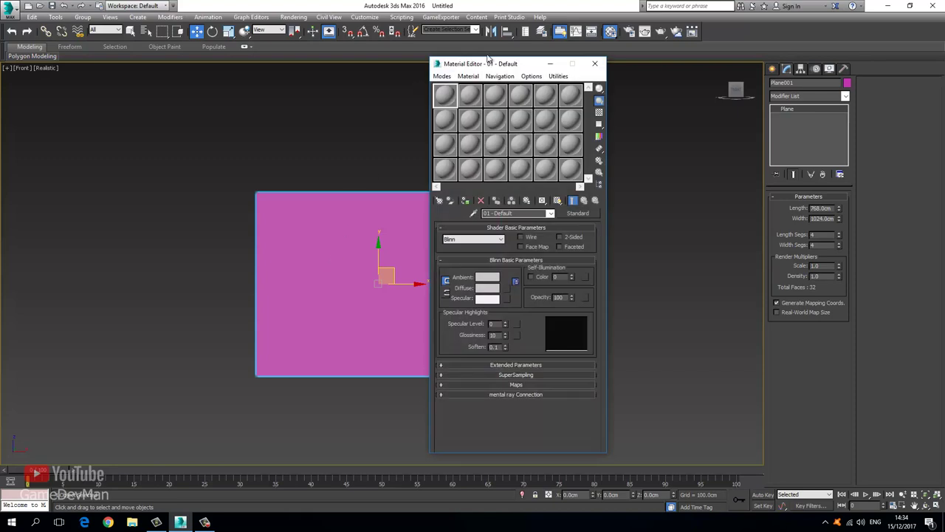
left_click_drag(487, 59, 613, 75)
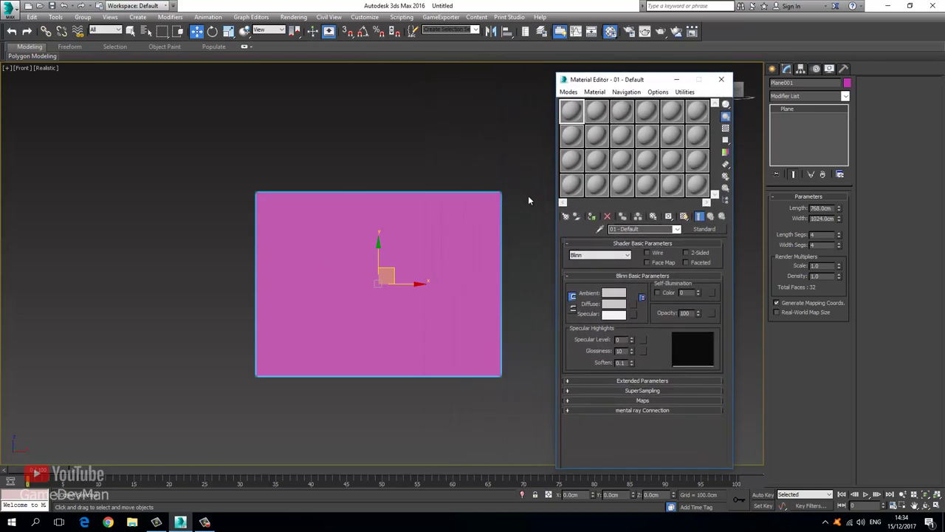
left_click(698, 186)
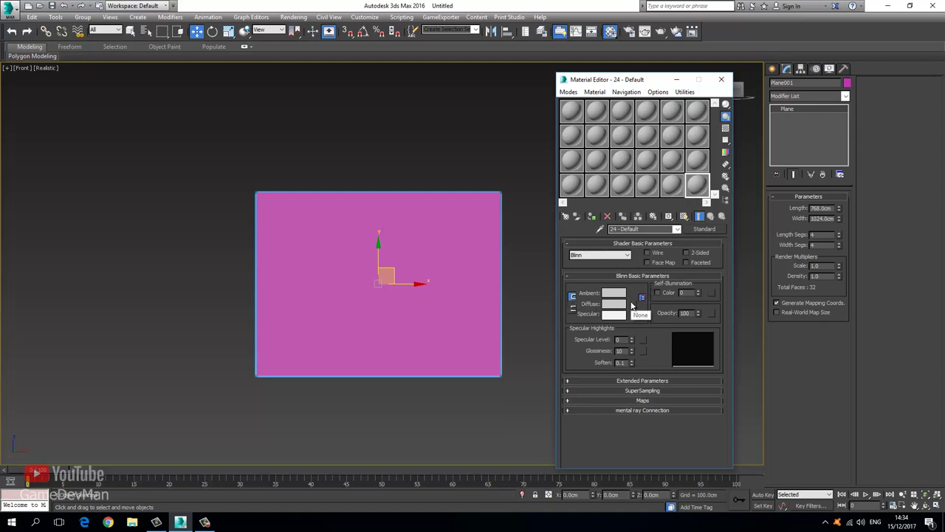
left_click(632, 303)
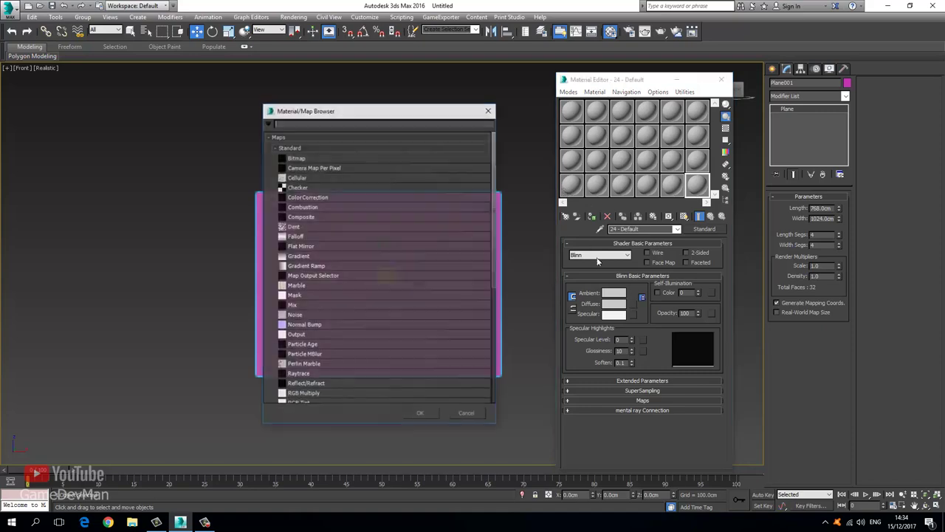
double_click(303, 157)
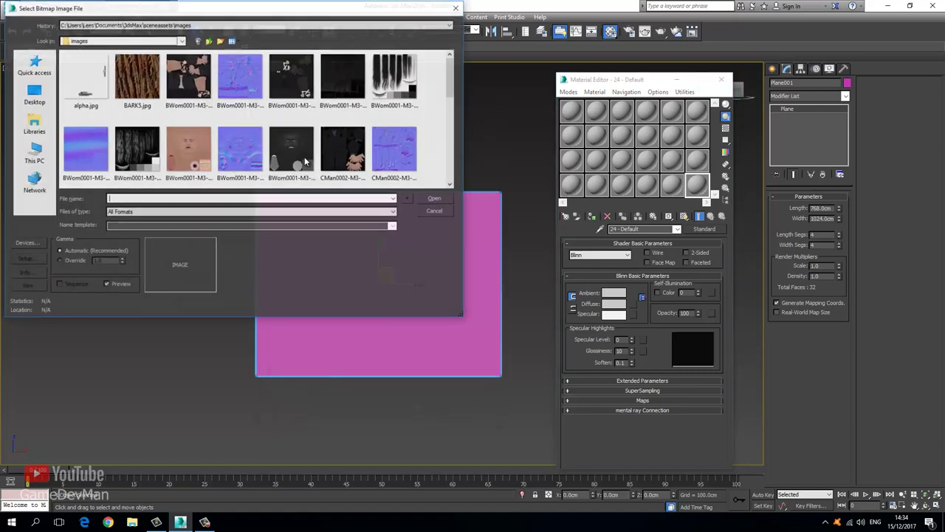
Browse from the desktop to the refs folder inside Old Radio for the bitmap image
left_click(45, 92)
left_click_drag(155, 10, 329, 56)
left_click(267, 189)
double_click(266, 190)
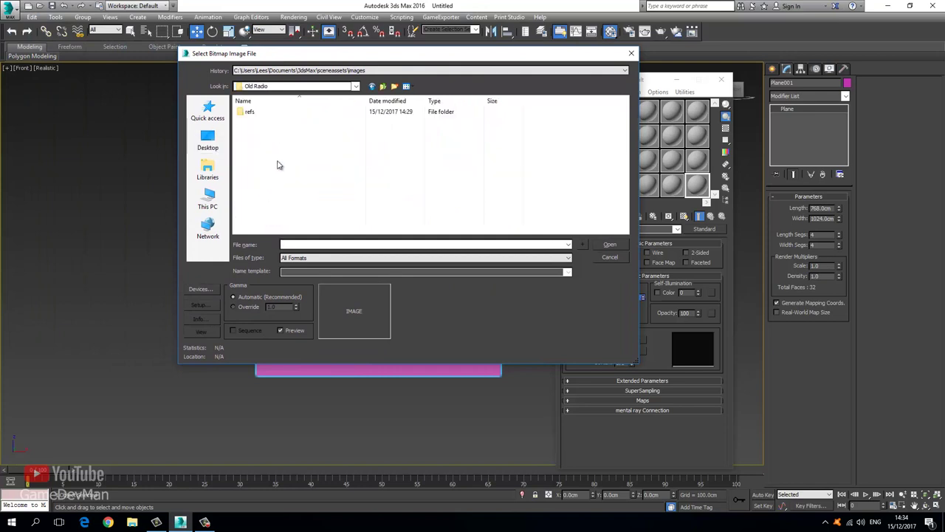
double_click(249, 112)
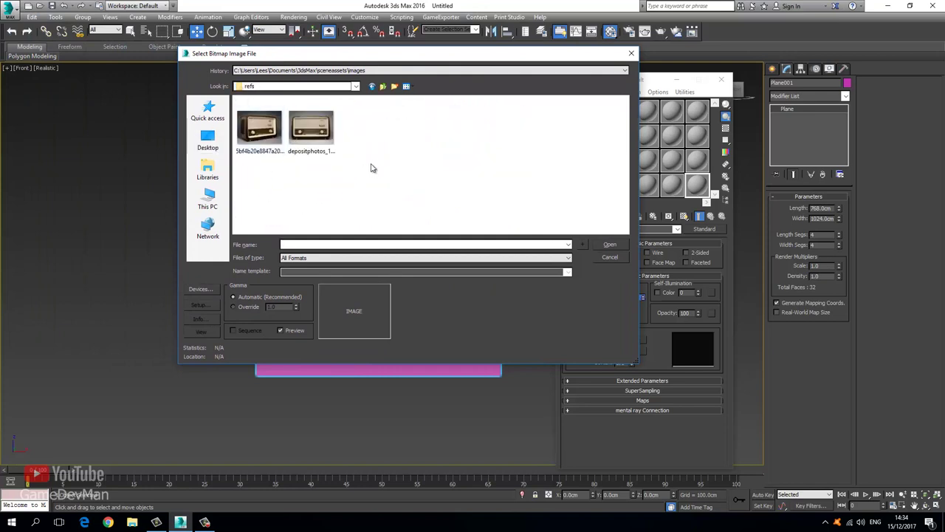
Preview the front and angled radio reference photos in the image viewer to compare them
left_click(314, 132)
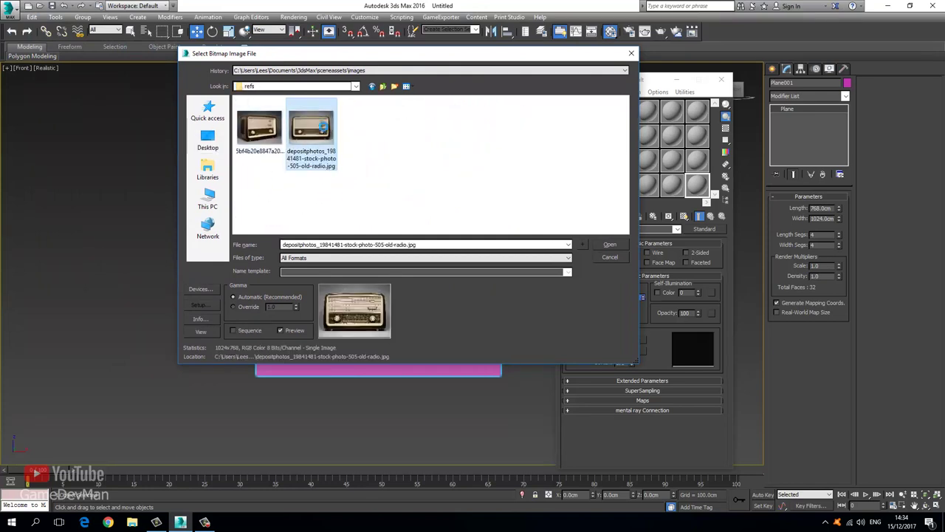
right_click(323, 126)
left_click(360, 144)
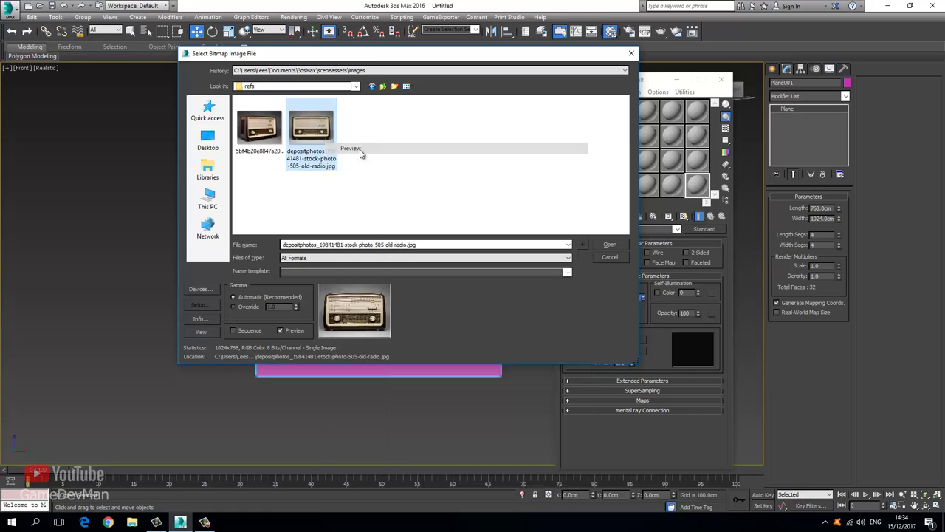
left_click_drag(320, 3, 538, 50)
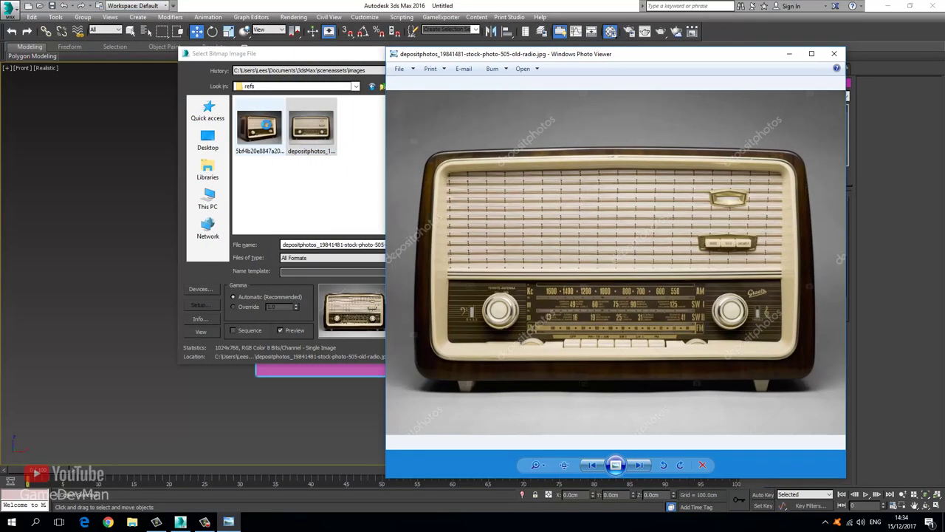
right_click(266, 125)
left_click(293, 146)
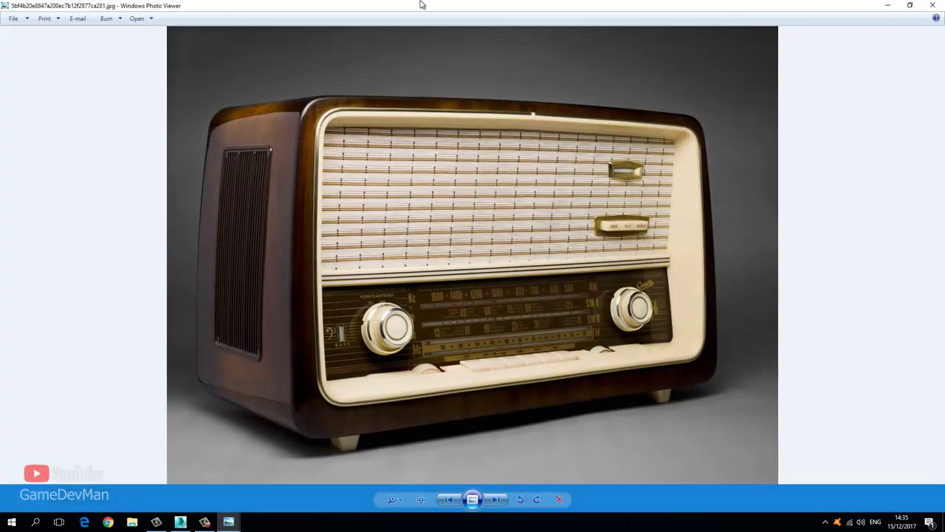
left_click_drag(420, 3, 242, 39)
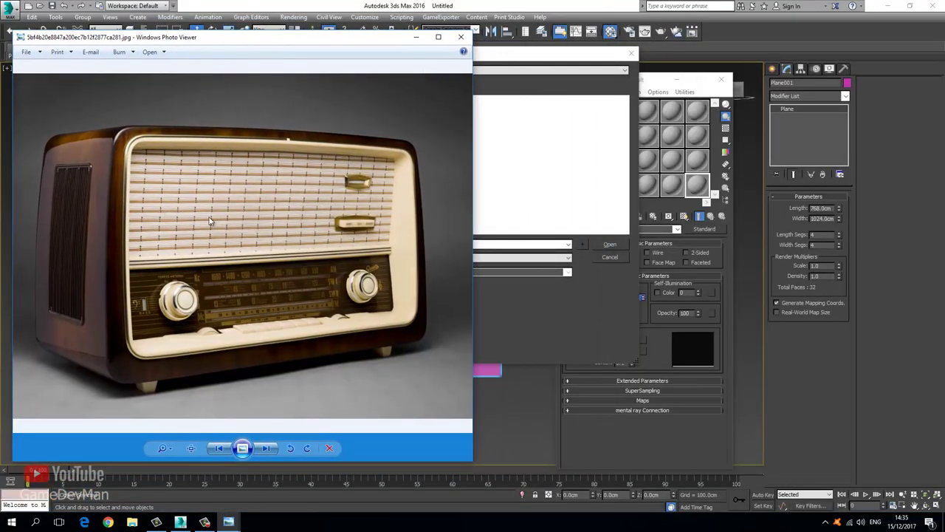
left_click(461, 37)
Load depositphotos_19841481-stock-photo-505-old-radio.jpg as the material's diffuse bitmap
double_click(310, 128)
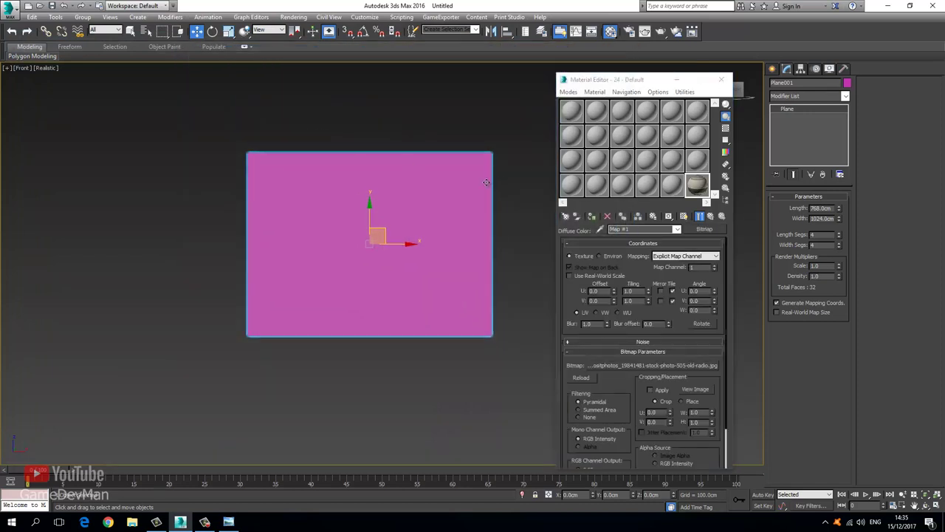
Apply the radio material to the plane with its texture shown in the viewport, and set the material's self-illumination to 100
left_click(591, 219)
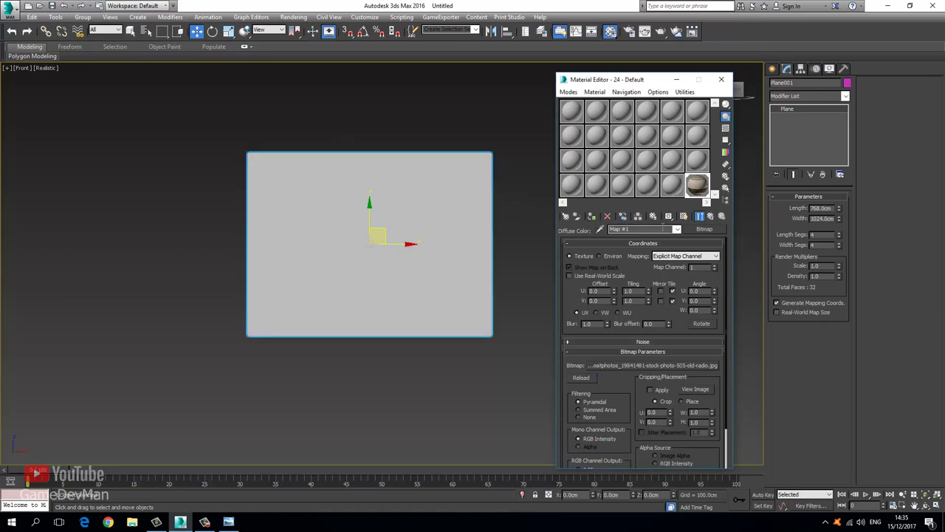
left_click(684, 216)
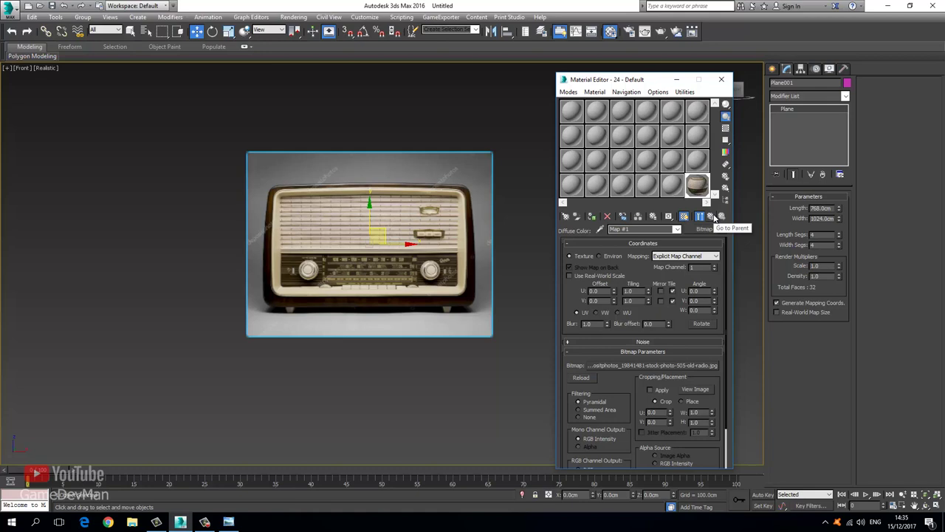
left_click(711, 217)
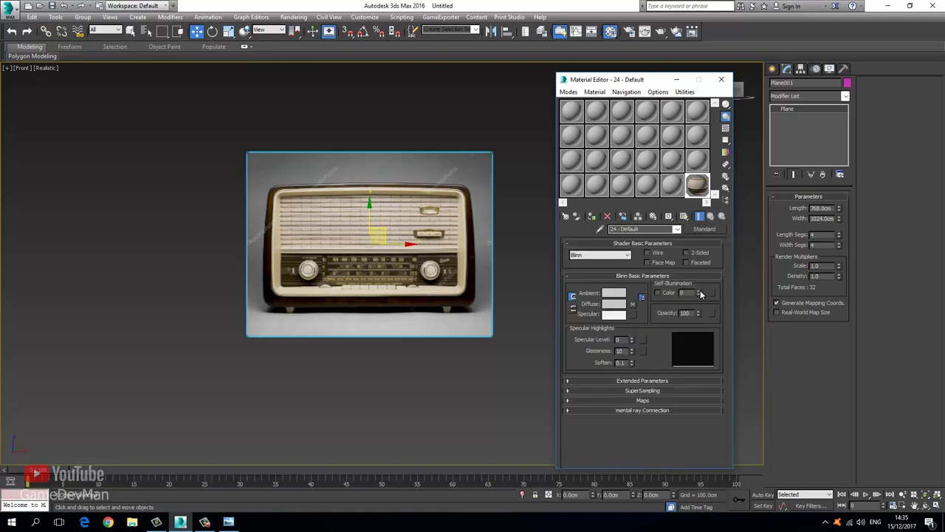
left_click_drag(699, 292, 690, 118)
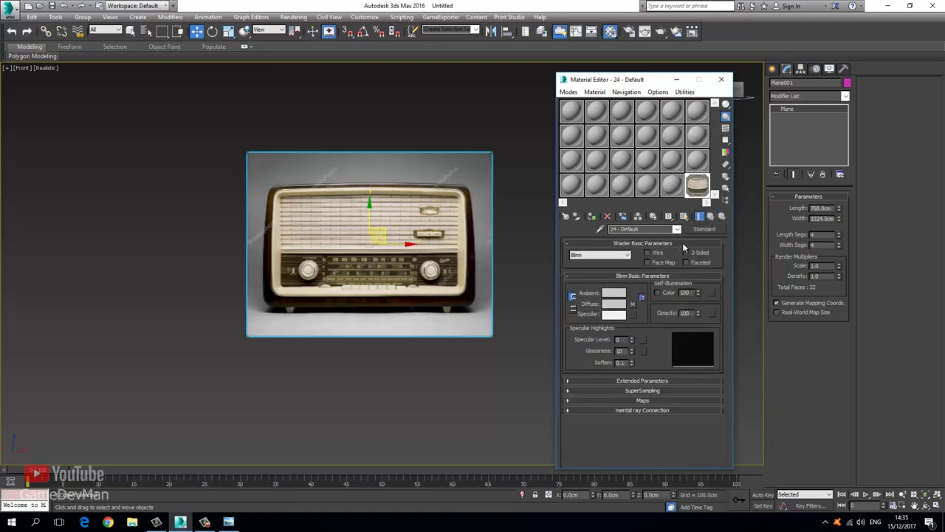
left_click(721, 79)
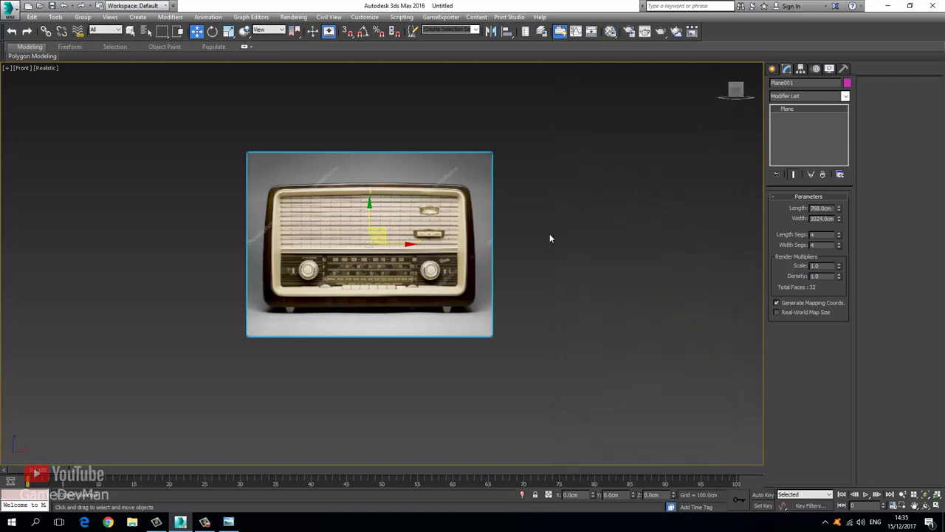
In the perspective view, move the reference plane back along the Y axis to about 862 cm
key("p")
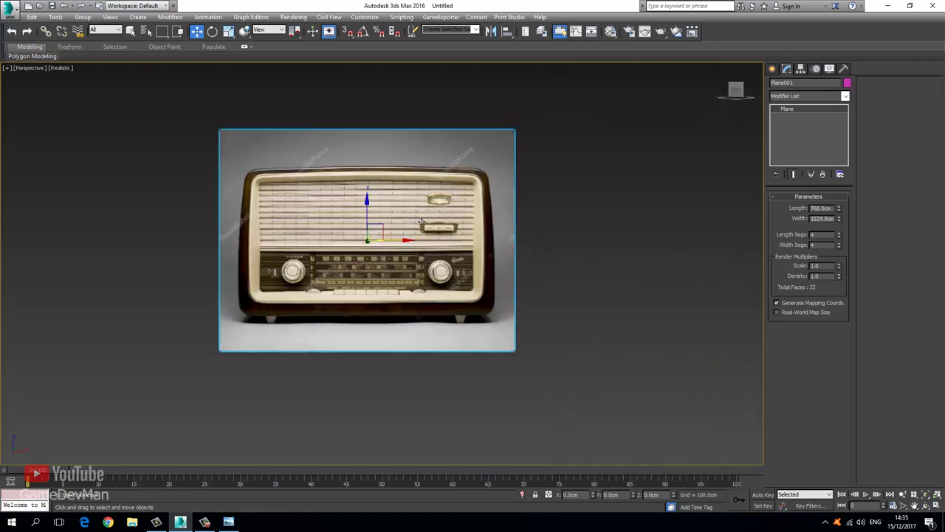
key("ctrl+r")
left_click_drag(331, 230, 388, 259)
left_click(196, 31)
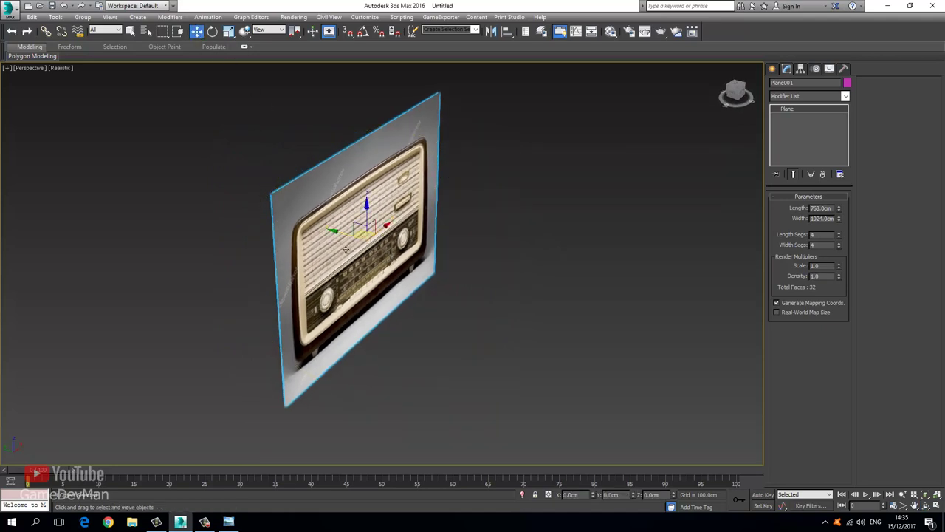
left_click_drag(338, 232, 148, 181)
key("g")
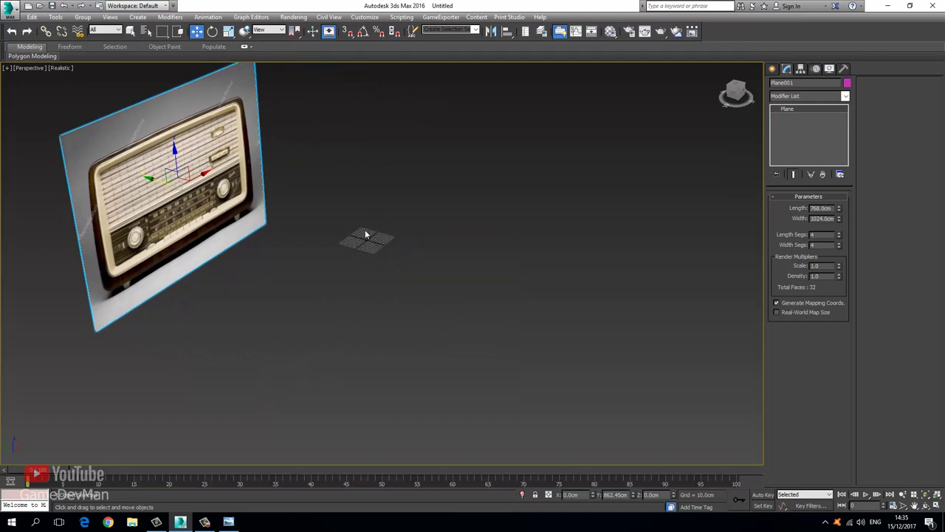
key("g")
middle_click_drag(211, 172, 312, 225)
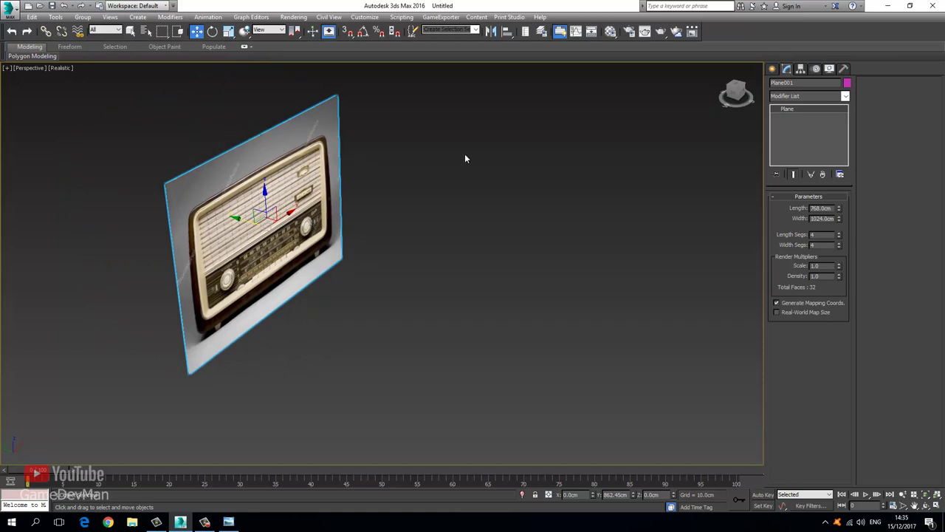
Turn off Show Frozen in Gray for the reference plane and freeze it
left_click(830, 68)
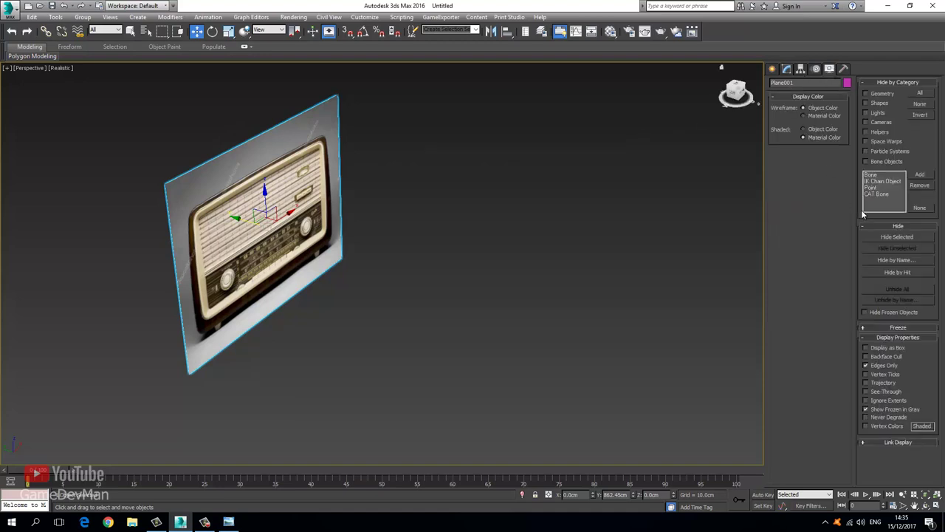
left_click(895, 409)
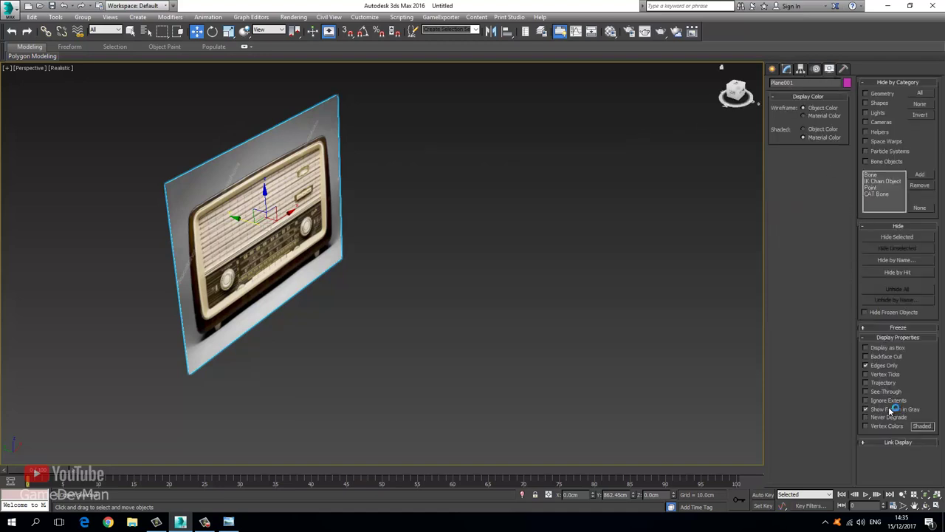
right_click(284, 147)
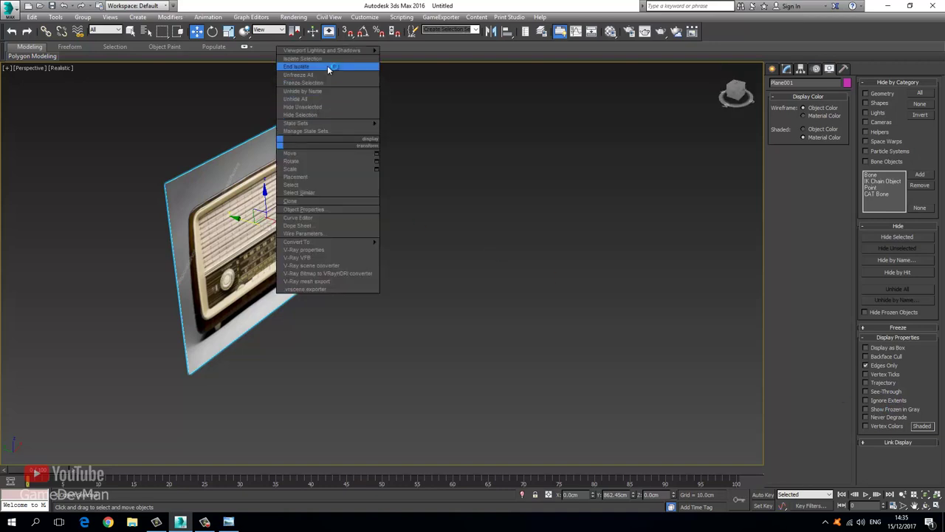
left_click(327, 115)
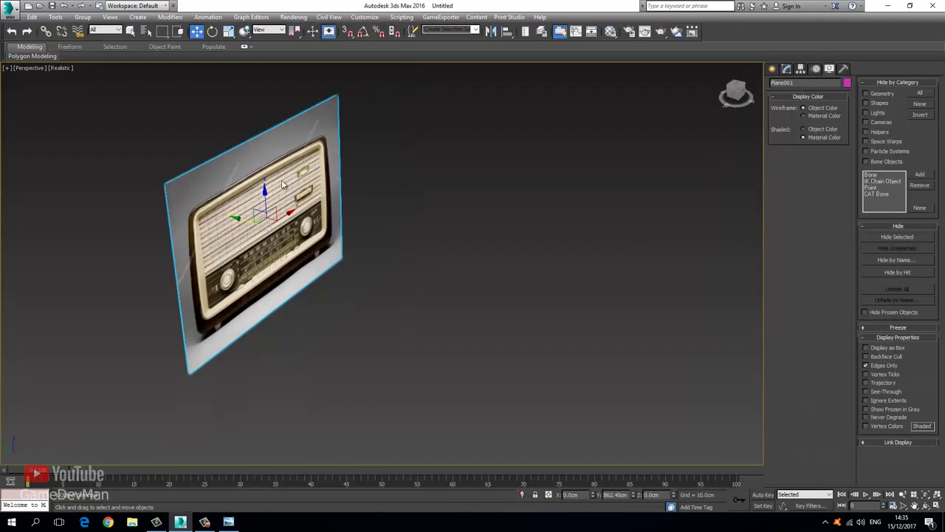
right_click(282, 183)
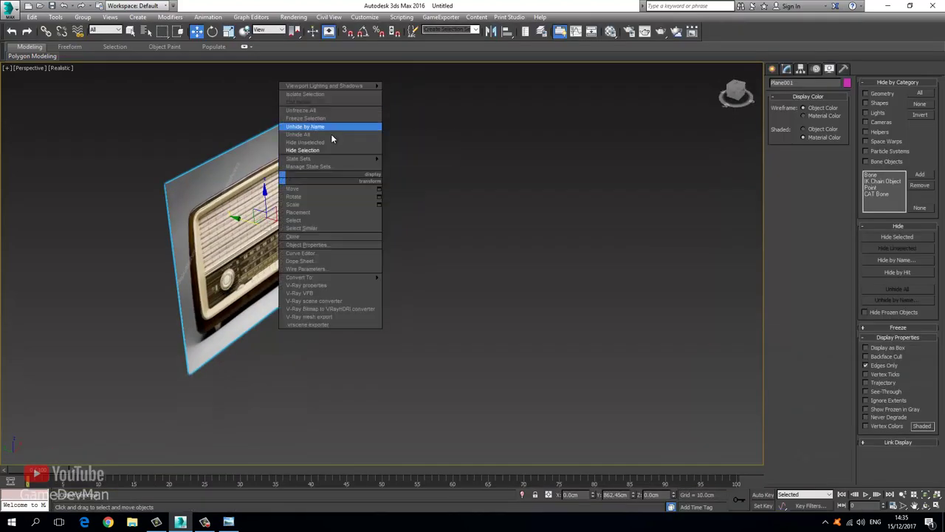
left_click(331, 119)
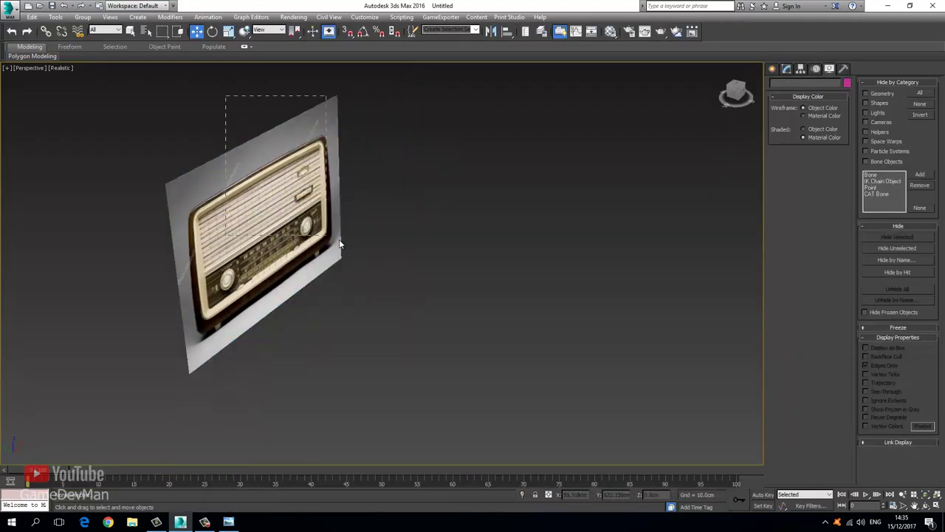
left_click_drag(125, 134, 425, 332)
Compare the front and angled radio reference photos in the image viewer, examining the cabinet's side grille up close
key("f")
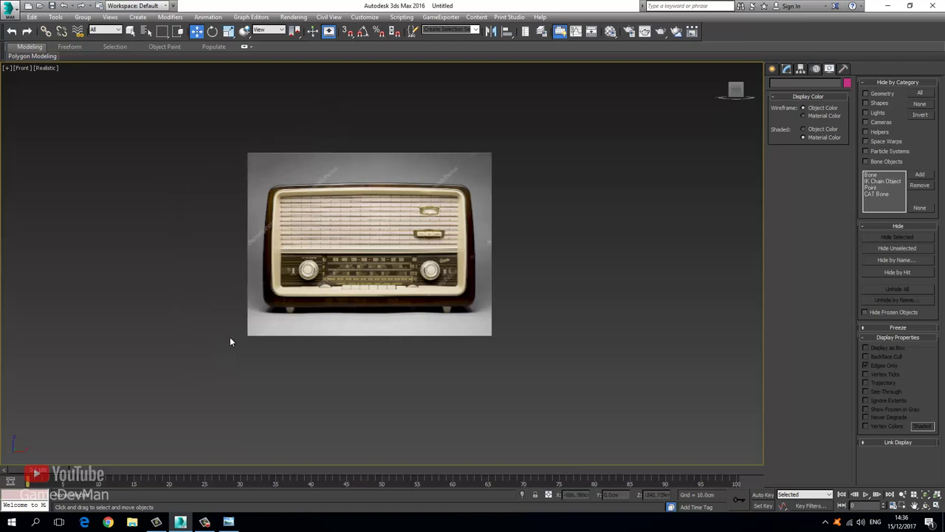
left_click(228, 521)
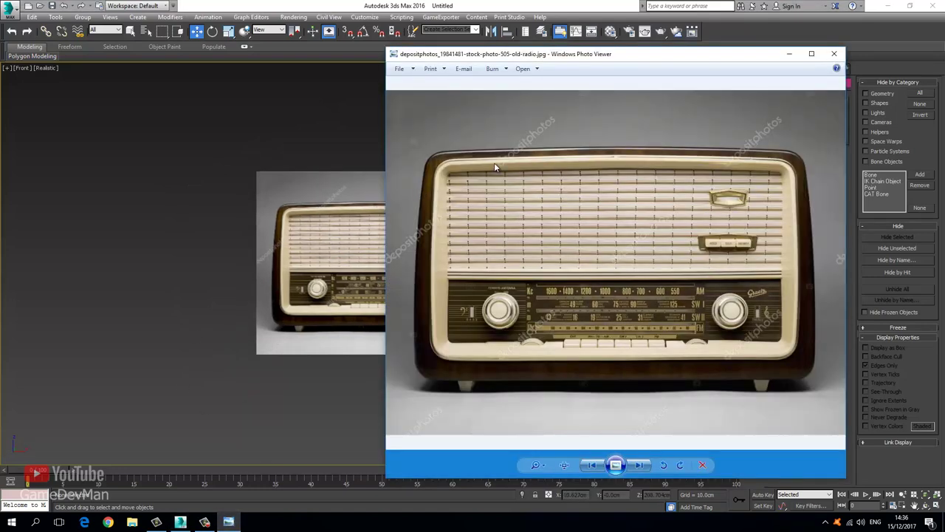
key("Right")
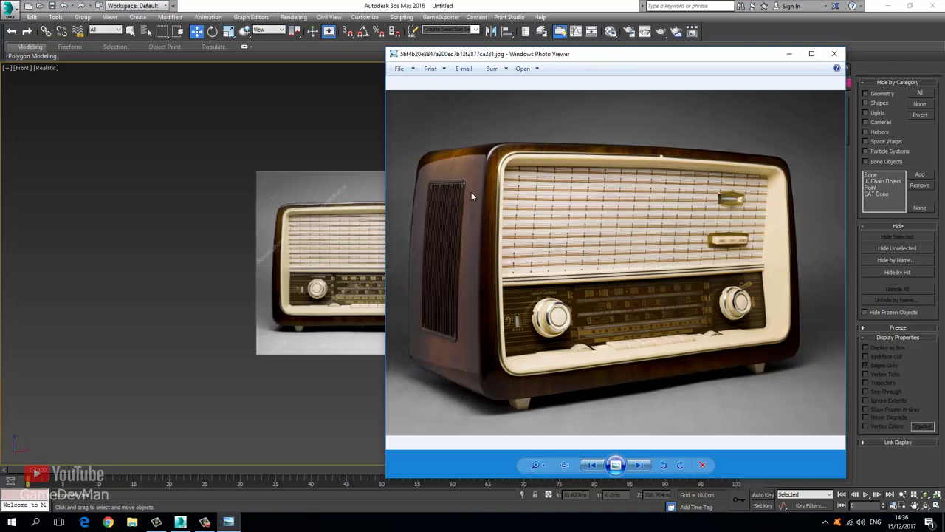
scroll(447, 190, "up", 4)
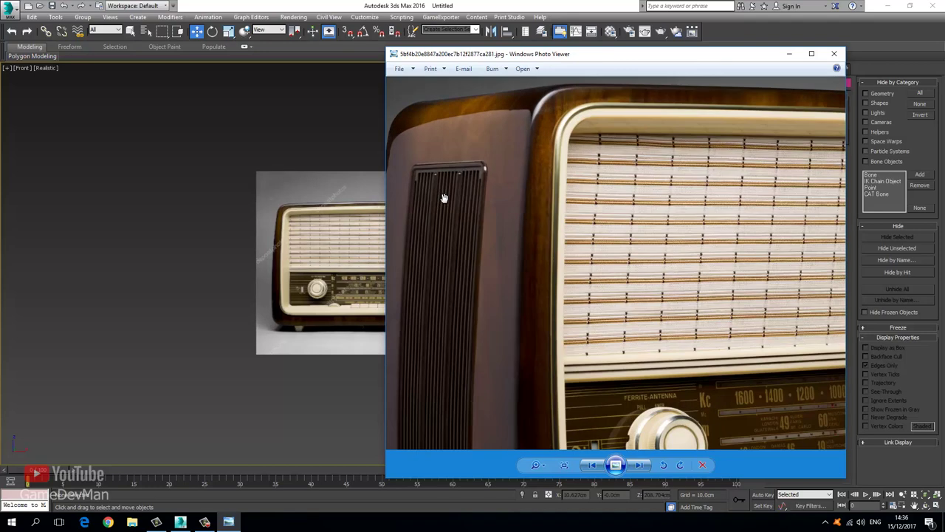
scroll(451, 189, "down", 4)
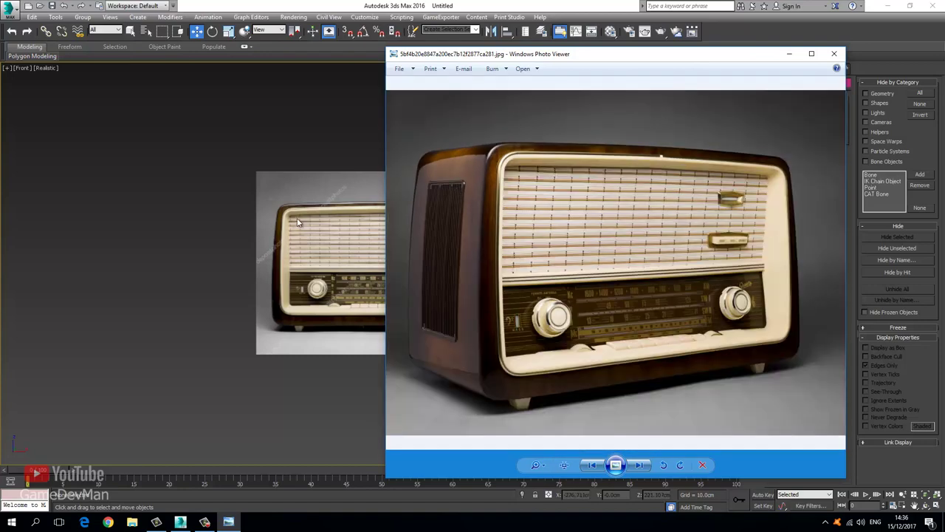
left_click(264, 235)
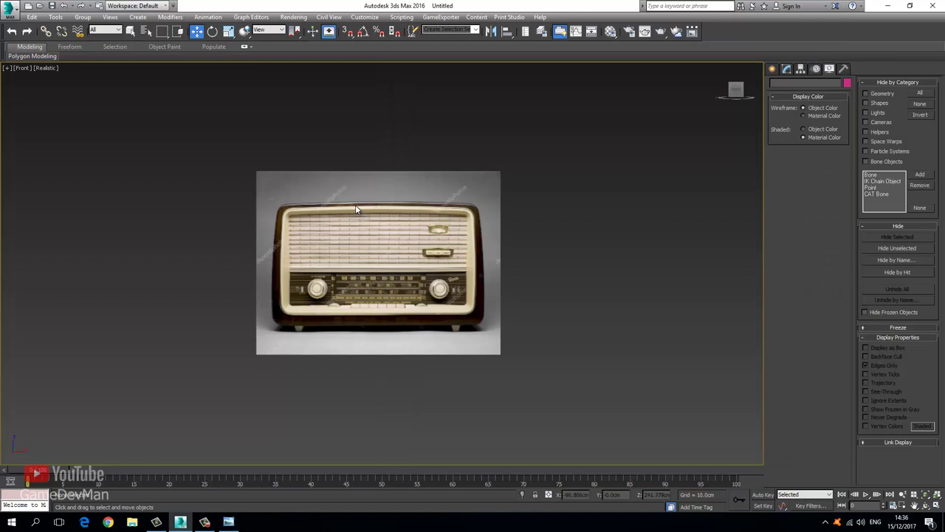
Create a box over one half of the radio in the front view, about 550 cm long, 469 cm wide and 475 cm high
left_click(772, 70)
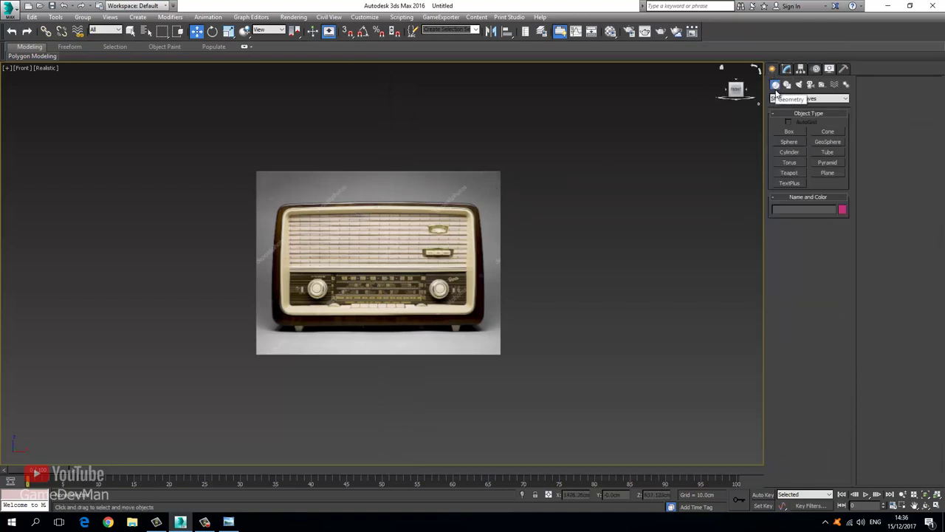
left_click(789, 132)
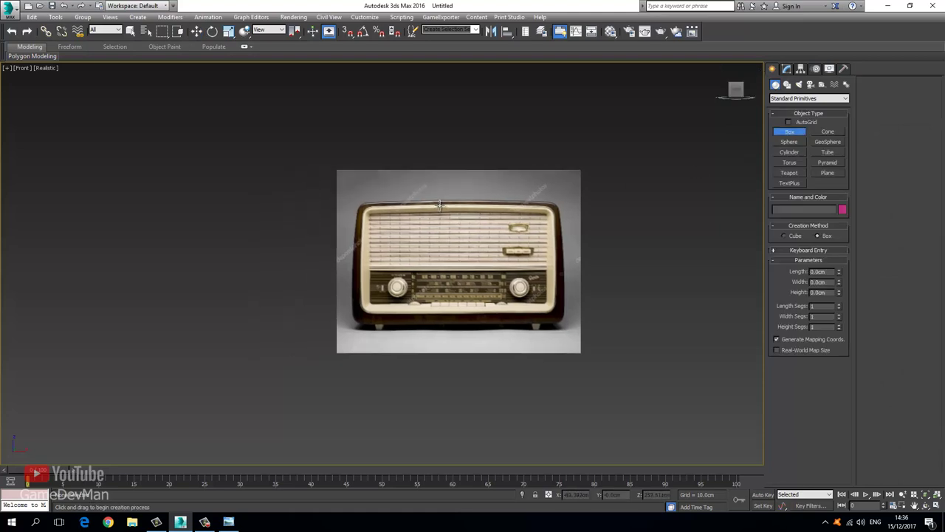
left_click_drag(461, 197, 346, 331)
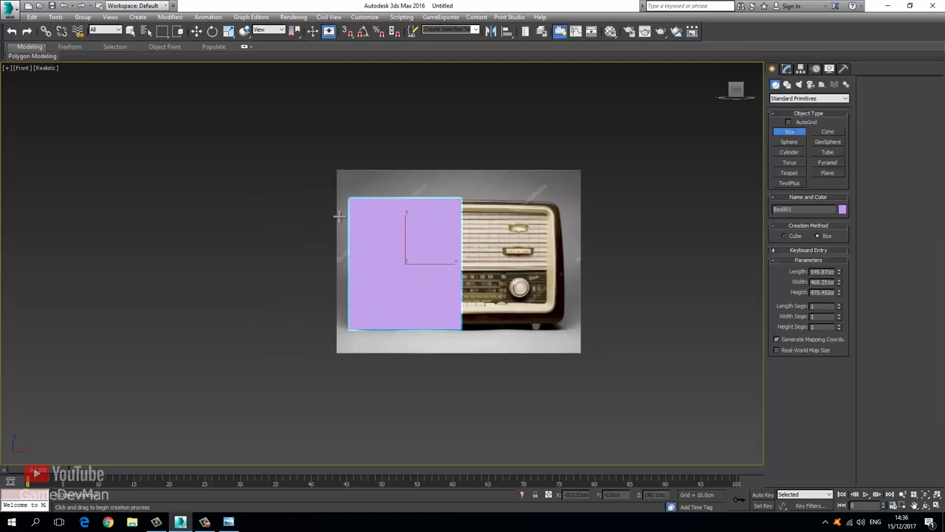
Check the box against the angled reference photo and scale its depth down to about 71 percent
key("p")
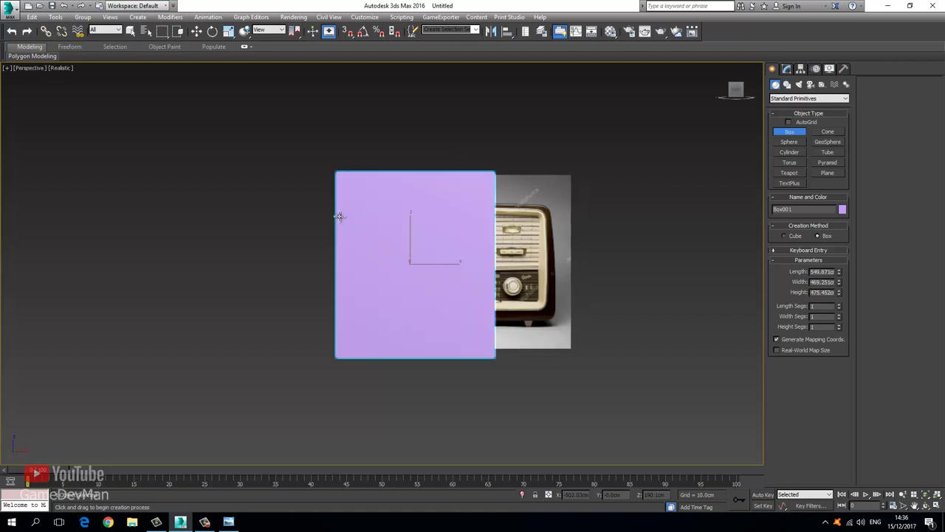
key("ctrl+r")
left_click_drag(398, 213, 425, 232)
left_click(196, 32)
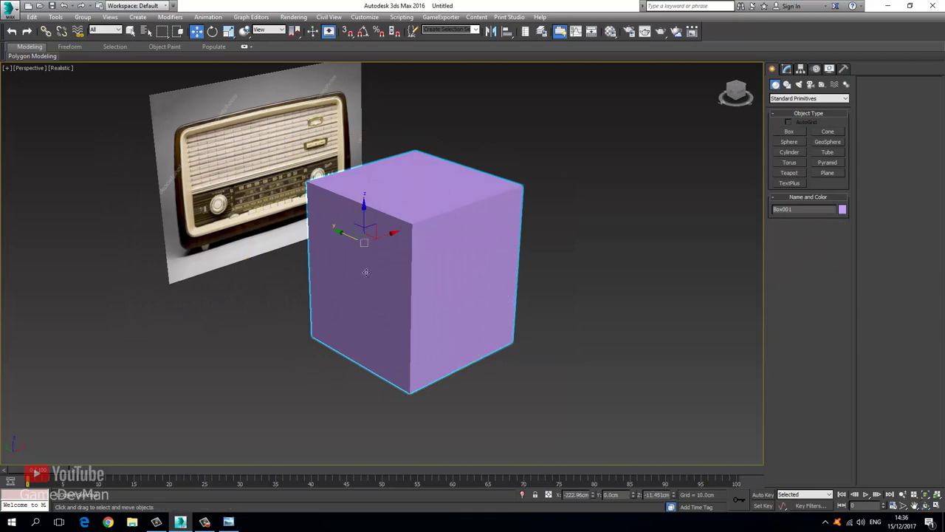
left_click(230, 522)
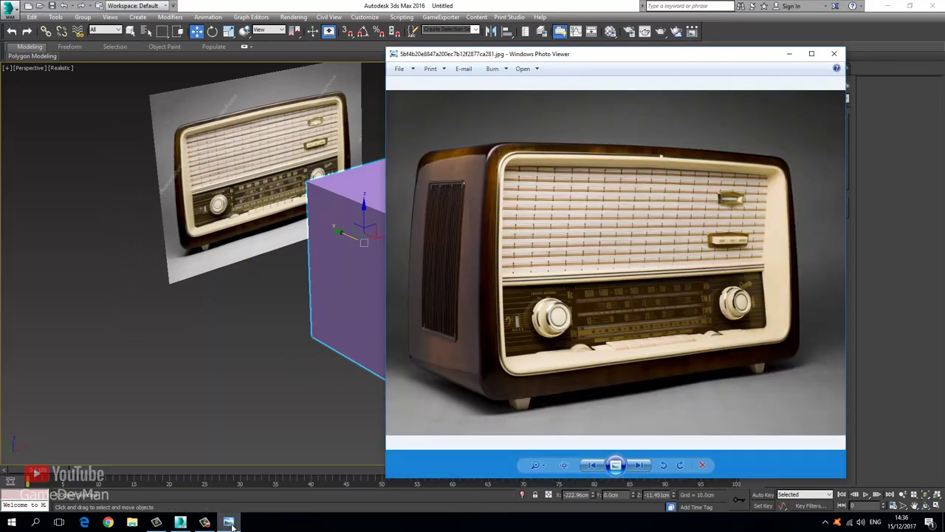
left_click(230, 522)
left_click(228, 31)
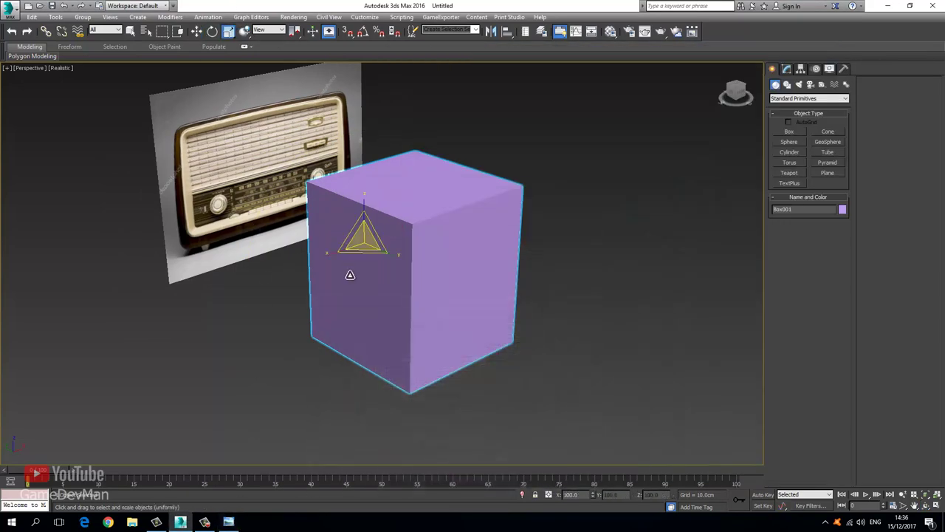
left_click_drag(389, 255, 386, 260)
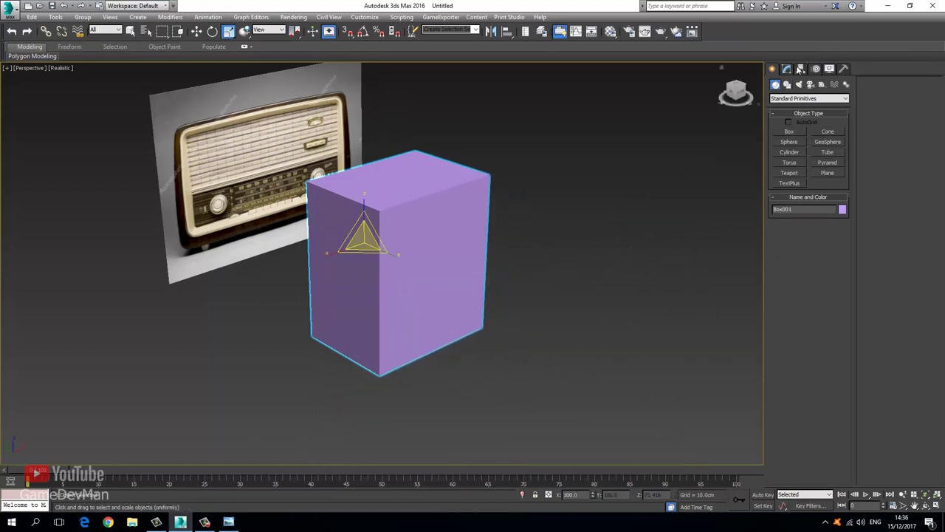
Center the box's pivot point on the object
left_click(801, 69)
left_click(812, 131)
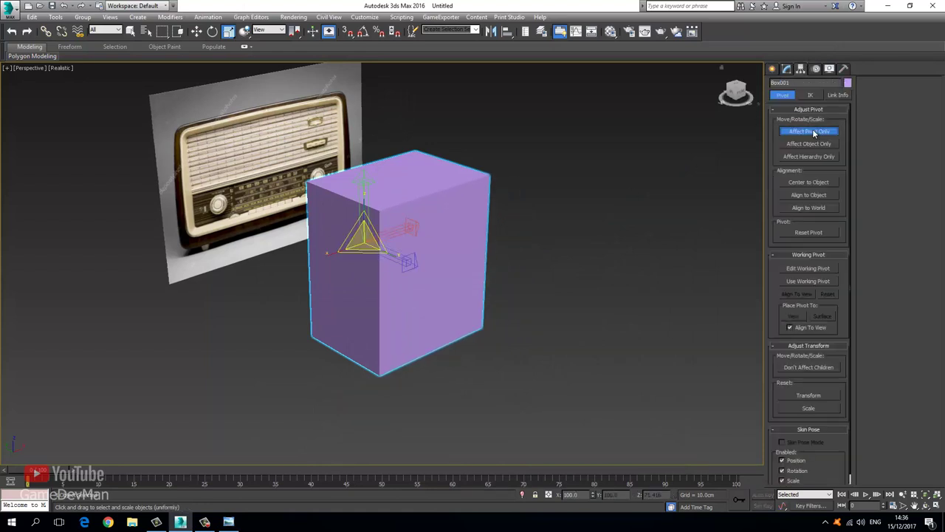
left_click(808, 131)
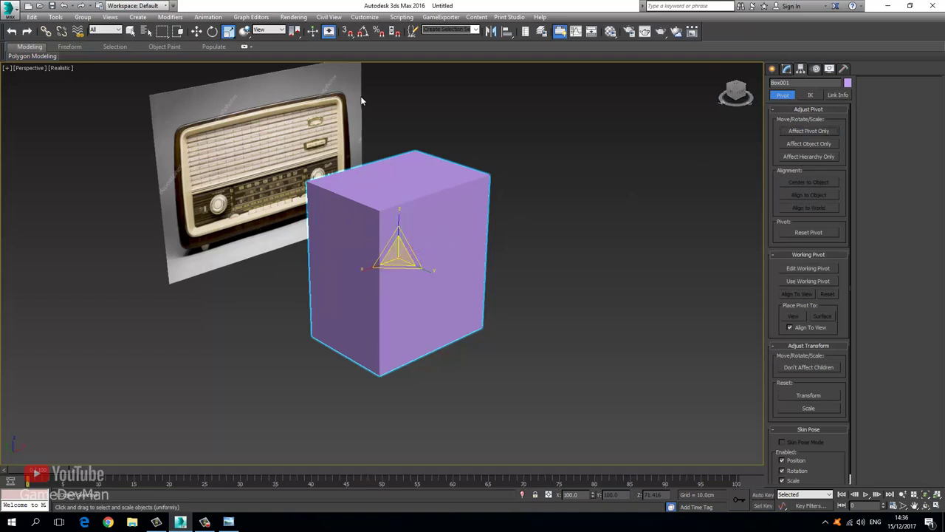
Set the box's Y and Z positions to 0 cm, keeping its X position
left_click(196, 31)
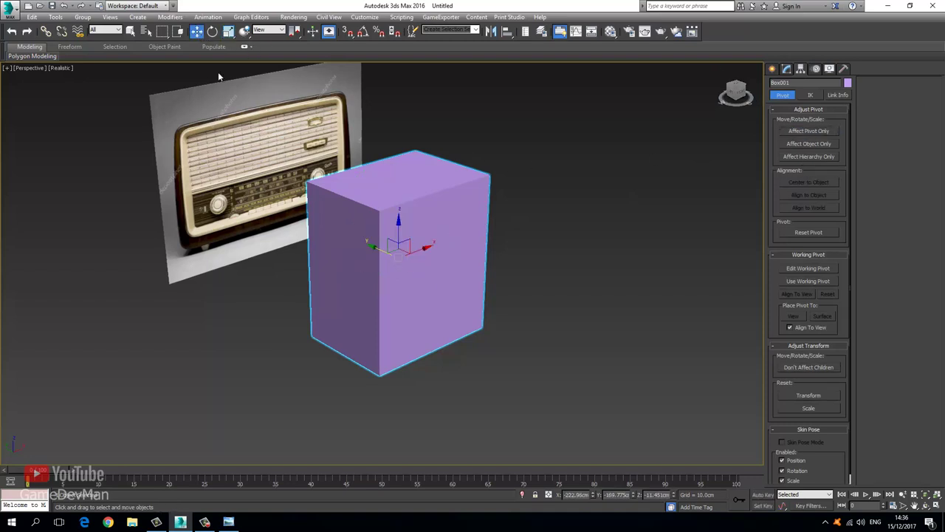
right_click(591, 494)
key("ctrl+z")
right_click(633, 495)
right_click(673, 494)
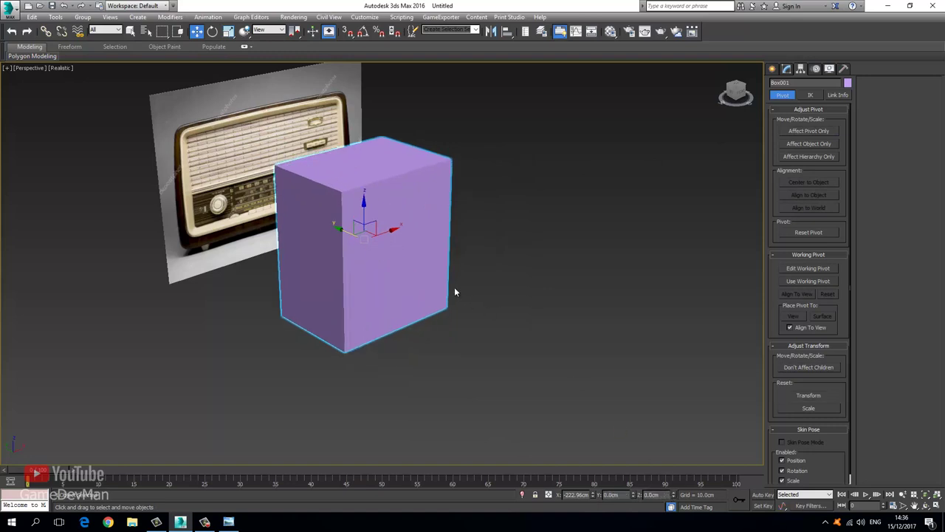
Convert the half-radio box to an Editable Poly
key("f")
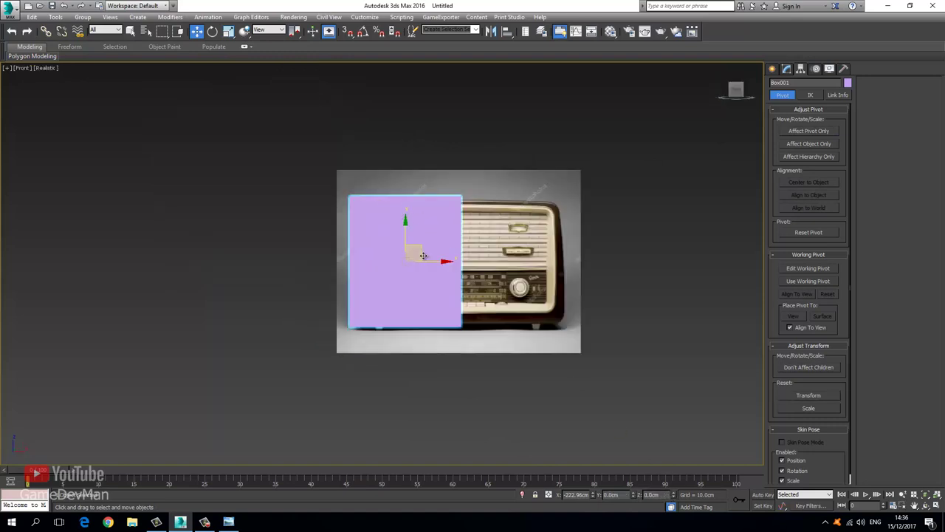
scroll(391, 209, "up", 5)
right_click(382, 168)
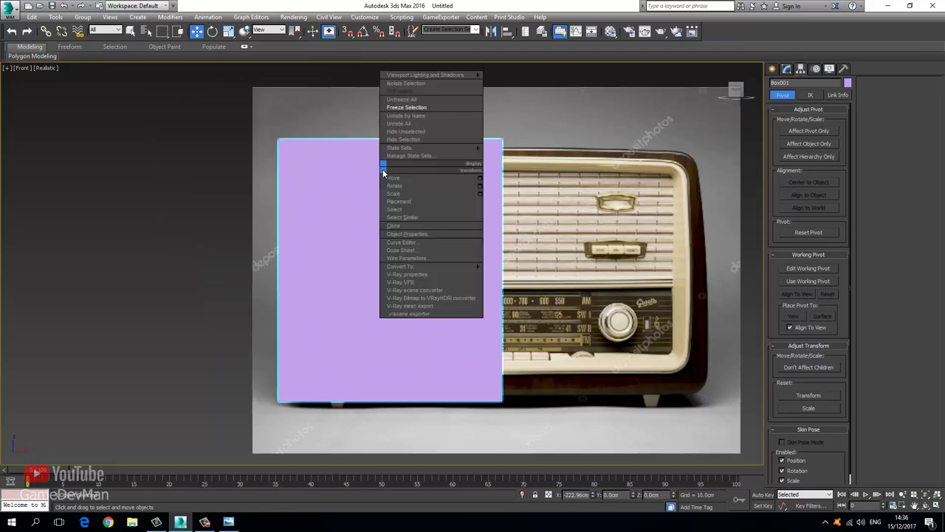
mouse_move(465, 266)
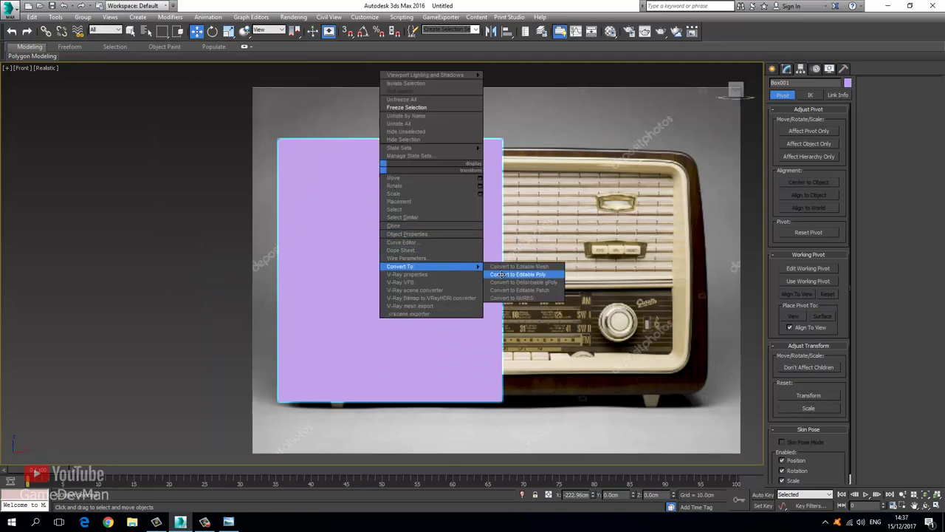
left_click(501, 275)
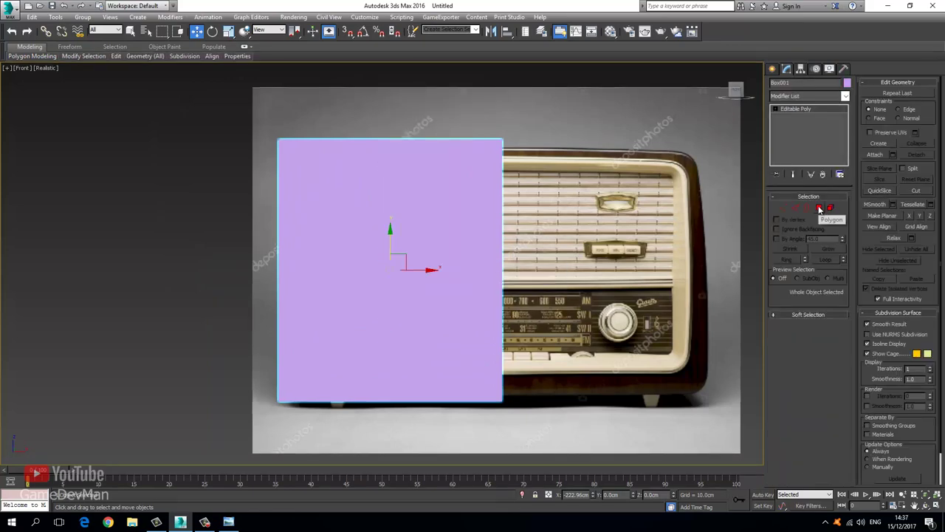
Delete the box's side polygon that faces the radio's vertical centerline
left_click(820, 210)
key("p")
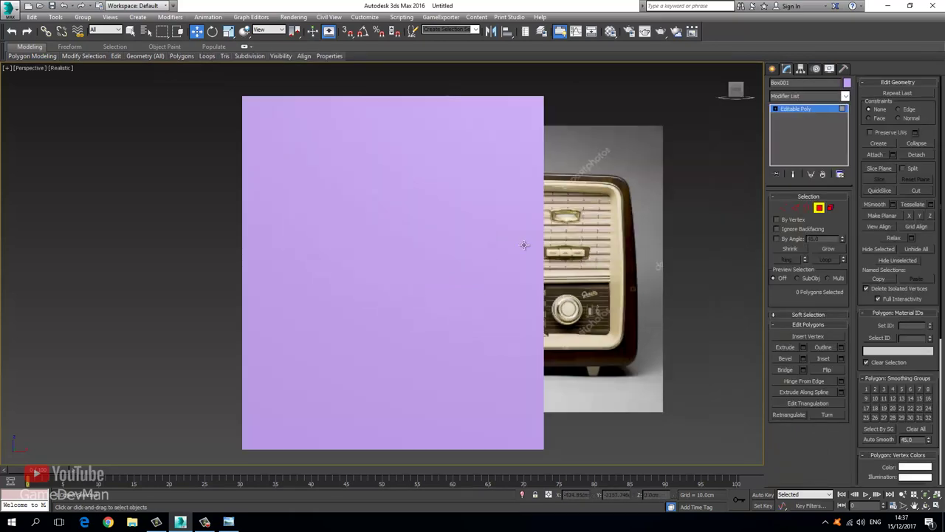
middle_click_drag(413, 192, 363, 205, "alt")
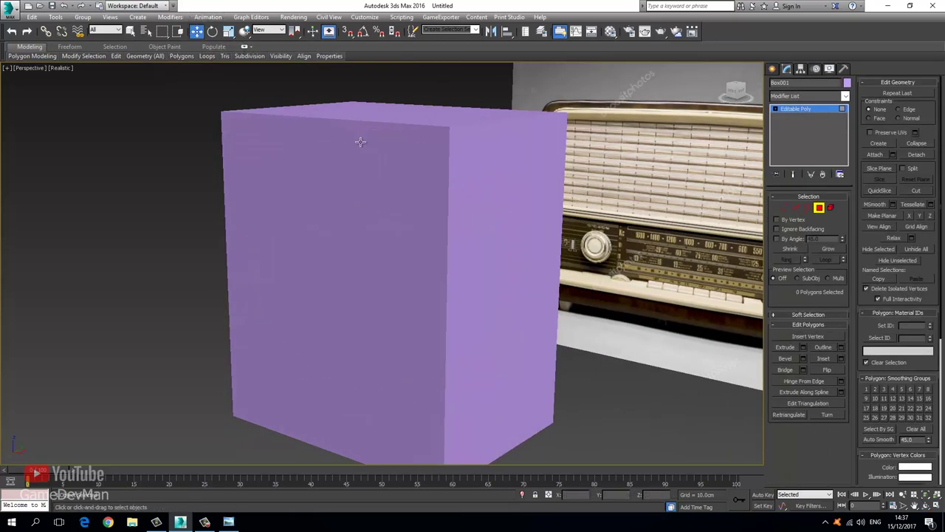
left_click(521, 214)
key("Delete")
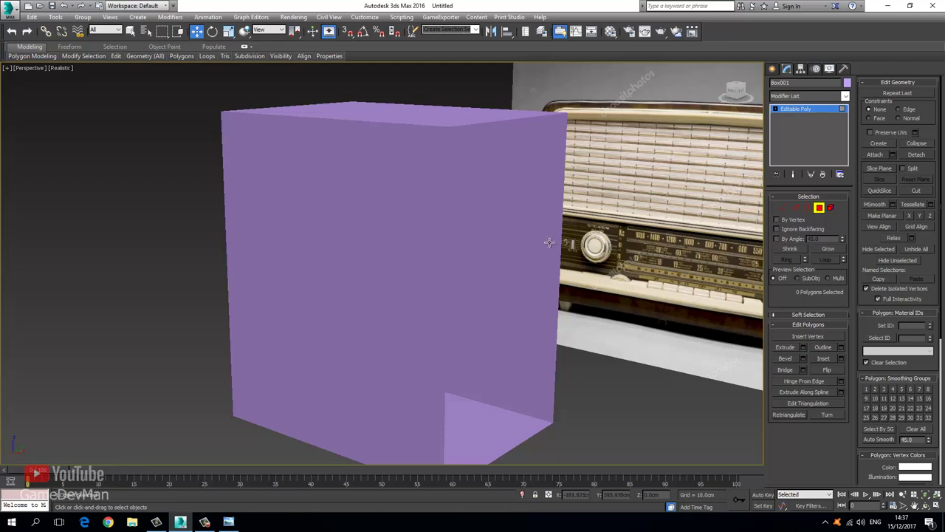
Inset the box's front and back polygons to the width of the radio's wooden rim, and delete the inset faces
left_click(529, 228)
left_click(403, 246, "ctrl")
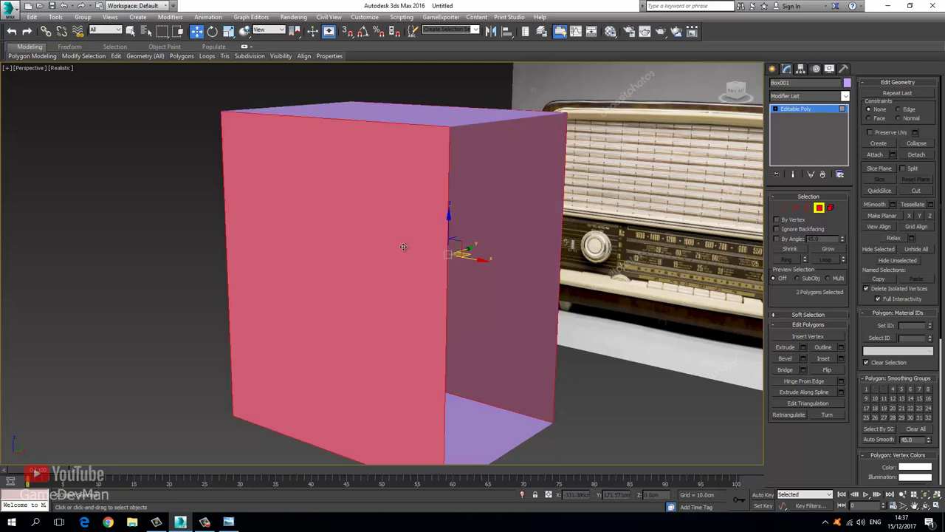
key("f")
right_click(361, 197)
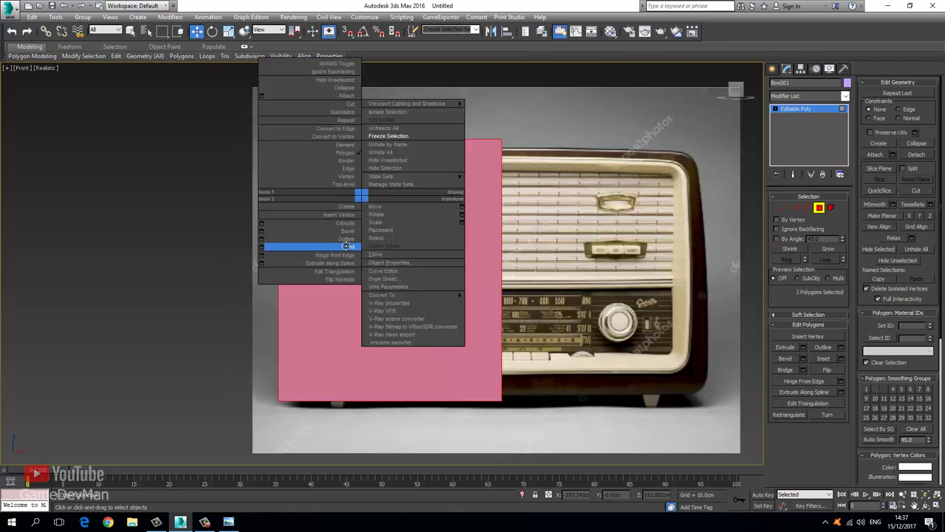
left_click(346, 246)
left_click_drag(353, 211, 361, 226)
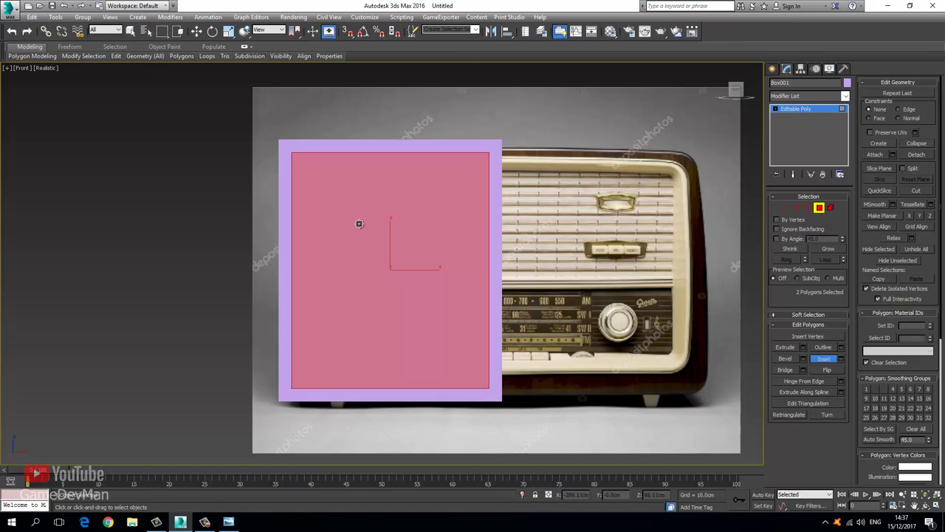
key("Delete")
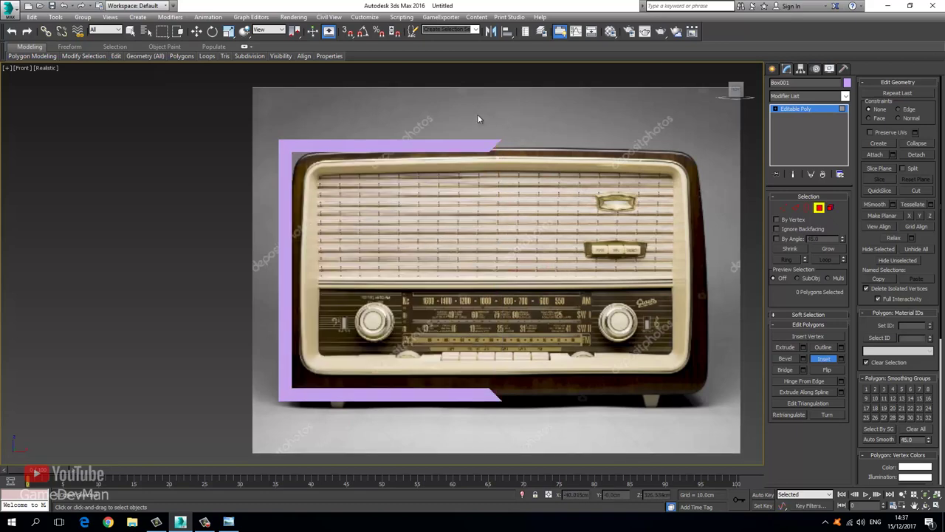
Lower all of the frame's upper vertices to the radio's top edge, to about Z 248.7 cm
left_click(196, 33)
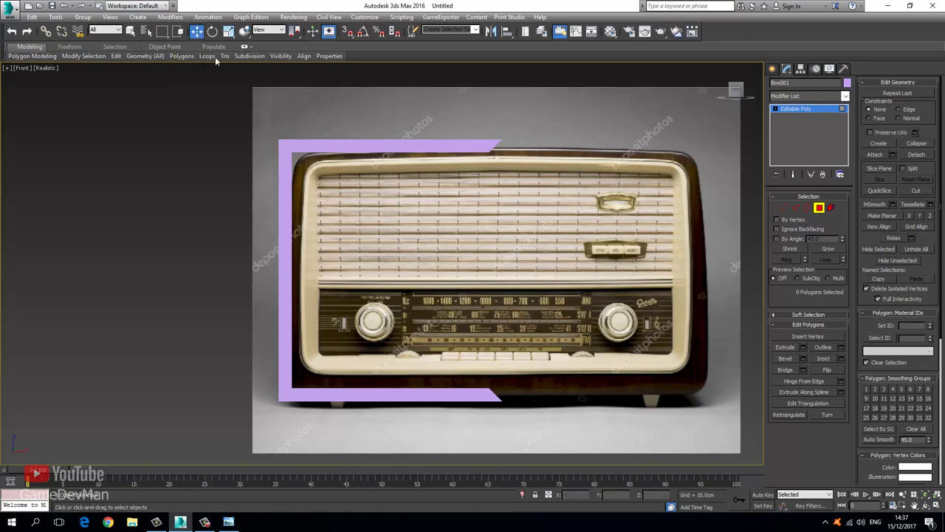
left_click(783, 207)
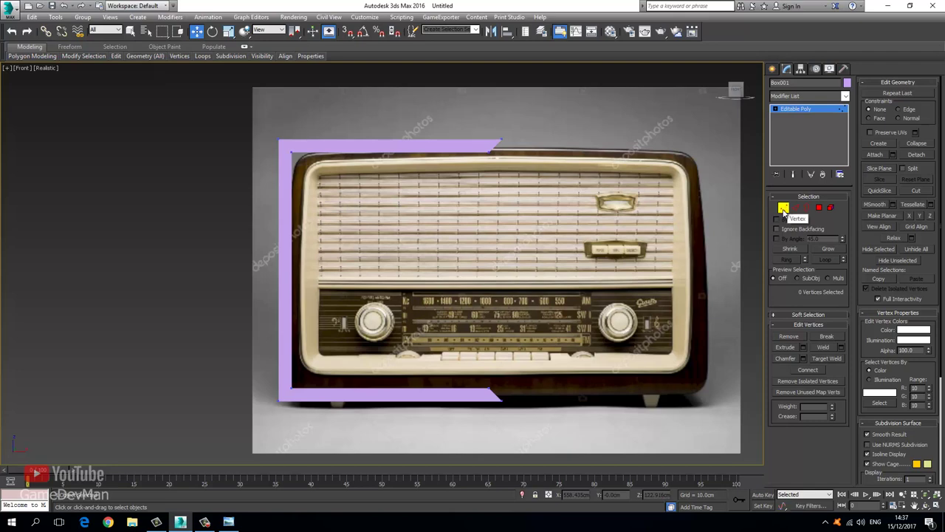
left_click_drag(237, 99, 579, 178)
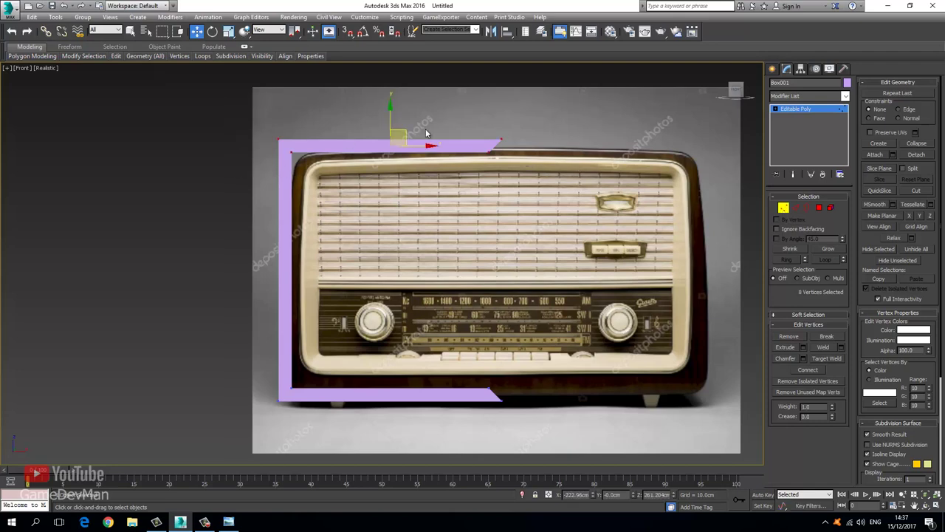
scroll(426, 134, "up", 4)
left_click_drag(415, 151, 416, 166)
scroll(389, 196, "down", 5)
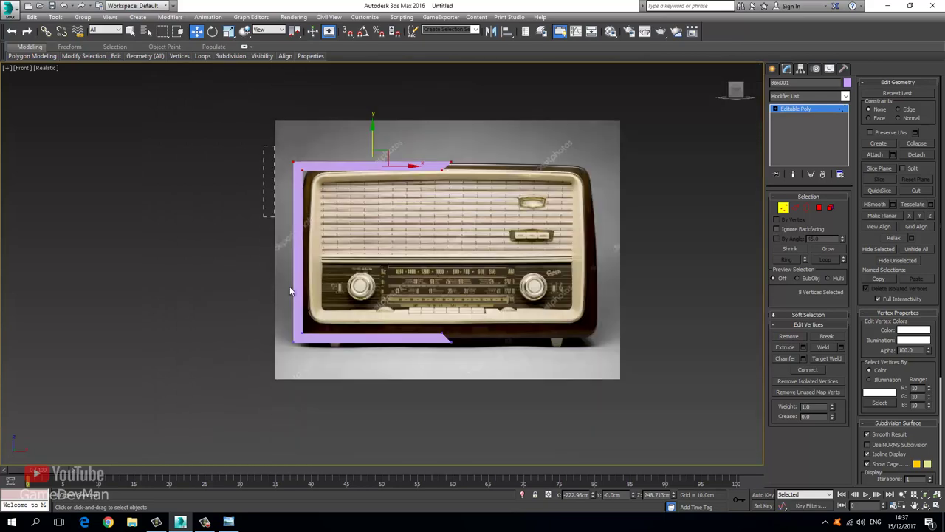
Shift the vertices of the frame's outer side inward along X to match the radio casing's edge in the photo
left_click_drag(290, 290, 292, 290)
scroll(317, 251, "up", 4)
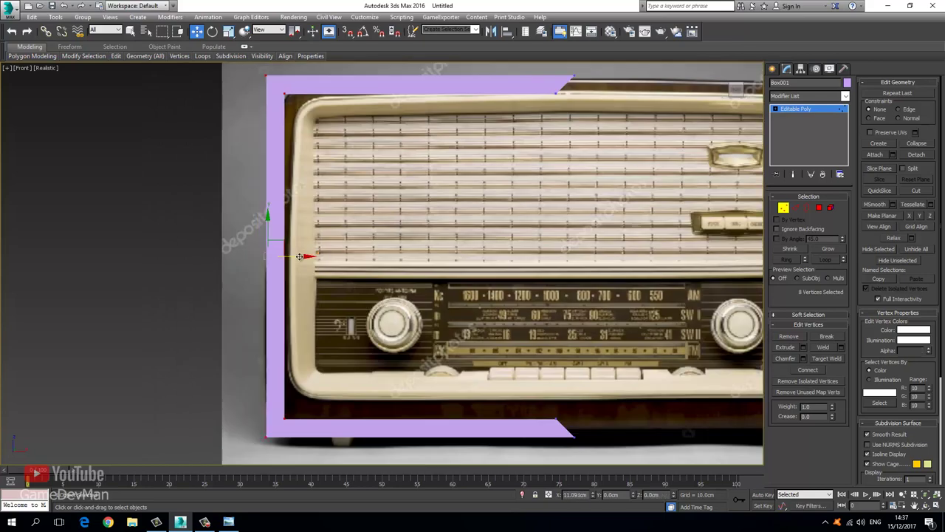
left_click_drag(299, 256, 304, 256)
Raise the frame's bottom vertices to about Z -231.9 cm so the inner edge meets the cream trim
middle_click_drag(278, 394, 281, 273)
left_click_drag(269, 274, 647, 351)
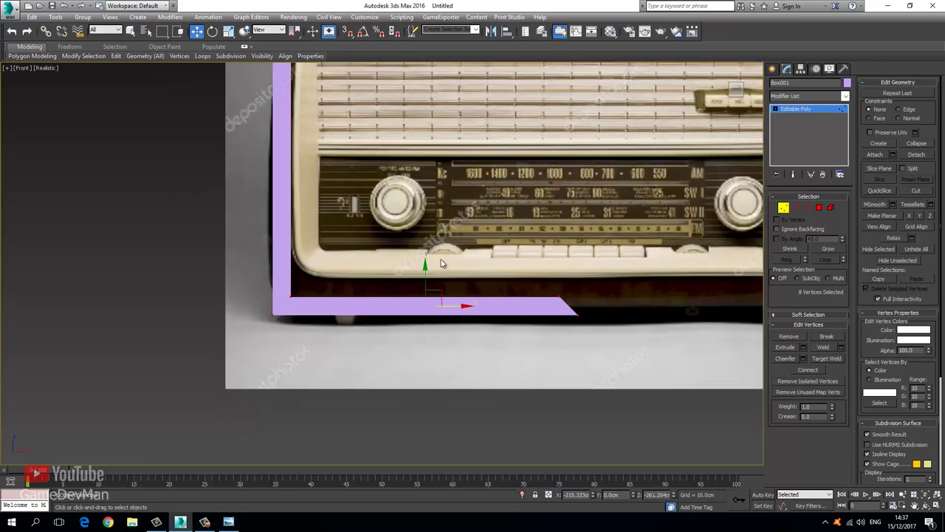
left_click_drag(426, 299, 353, 282)
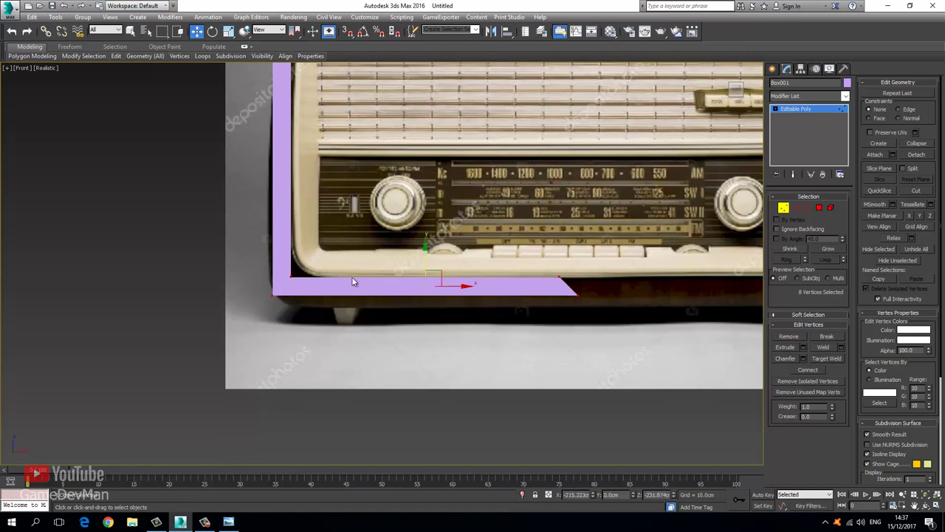
scroll(353, 282, "down", 4)
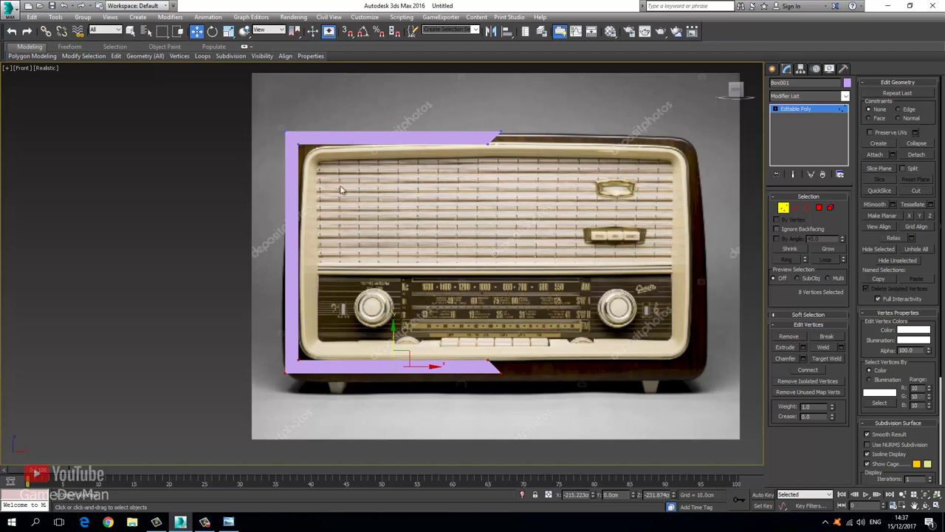
Lower only the frame's outermost bottom vertices to the casing's lower edge, at about Z -264 cm
scroll(279, 306, "up", 3)
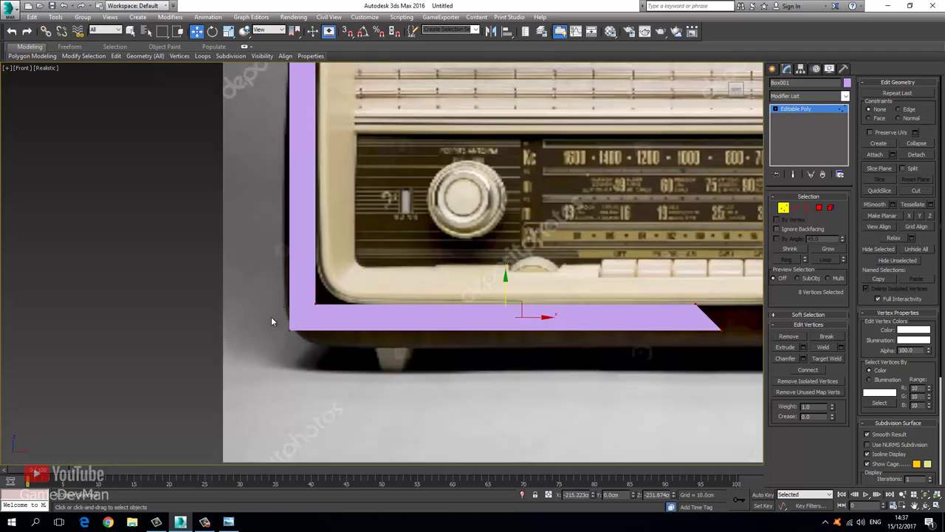
left_click_drag(705, 363, 738, 364)
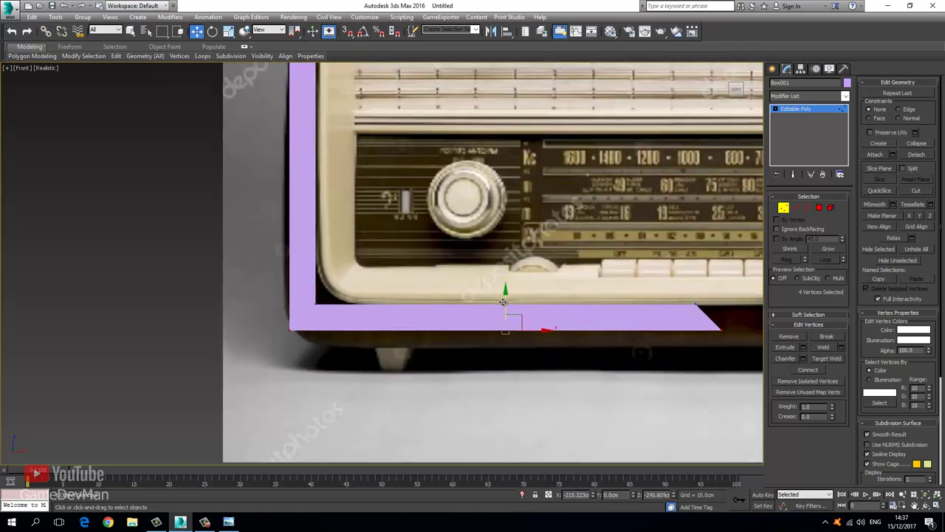
middle_click_drag(502, 301, 468, 273)
left_click_drag(474, 278, 474, 296)
Move the frame's upper outer corner vertices inward and down to about X -406.6 cm, Z 230 cm, following the casing's slant
middle_click_drag(356, 173, 349, 324)
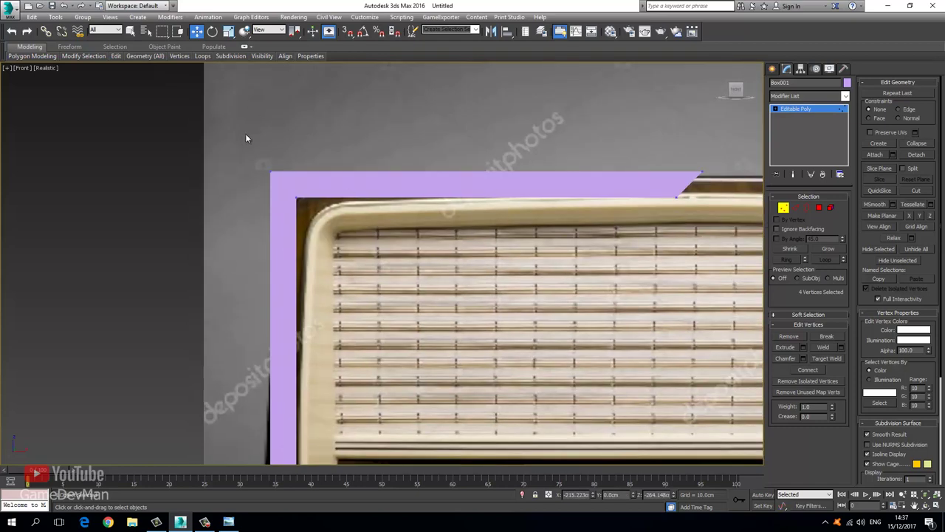
left_click_drag(245, 133, 337, 242)
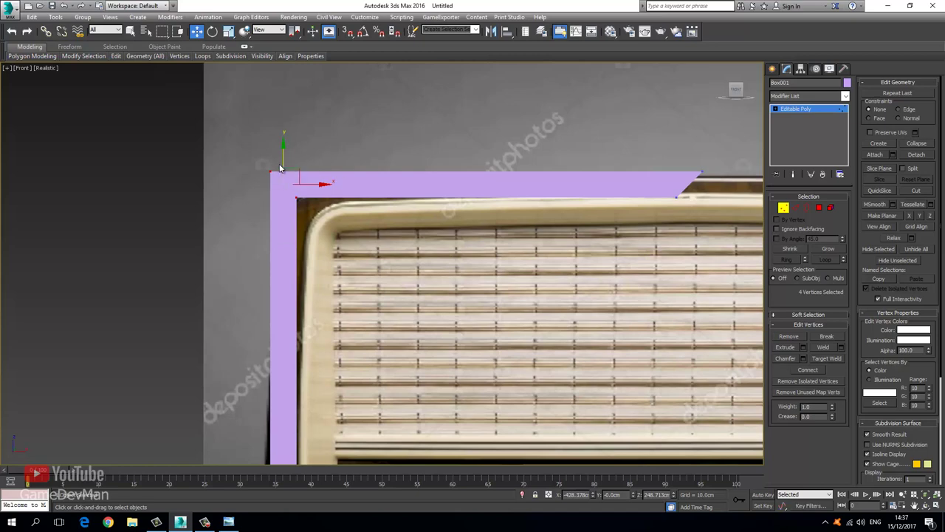
left_click_drag(294, 171, 314, 186)
scroll(343, 238, "down", 5)
scroll(343, 239, "up", 5)
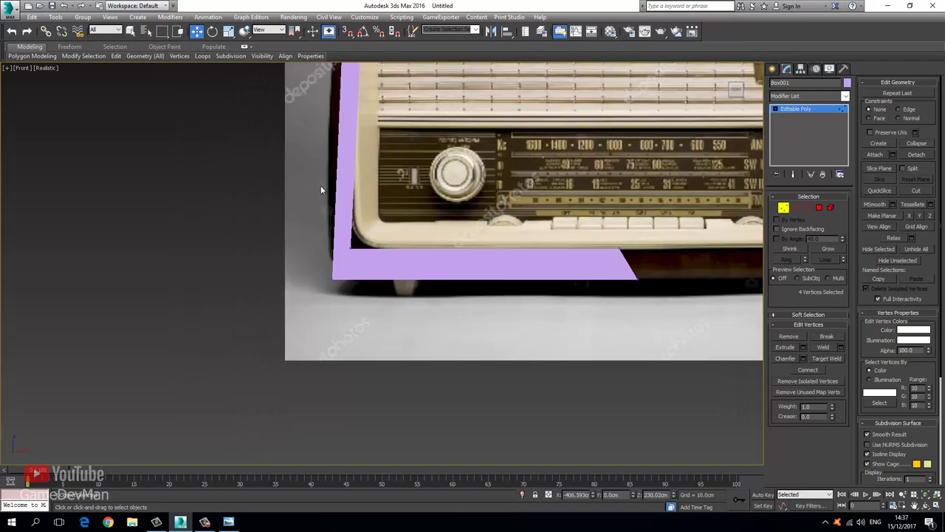
scroll(404, 161, "down", 3)
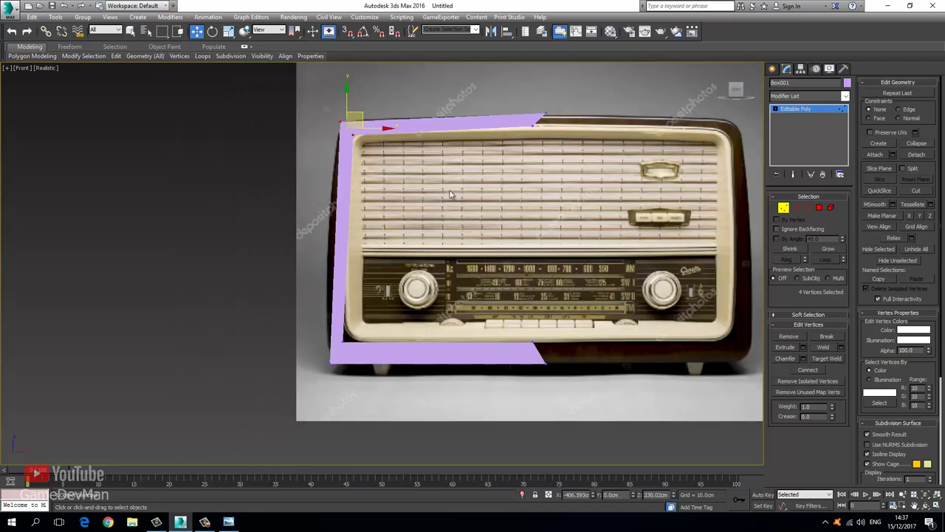
Select the vertices at the frame's open center ends and scale them flat along X into one vertical line
middle_click_drag(471, 195, 445, 259)
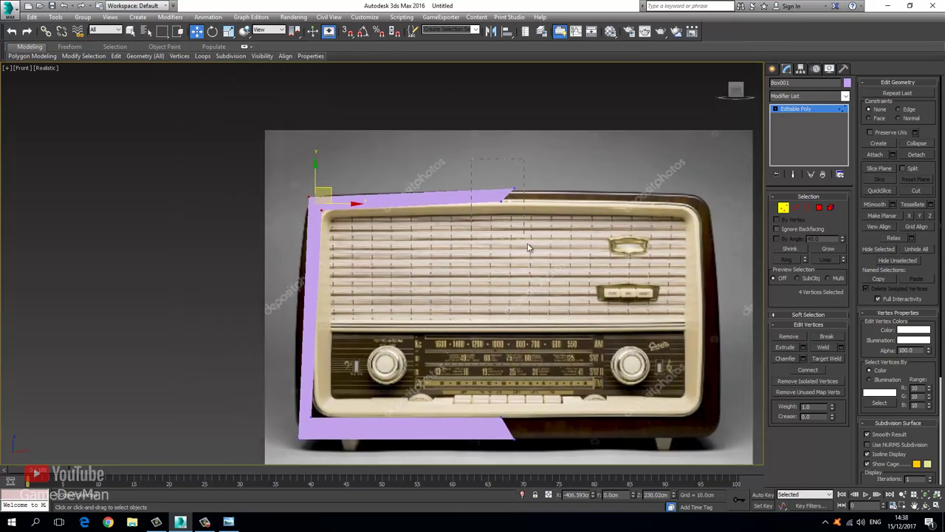
left_click_drag(528, 248, 554, 269)
left_click_drag(572, 481, 572, 481)
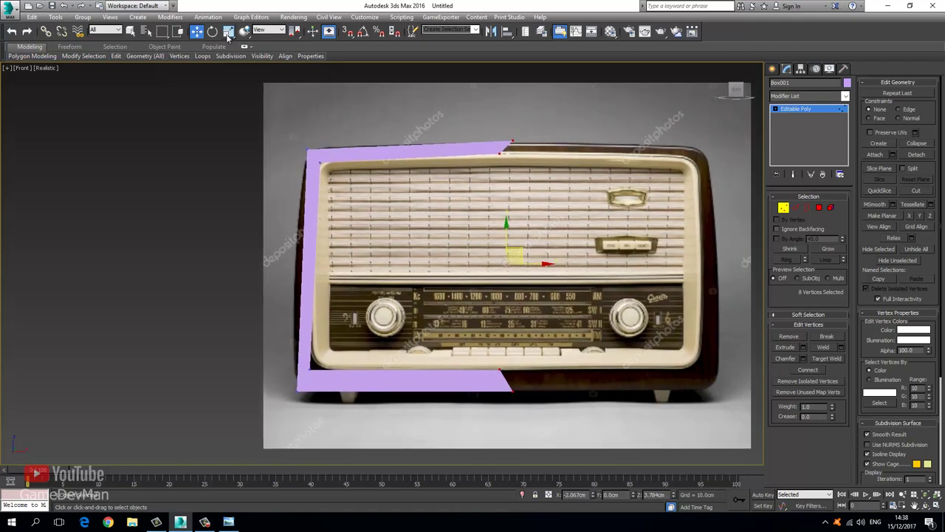
left_click(227, 34)
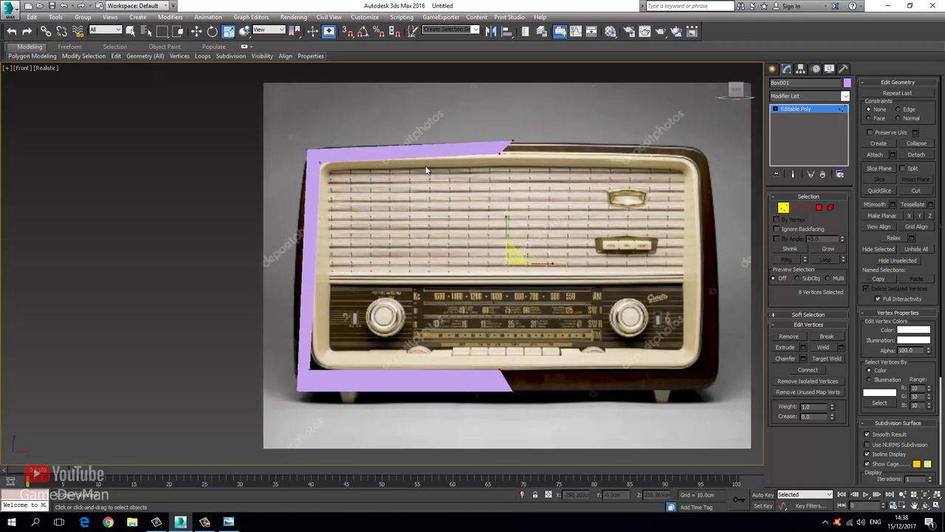
left_click_drag(548, 263, 160, 228)
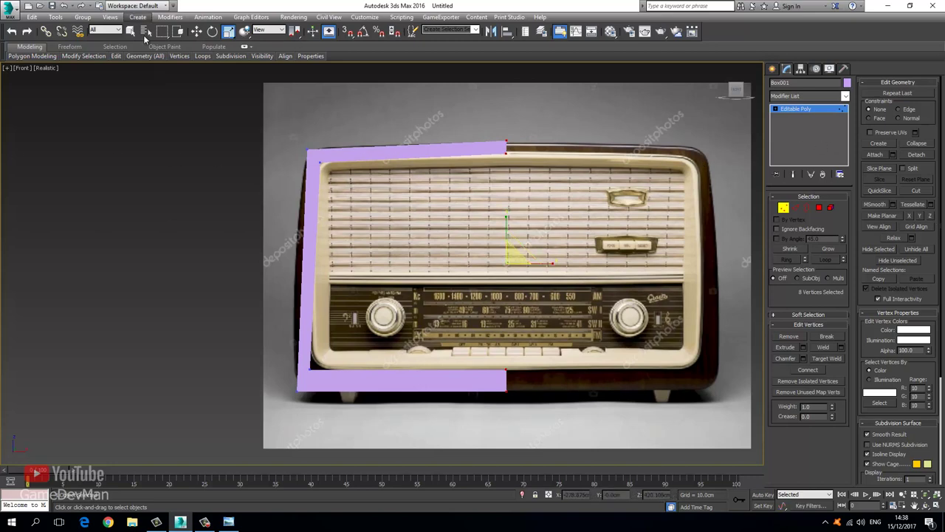
Set the X position of the flattened center vertices to 0 cm and leave vertex editing
left_click(197, 32)
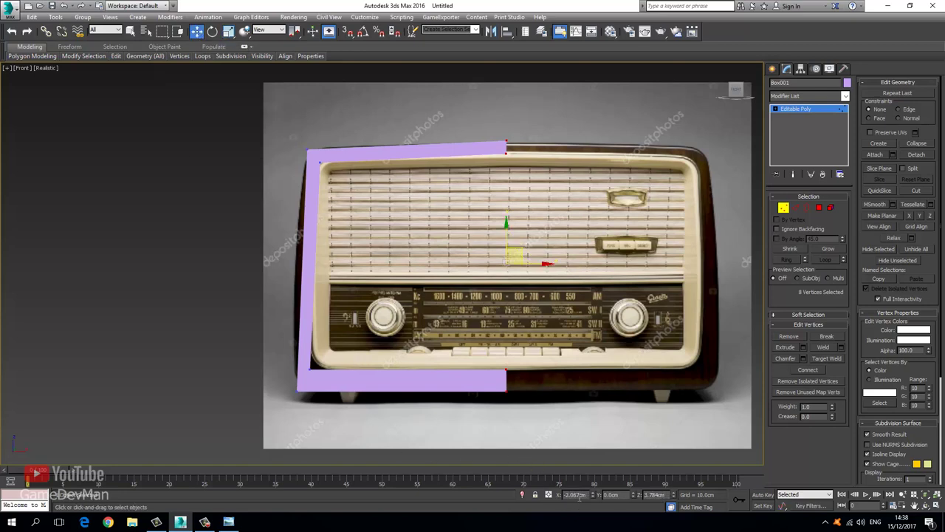
right_click(592, 497)
middle_click_drag(377, 210, 377, 187)
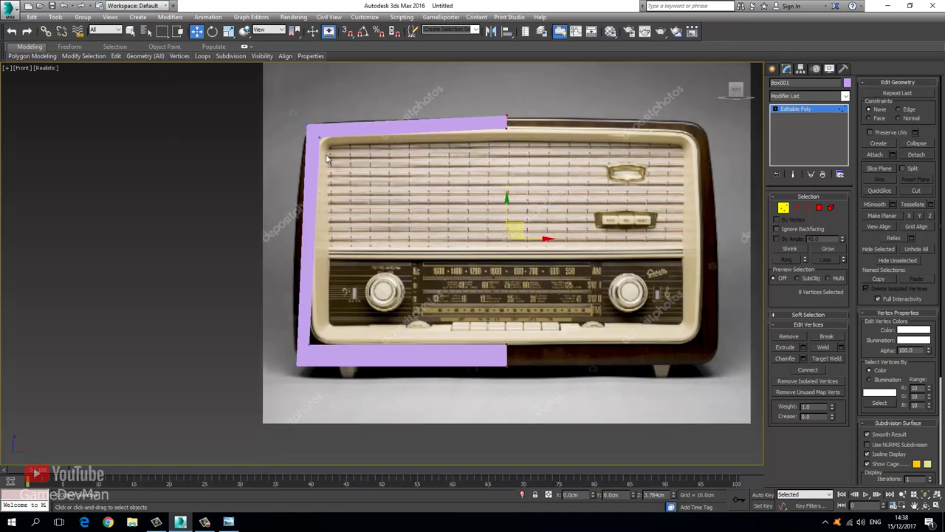
left_click(799, 110)
middle_click_drag(617, 125, 504, 141)
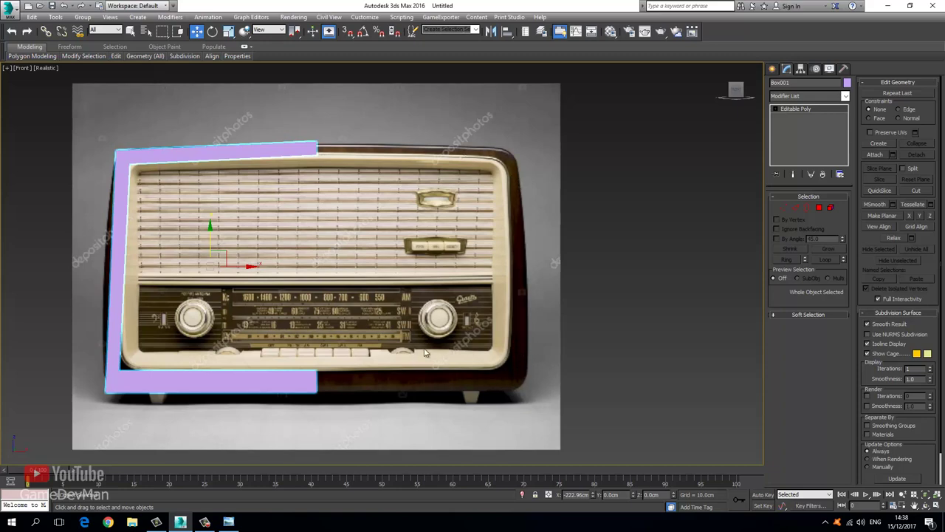
middle_click_drag(299, 271, 464, 276)
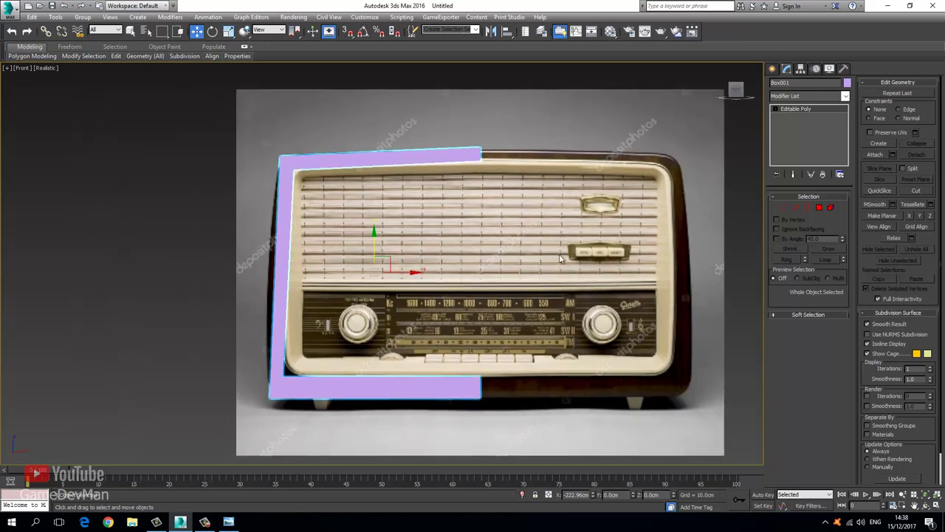
Select the frame's upper outer corner edges, turn on edged-face display and leave edge editing
left_click(792, 208)
left_click_drag(223, 114, 297, 187)
left_click_drag(344, 140, 267, 267, "alt")
middle_click_drag(299, 170, 345, 238)
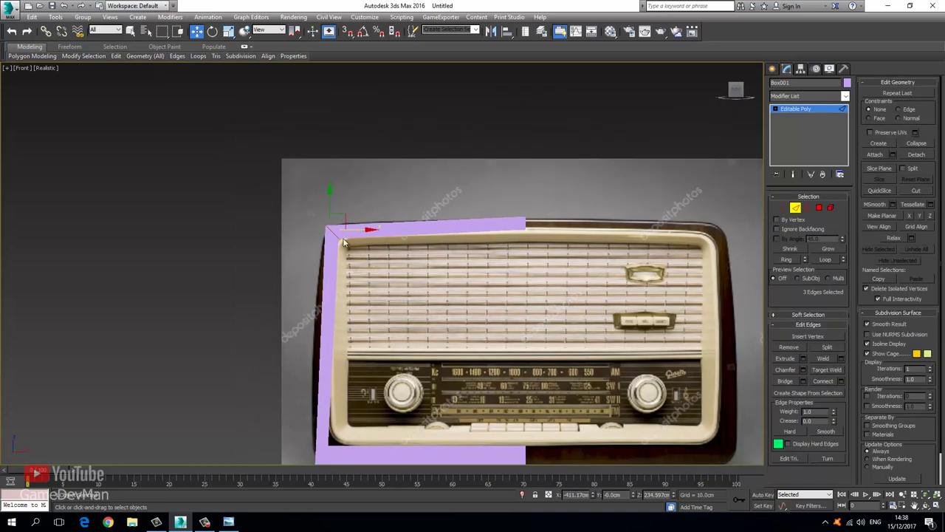
scroll(345, 238, "up", 5)
key("F4")
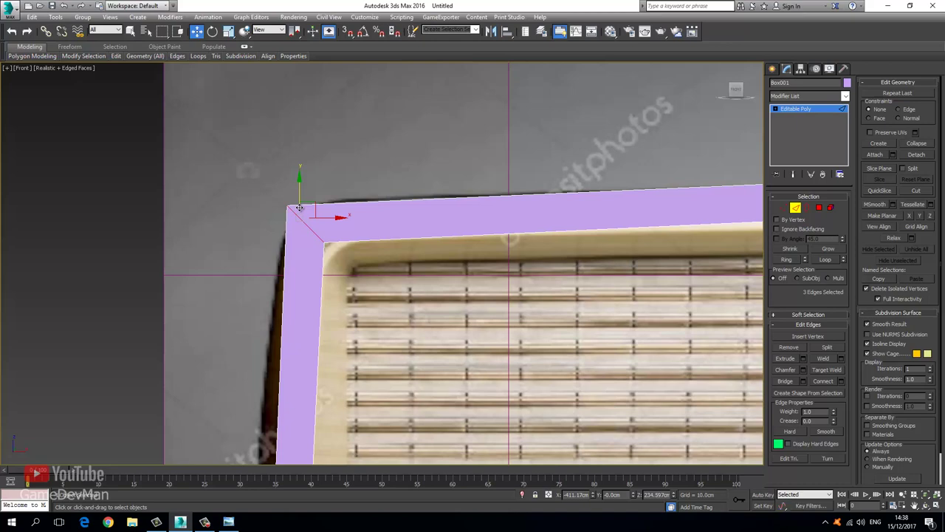
left_click(823, 112)
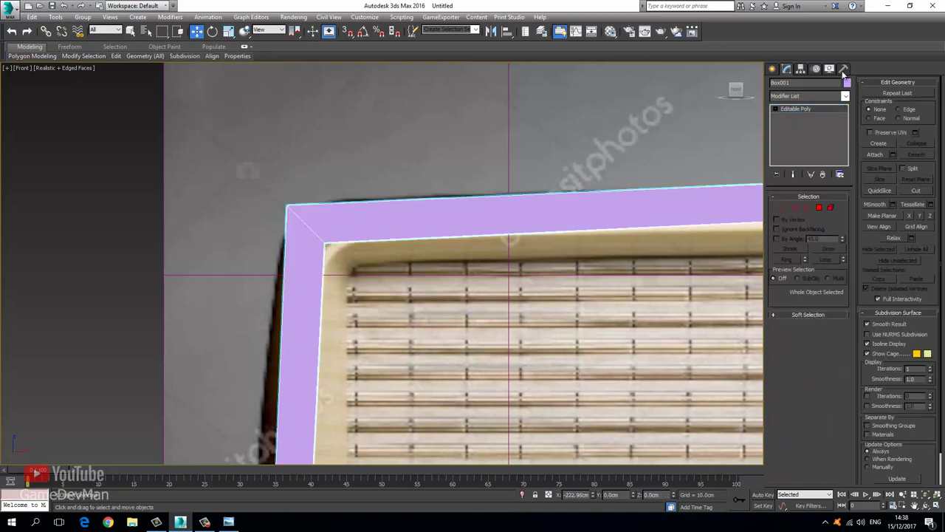
Reset the frame's transforms with Reset XForm and convert it back to an Editable Poly
left_click(844, 68)
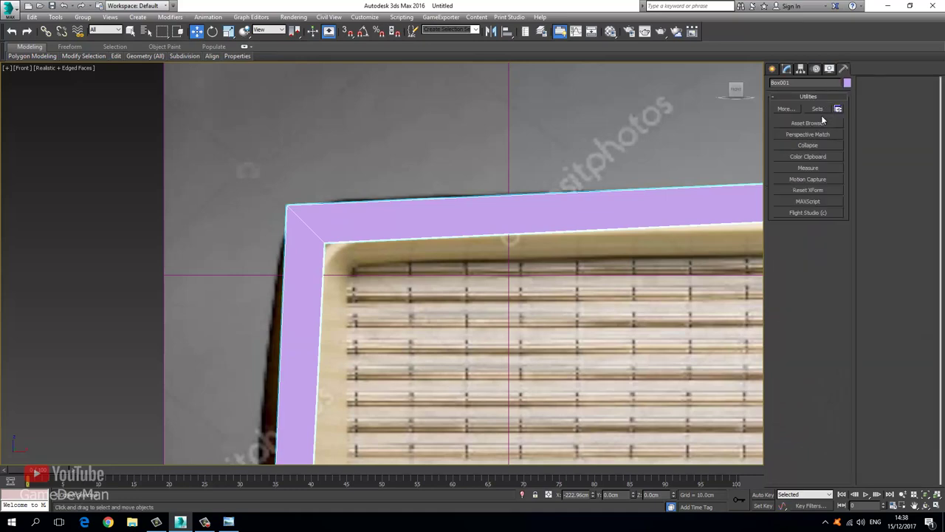
left_click(824, 190)
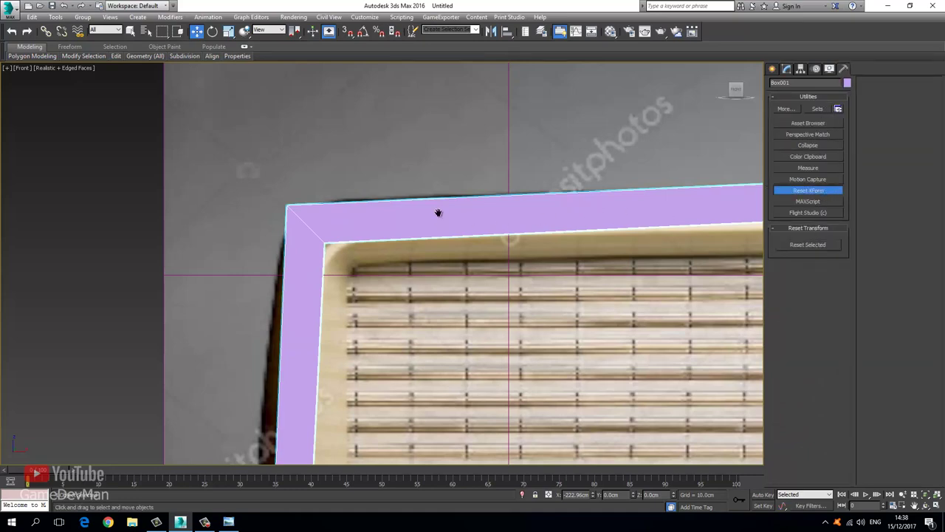
scroll(437, 213, "down", 2)
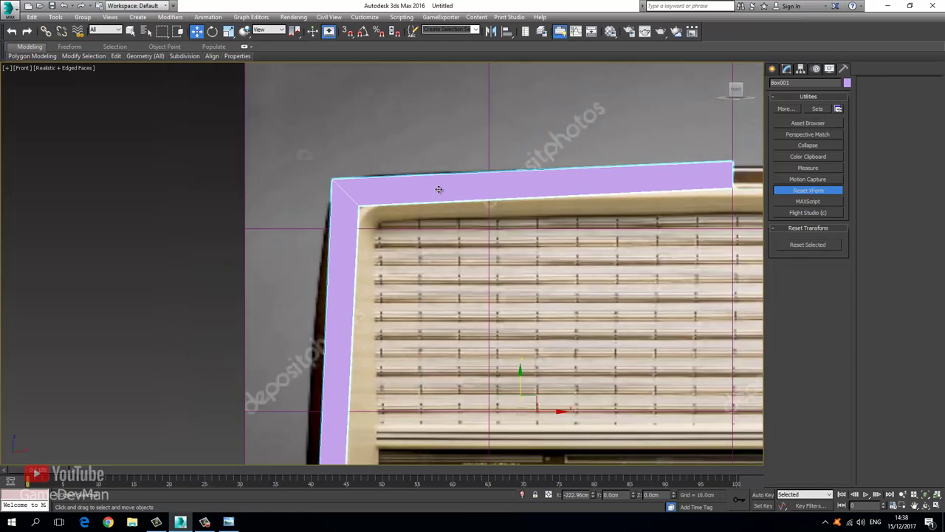
left_click(787, 70)
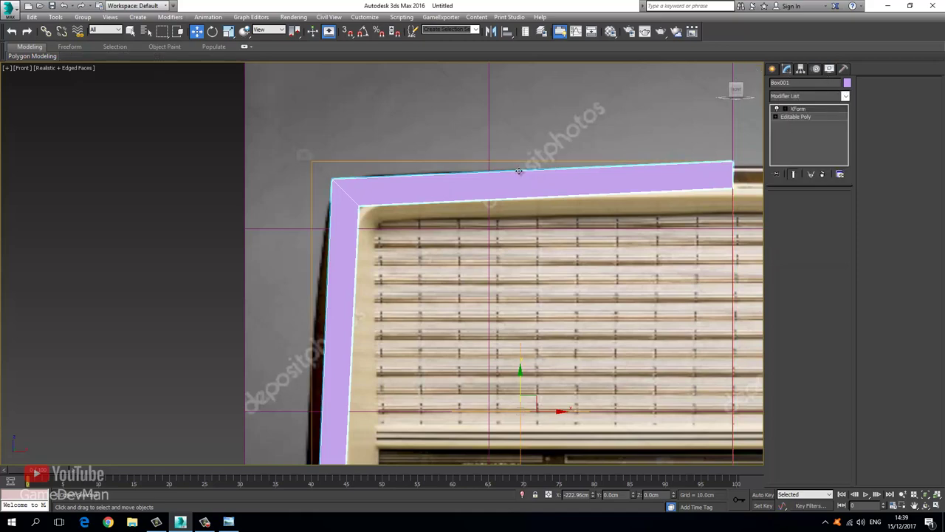
right_click(453, 183)
mouse_move(525, 281)
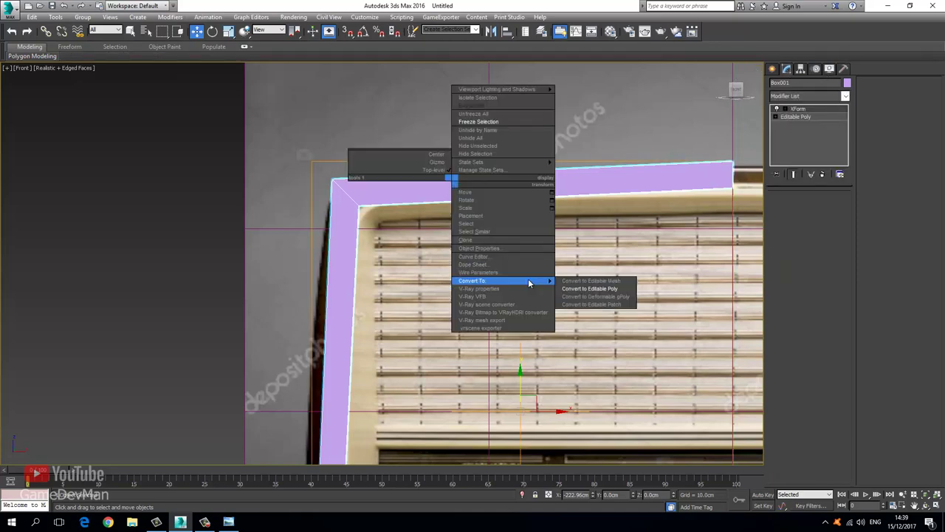
left_click(593, 291)
key("ctrl+shift+z")
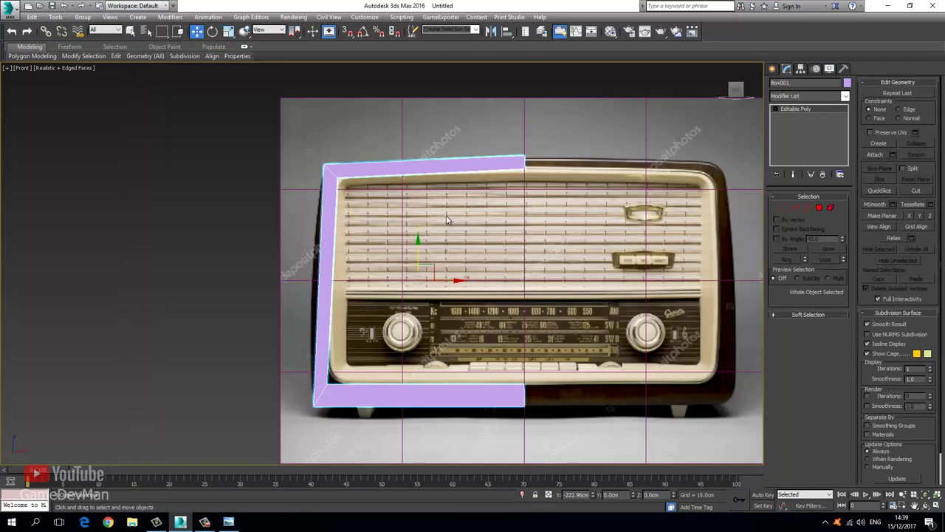
Move only the frame's pivot to X 0 cm, on the radio's vertical center line
left_click(810, 97)
left_click(810, 97)
left_click(829, 68)
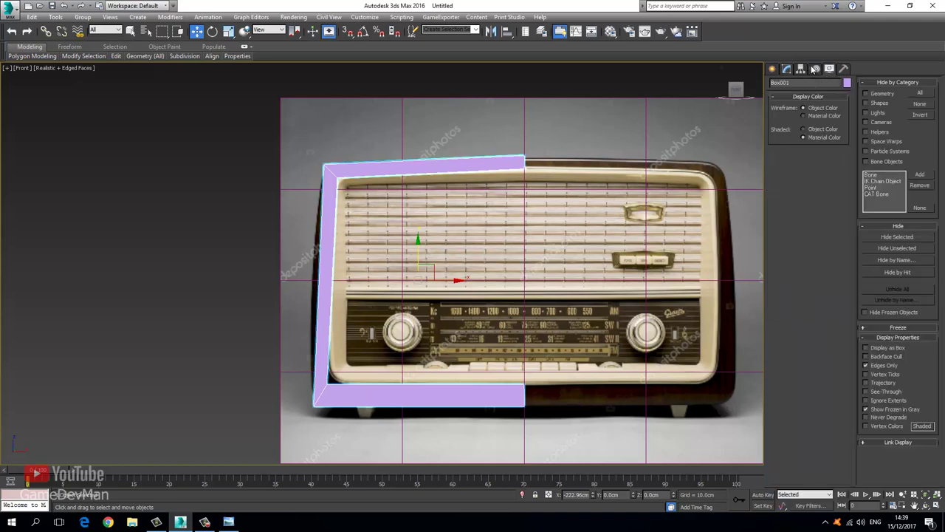
left_click(816, 69)
left_click(801, 69)
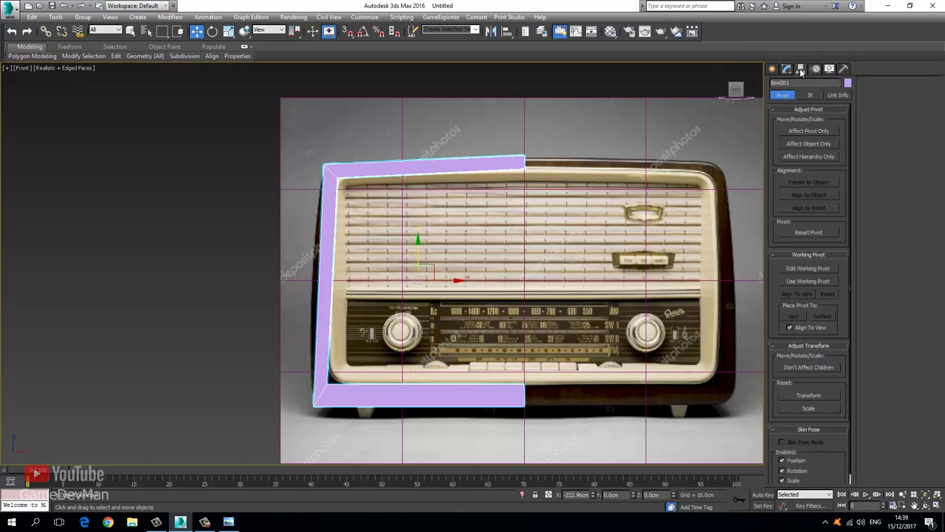
left_click(803, 130)
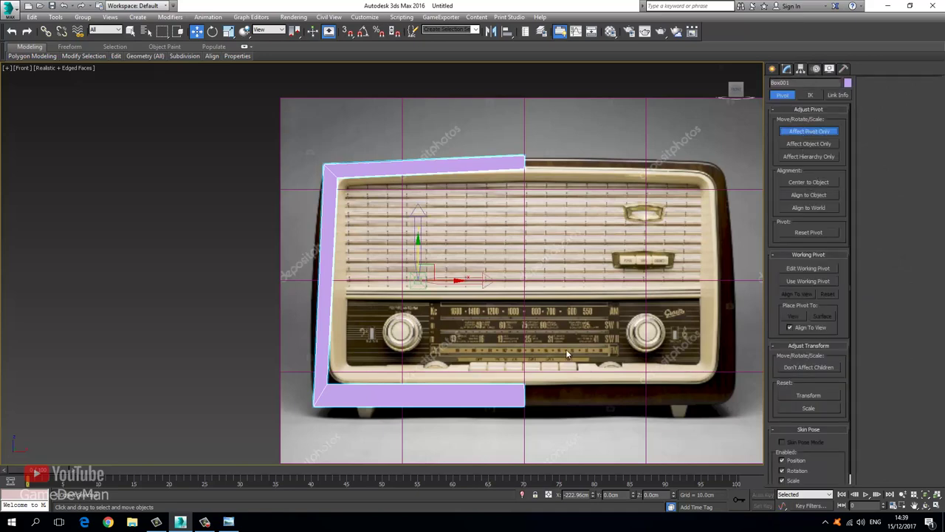
right_click(594, 497)
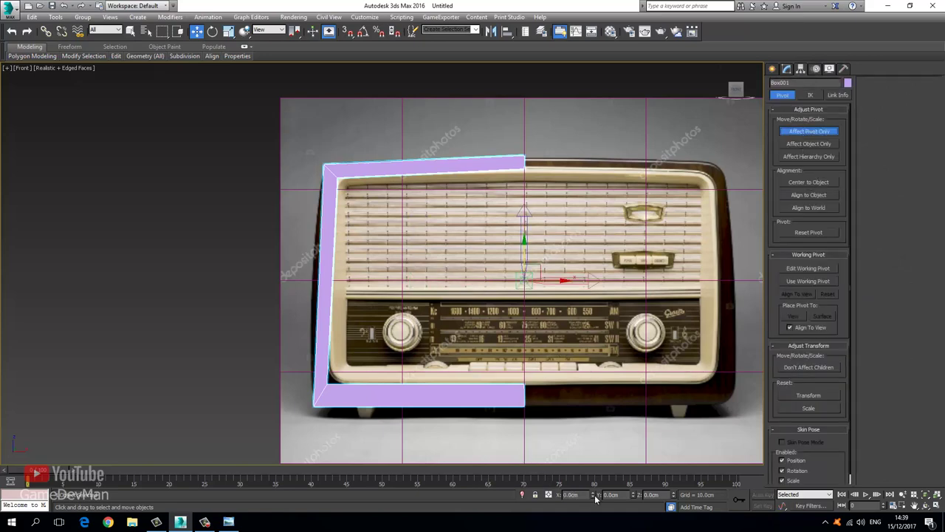
left_click(800, 130)
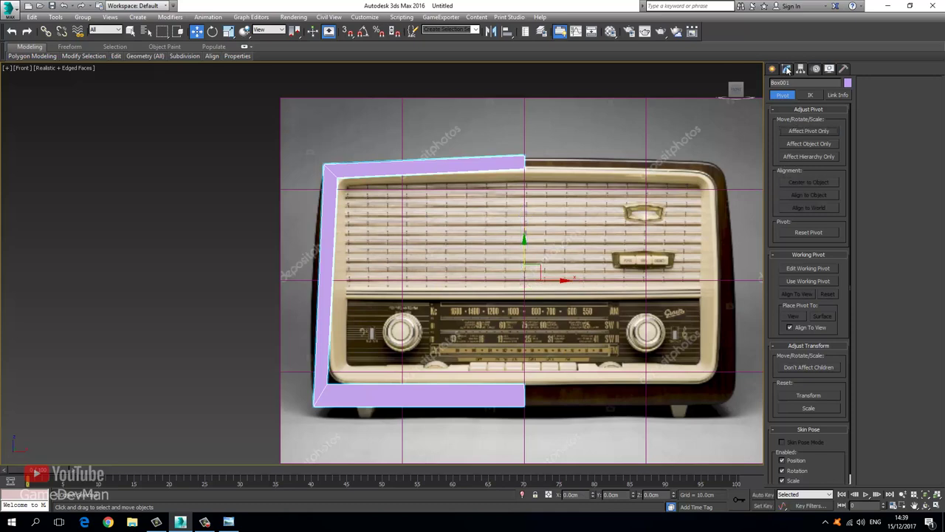
Apply a Symmetry modifier to the half frame, mirrored across the X axis with Flip enabled
left_click(787, 69)
left_click(795, 94)
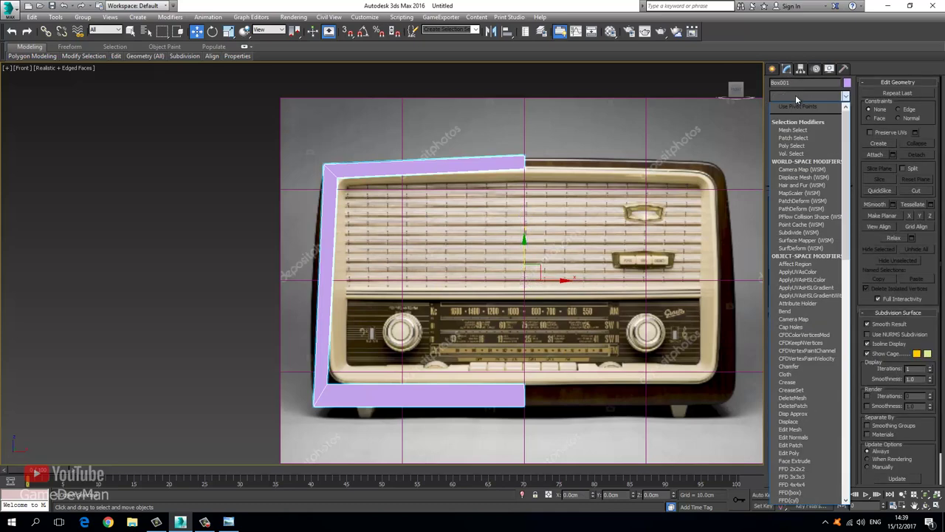
key("s")
key("s")
key("s")
key("s")
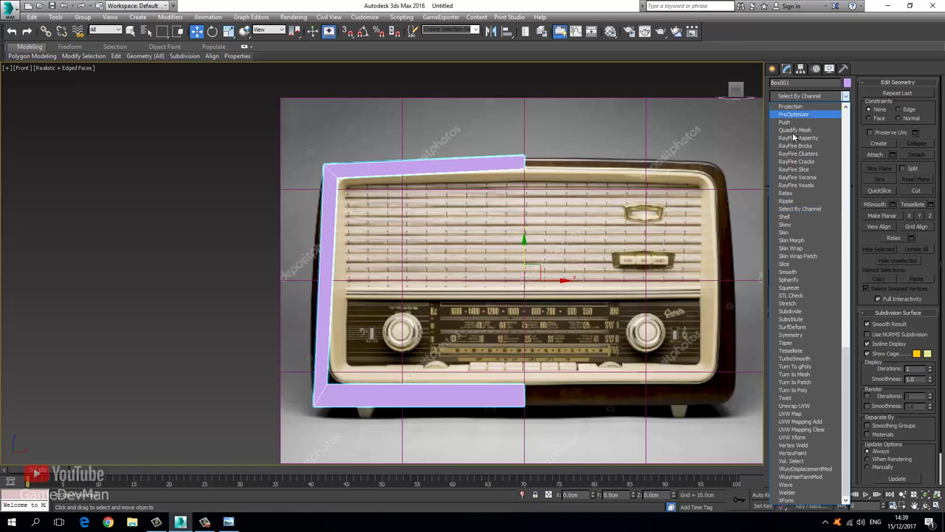
left_click(794, 335)
left_click(790, 224)
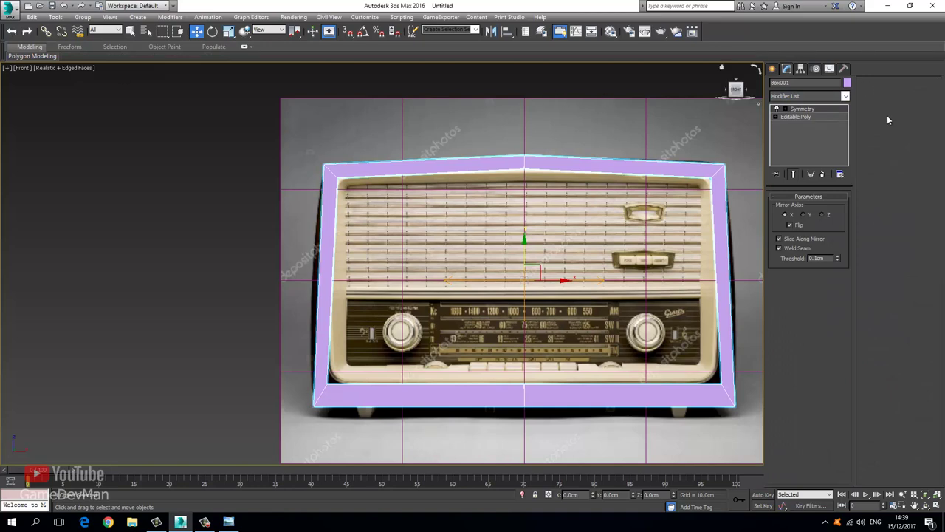
Chamfer the upper outer corner edges at the Editable Poly level by about 32 cm with 4 segments, then return to the Symmetry level
left_click(803, 117)
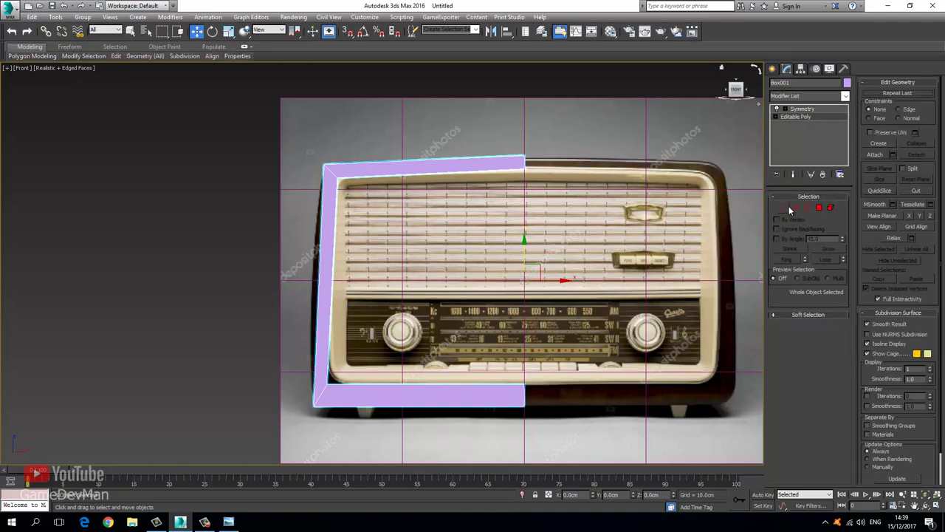
left_click(795, 208)
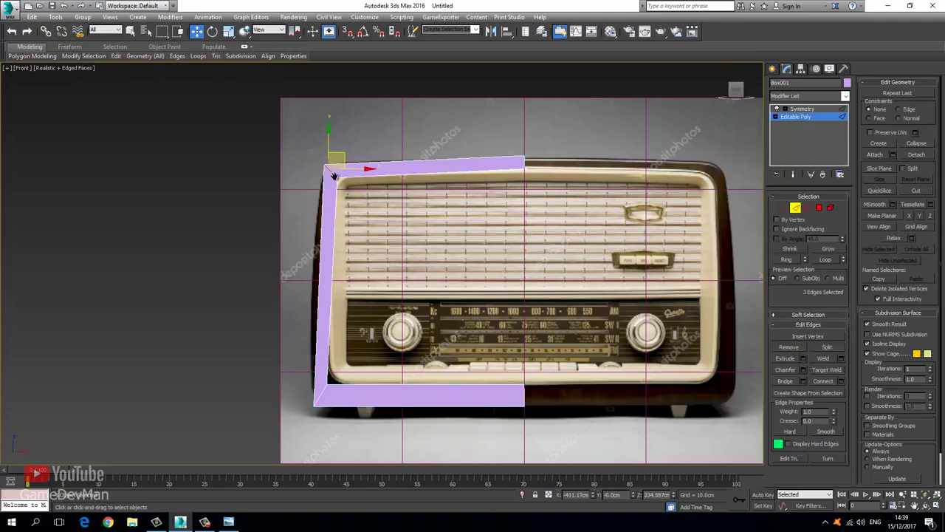
scroll(334, 176, "up", 5)
left_click(365, 201)
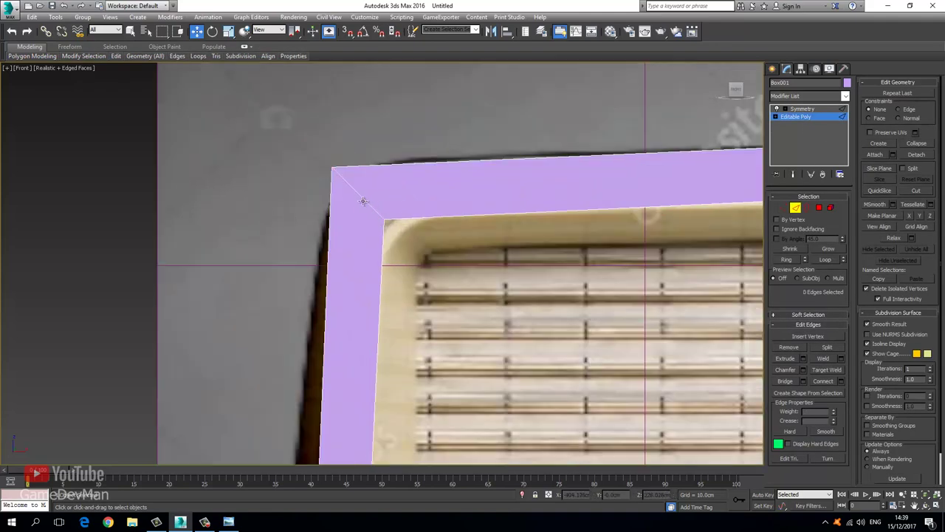
left_click(362, 201)
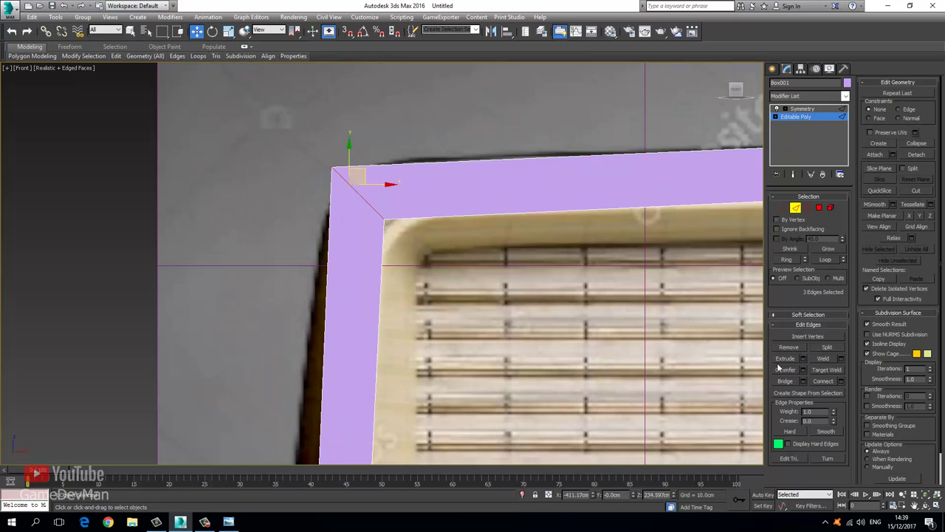
left_click(802, 369)
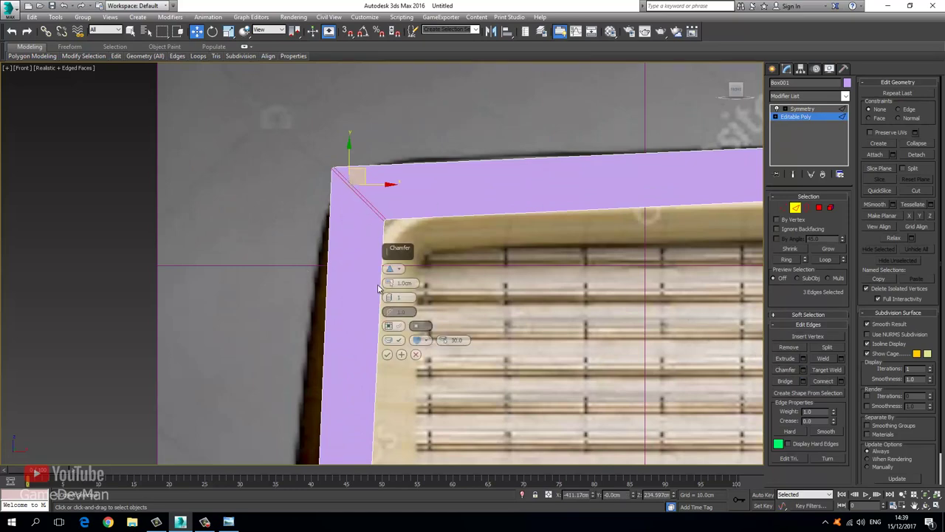
mouse_move(384, 285)
left_mouse_down()
mouse_move(381, 301)
mouse_move(389, 291)
left_mouse_up()
left_click(390, 294)
left_click(390, 294)
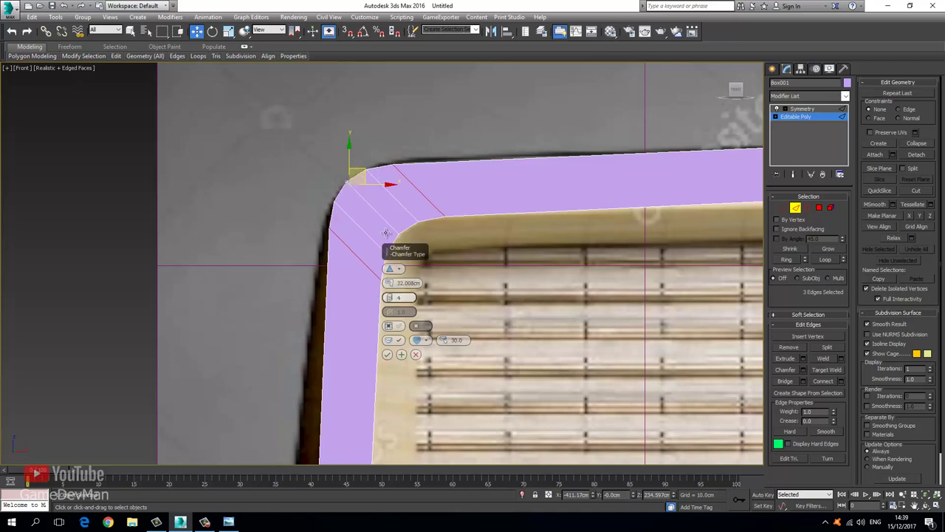
scroll(341, 302, "down", 3)
middle_click_drag(341, 302, 344, 248)
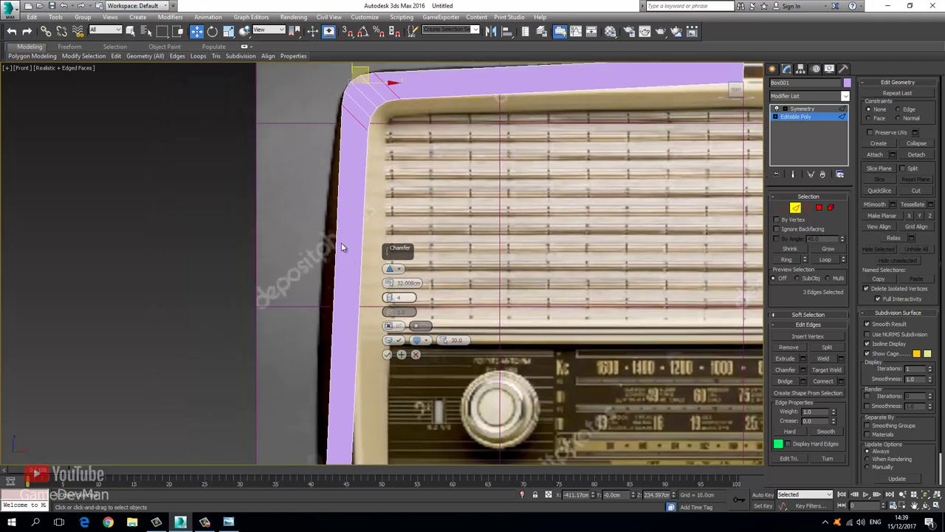
left_click(388, 353)
left_click(810, 116)
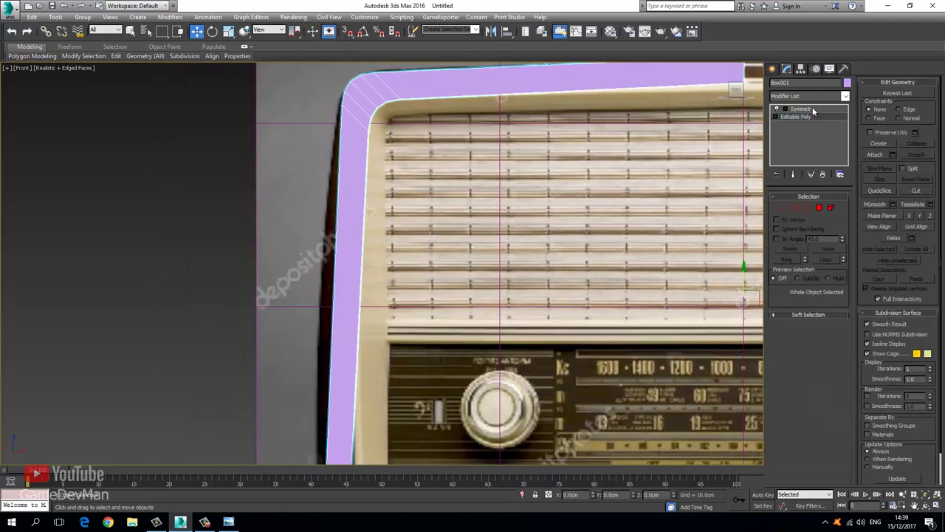
left_click(811, 109)
Assign the unused 23 - Default material from the Material Editor to the frame
middle_click_drag(414, 207, 404, 160)
scroll(404, 158, "down", 3)
middle_click_drag(388, 268, 389, 212)
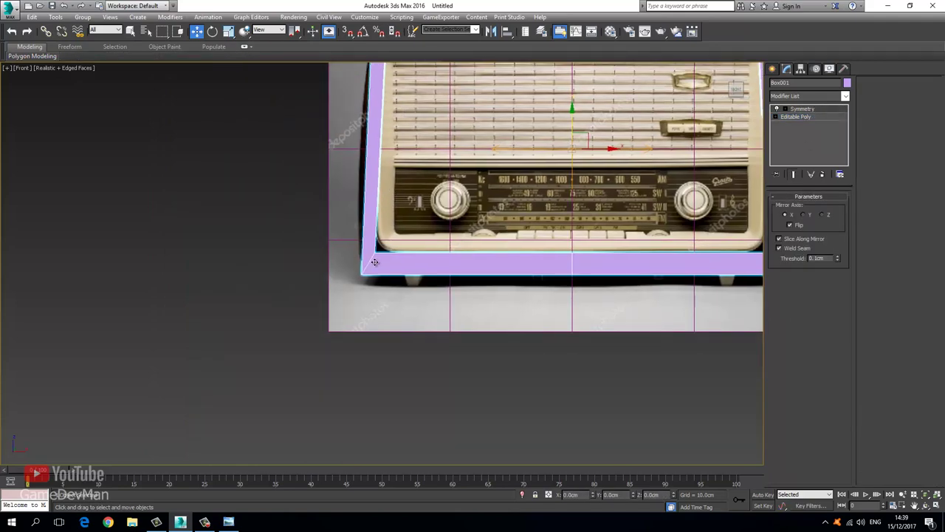
key("m")
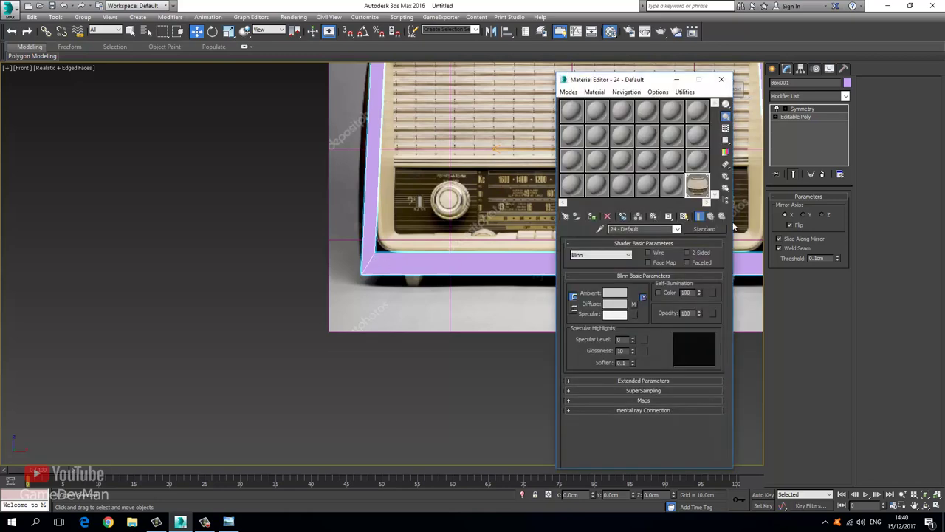
left_click(674, 184)
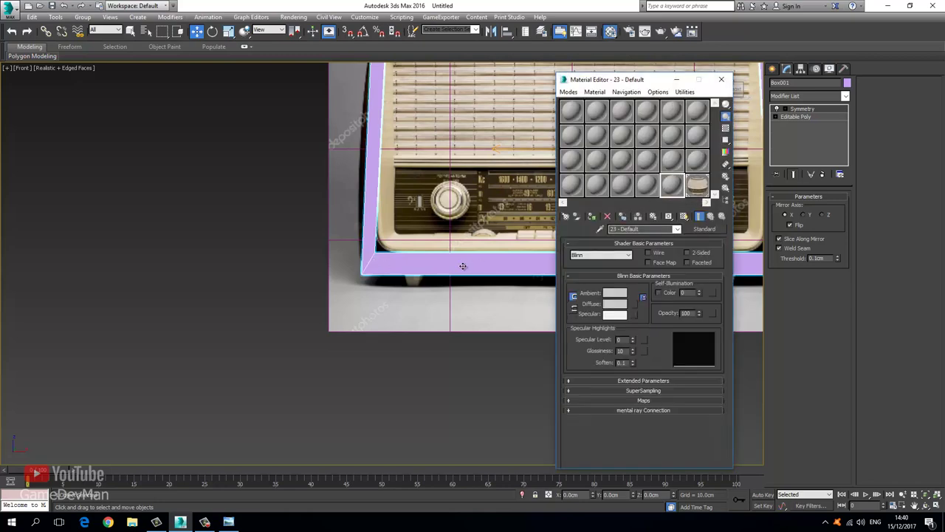
left_click(591, 218)
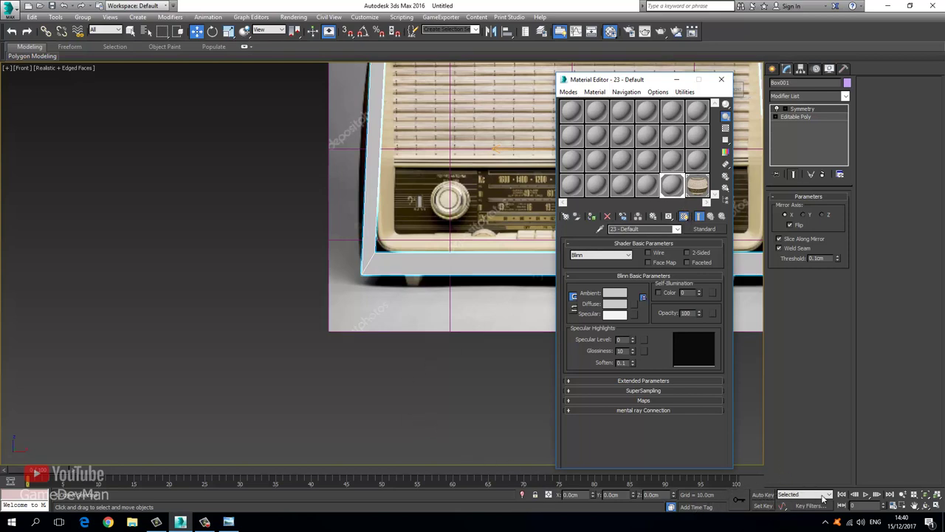
Shorten the timeline to end at frame 2 and auto-key the frame material's opacity at 0 on frame 2
left_click(843, 506)
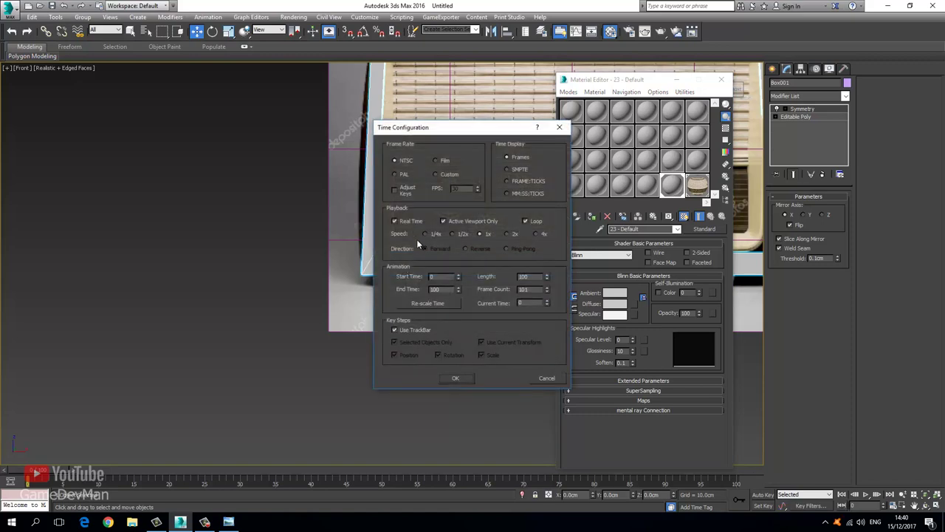
left_click(458, 378)
key("n")
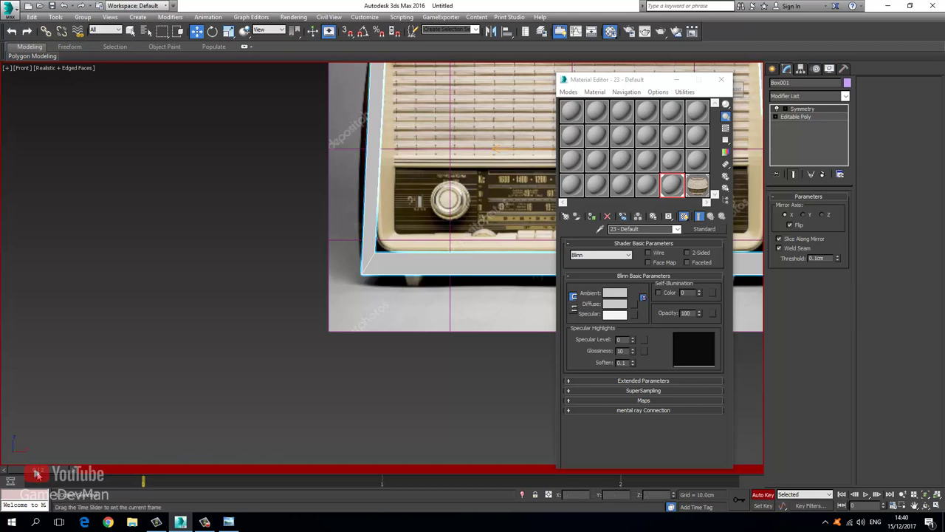
left_click_drag(37, 473, 659, 475)
key("w")
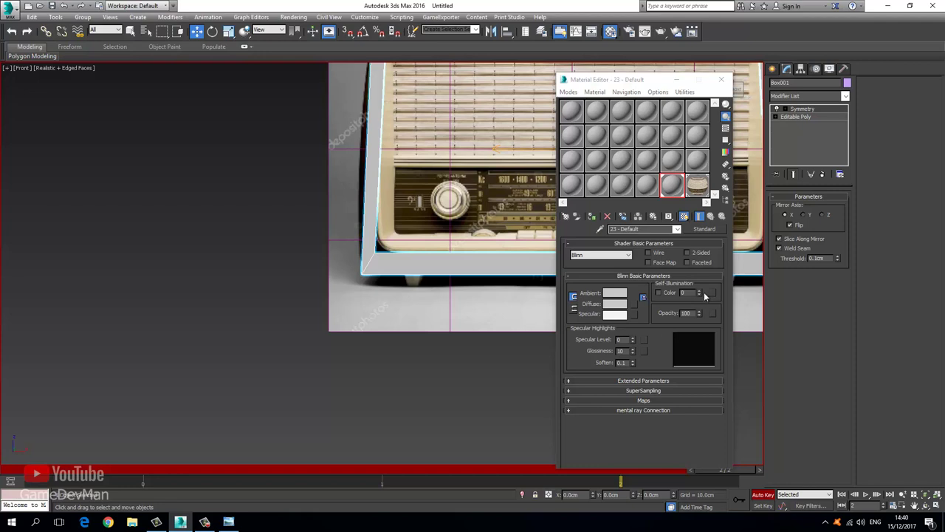
right_click(700, 315)
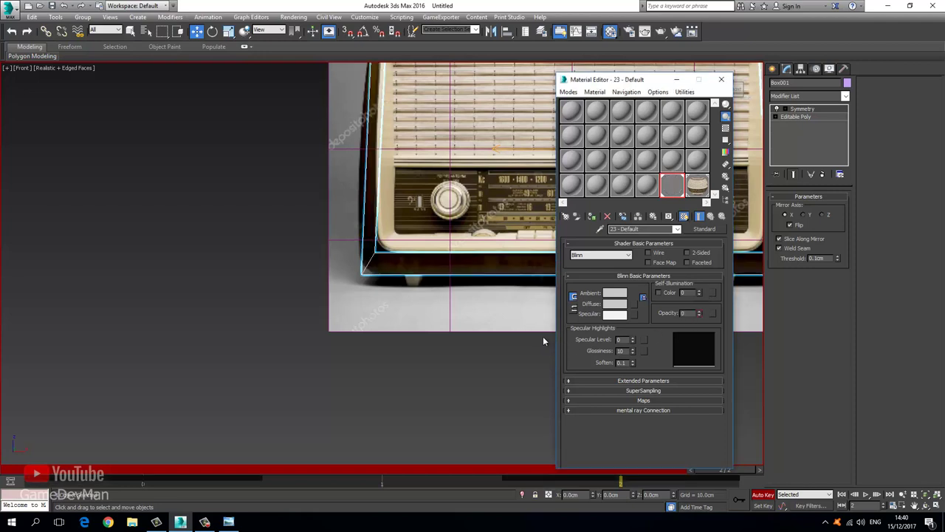
key("n")
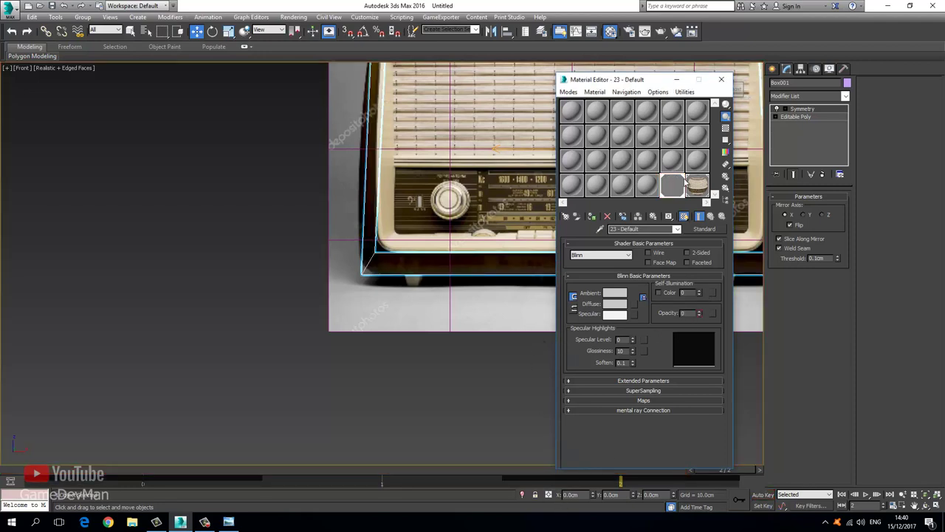
left_click(724, 80)
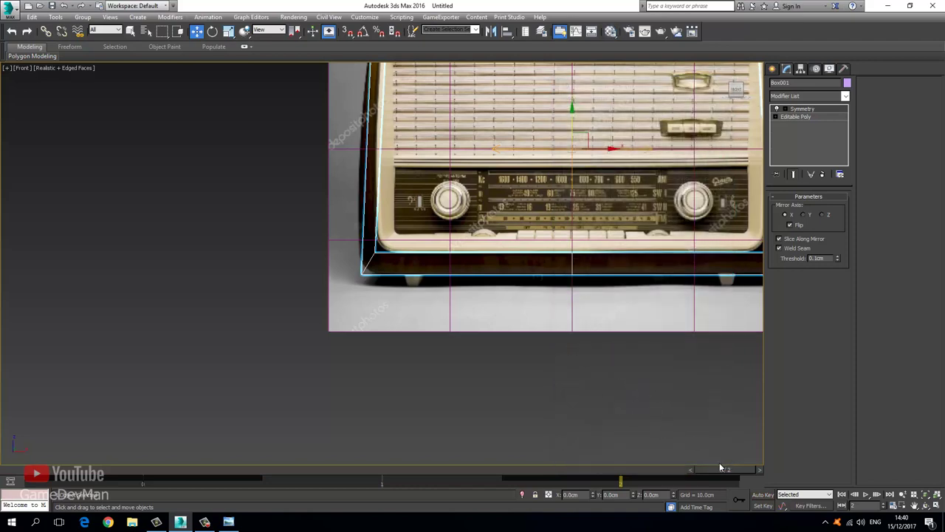
Chamfer the lower outer corner edges at the Editable Poly level by about 55.4 cm with 4 segments
left_click_drag(719, 467, 922, 449)
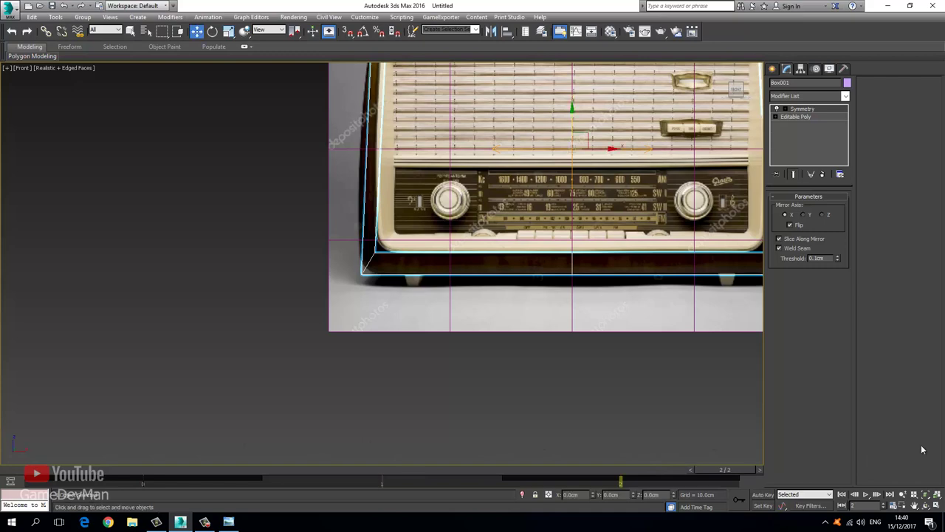
left_click(796, 118)
left_click(795, 209)
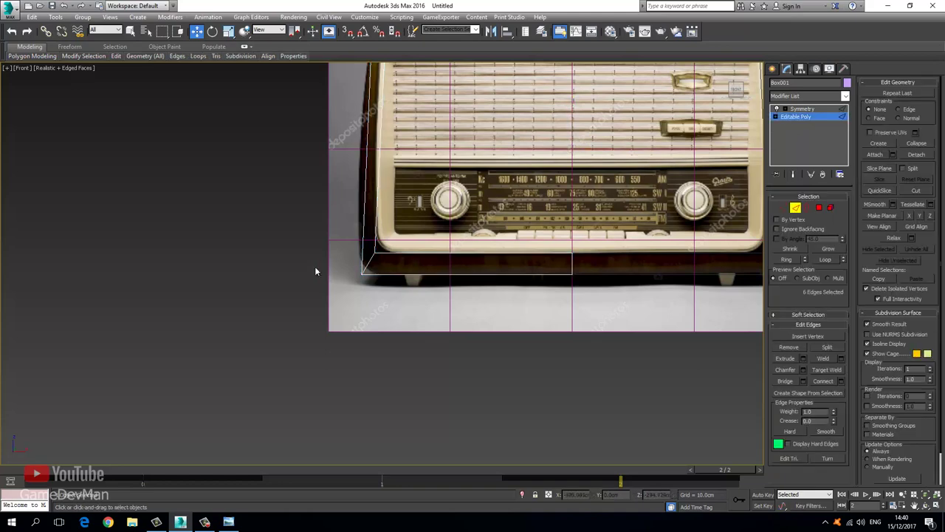
middle_click_drag(362, 262, 376, 305)
scroll(376, 304, "up", 5)
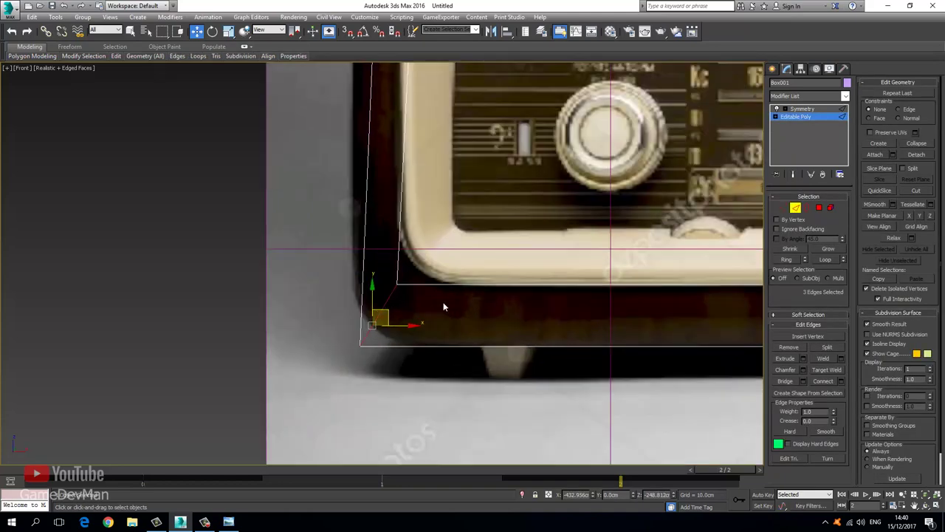
left_click(804, 370)
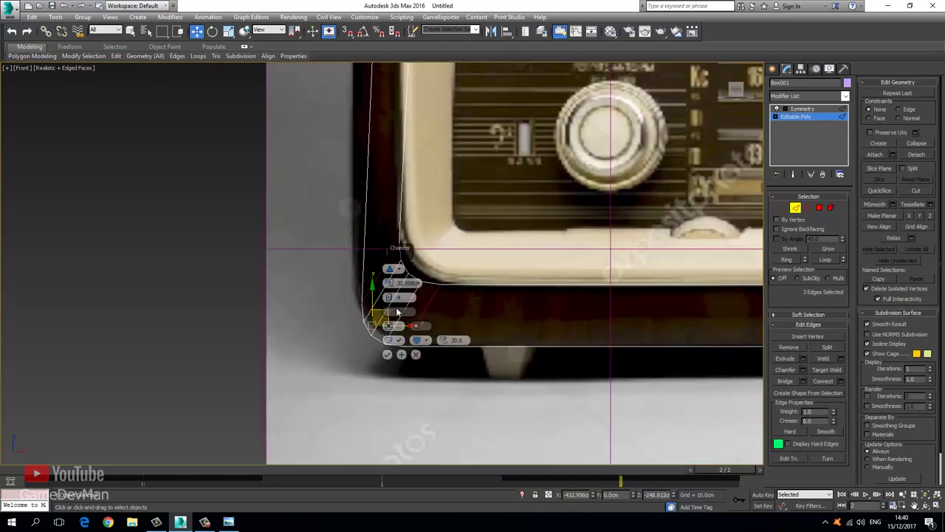
left_click_drag(405, 251, 532, 210)
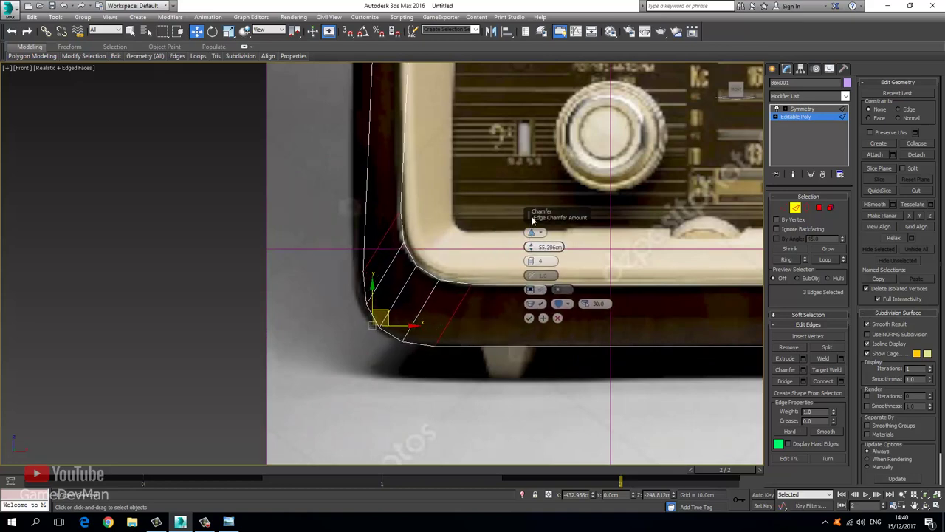
left_click(529, 317)
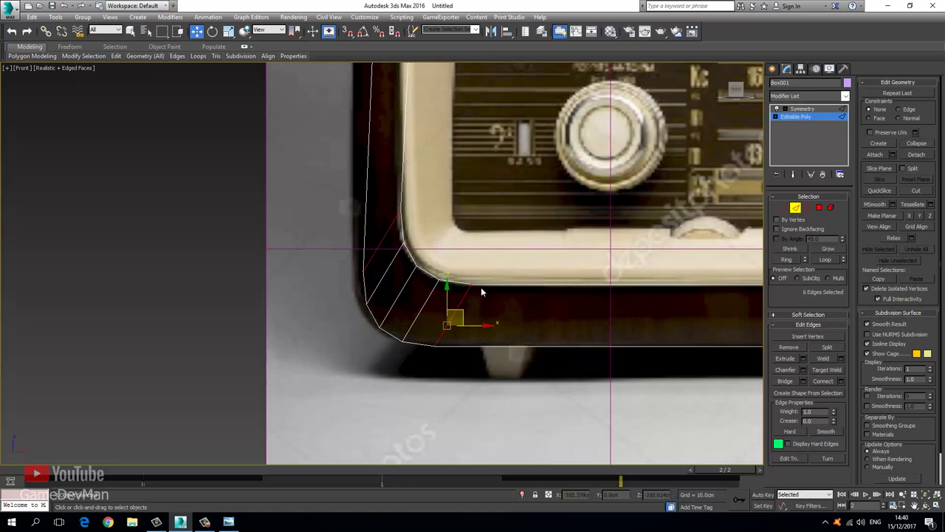
Adjust the outer vertices of the frame's rounded corners to follow the cabinet's outline in the reference photo
left_click(784, 208)
left_click_drag(336, 246, 382, 314)
scroll(341, 295, "down", 2)
middle_click_drag(343, 171, 345, 373)
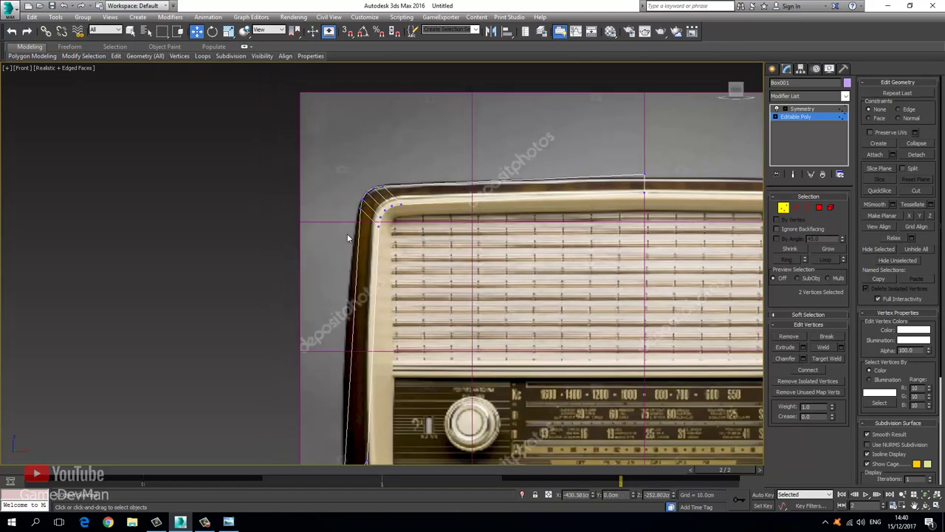
middle_click_drag(350, 217, 357, 263)
scroll(357, 263, "up", 1)
scroll(358, 264, "up", 3)
left_click_drag(385, 215, 418, 183)
middle_click_drag(471, 170, 414, 259)
left_click_drag(417, 206, 476, 206)
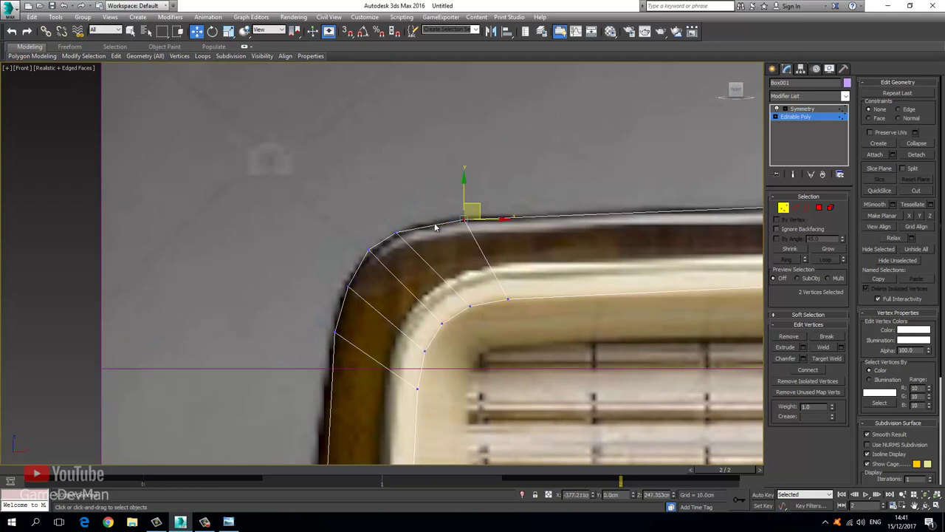
mouse_move(372, 224)
left_mouse_down()
mouse_move(418, 244)
mouse_move(421, 216)
mouse_move(388, 234)
left_mouse_up()
left_click(371, 248)
middle_click_drag(396, 282, 324, 244)
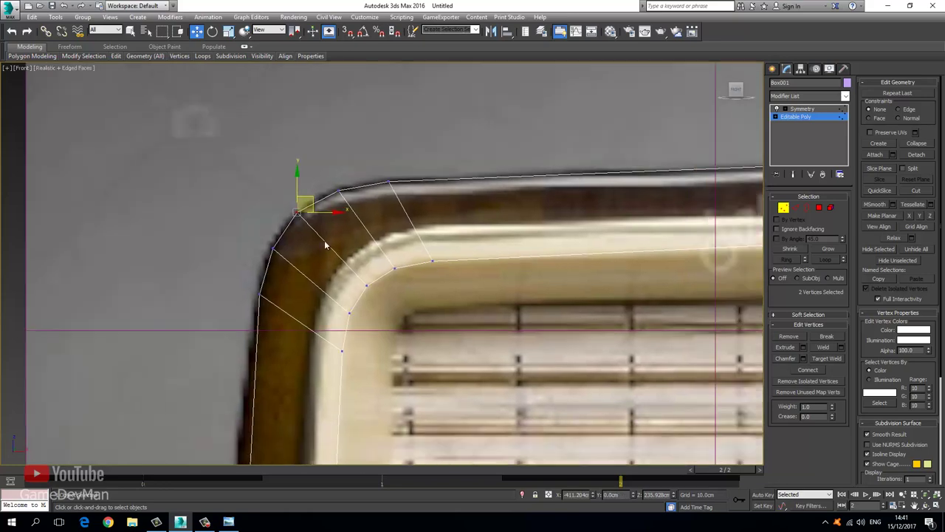
scroll(373, 233, "down", 5)
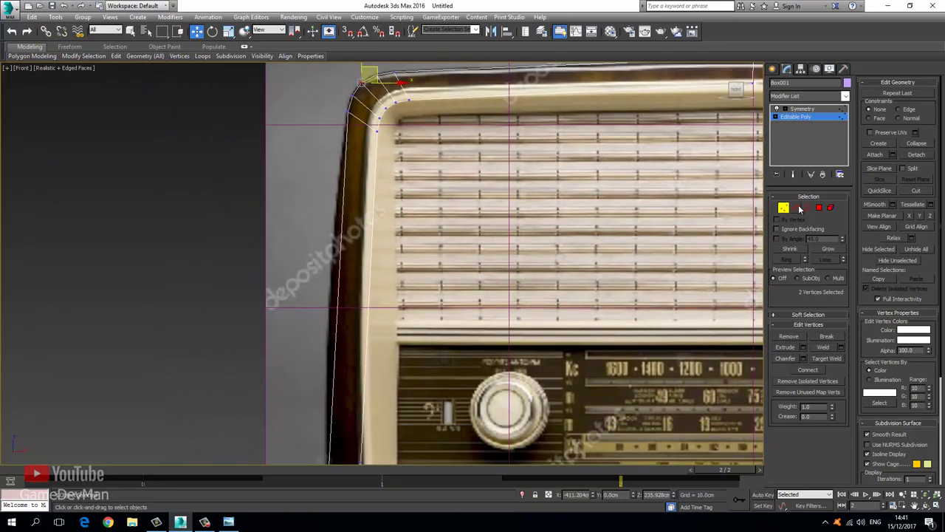
Connect the frame's long vertical side edges with 2 segments
left_click(798, 209)
left_click_drag(235, 267, 483, 288)
middle_click_drag(358, 279, 355, 247)
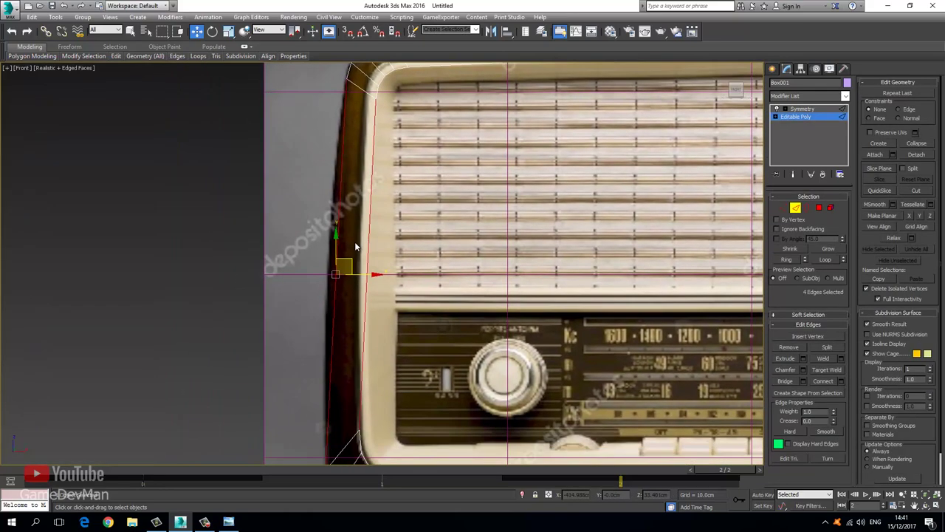
right_click(347, 237)
left_click(248, 271)
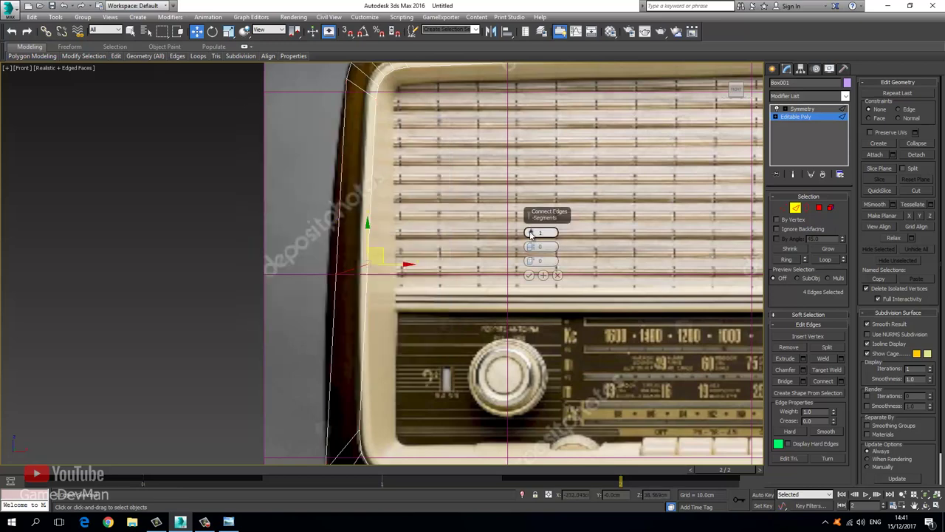
left_click(529, 275)
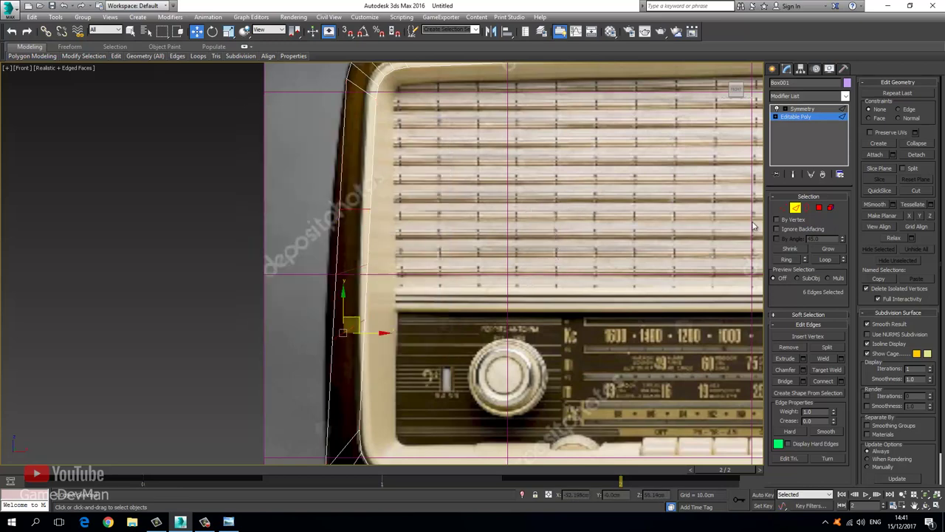
Move the vertices of the upper new side loop to match the cabinet's curved side in the photo
left_click(784, 207)
scroll(362, 223, "up", 2)
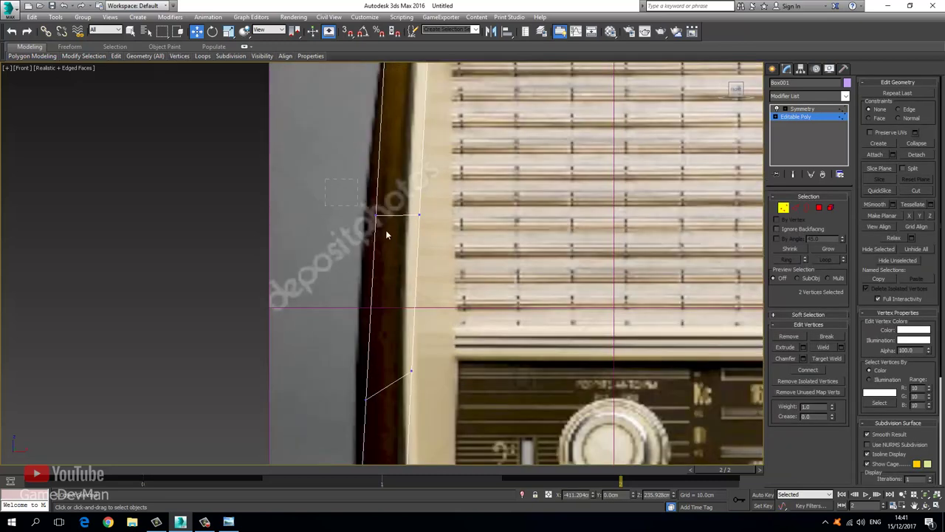
left_click_drag(457, 418, 456, 418)
left_click_drag(425, 301, 414, 301)
middle_click_drag(345, 180, 358, 261)
left_click_drag(370, 290, 385, 305)
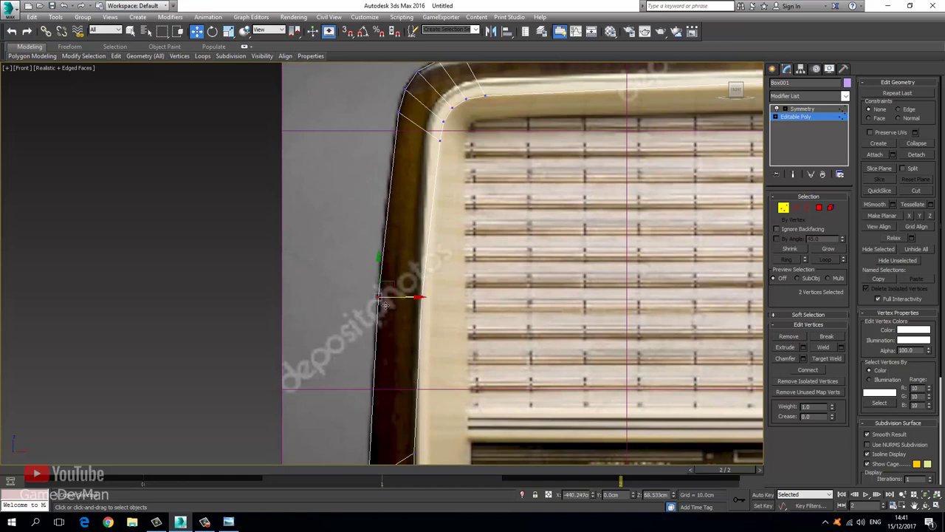
left_click_drag(378, 268, 378, 264)
Align the vertices of the lower new side loop with the dark wood band's inner and outer borders
middle_click_drag(326, 431, 318, 281)
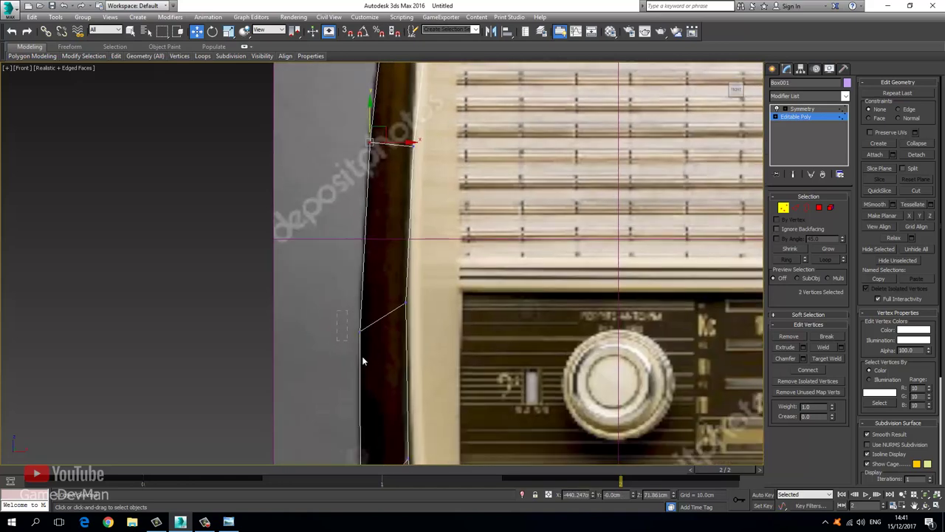
left_click_drag(363, 361, 367, 362)
middle_click_drag(379, 303, 385, 234)
left_click_drag(369, 248, 368, 234)
left_click(411, 234)
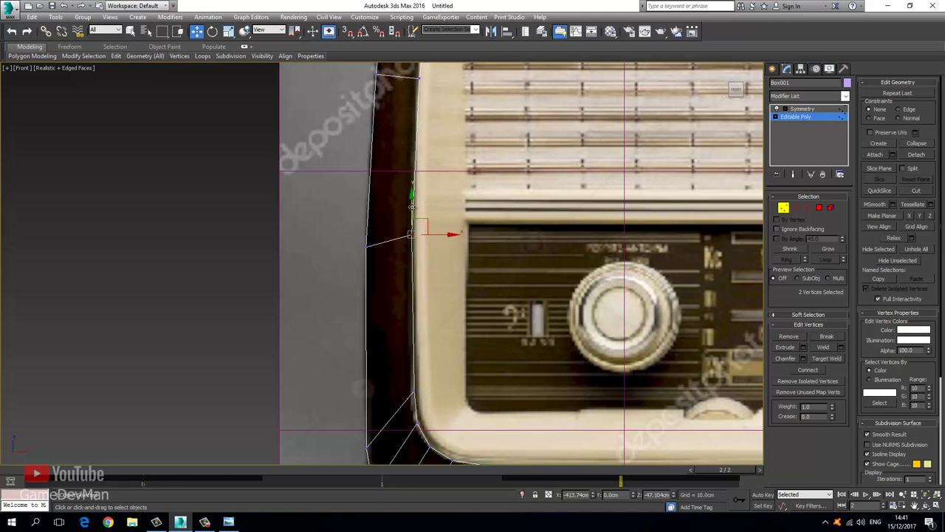
left_click(367, 247)
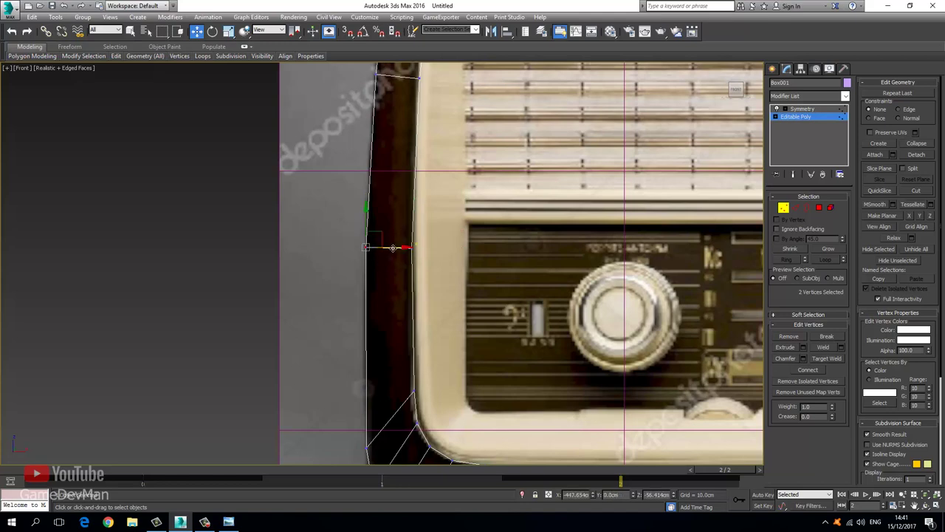
Move the two lowest inner vertices of the upper rounded corner onto the inner border of the dark wood band
scroll(369, 332, "down", 4)
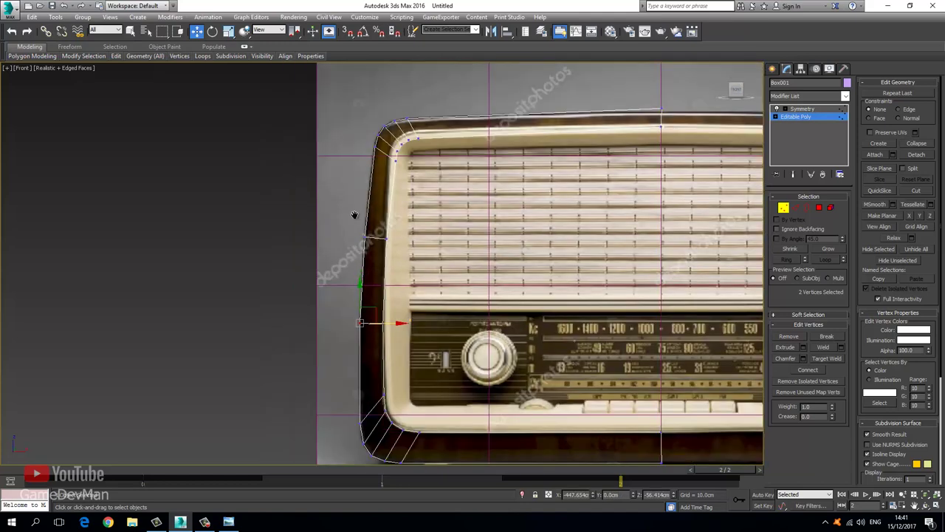
scroll(368, 275, "up", 7)
middle_click_drag(368, 275, 396, 306)
scroll(414, 310, "down", 4)
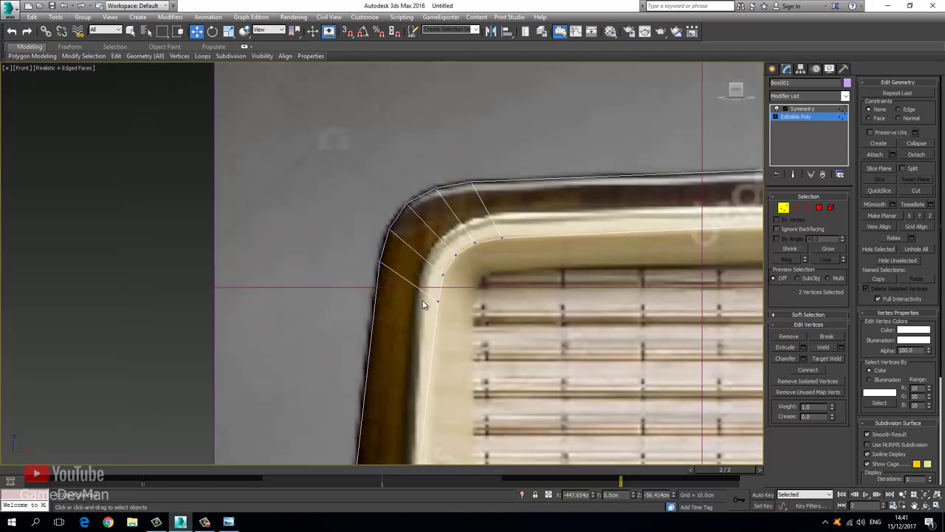
left_click(440, 299)
left_click_drag(448, 292, 425, 278)
middle_click_drag(413, 345, 386, 414)
scroll(436, 332, "up", 4)
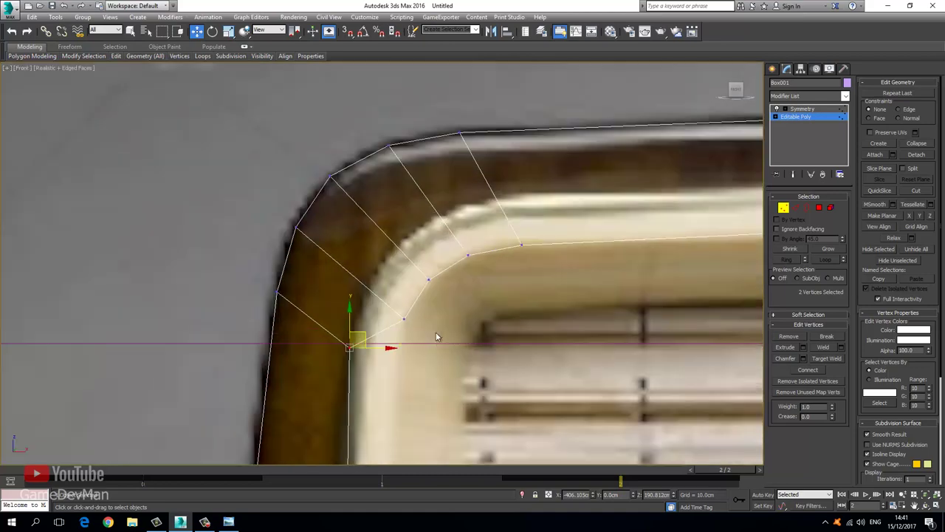
left_click_drag(417, 331, 382, 275)
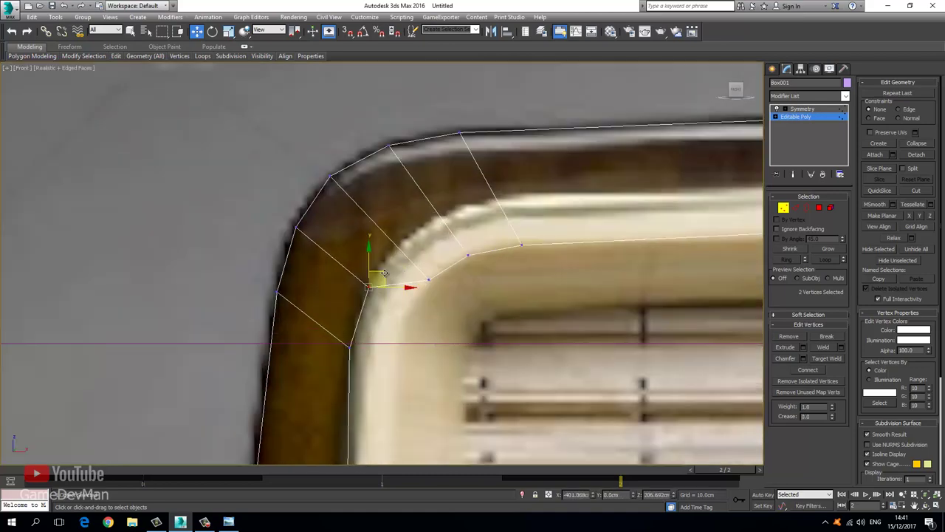
Move the remaining three inner vertices of the upper rounded corner onto the cream trim's outer border
left_click(432, 278)
left_click_drag(440, 264, 408, 233)
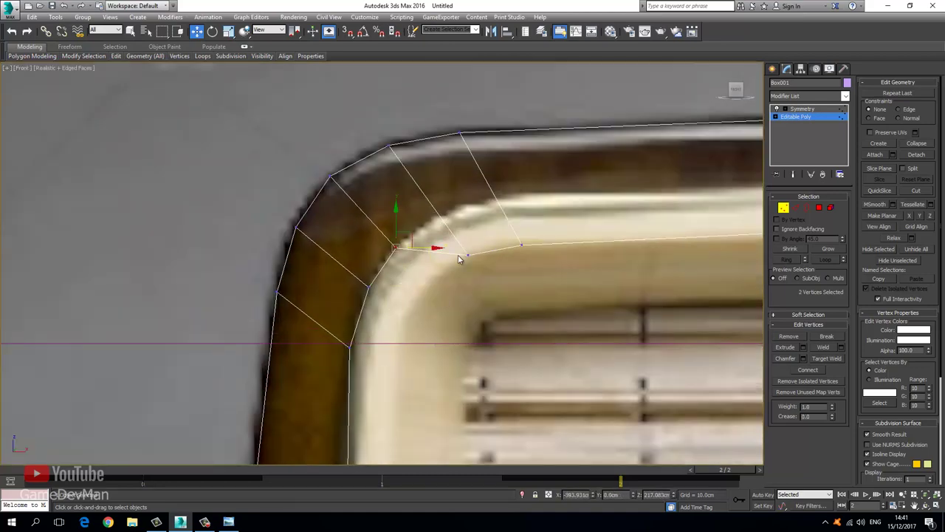
left_click(468, 255)
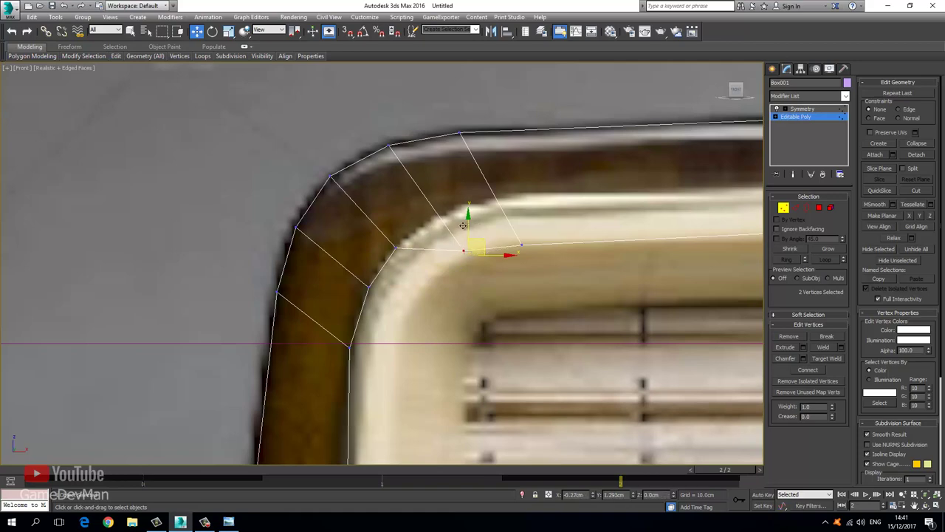
left_click_drag(480, 241, 447, 206)
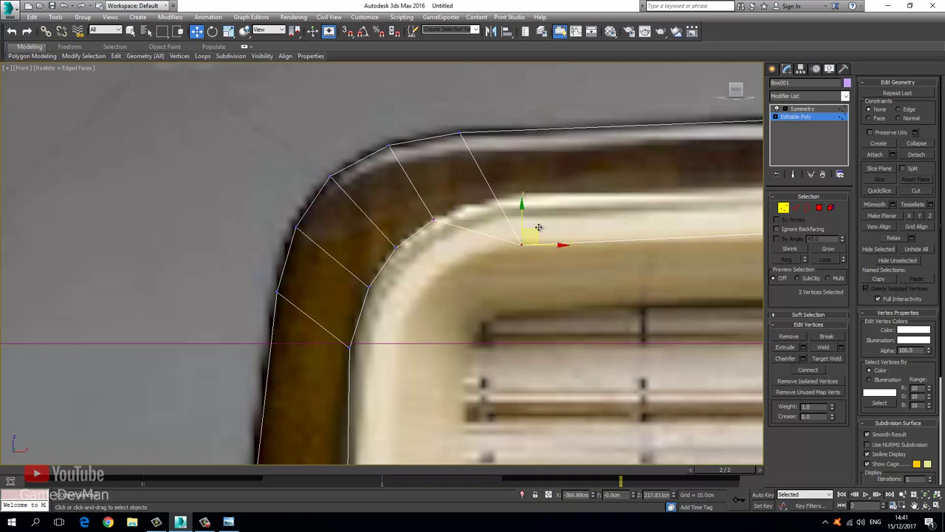
left_click_drag(538, 228, 512, 183)
Align the inner and outer top vertices at the symmetry line vertically with the borders of the photo's wood band
middle_click_drag(541, 213, 351, 249)
scroll(352, 250, "down", 3)
middle_click_drag(591, 244, 371, 261)
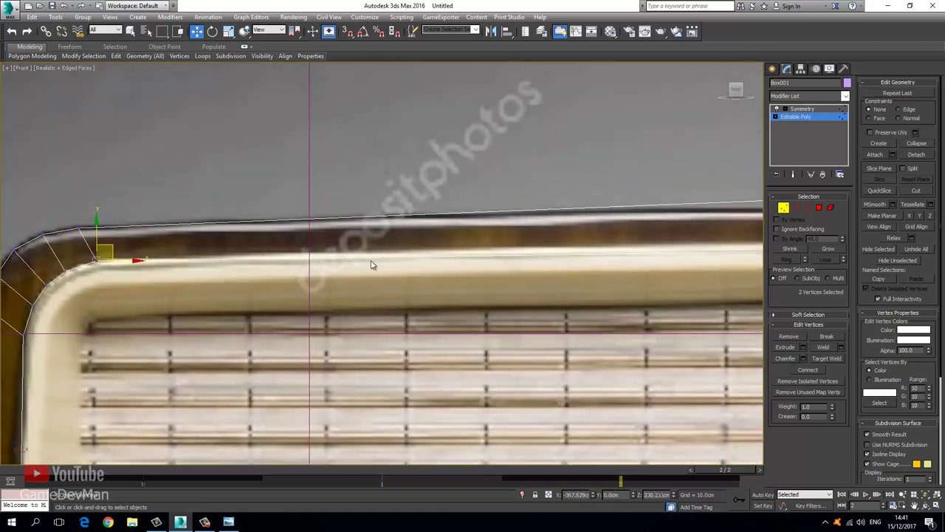
middle_click_drag(506, 259, 244, 274)
scroll(244, 274, "down", 3)
scroll(391, 278, "up", 3)
scroll(390, 248, "up", 3)
left_click_drag(403, 271, 392, 222)
left_click(395, 156)
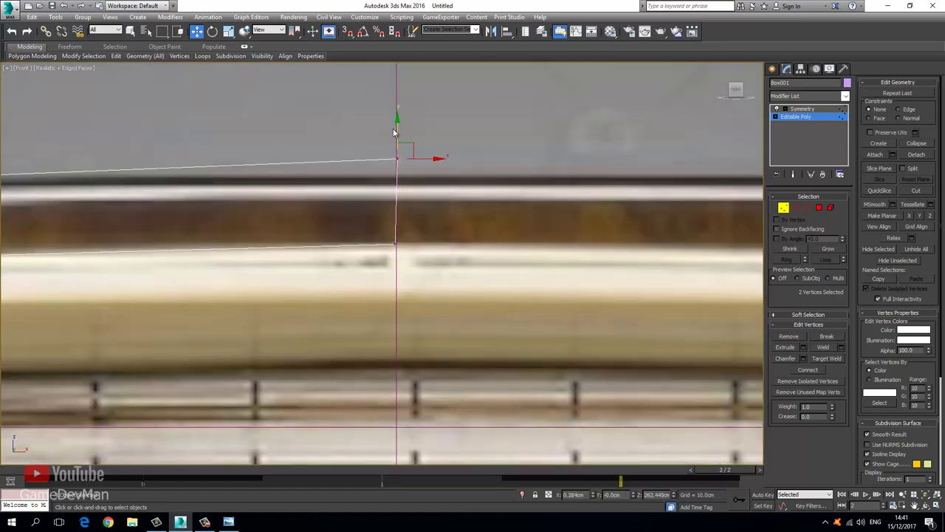
left_click_drag(398, 128, 399, 148)
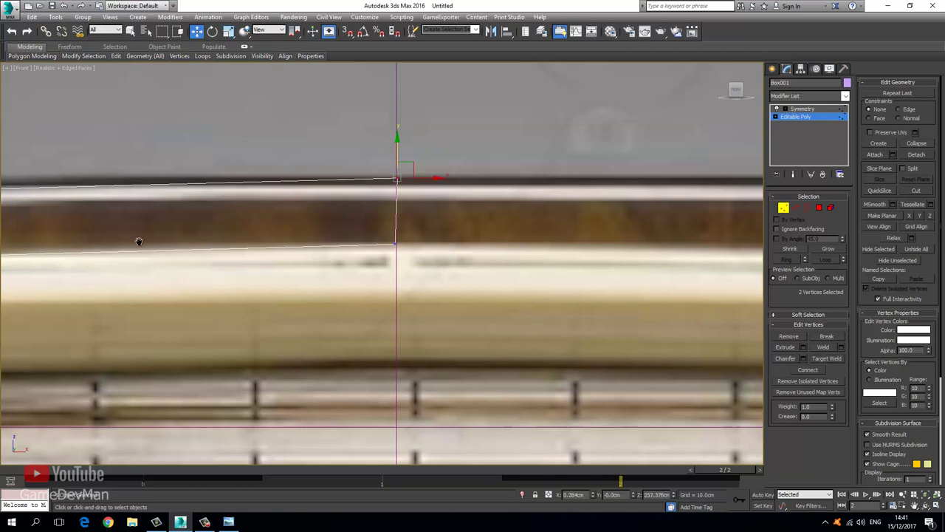
Connect the frame's long top edges with 1 segment
middle_click_drag(138, 241, 367, 233)
scroll(367, 232, "down", 3)
middle_click_drag(340, 263, 601, 217)
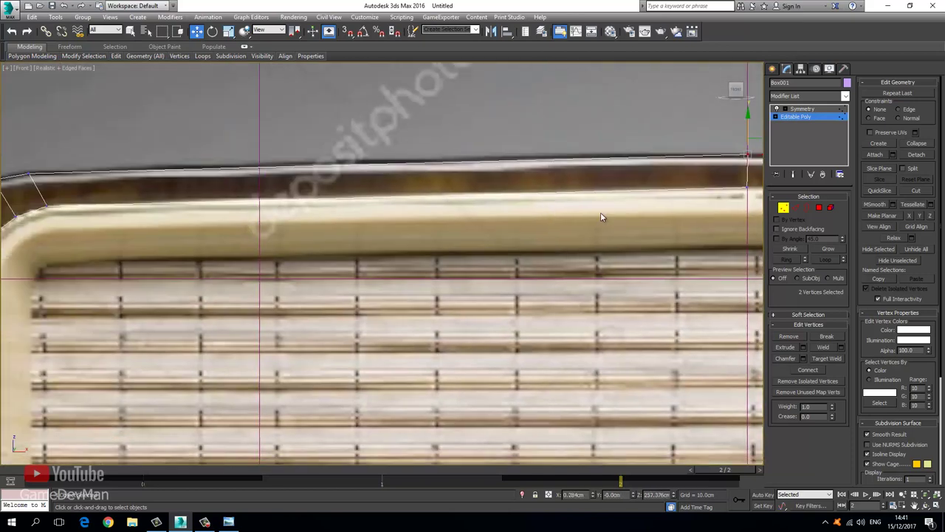
left_click(803, 209)
double_click(354, 158)
right_click(355, 159)
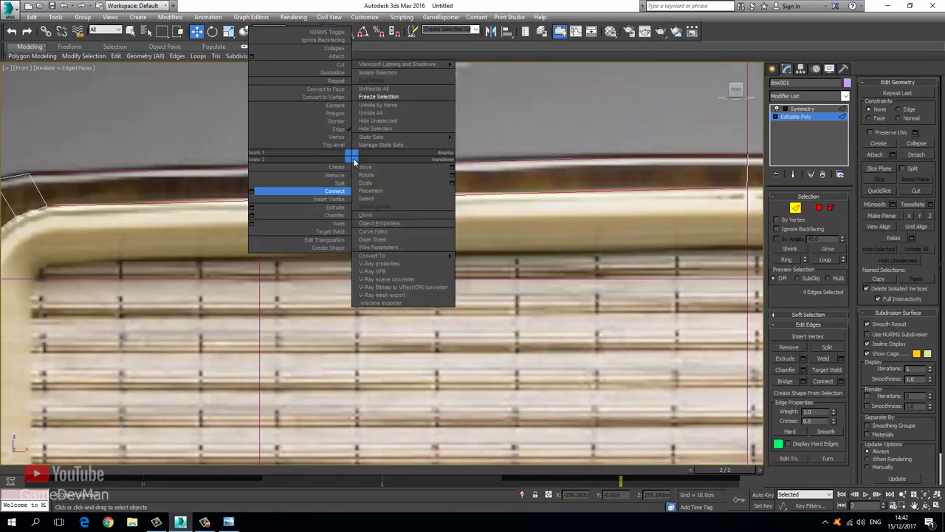
left_click(252, 191)
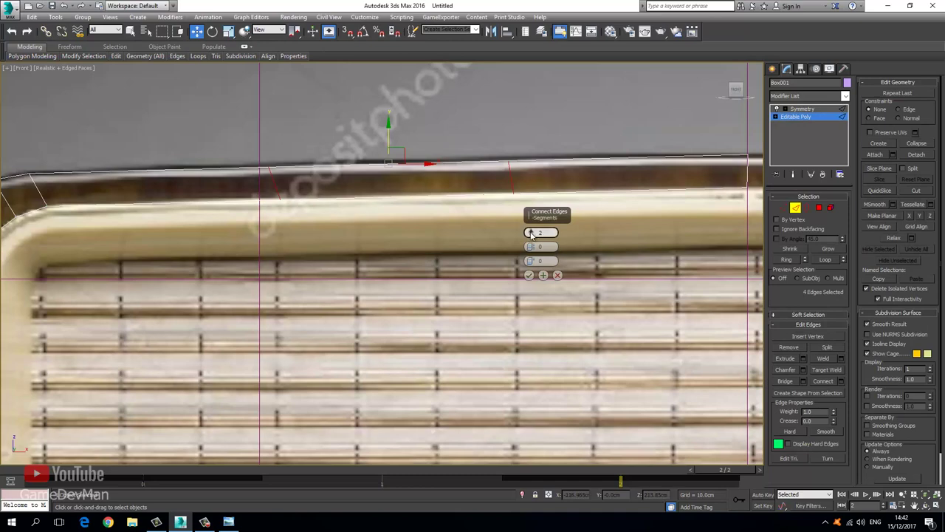
left_click(529, 275)
Raise the new top edge loop by about 0.6 cm to follow the cabinet's slightly arched top
scroll(391, 191, "up", 3)
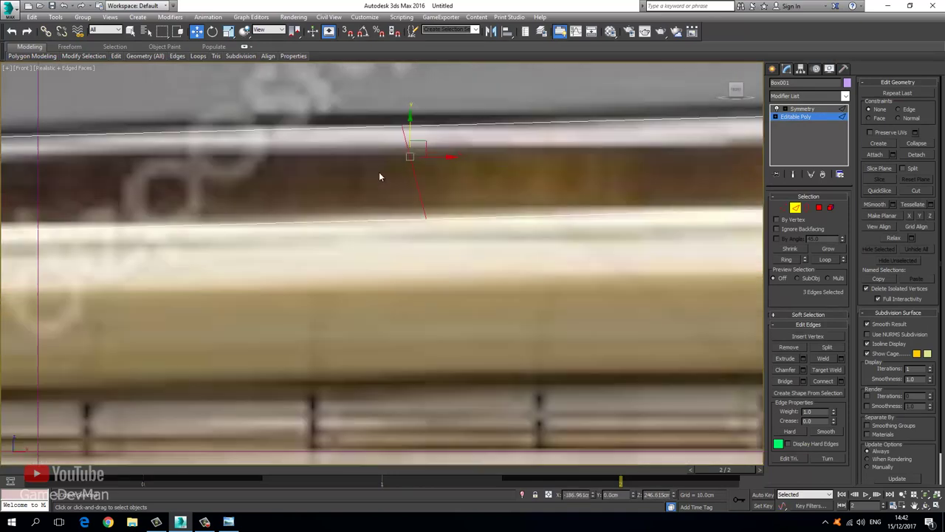
left_click_drag(410, 130, 409, 126)
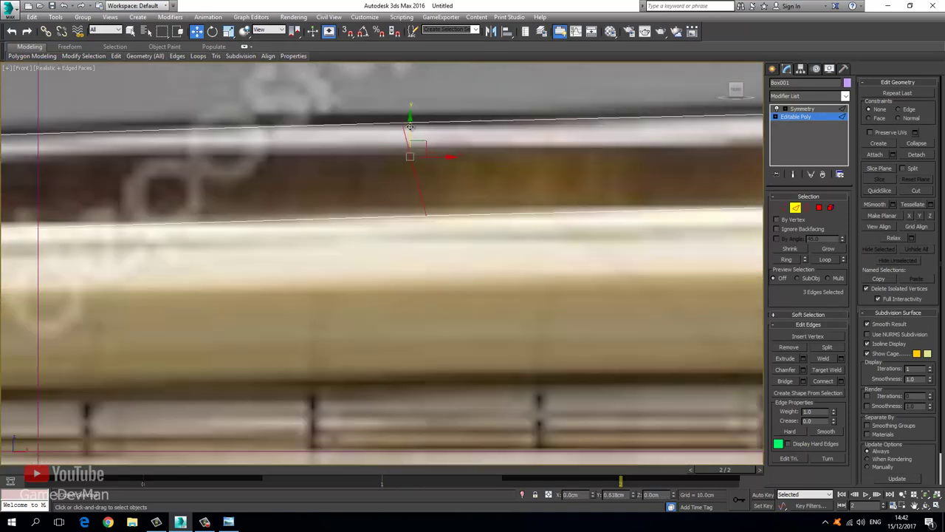
scroll(418, 155, "down", 6)
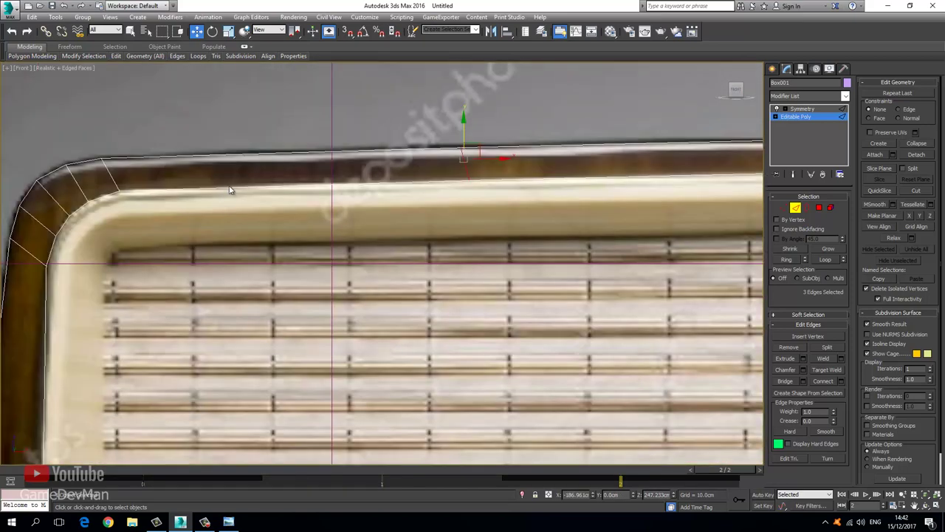
scroll(387, 180, "down", 3)
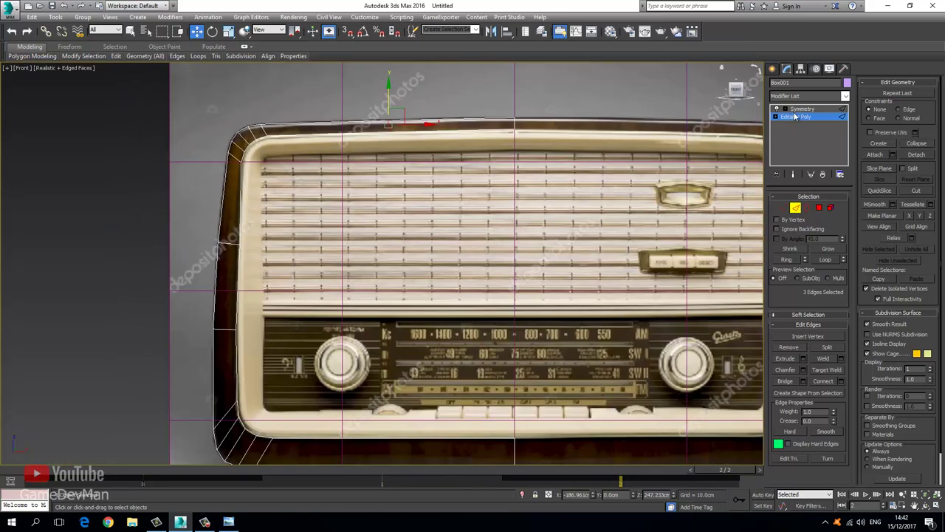
Return the radio body to its Symmetry level, turn off see-through display and show it in a perspective view
left_click(803, 108)
key("z")
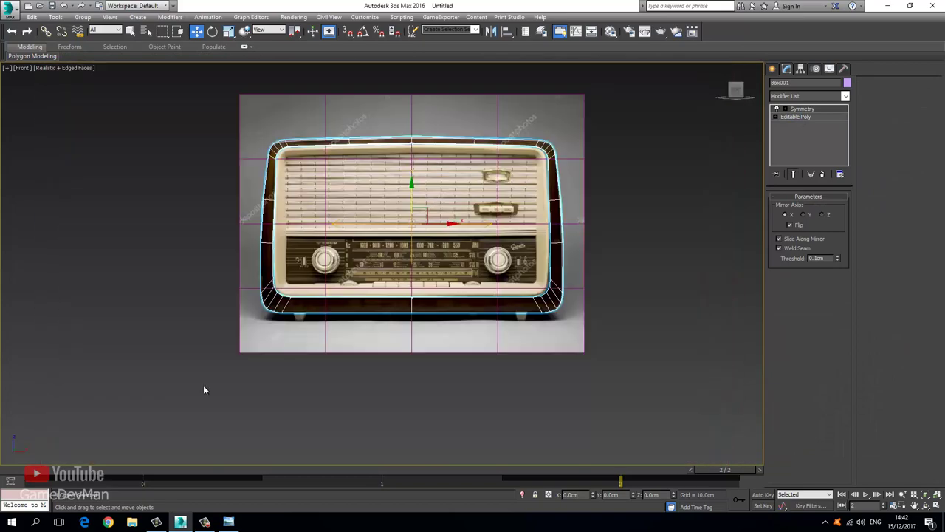
key("alt+x")
middle_click_drag(192, 274, 172, 325)
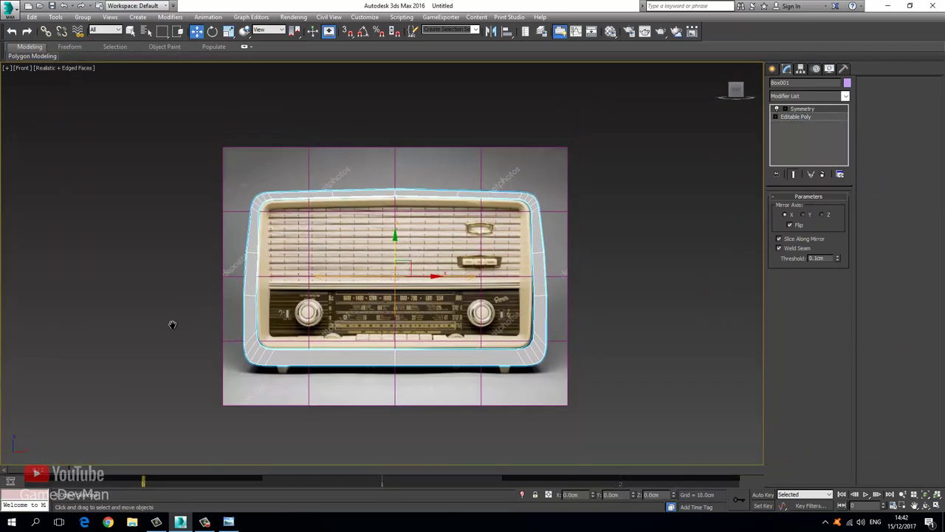
key("p")
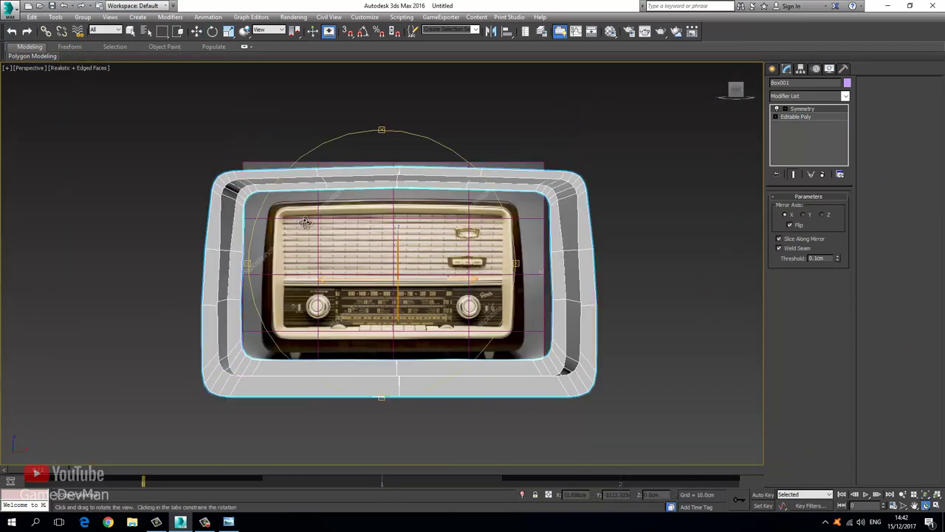
middle_click_drag(363, 220, 360, 313, "alt")
Compare the mirrored frame's shape and corners with the three-quarter radio photo in Windows Photo Viewer
left_click(228, 522)
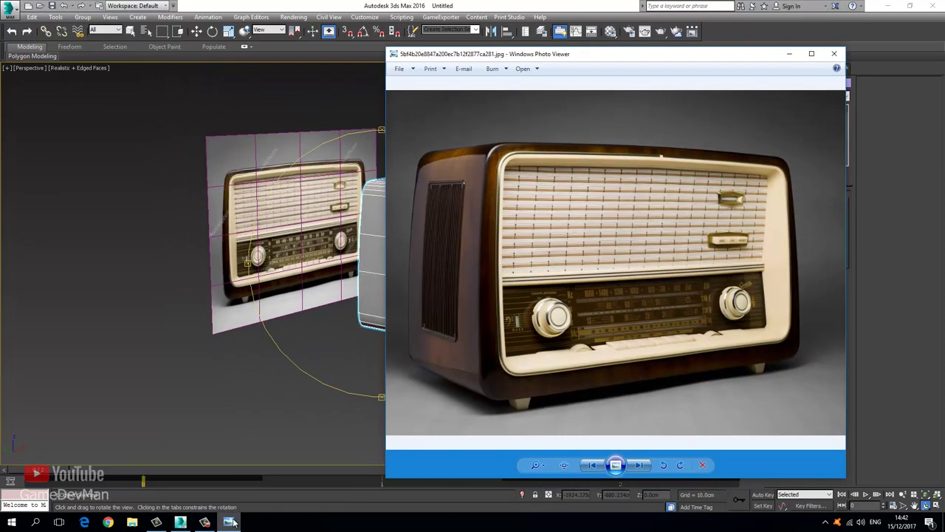
left_click(233, 522)
left_click(233, 522)
left_click(232, 522)
left_click_drag(377, 292, 349, 291)
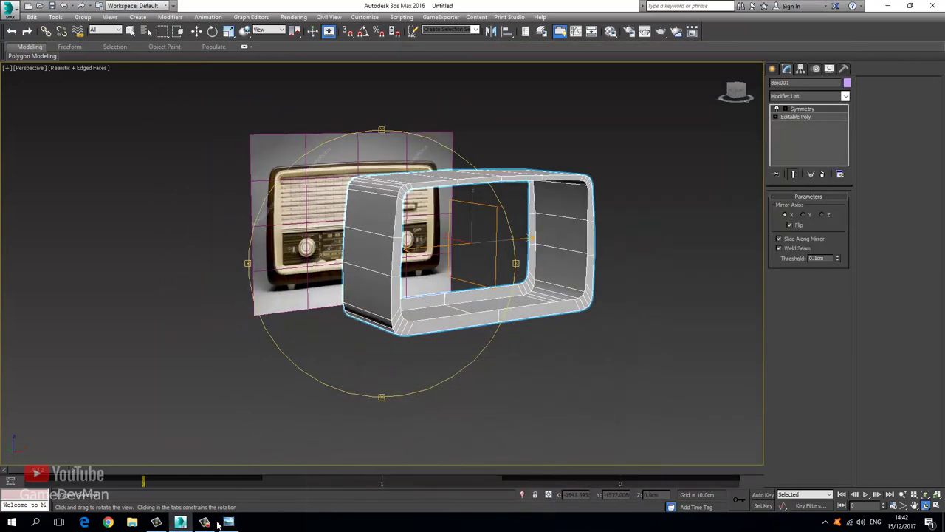
left_click(229, 522)
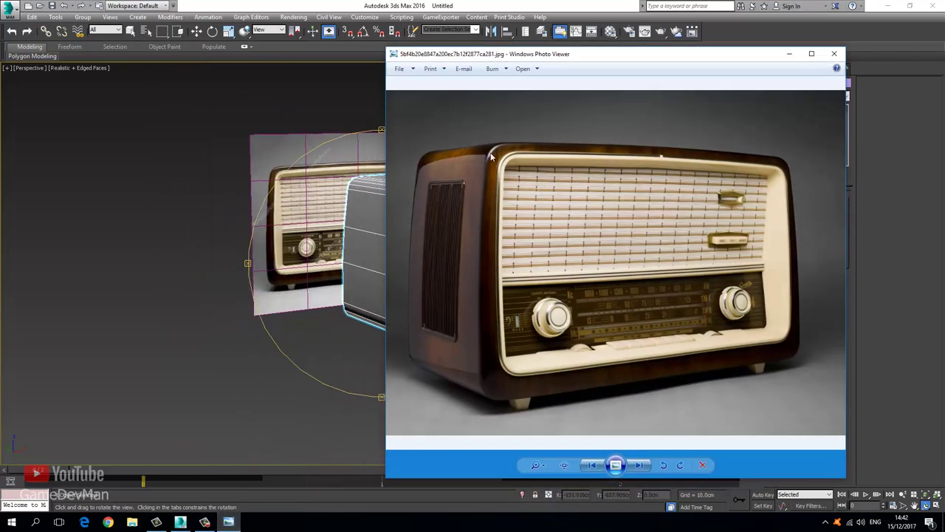
left_click_drag(524, 58, 574, 57)
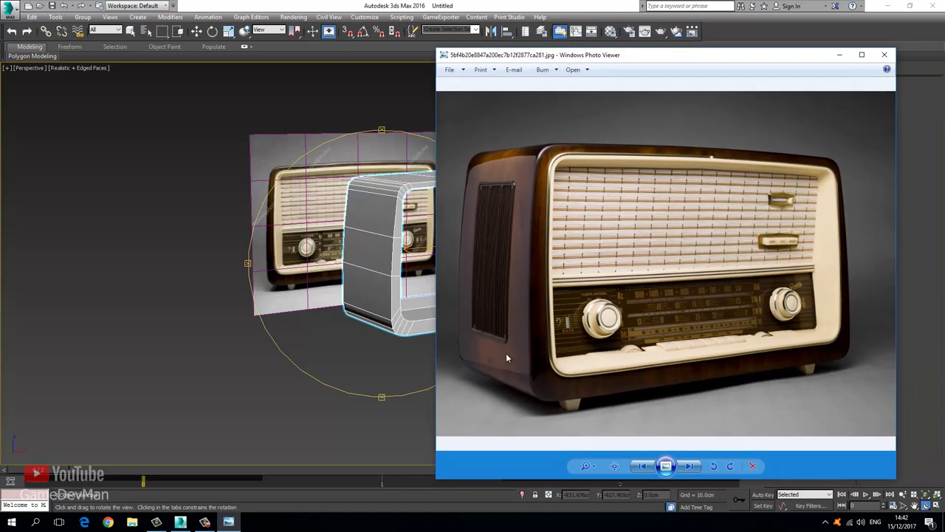
middle_click_drag(372, 213, 353, 250)
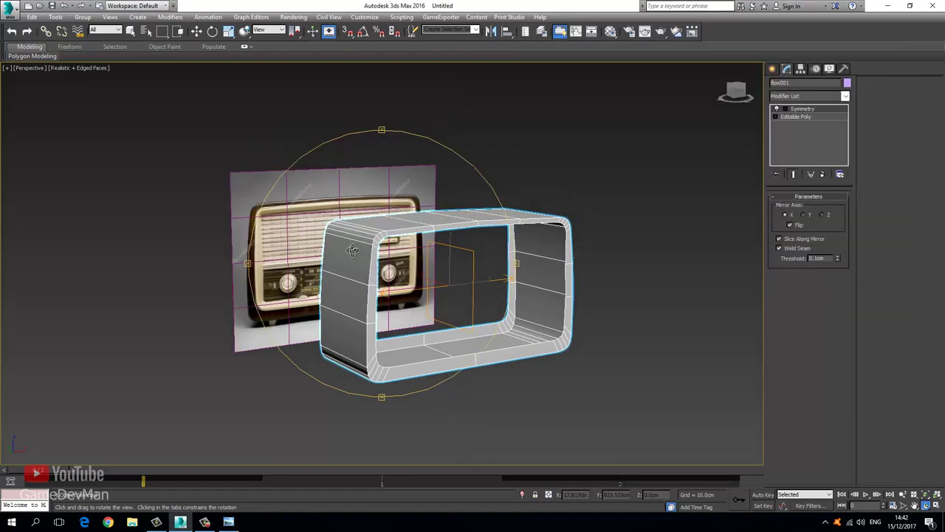
scroll(344, 237, "up", 2)
left_click_drag(337, 221, 354, 227)
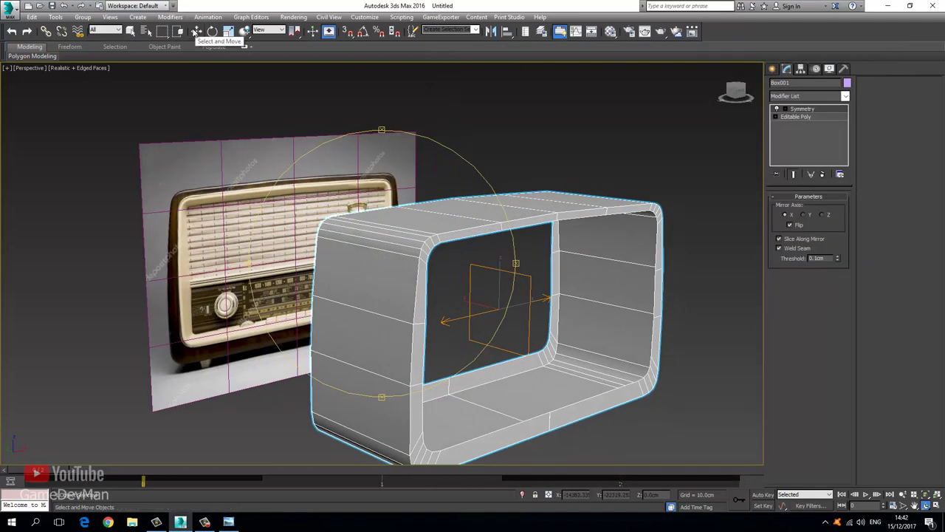
left_click(197, 32)
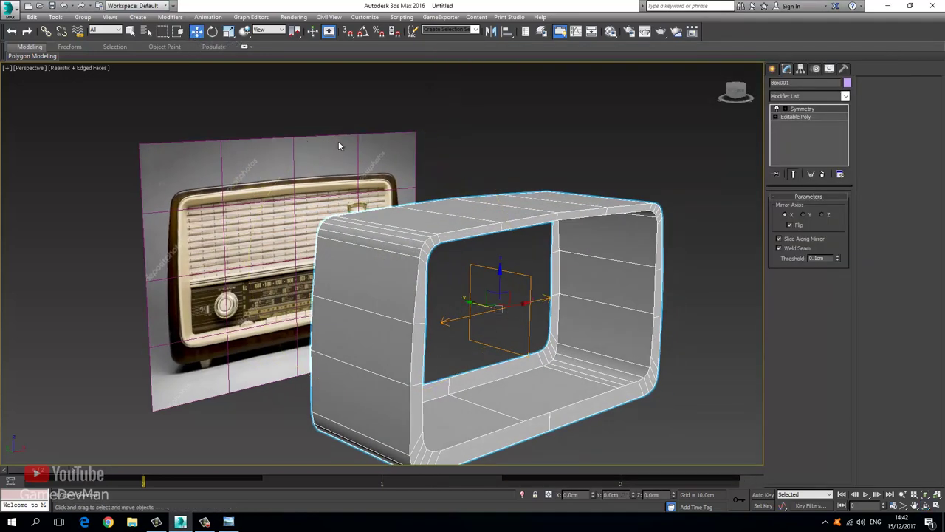
Change the diffuse colour of the body's 23 - Default material to dark grey
key("m")
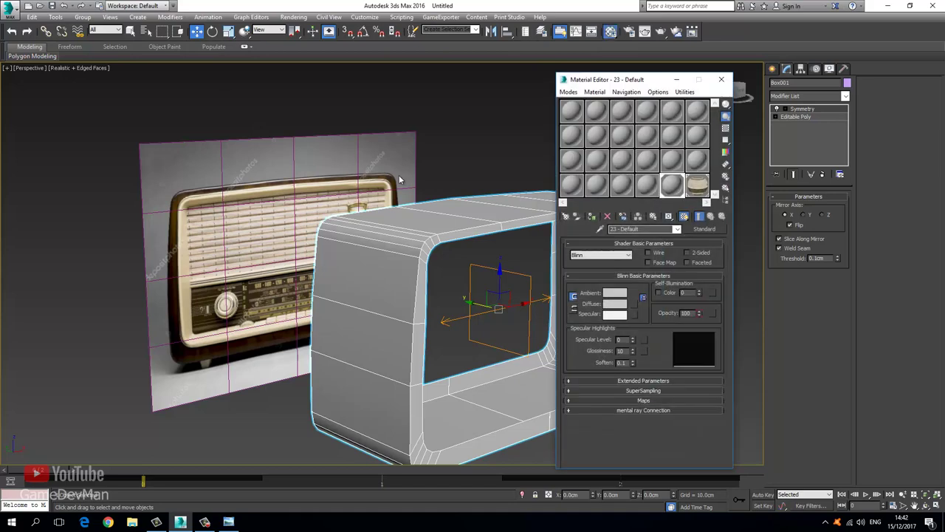
left_click(620, 307)
left_click_drag(287, 113, 288, 76)
left_click(363, 147)
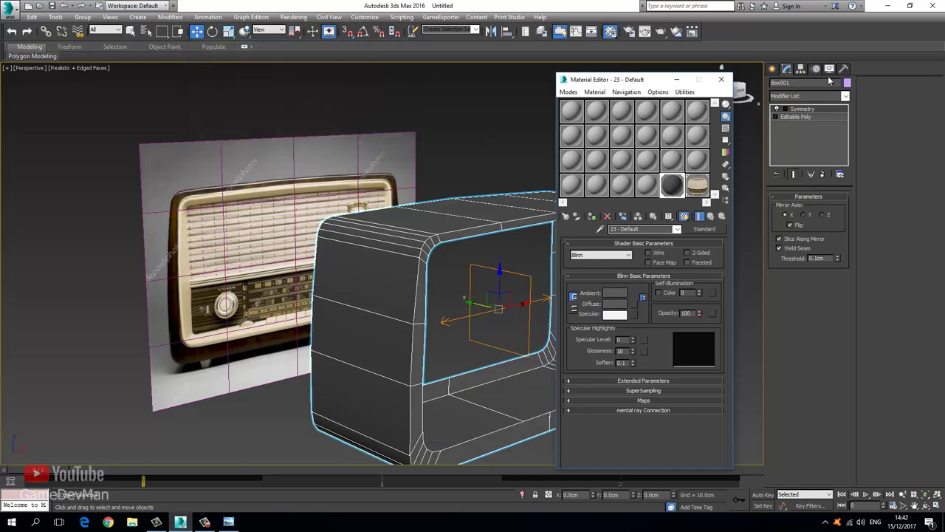
Set the radio body's object colour to black
left_click(847, 83)
left_click(547, 282)
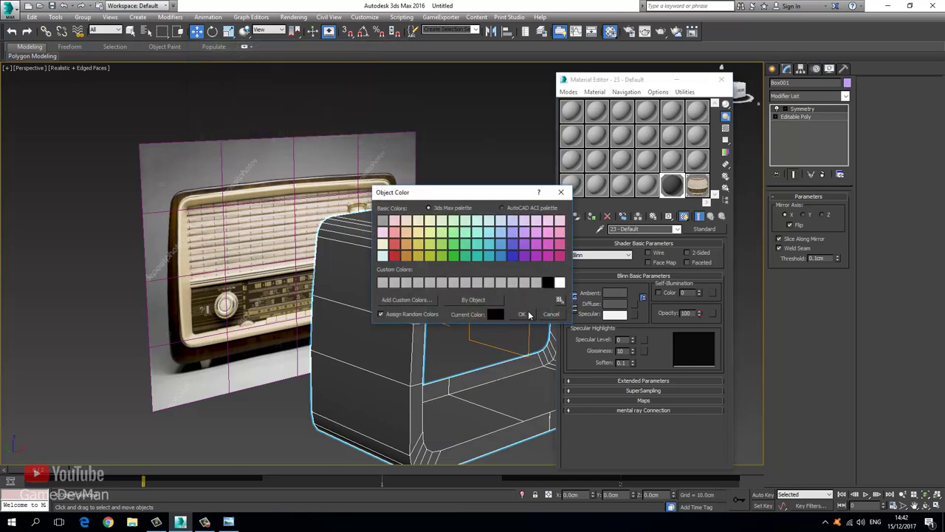
left_click(522, 314)
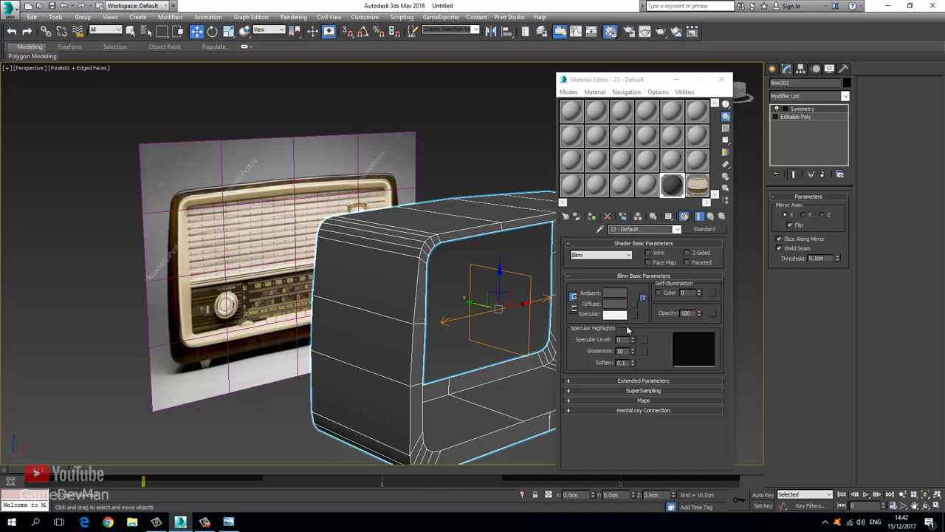
Set the dark grey material's Specular Level to 94 and Glossiness to 41, and close the Material Editor
mouse_move(632, 340)
left_mouse_down()
mouse_move(632, 321)
mouse_move(634, 344)
mouse_move(639, 336)
left_mouse_up()
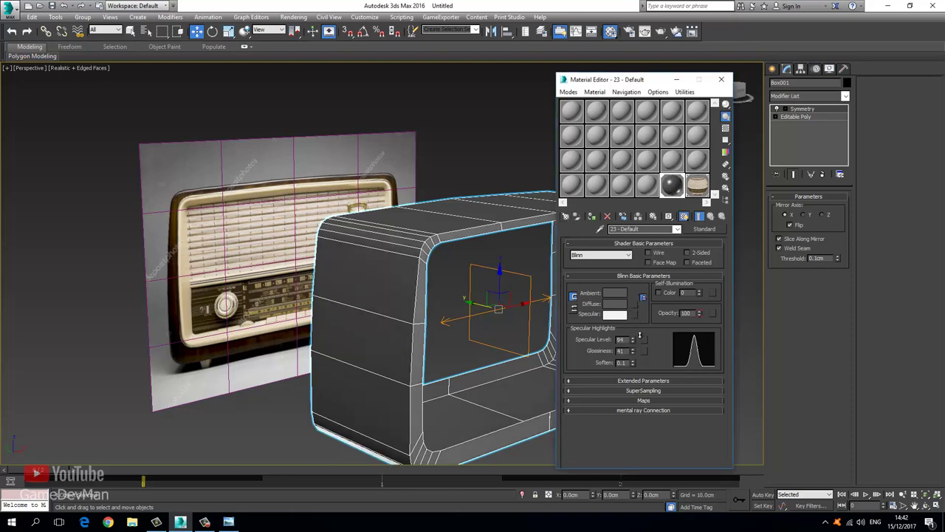
left_click(521, 138)
left_click(450, 234)
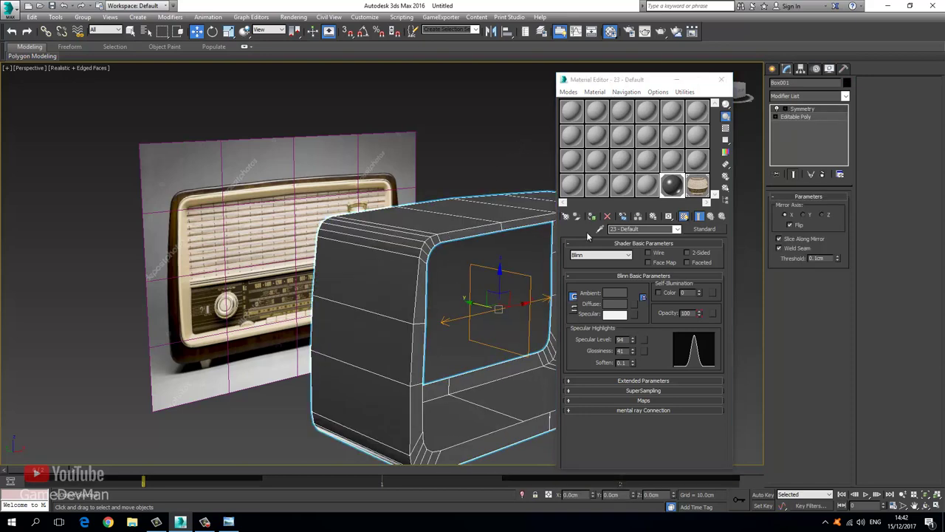
left_click(685, 219)
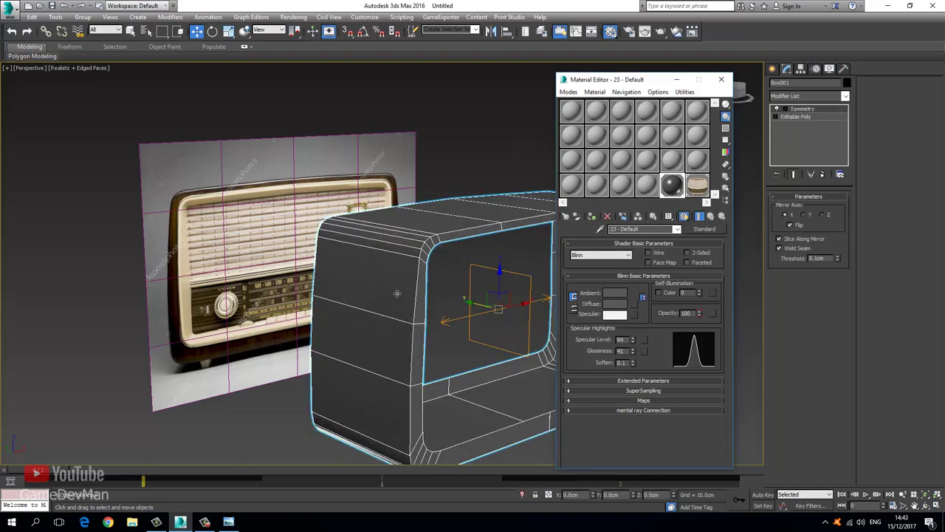
left_click(723, 79)
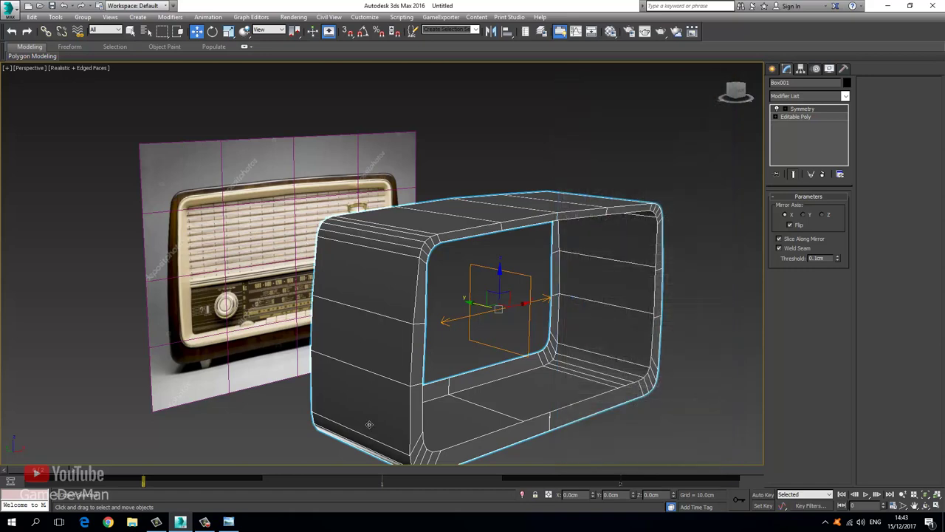
Examine the cabinet's rounded upper front corner in the photo and return the body's Editable Poly to edge editing
left_click(229, 522)
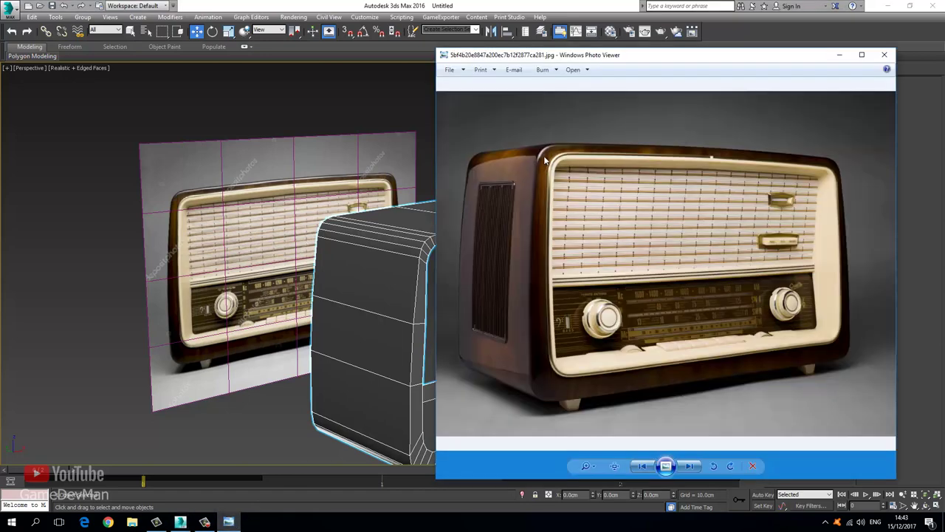
scroll(538, 157, "up", 3)
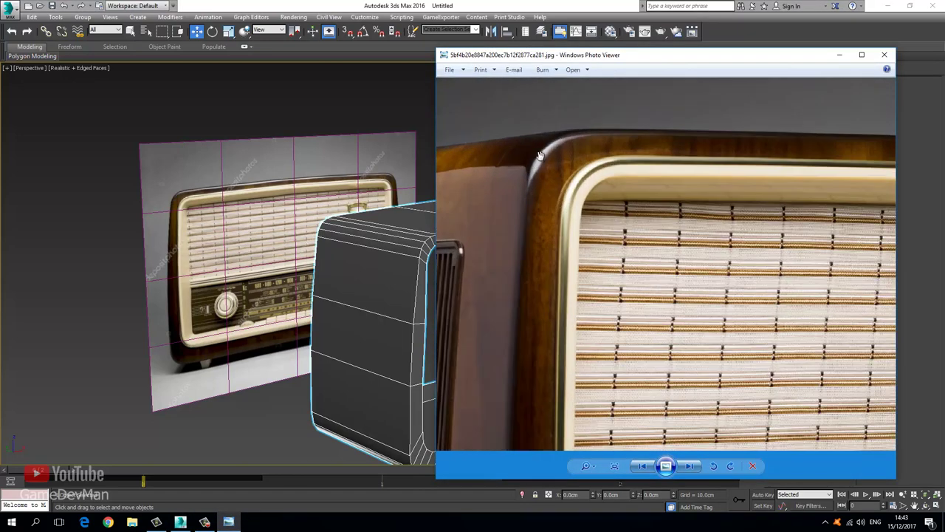
middle_click_drag(386, 251, 346, 230)
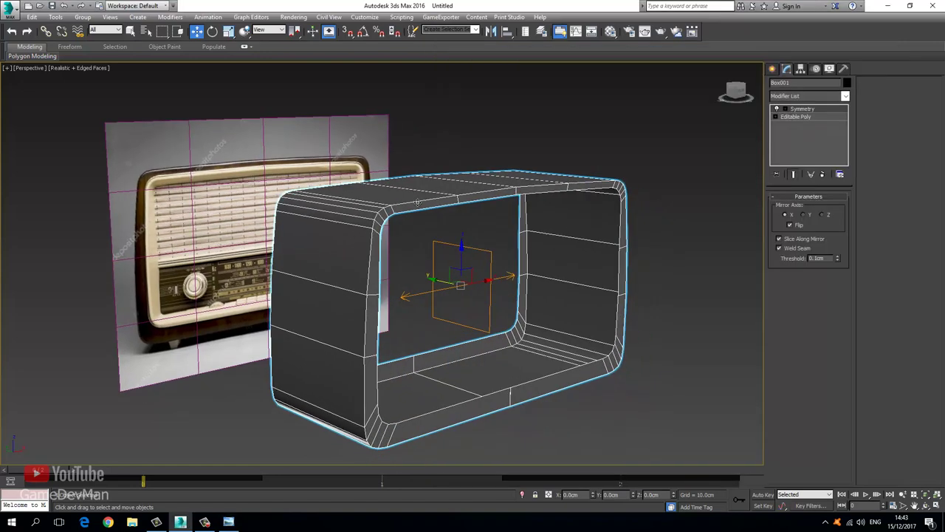
left_click(799, 118)
left_click(790, 174)
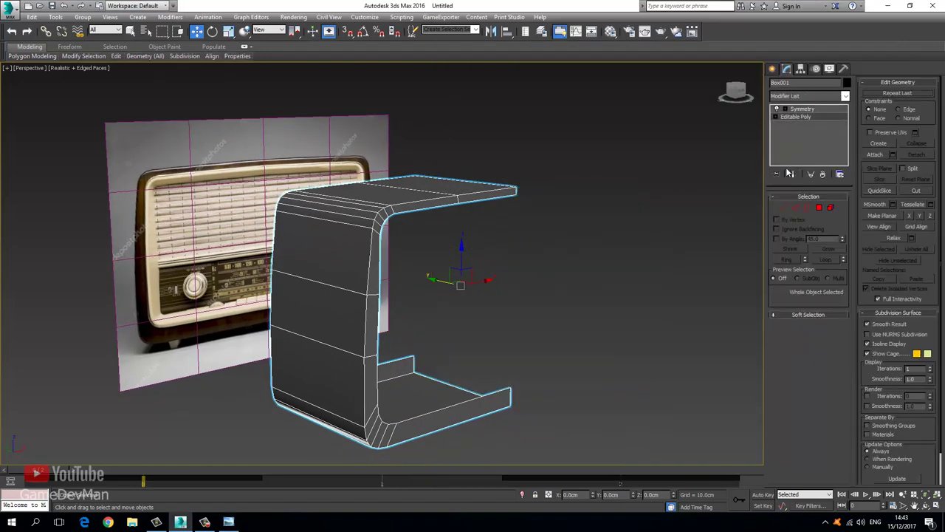
left_click(795, 208)
scroll(379, 186, "up", 5)
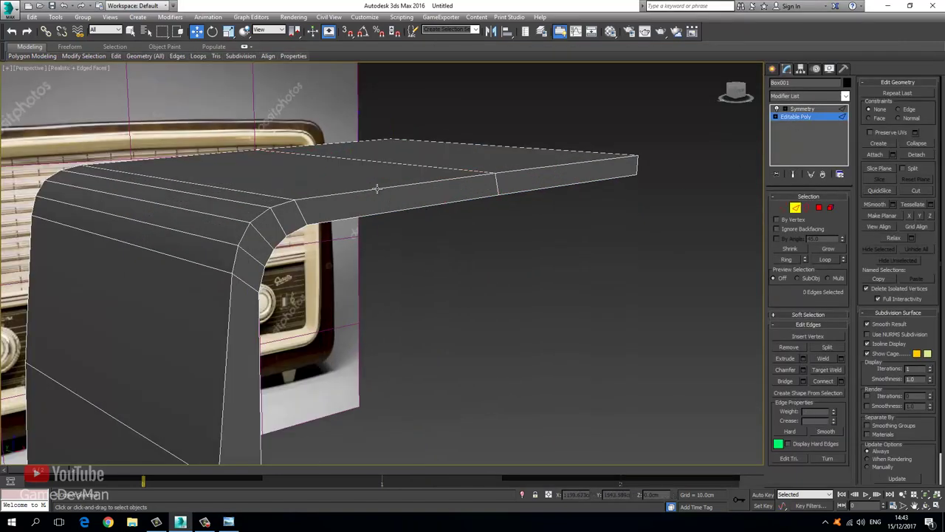
double_click(377, 188)
double_click(355, 218, "ctrl")
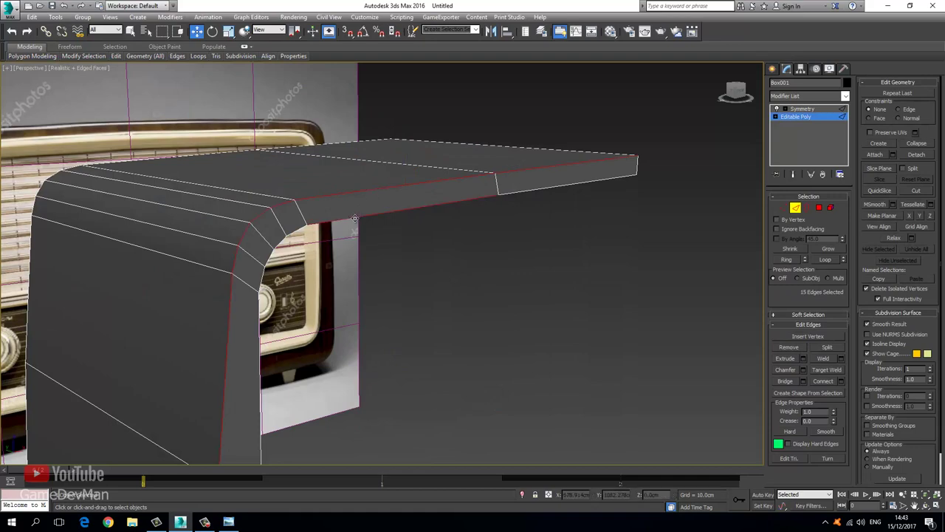
key("ctrl+r")
left_click_drag(390, 247, 318, 235)
left_click(196, 31)
left_click(288, 229)
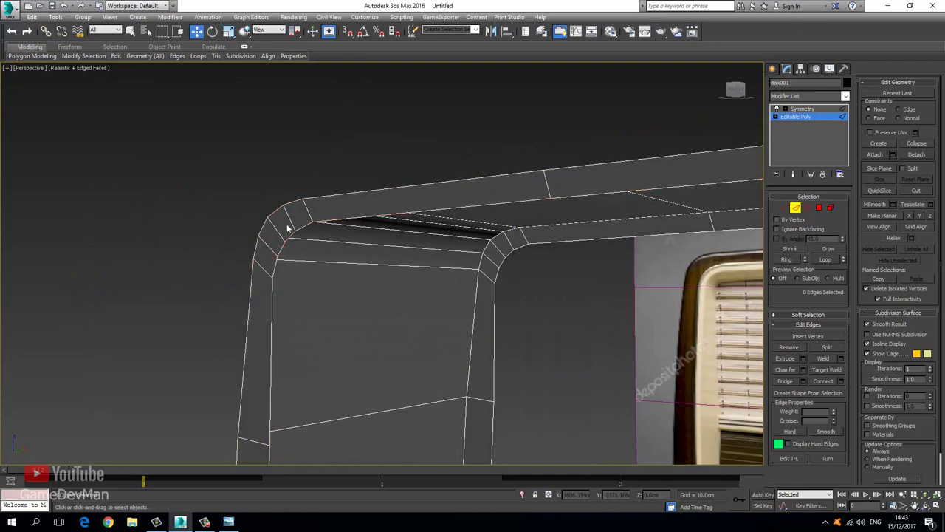
double_click(292, 232)
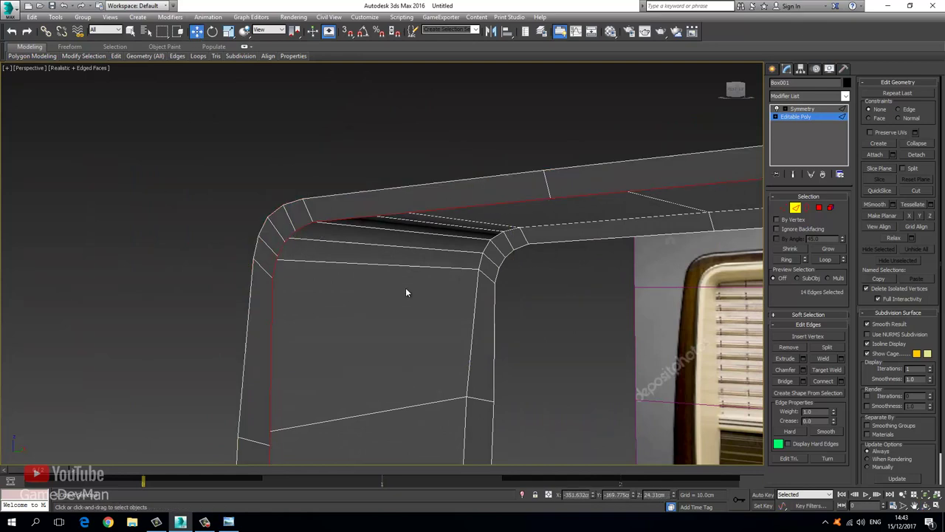
double_click(495, 295, "ctrl")
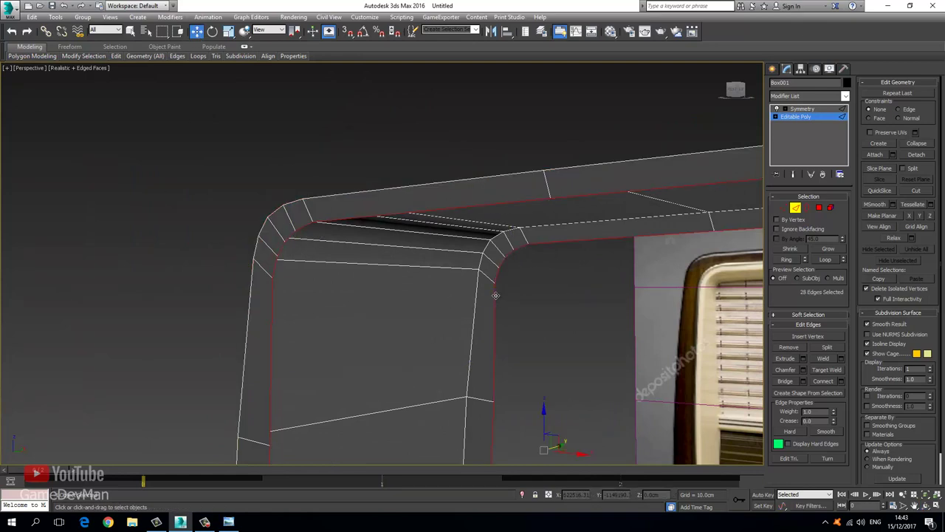
left_click(790, 381)
middle_click_drag(590, 310, 430, 217, "alt")
scroll(436, 281, "down", 3)
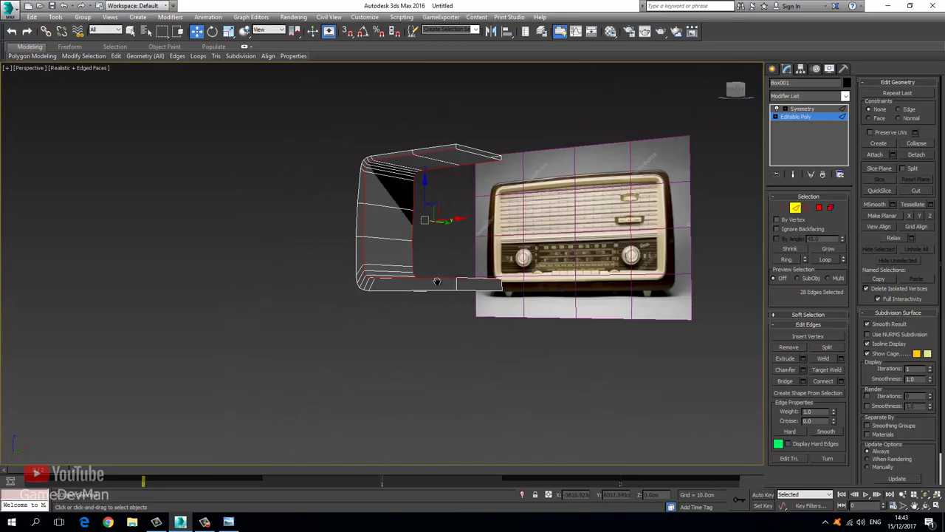
scroll(414, 325, "down", 2)
middle_click_drag(414, 324, 397, 258, "alt")
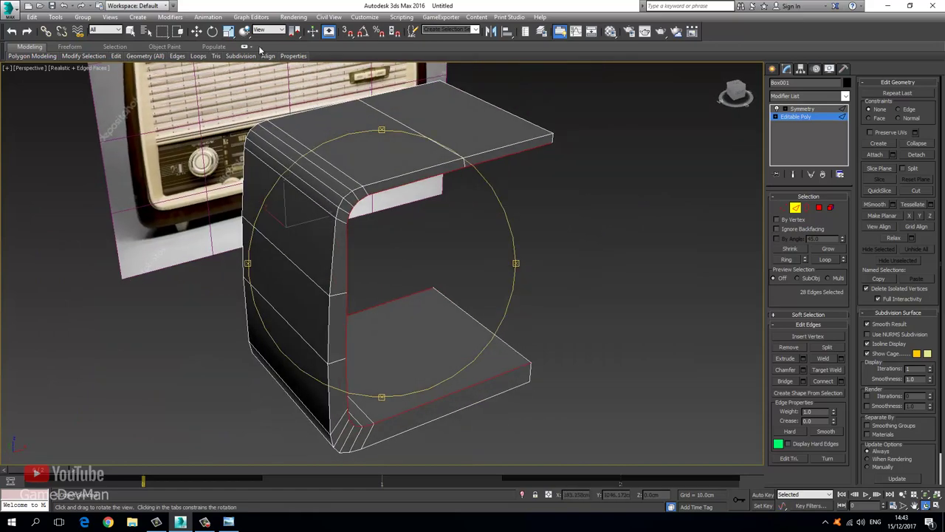
left_click(197, 31)
left_click(481, 237)
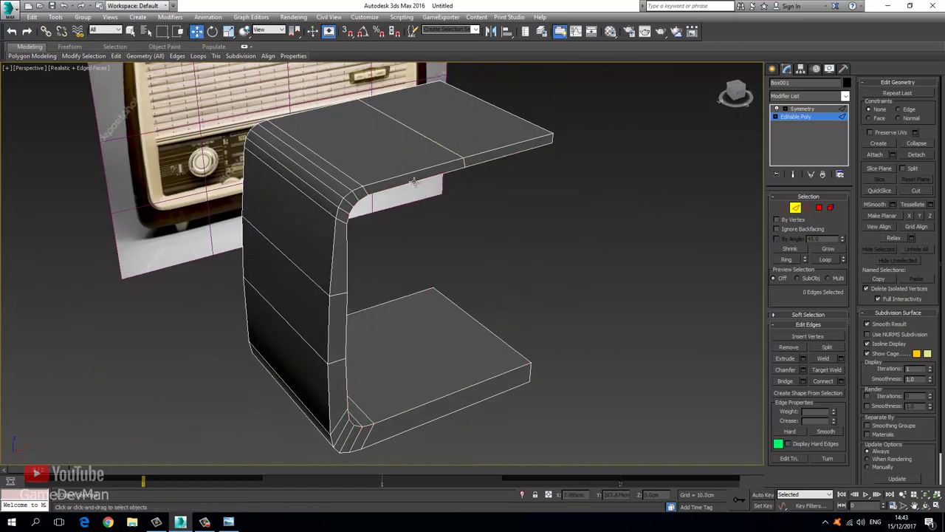
Select the outer and inner border edge loops along both the front and back openings of the radio body
double_click(414, 182)
double_click(398, 176, "ctrl")
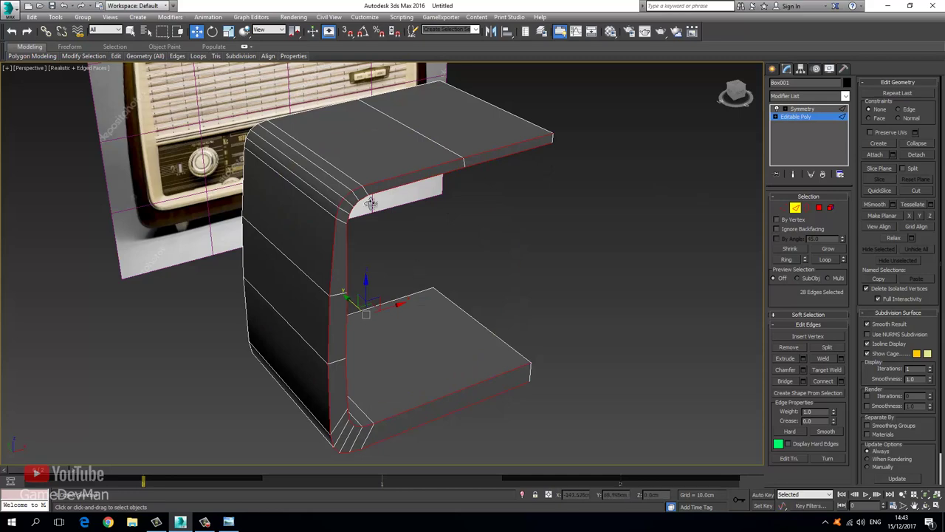
mouse_move(371, 202)
middle_mouse_down("alt")
mouse_move(441, 194)
mouse_move(359, 209)
middle_mouse_up("alt")
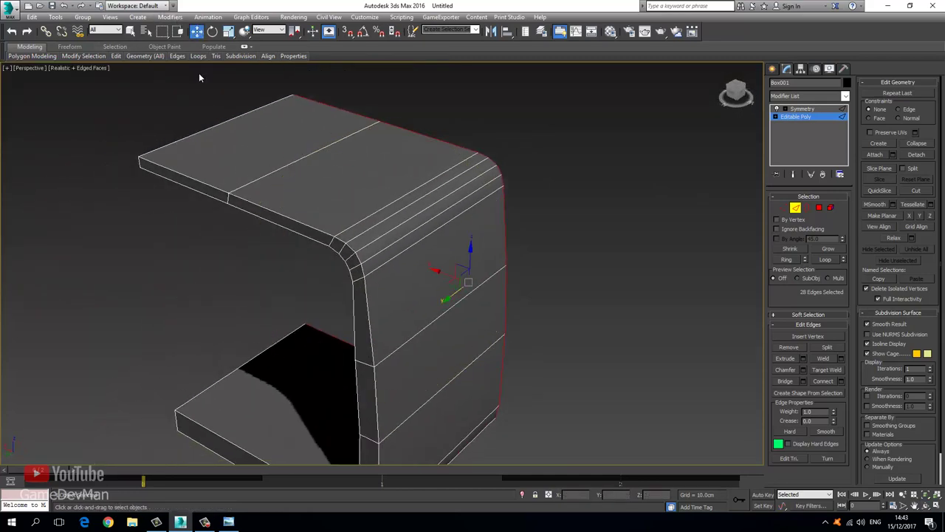
double_click(186, 185, "ctrl")
double_click(189, 178, "ctrl")
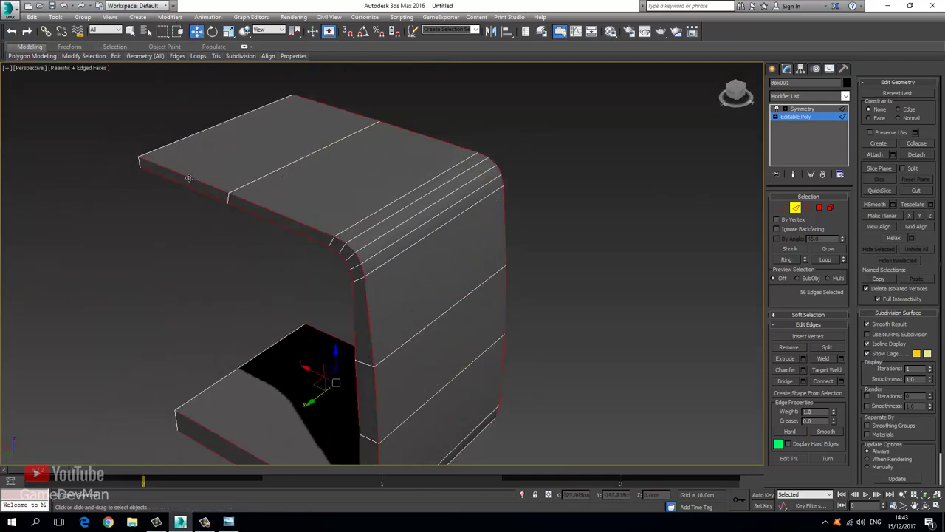
Set up a Chamfer on the selected border edges with an amount of 7.706 cm and 4 segments
middle_click_drag(258, 254, 380, 209, "alt")
scroll(388, 209, "up", 4)
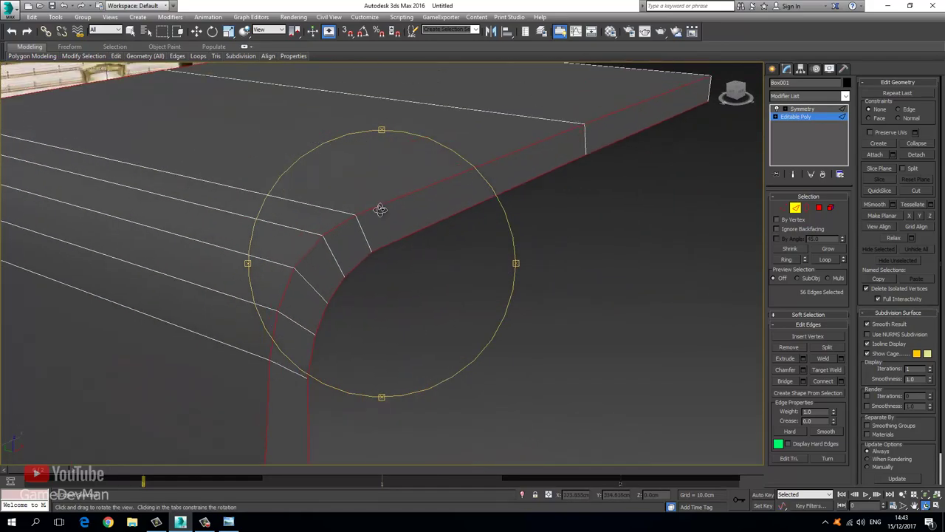
right_click(382, 204)
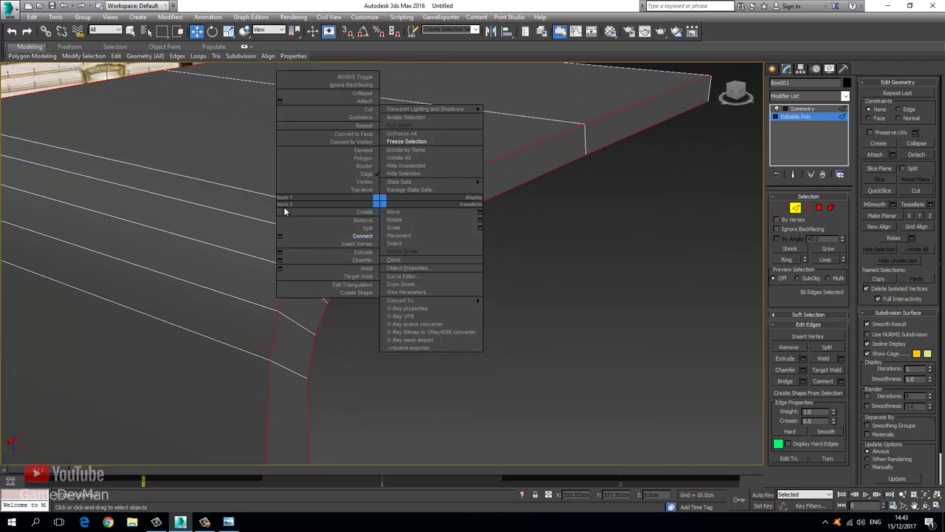
left_click(280, 260)
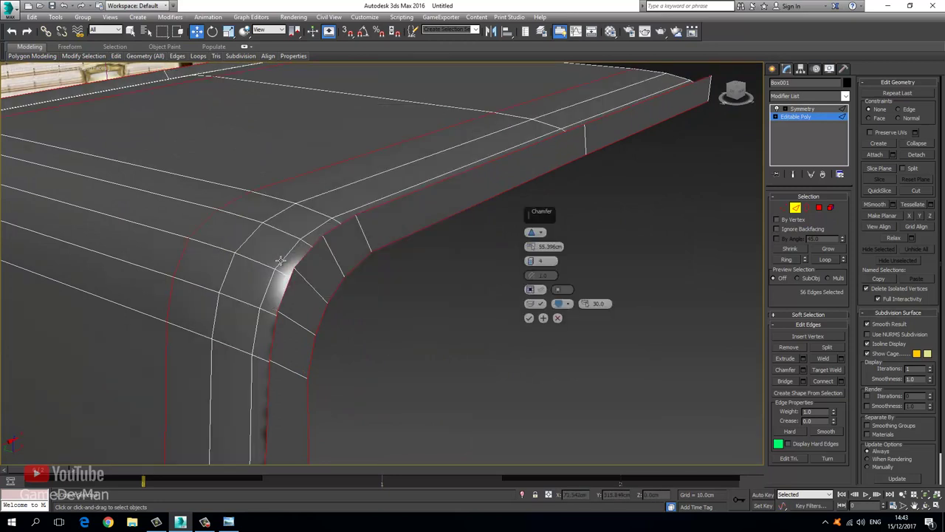
left_click_drag(540, 214, 631, 210)
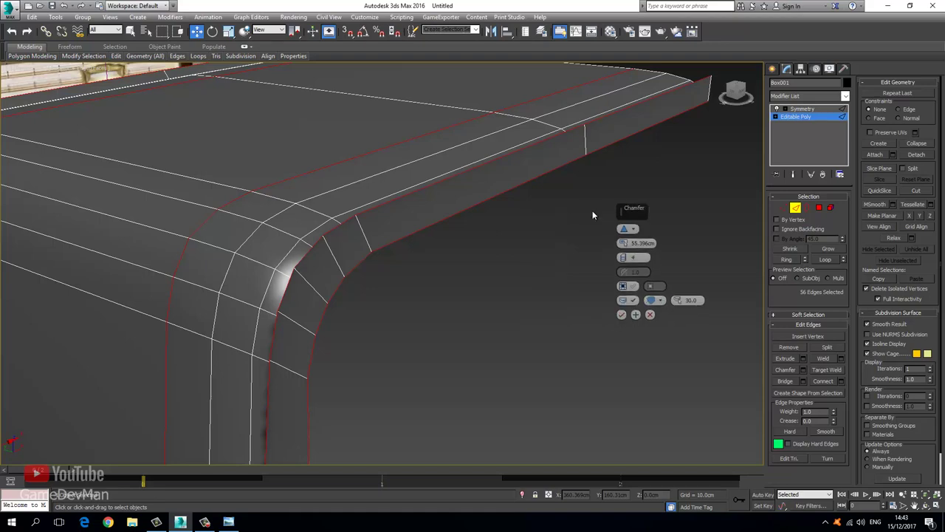
middle_click_drag(291, 235, 273, 204)
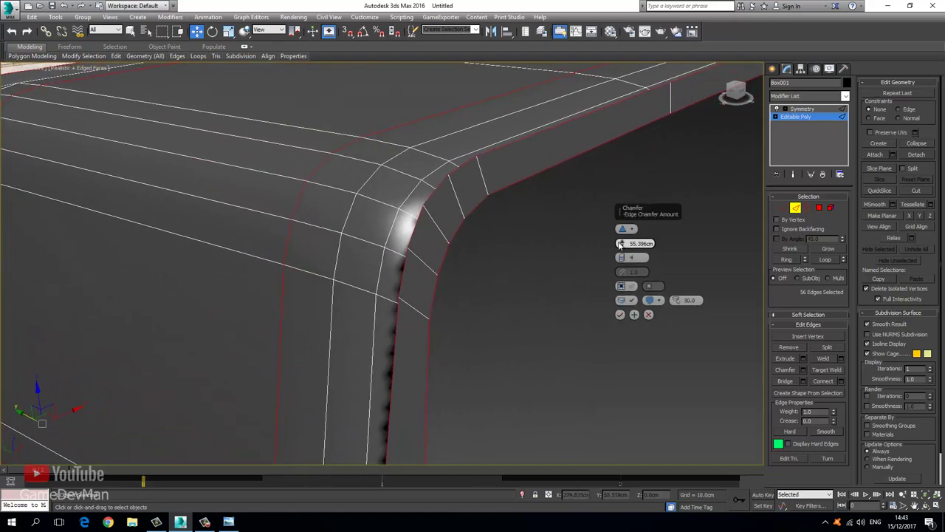
left_click_drag(621, 243, 618, 211)
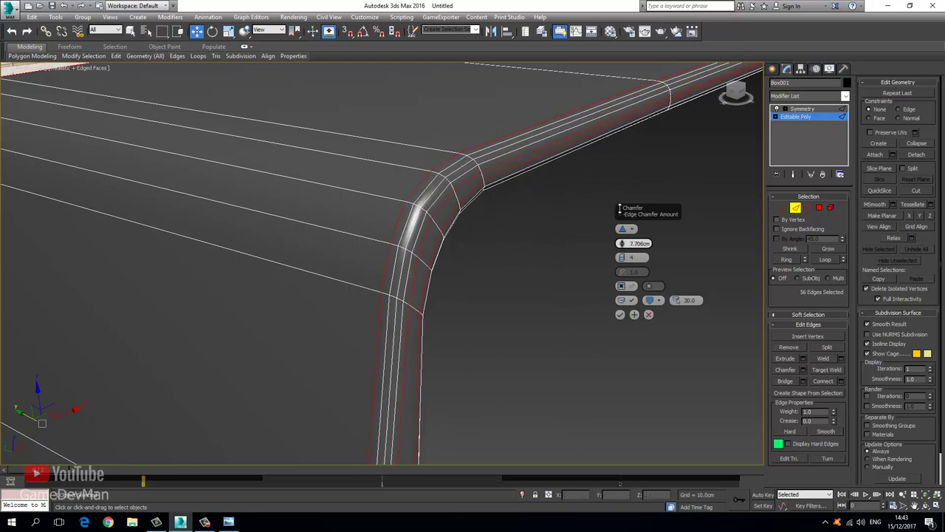
Hide the edged faces display, compare the rounded border with the reference photo and accept the chamfer
scroll(478, 238, "down", 5)
middle_click_drag(409, 268, 369, 280, "alt")
key("F4")
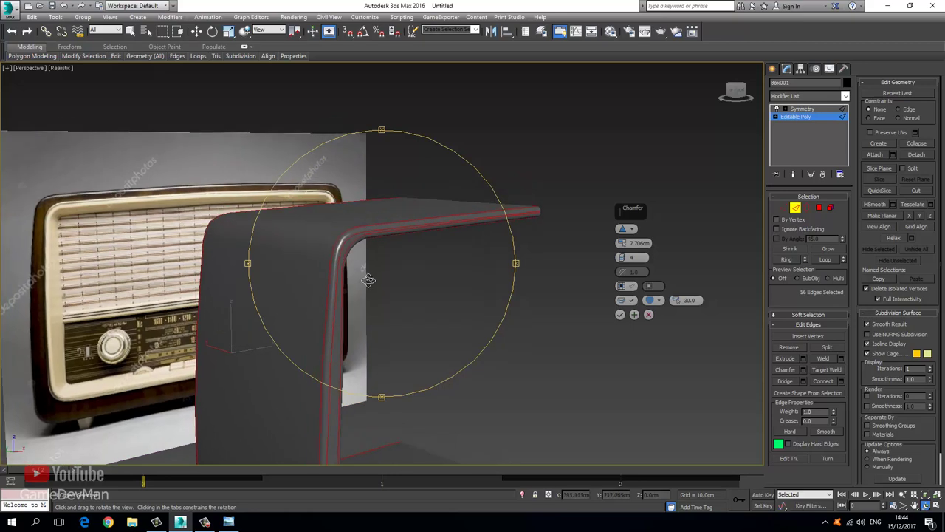
left_click(230, 522)
left_click(235, 521)
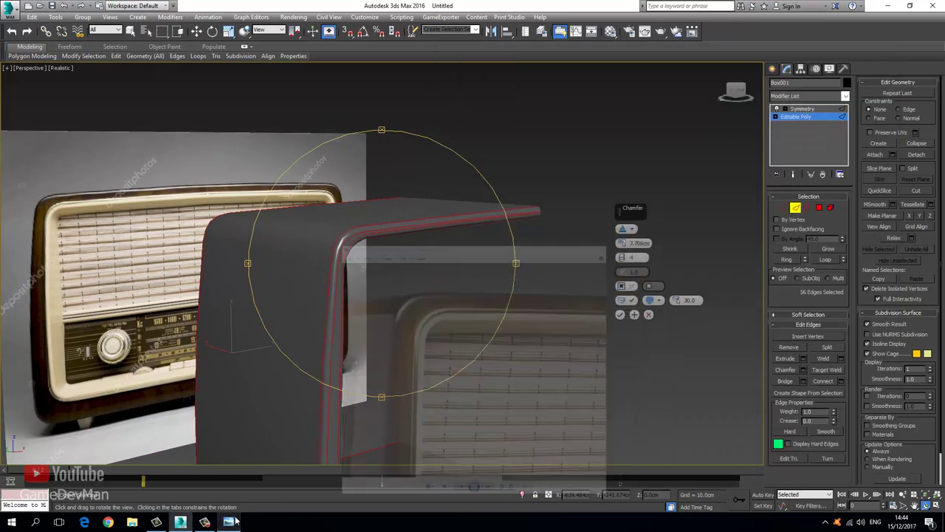
left_click(620, 315)
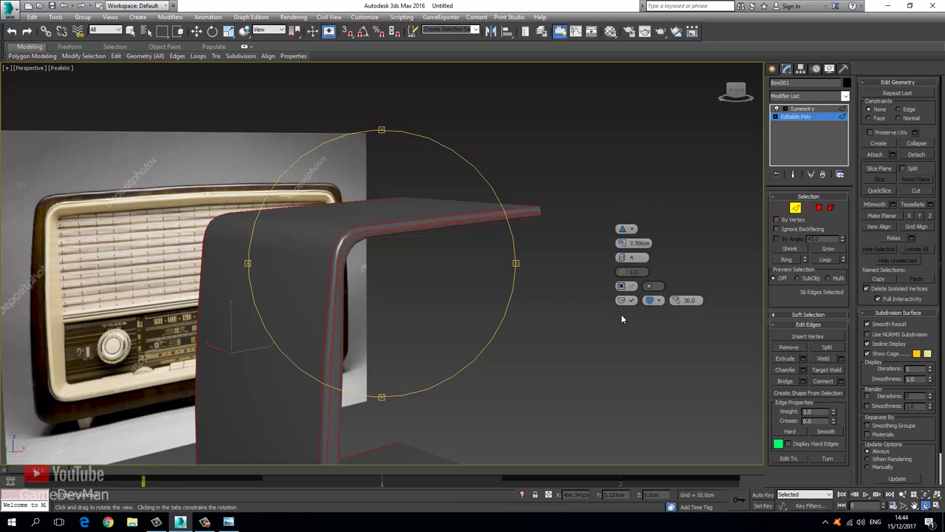
Leave edge editing on the radio cabinet, return to its Symmetry modifier level, and deselect the cabinet to inspect the mirrored shape
left_click(794, 118)
left_click(801, 109)
left_click(453, 144)
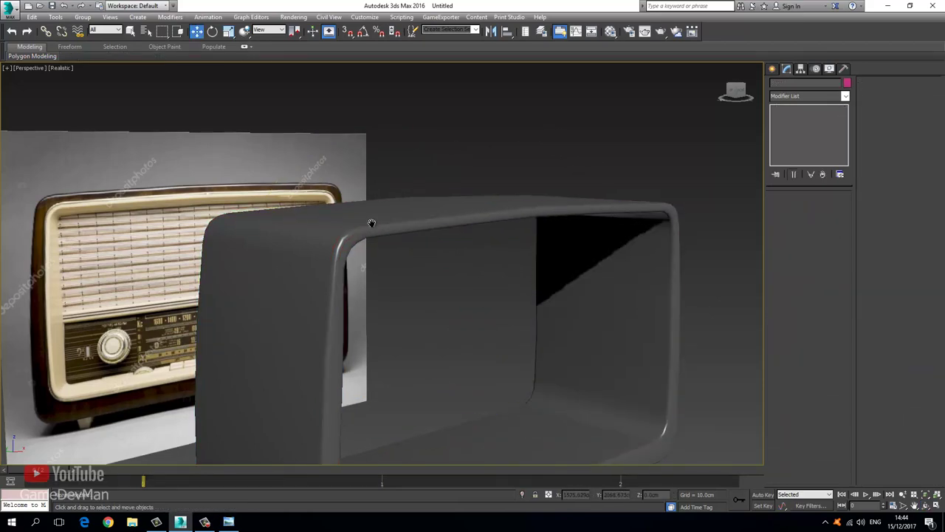
scroll(371, 225, "down", 3)
mouse_move(373, 229)
middle_mouse_down("alt")
mouse_move(384, 247)
mouse_move(366, 264)
mouse_move(344, 244)
mouse_move(363, 237)
middle_mouse_up("alt")
key("F4")
key("F4")
left_click(197, 33)
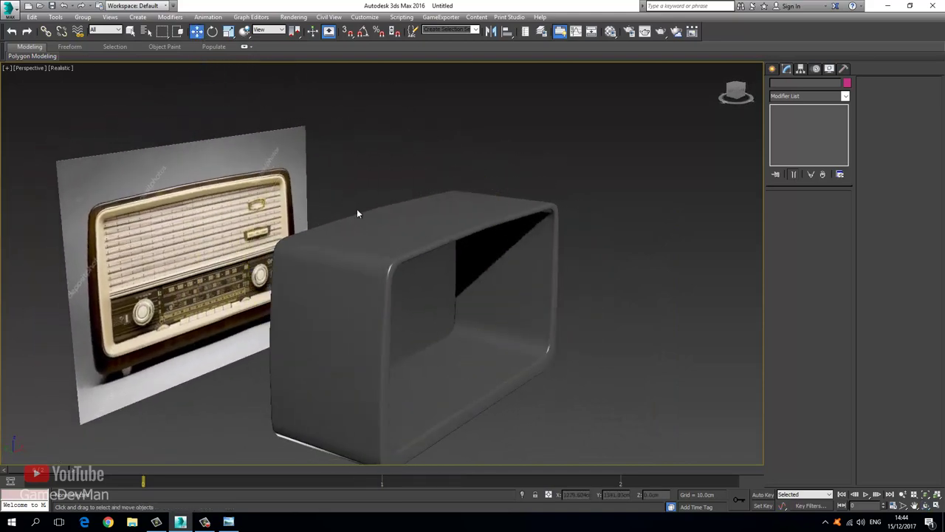
Add a TurboSmooth modifier to the radio cabinet and display edged faces to check the smoothed mesh
left_click(367, 228)
left_click(807, 96)
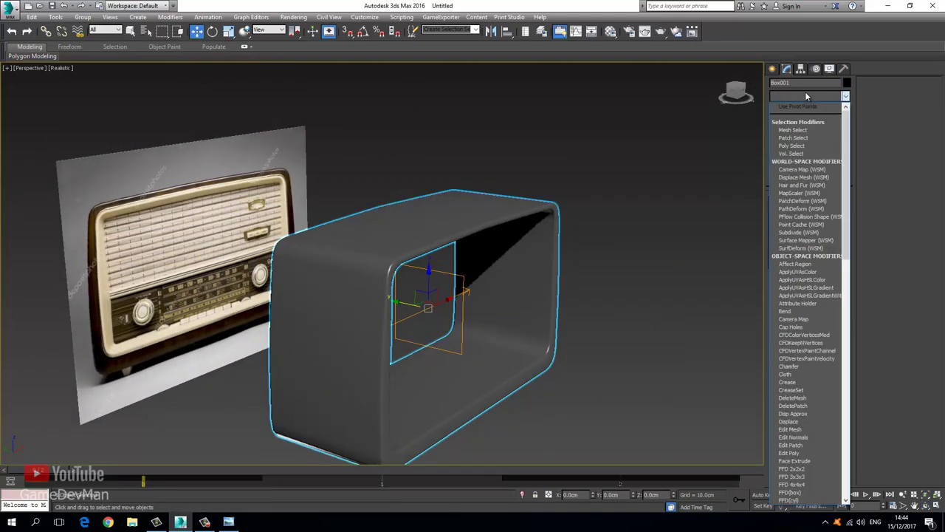
type("tu")
key("Return")
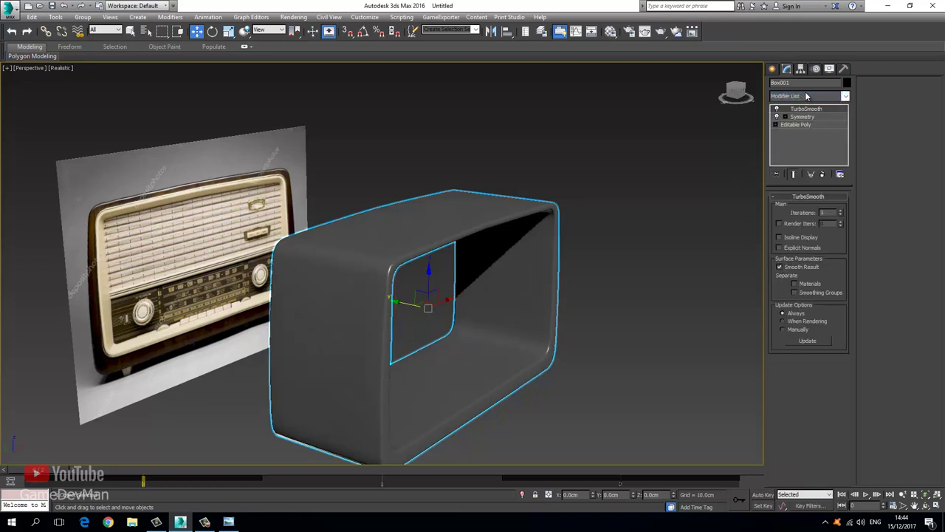
left_click(639, 227)
key("F4")
key("F4")
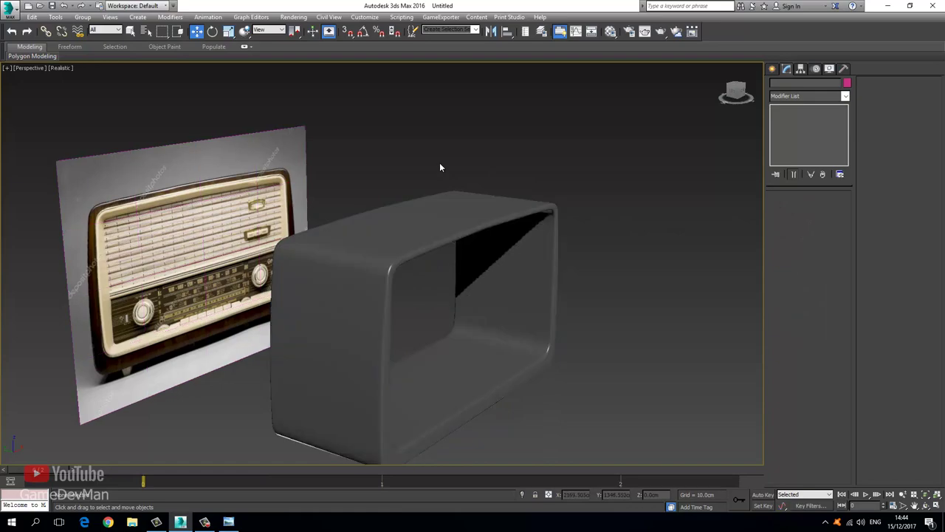
key("F4")
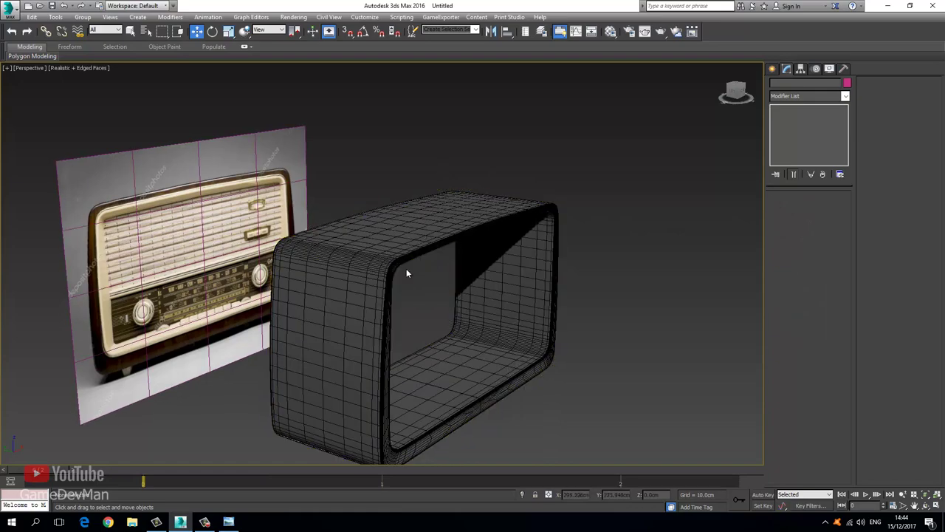
middle_click_drag(416, 290, 324, 319, "alt")
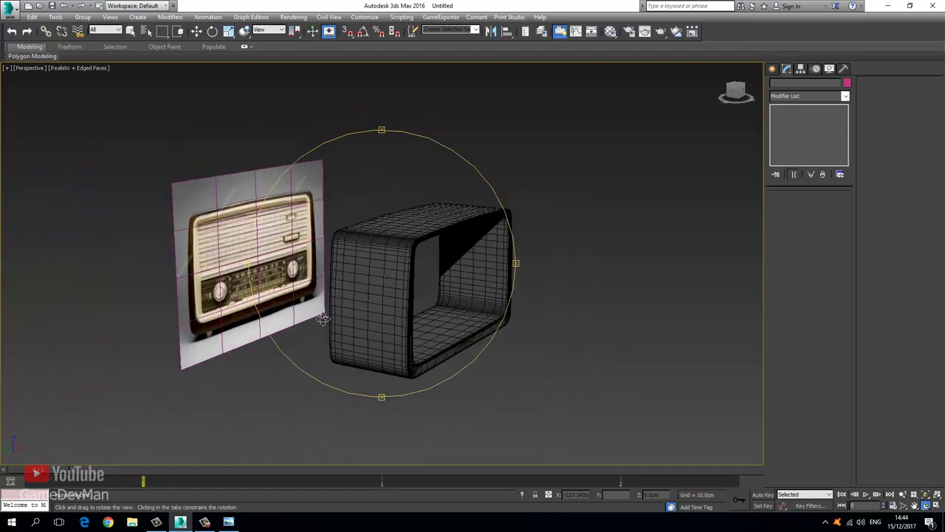
Examine the side ventilation grille in the radio reference photo, including its rounded frame, vertical slats and placement on the cabinet
left_click(228, 521)
left_click_drag(505, 228, 641, 173)
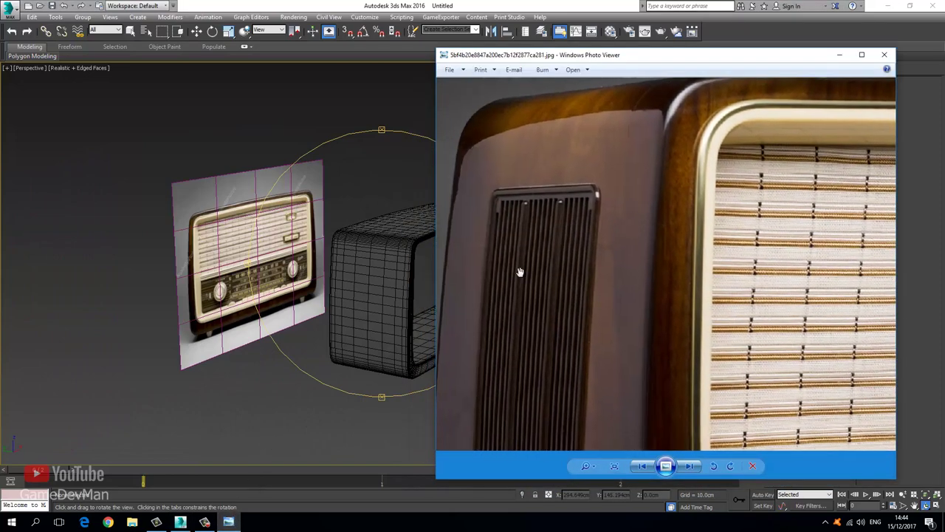
scroll(522, 272, "down", 2)
left_click_drag(523, 291, 528, 248)
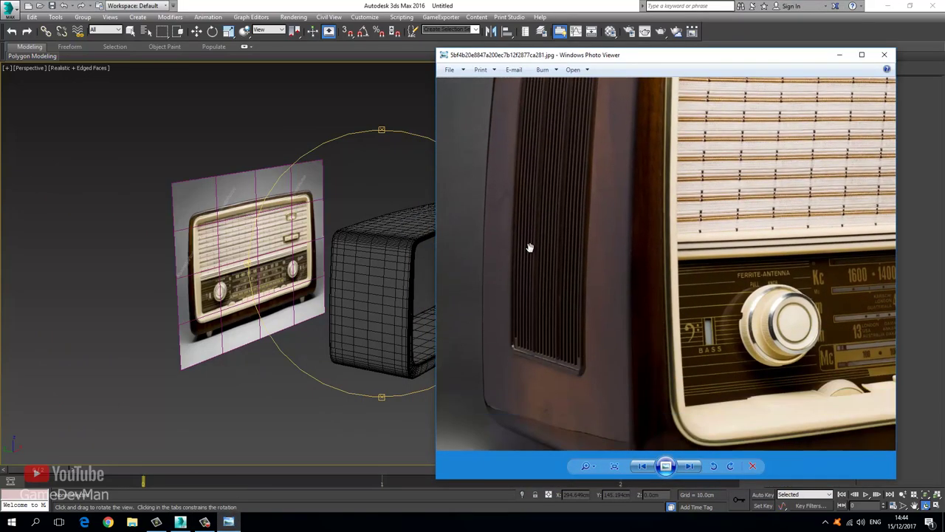
left_click_drag(565, 142, 556, 239)
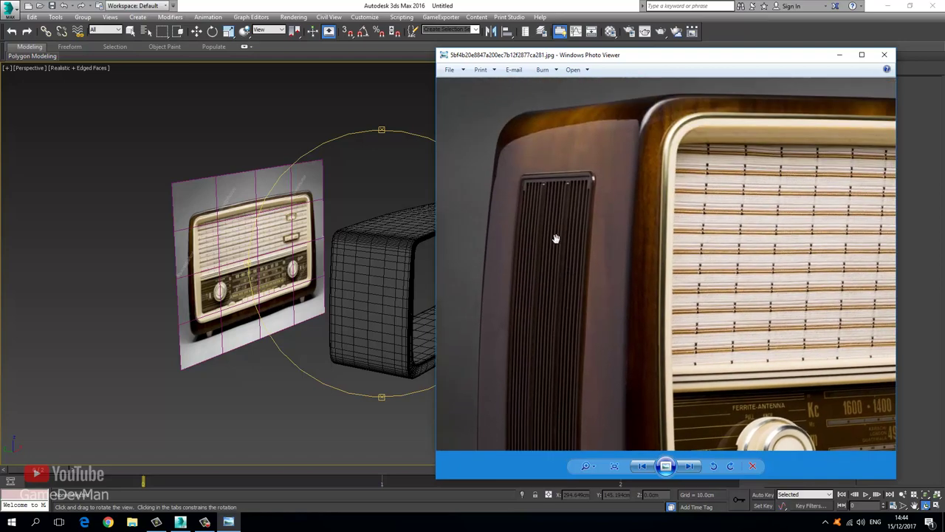
scroll(574, 210, "up", 2)
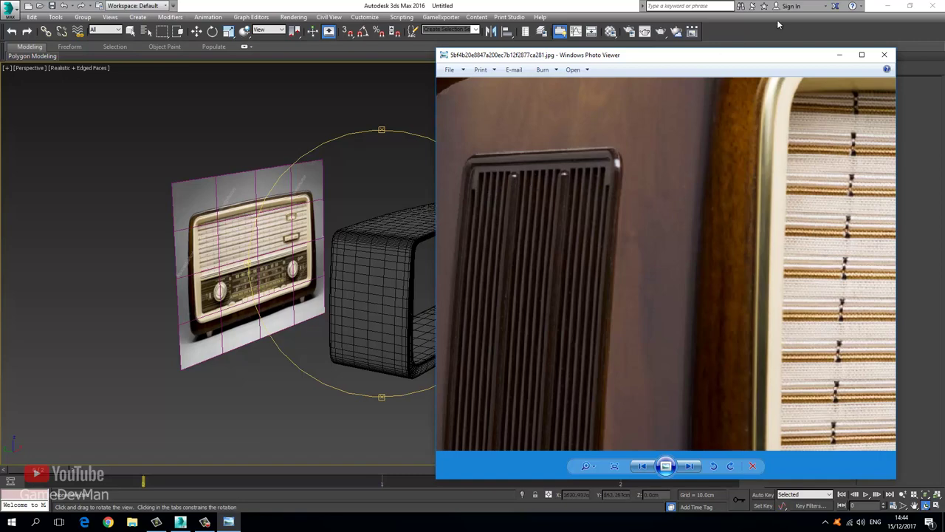
left_click(839, 55)
left_click_drag(513, 160, 360, 207)
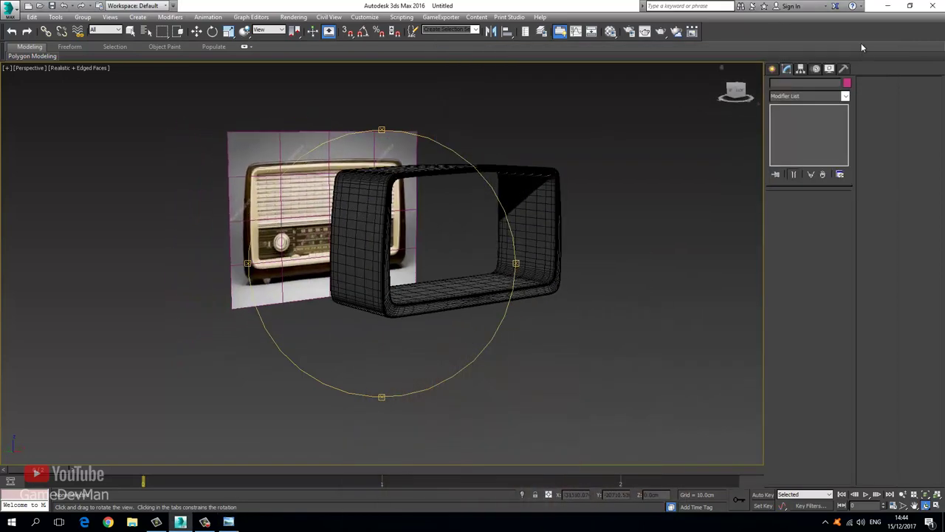
left_click(771, 70)
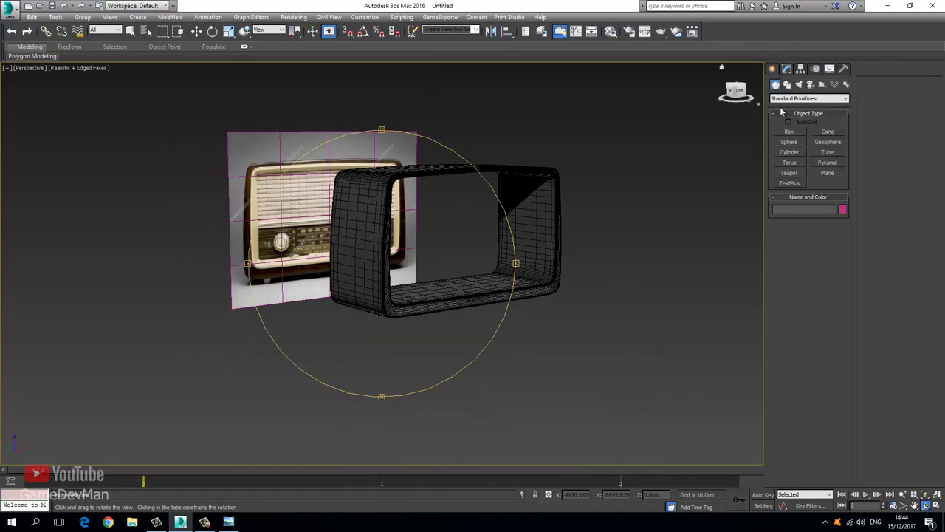
left_click(228, 522)
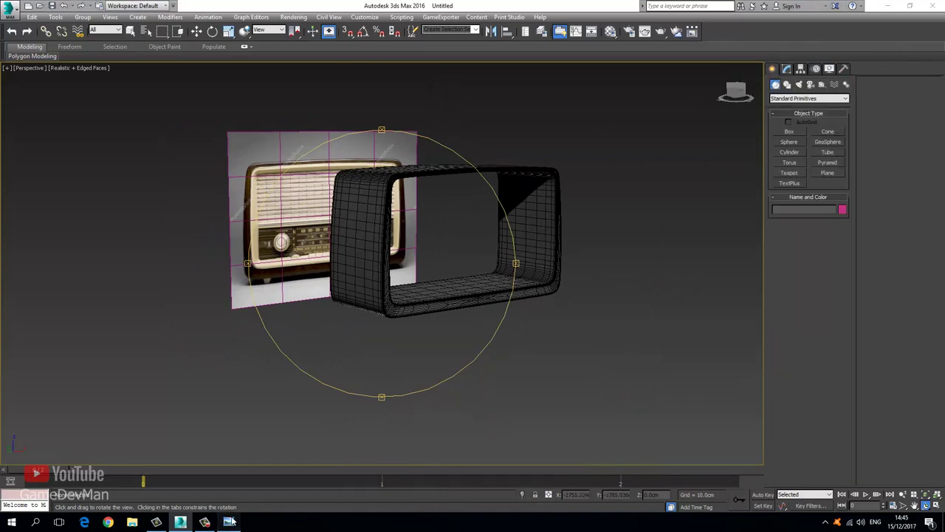
left_click_drag(485, 201, 515, 204)
scroll(509, 196, "up", 2)
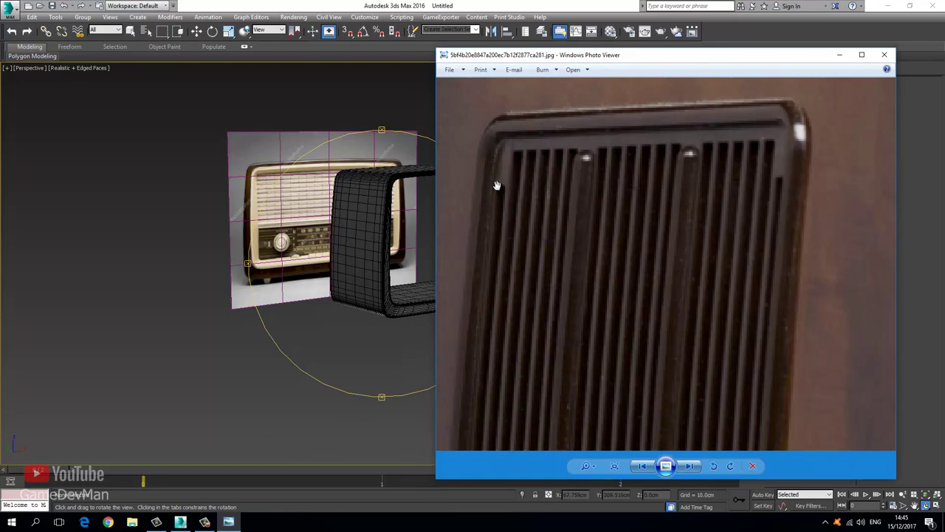
scroll(536, 171, "down", 2)
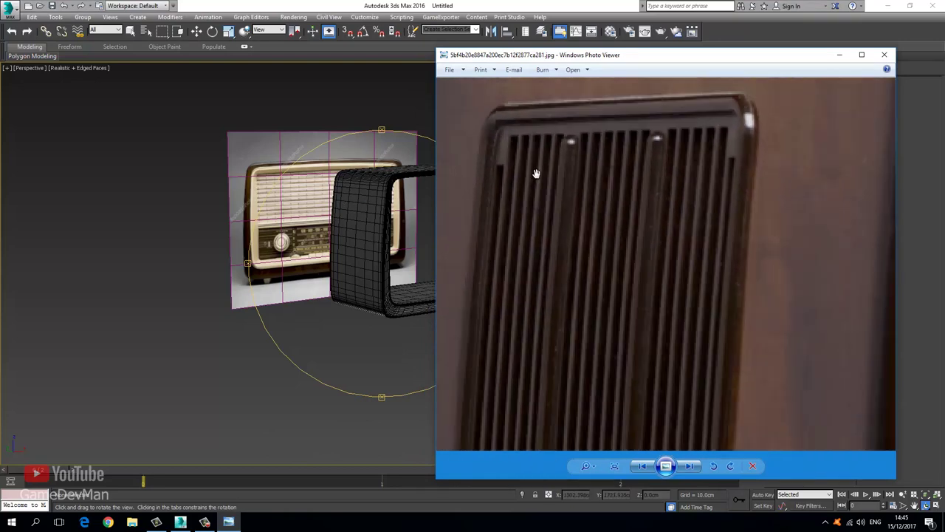
scroll(537, 171, "down", 2)
left_click(350, 228)
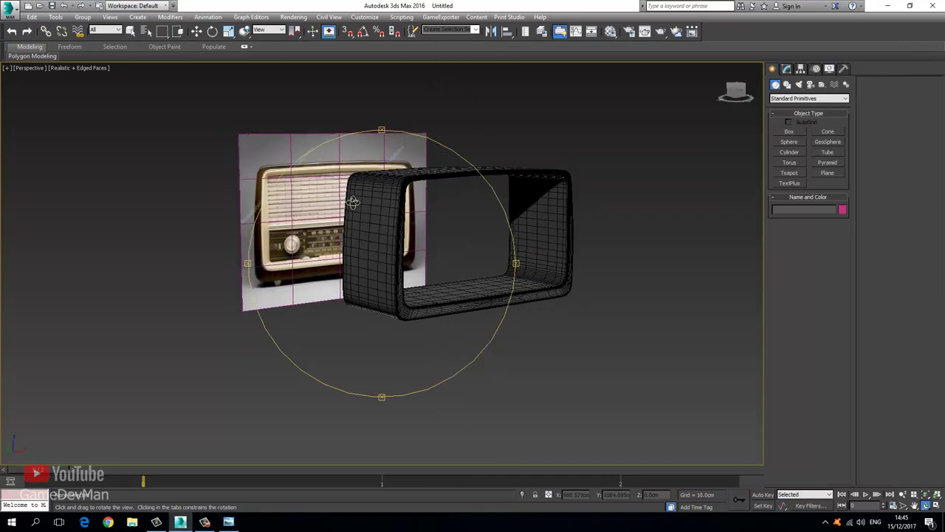
In the Left view, draw a plane about 353 cm long and 156 cm wide over the cabinet's side, and switch to wireframe display
left_click_drag(352, 199, 376, 202)
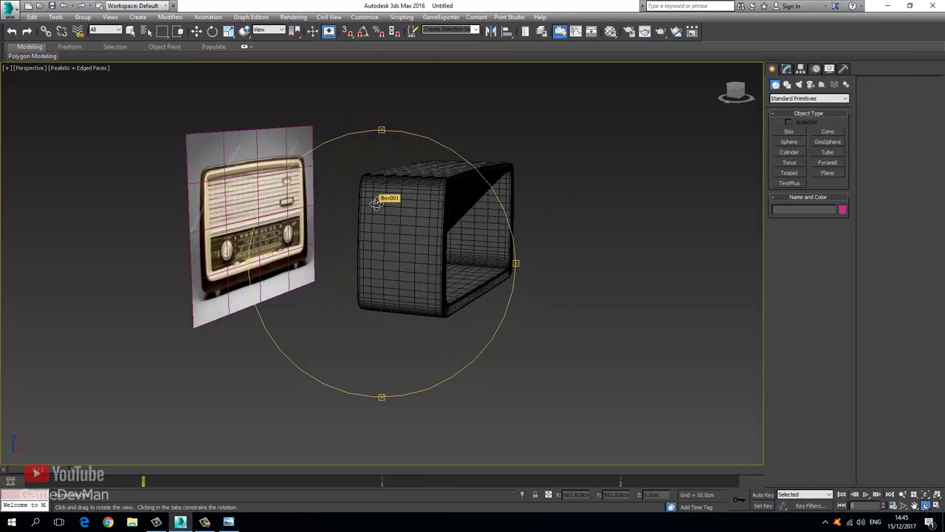
left_click(828, 172)
middle_click_drag(420, 223, 379, 219)
key("l")
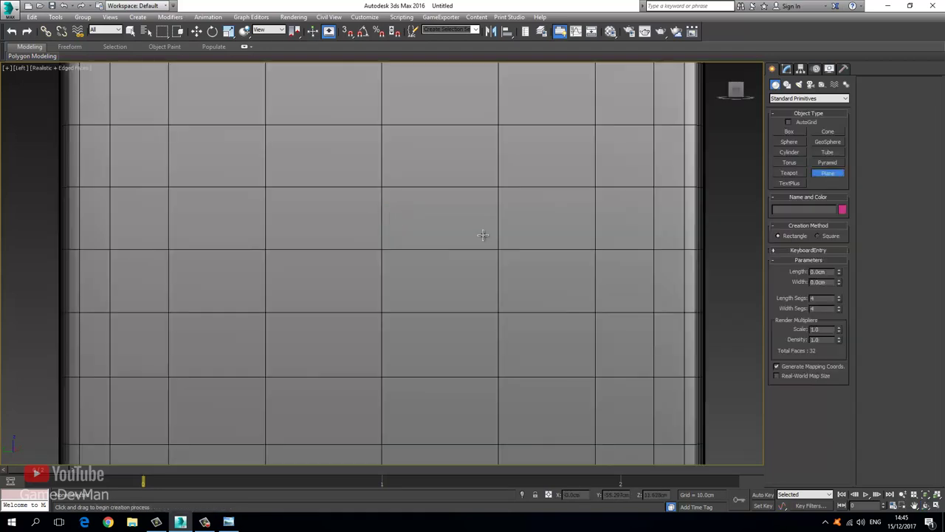
scroll(361, 275, "down", 5)
middle_click_drag(468, 263, 487, 154)
middle_click_drag(316, 147, 316, 209)
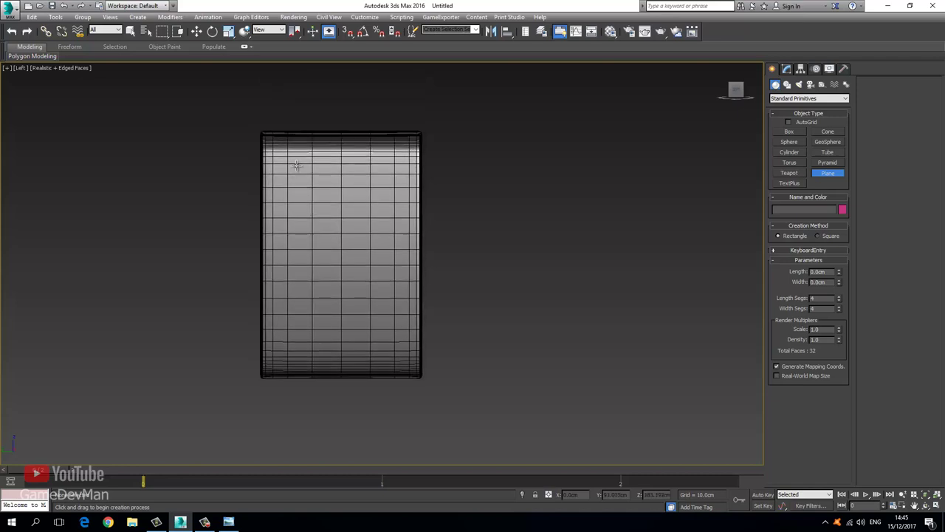
left_click_drag(299, 165, 375, 333)
key("F3")
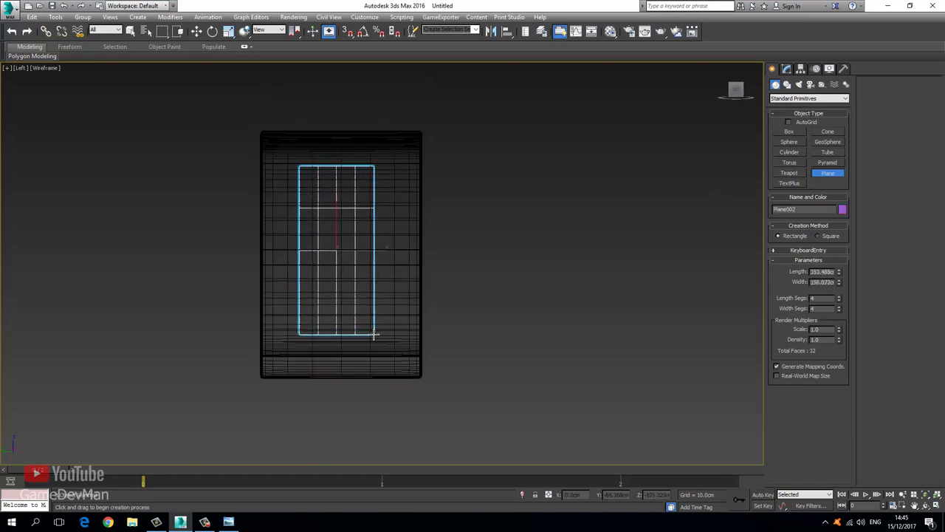
Move the plane slightly down on the cabinet's side and compare its placement with the grille in the reference photo
left_click(196, 32)
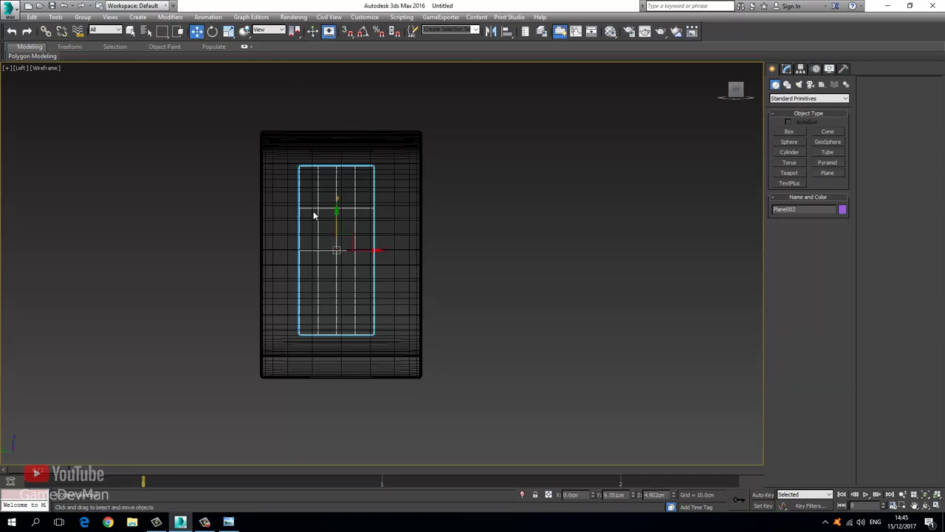
left_click_drag(336, 224, 341, 227)
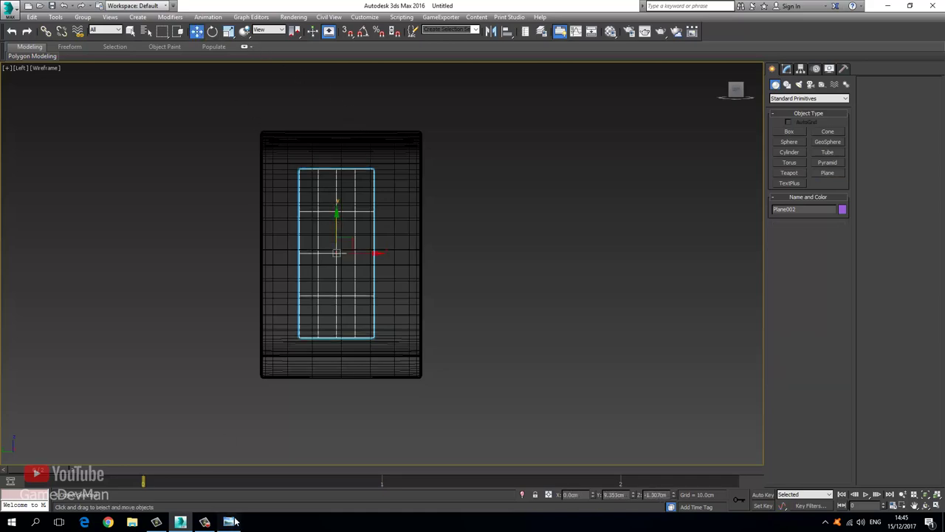
left_click(232, 521)
scroll(525, 295, "down", 3)
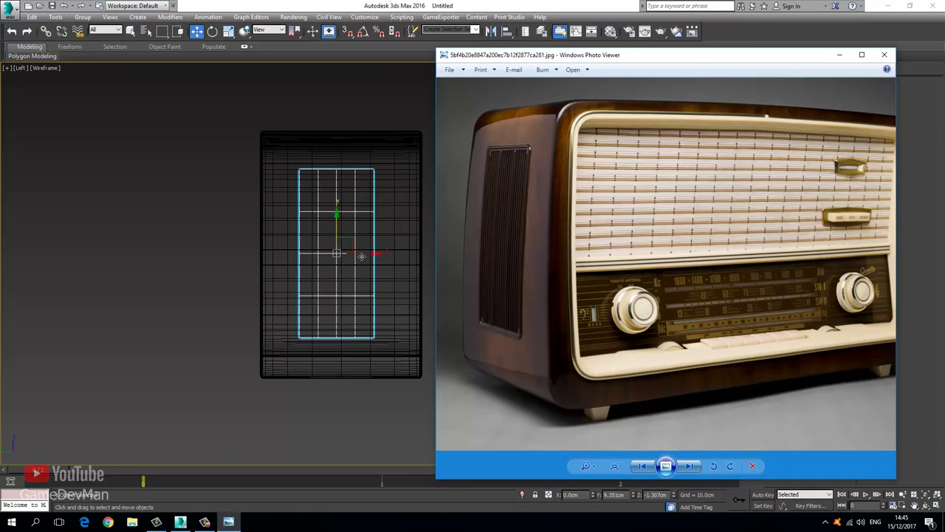
Scale the plane's height to about 86% and make it slightly narrower to match the grille proportions in the reference photo
left_click(228, 31)
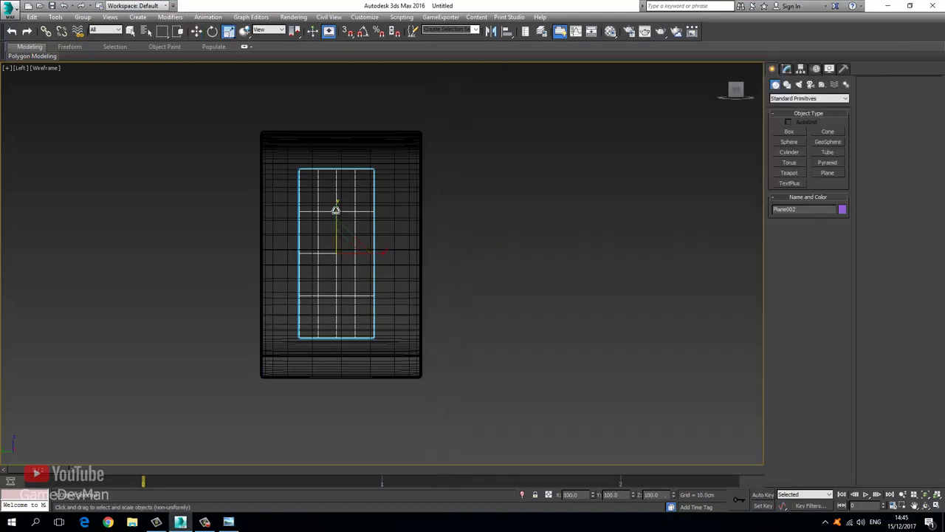
left_click_drag(333, 209, 335, 215)
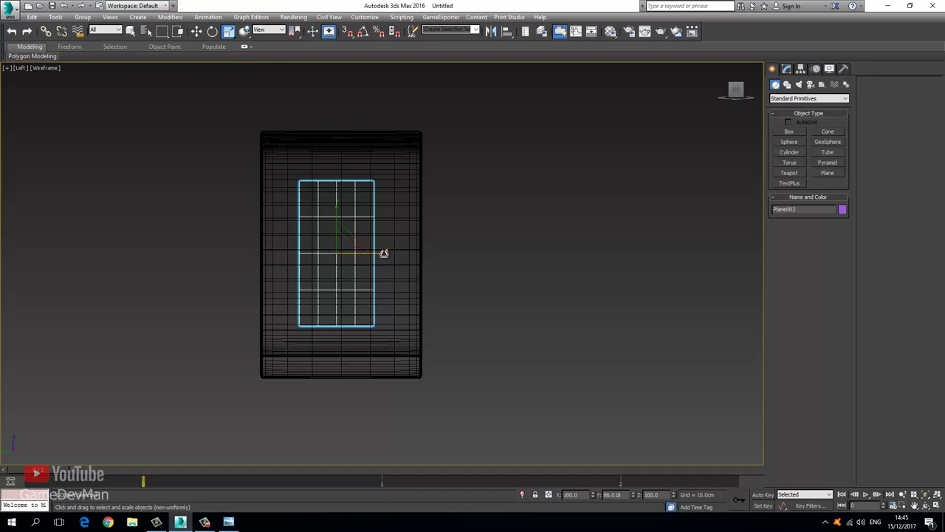
left_click_drag(384, 253, 387, 254)
left_click(236, 523)
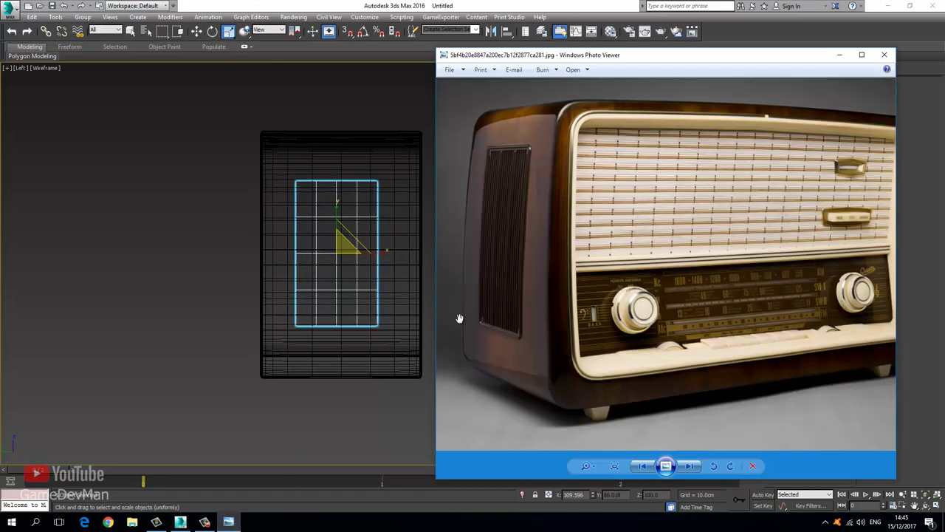
middle_click_drag(289, 250, 250, 267)
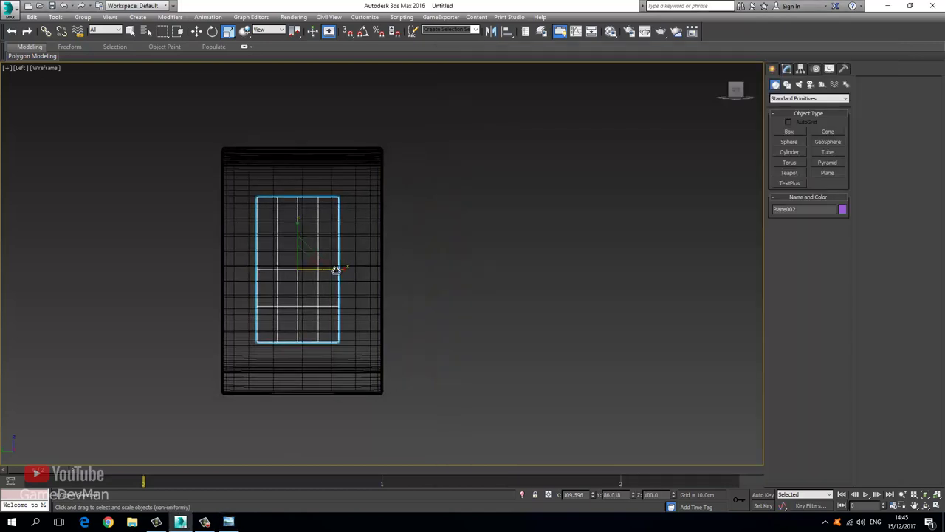
left_click_drag(336, 270, 331, 270)
Move the plane horizontally clear of the cabinet in the Left view, to about Y -515 cm
key("w")
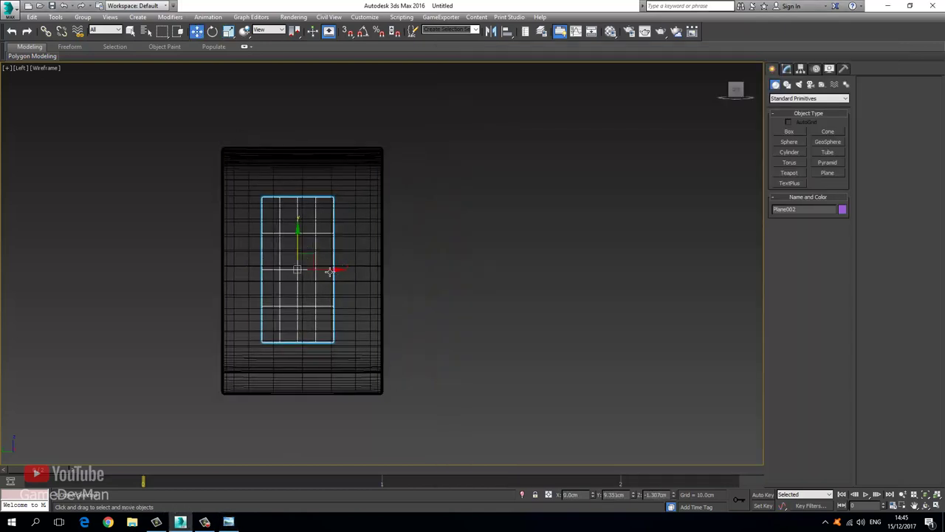
left_click_drag(326, 270, 573, 270)
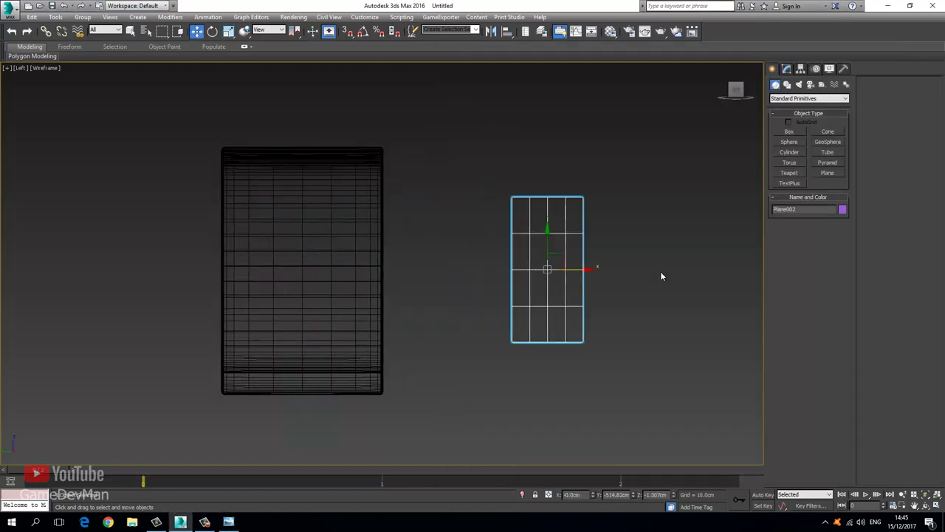
middle_click_drag(660, 274, 524, 274)
Set the plane's length segments to 1 and check the grille's slat layout in the reference photo
left_click(786, 69)
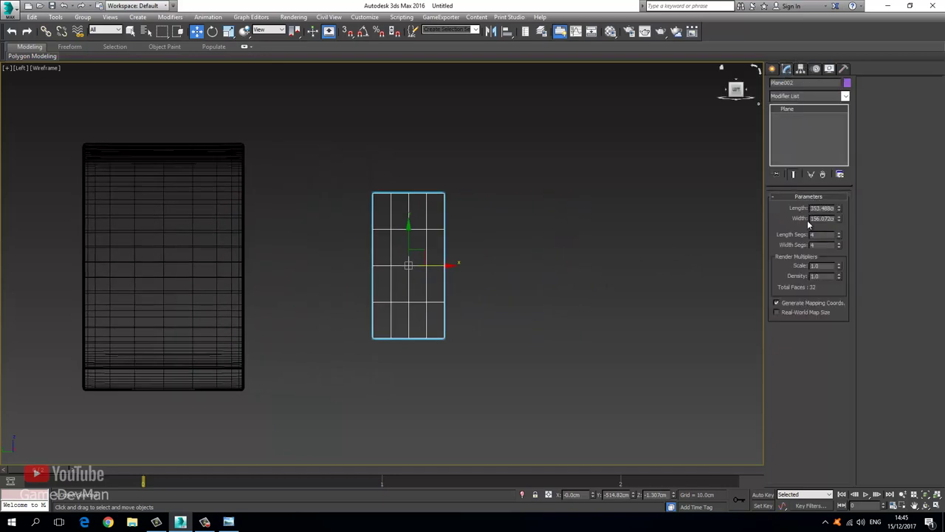
right_click(840, 234)
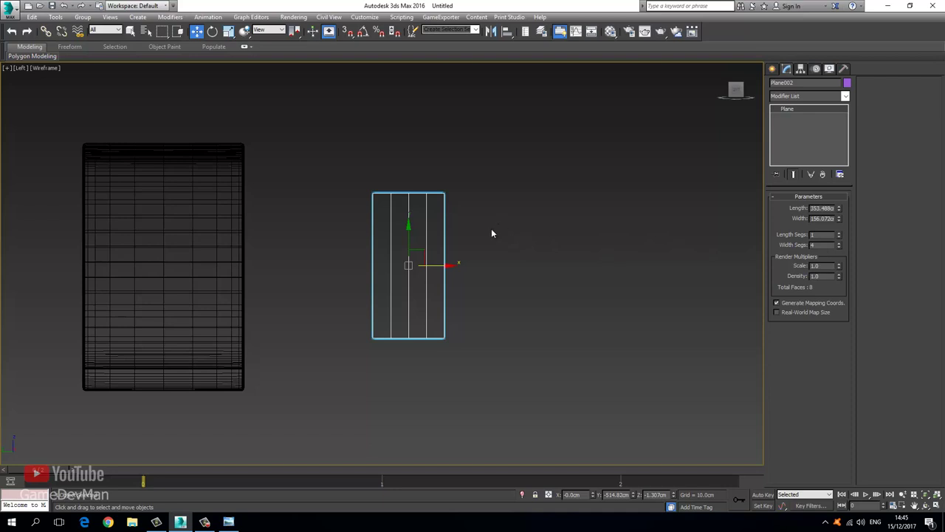
scroll(398, 214, "up", 3)
middle_click_drag(369, 223, 361, 182)
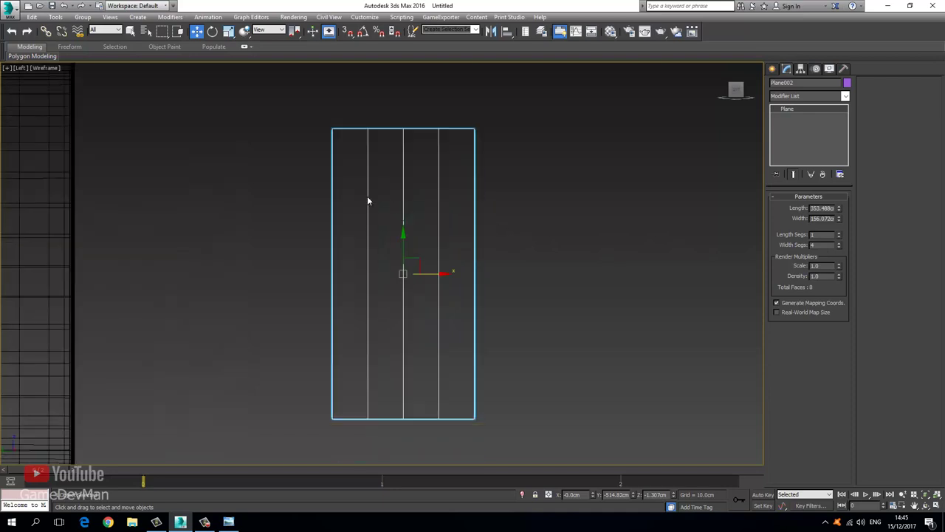
key("alt+Tab")
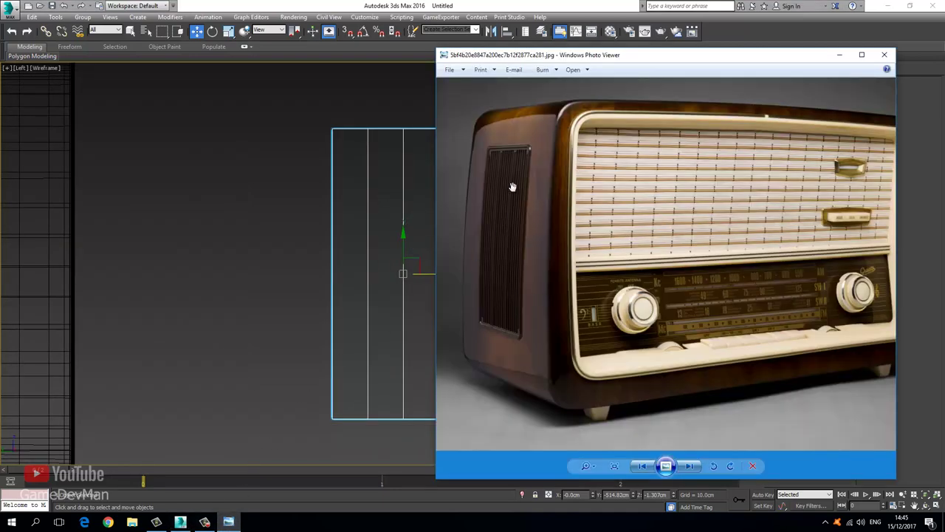
key("alt+Tab")
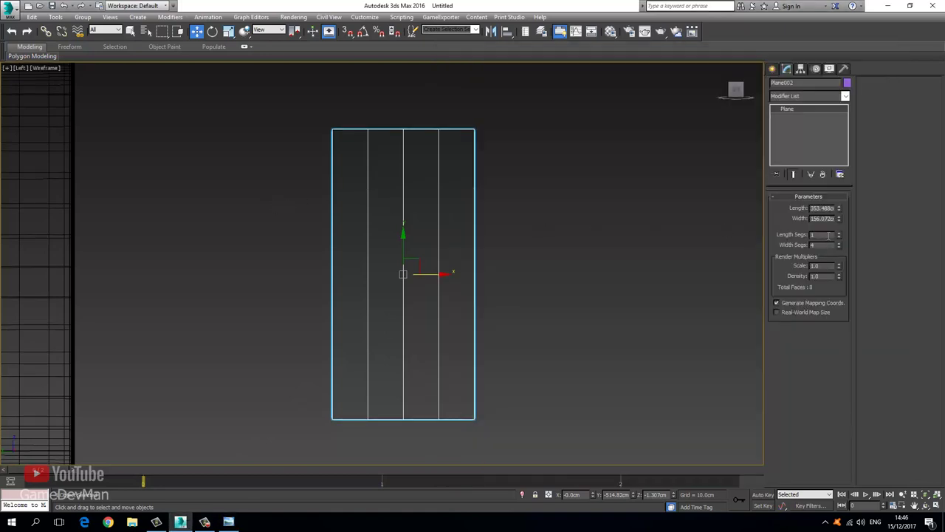
Set the grille plane's width segments to 3 and convert it to an Editable Poly
key("Return")
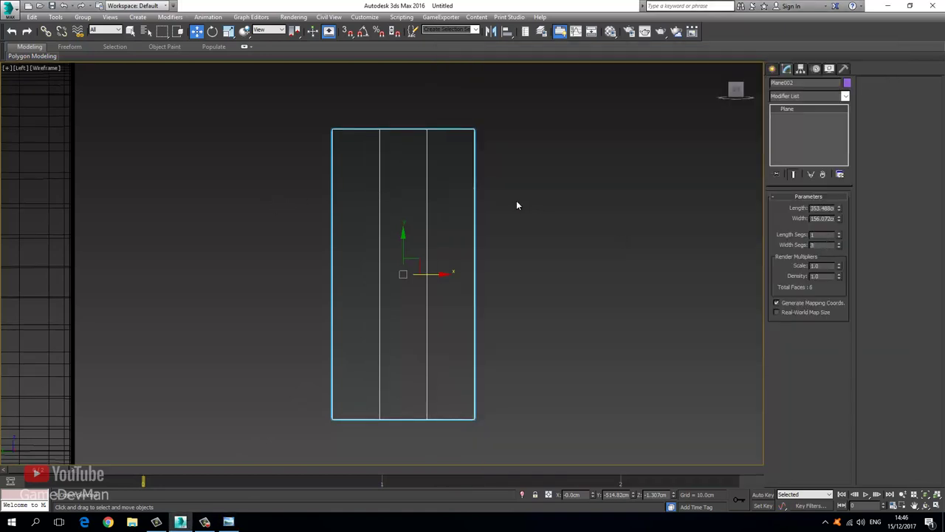
right_click(437, 164)
mouse_move(535, 262)
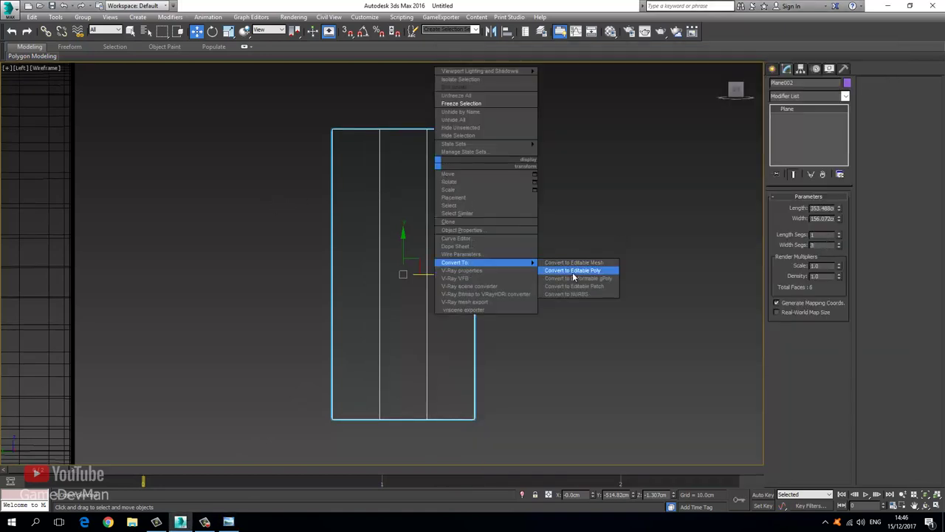
left_click(573, 268)
Delete two of the plane's three vertical polygons, keeping a single narrow strip, and leave polygon editing
left_click(819, 207)
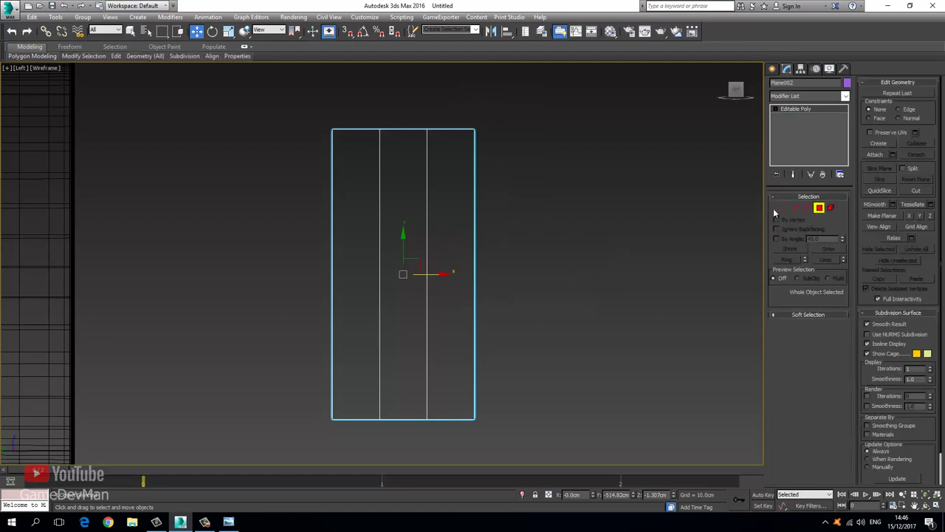
left_click_drag(527, 91, 391, 447)
key("Delete")
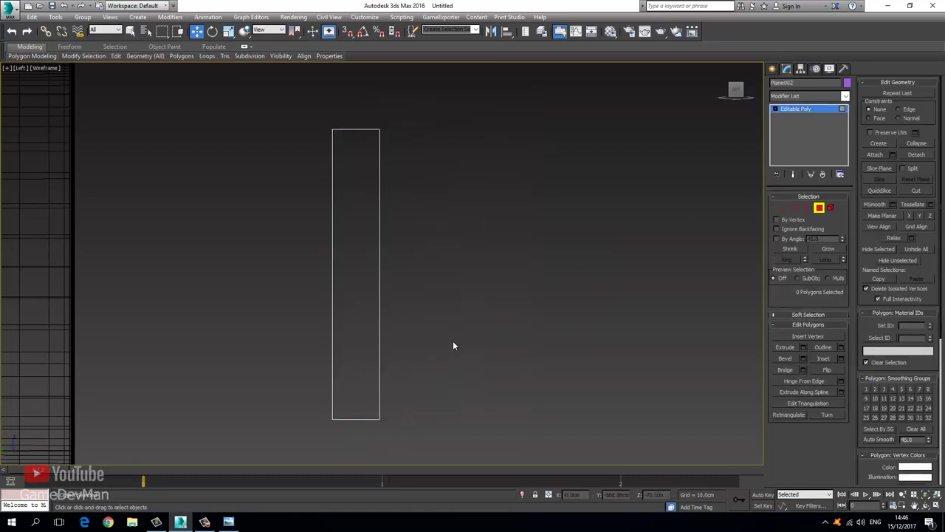
left_click(791, 109)
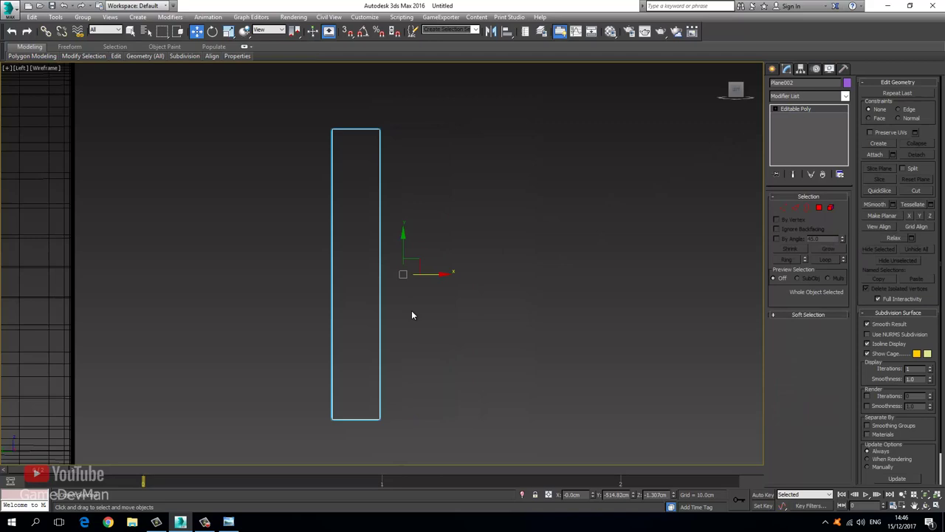
Check the slats in the reference photo and connect the strip's top and bottom edges with 4 evenly spaced vertical edges
left_click(229, 521)
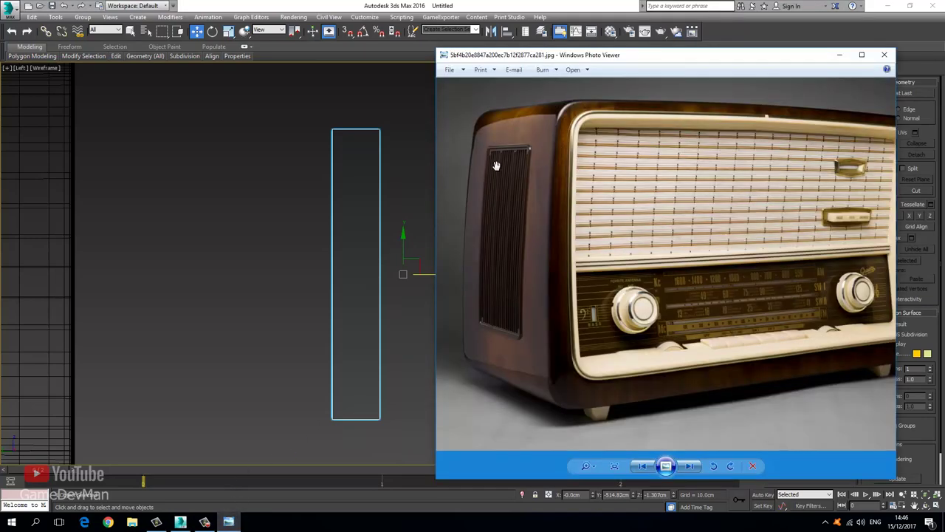
scroll(496, 166, "up", 5)
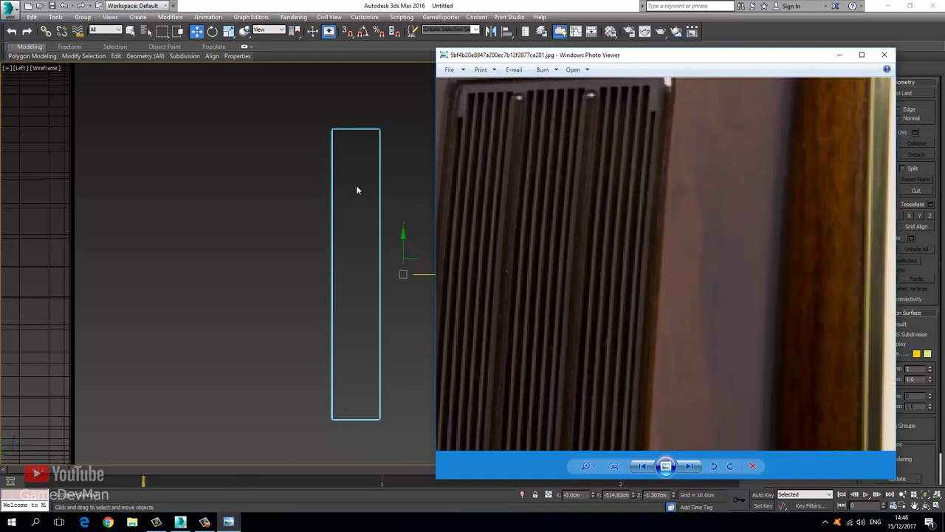
left_click(356, 190)
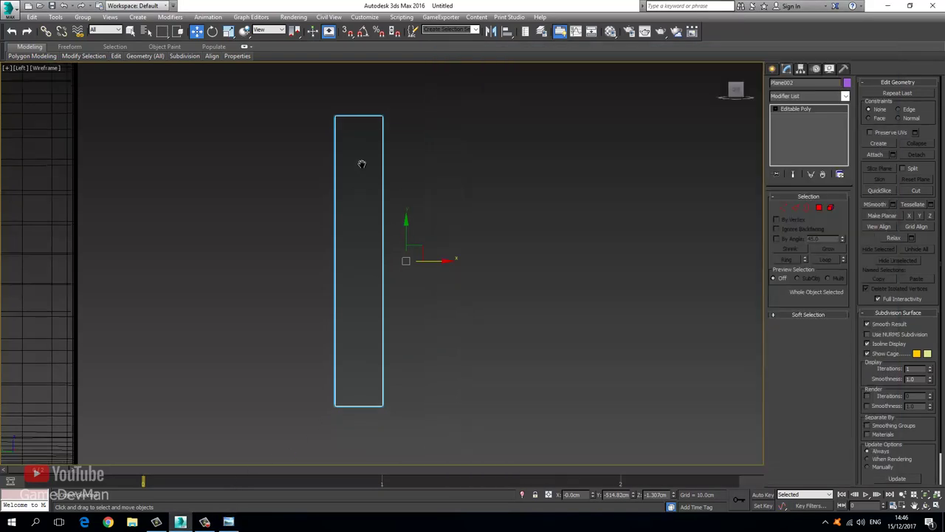
left_click(795, 207)
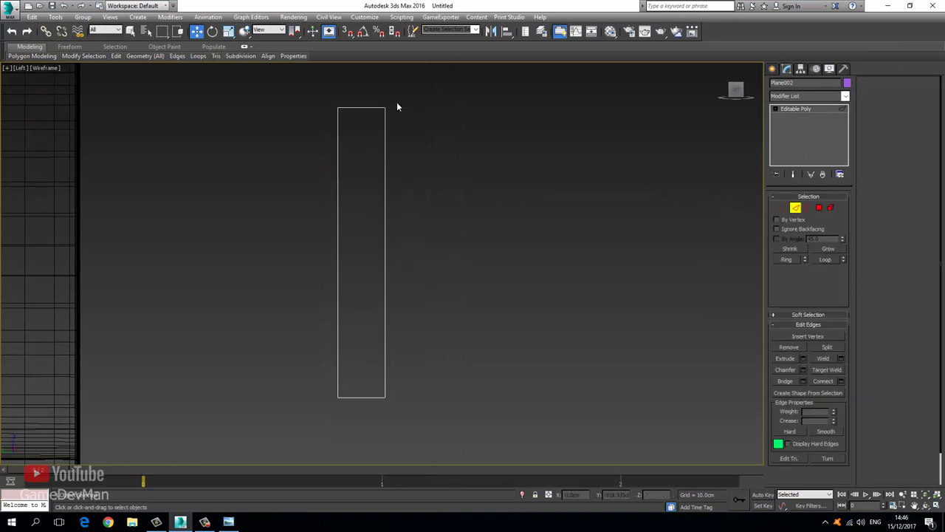
left_click_drag(355, 88, 361, 256)
left_click_drag(346, 465, 350, 447)
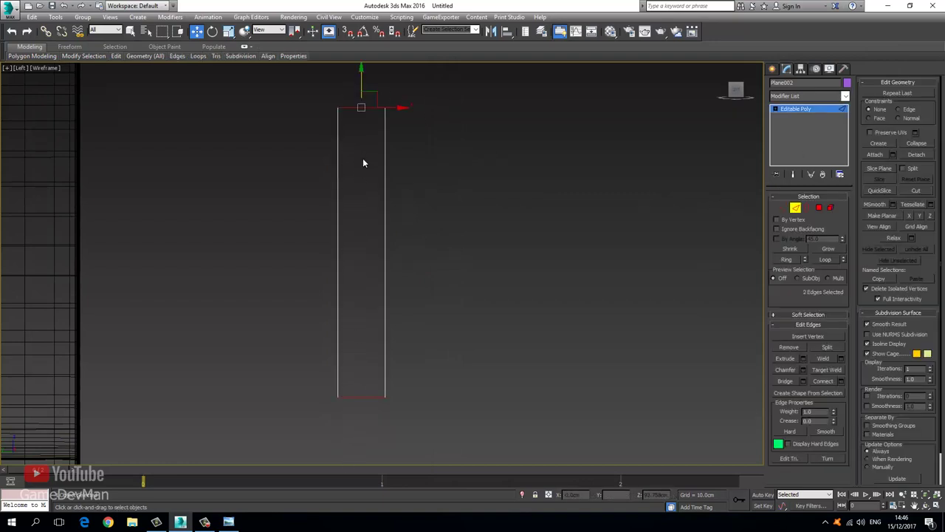
right_click(361, 157)
left_click(260, 189)
left_click_drag(620, 228, 623, 296)
left_click(620, 272)
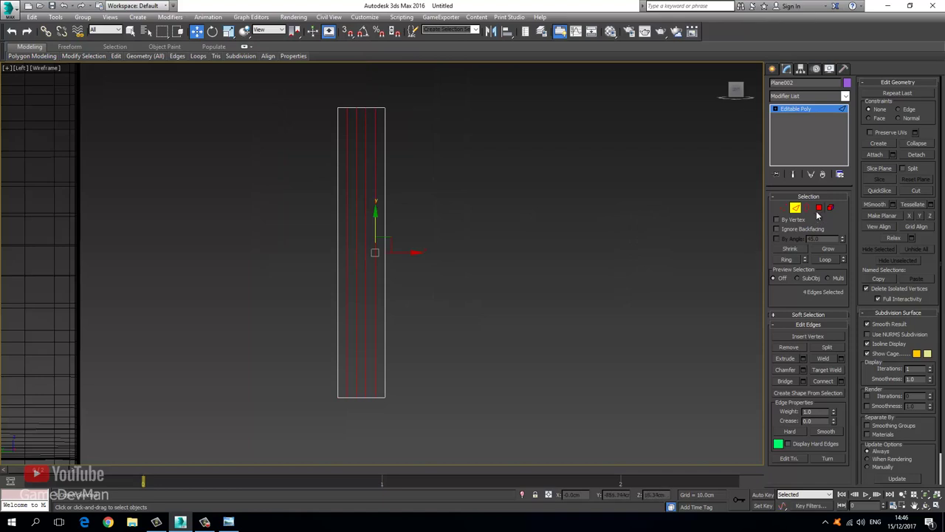
Inset the strip's five polygons individually using By Polygon with an amount of 2.421 cm
key("4")
scroll(350, 140, "up", 3)
middle_click_drag(350, 140, 364, 314)
scroll(354, 234, "up", 3)
middle_click_drag(354, 234, 351, 207)
scroll(350, 208, "down", 2)
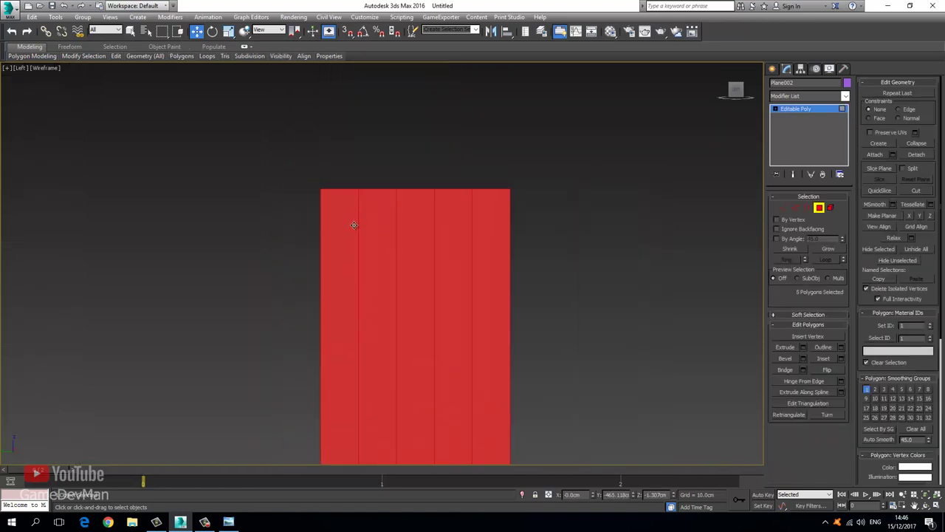
right_click(352, 219)
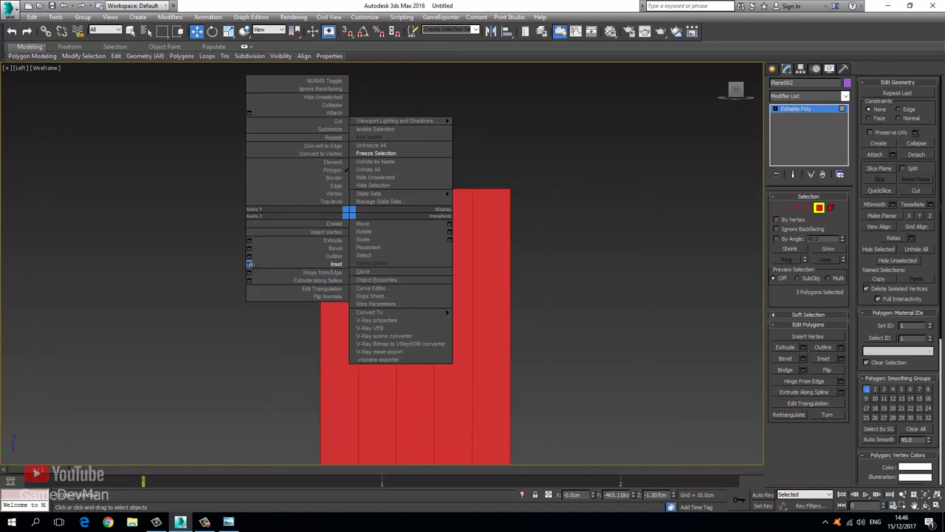
left_click(256, 264)
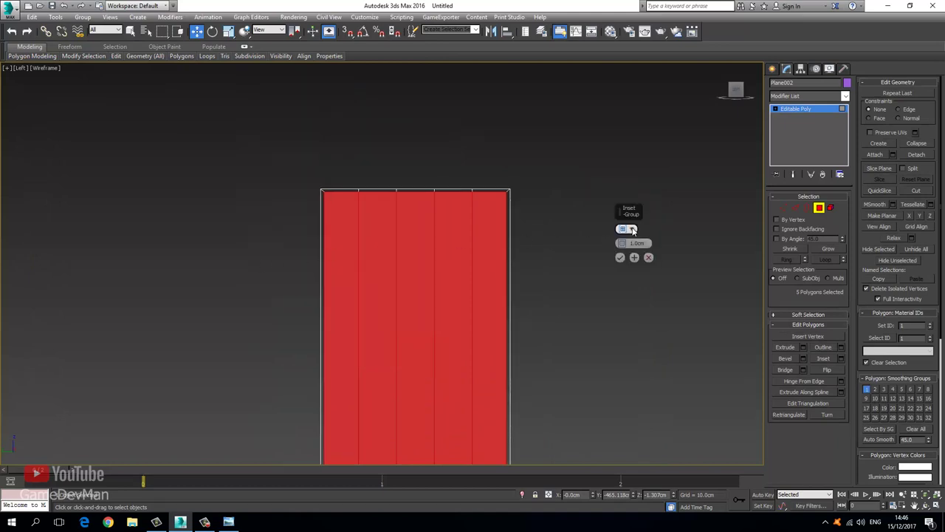
left_click(631, 230)
left_click(656, 246)
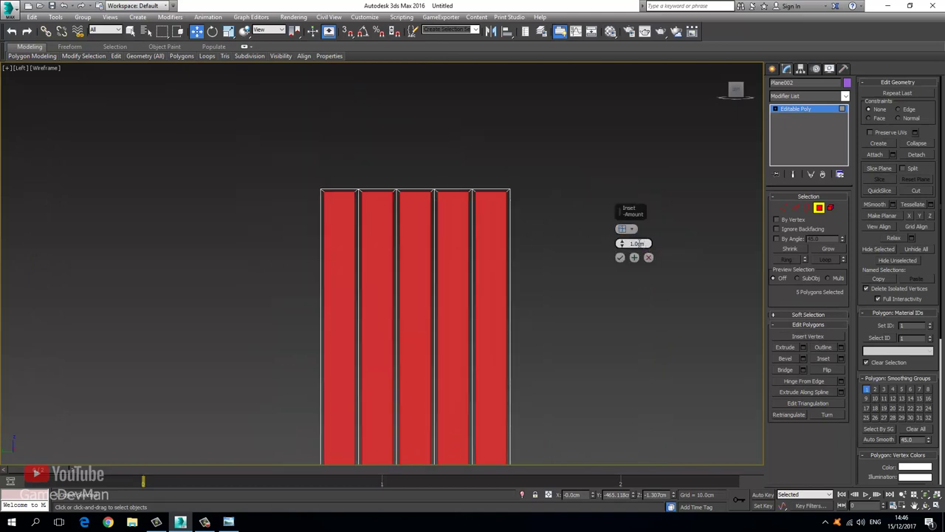
mouse_move(620, 248)
left_mouse_down()
mouse_move(620, 234)
mouse_move(620, 245)
left_mouse_up()
left_click(619, 257)
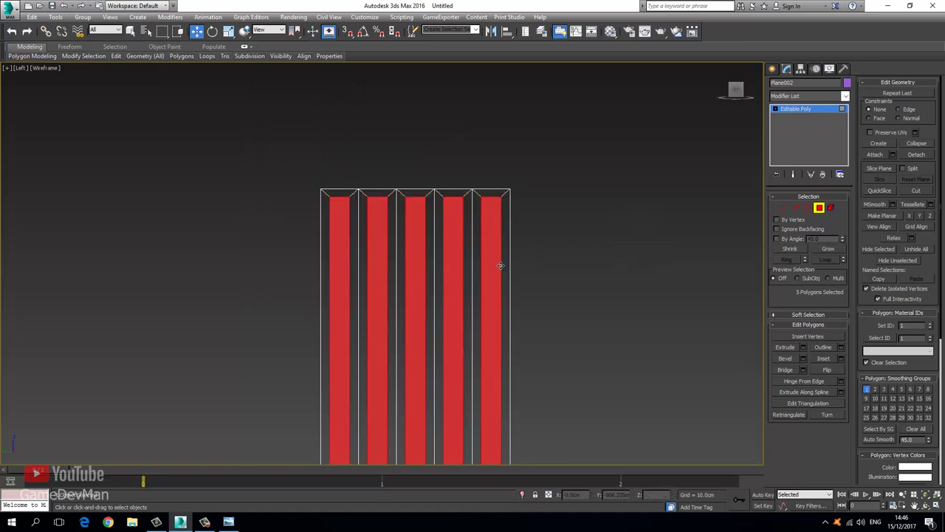
Inset the five slat polygons a second time by a very small amount to add a thin border
middle_click_drag(465, 266, 445, 194)
scroll(445, 194, "down", 3)
key("p")
key("z")
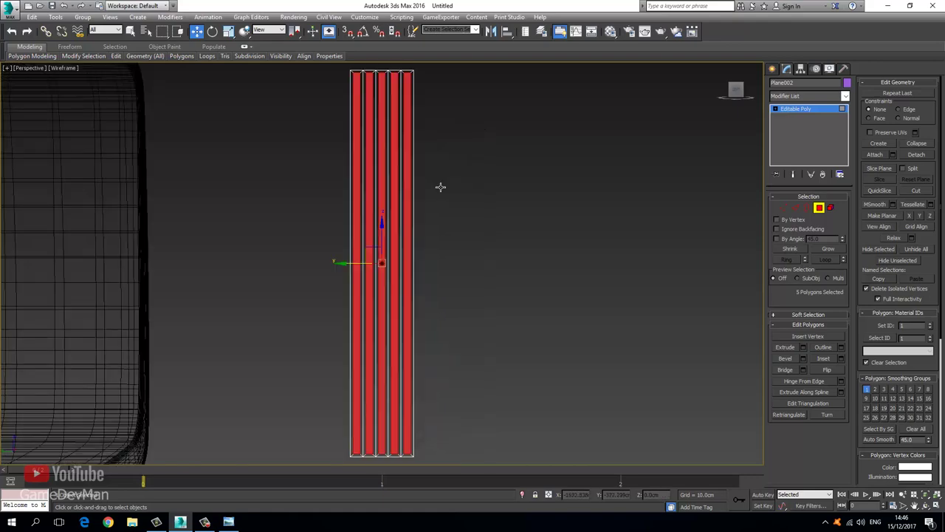
key("ctrl+r")
left_click_drag(413, 185, 378, 203)
scroll(367, 251, "up", 3)
middle_click_drag(365, 201, 363, 262)
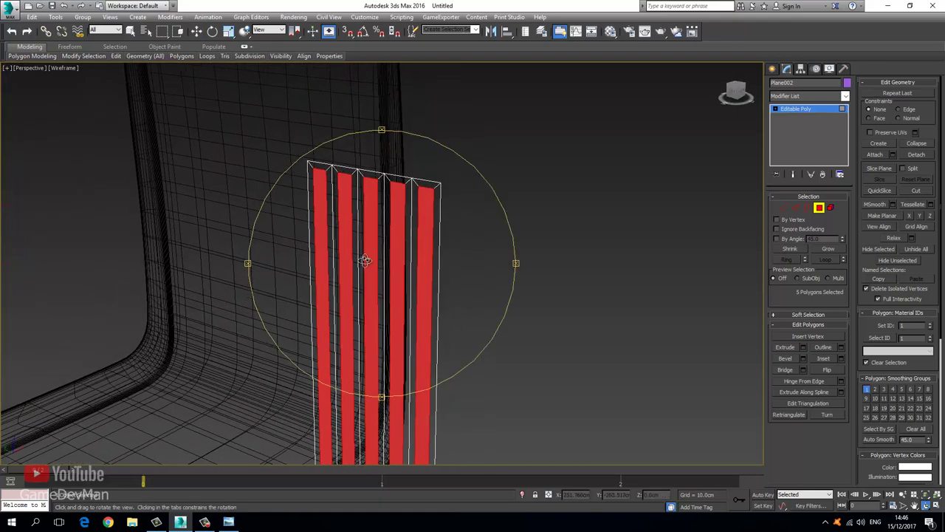
left_click_drag(362, 261, 372, 212)
right_click(372, 212)
right_click(366, 205)
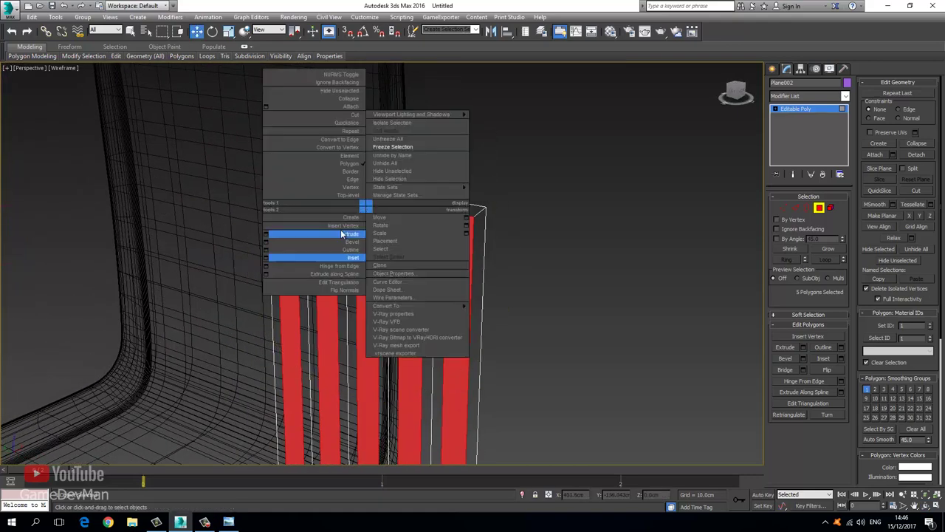
left_click(265, 257)
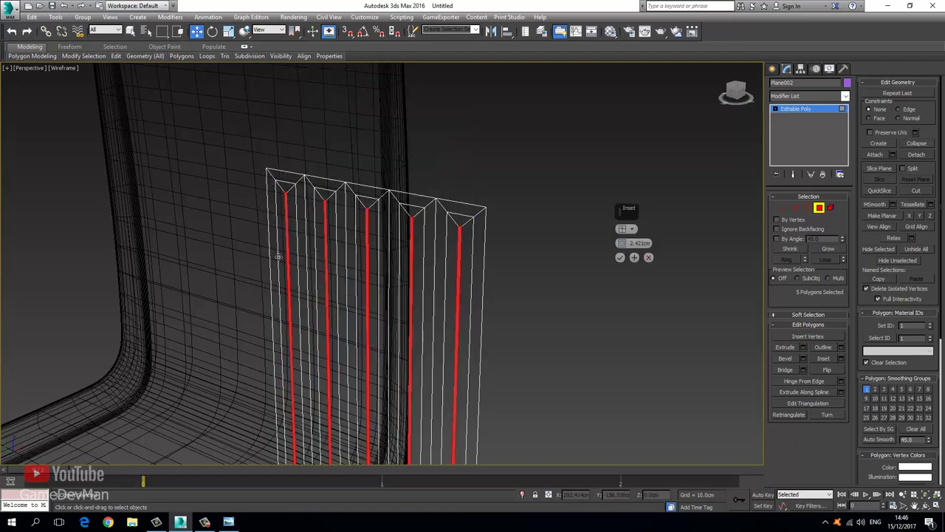
right_click(620, 245)
left_click_drag(620, 243, 620, 243)
left_click(620, 257)
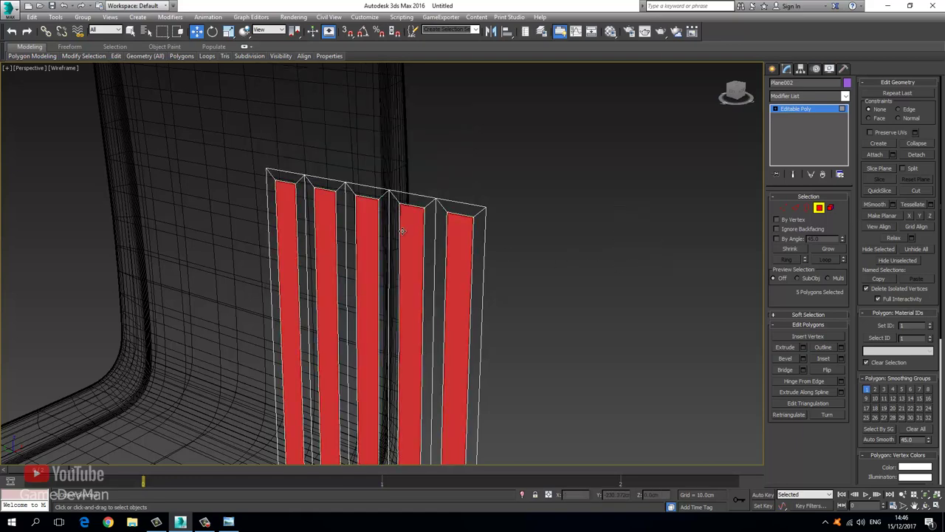
Bevel the five inset polygons inward to form recessed ventilation slots, and return to object level
right_click(372, 205)
left_click(347, 241)
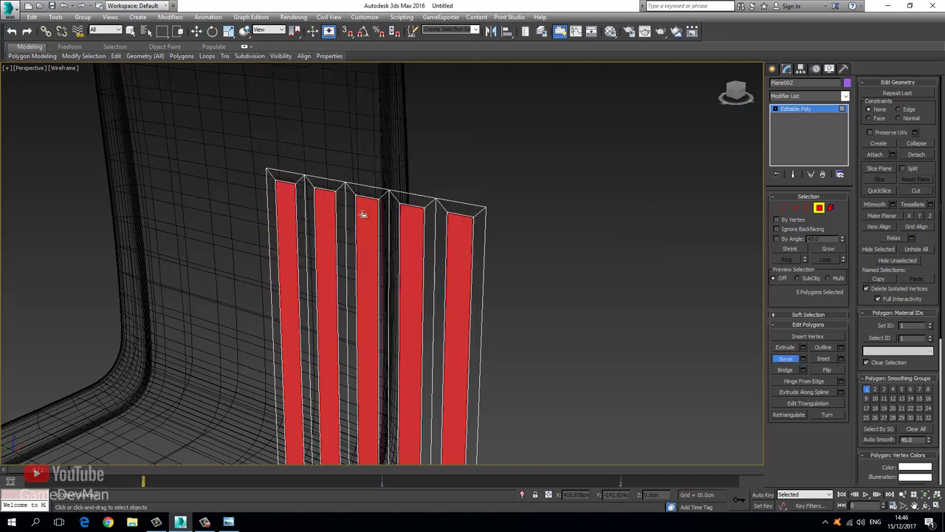
left_click_drag(362, 211, 367, 235)
right_click(365, 228)
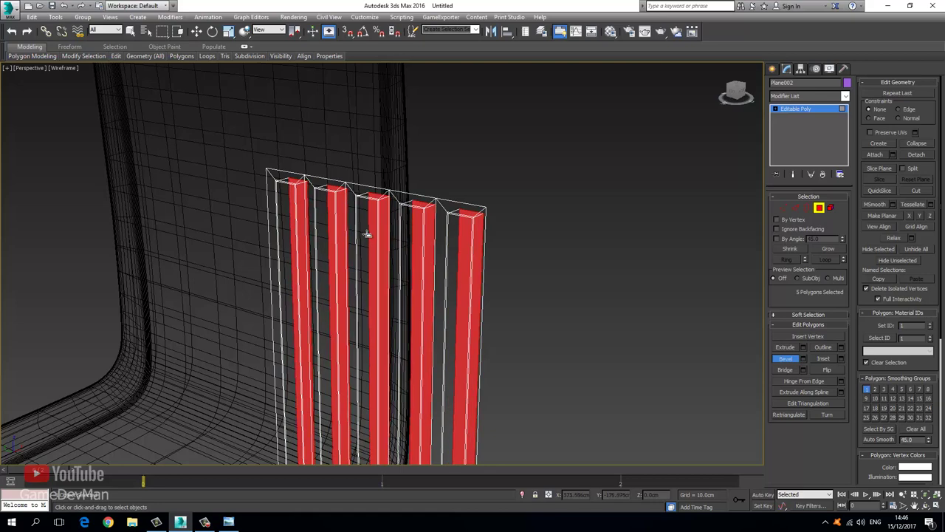
scroll(369, 223, "up", 4)
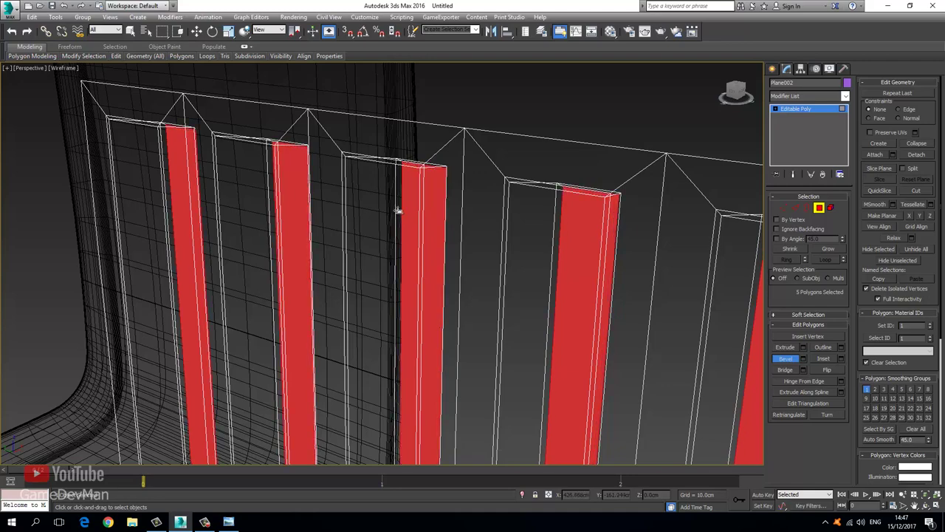
left_click(799, 110)
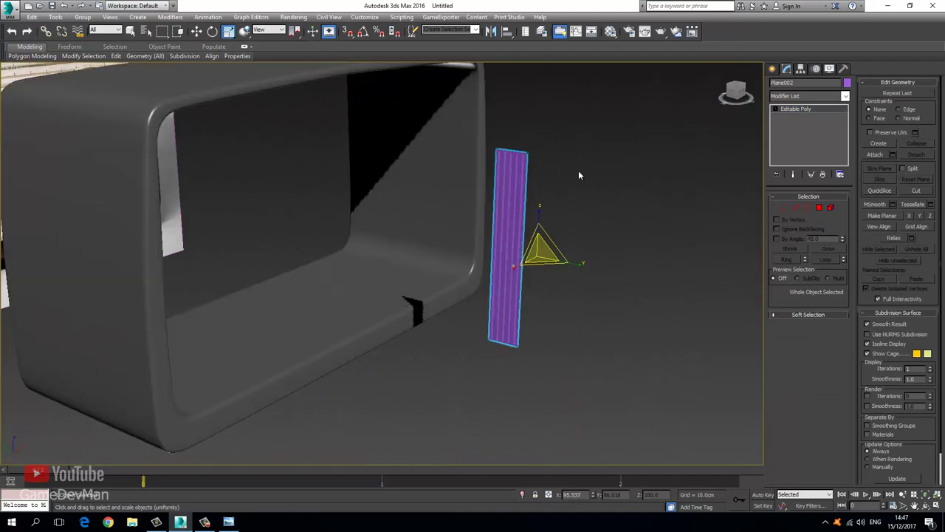
Examine the slotted strip beside the cabinet in shaded view and compare it with the grille in the reference photo
left_click(553, 189)
scroll(553, 191, "up", 3)
scroll(455, 213, "down", 3)
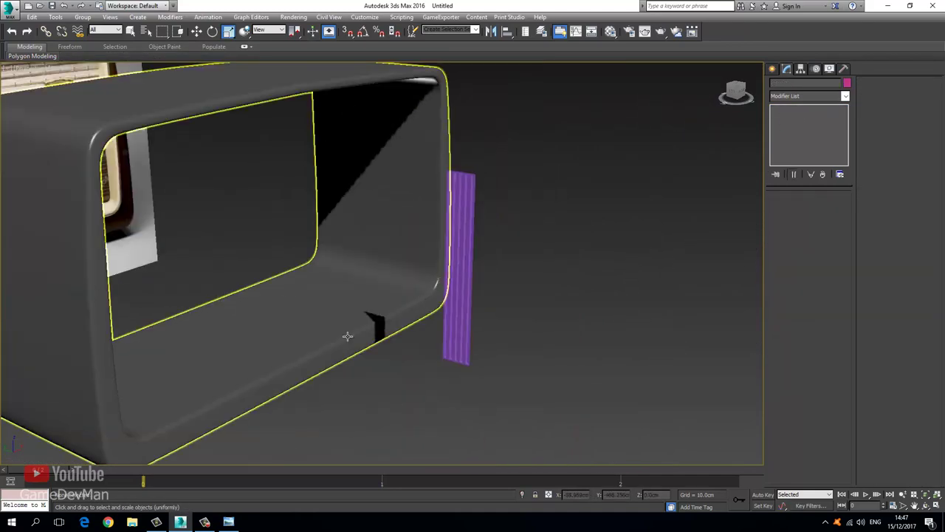
left_click(229, 521)
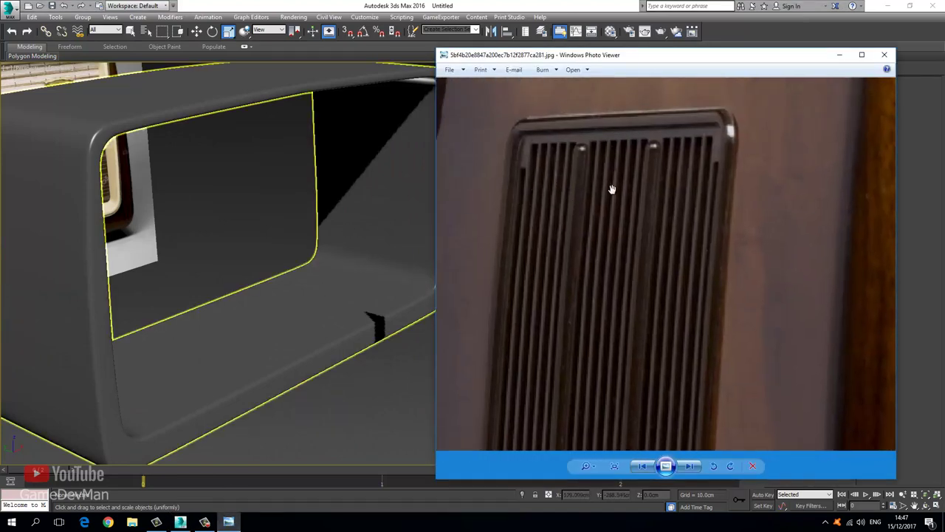
middle_click_drag(380, 210, 310, 229)
left_click(384, 251)
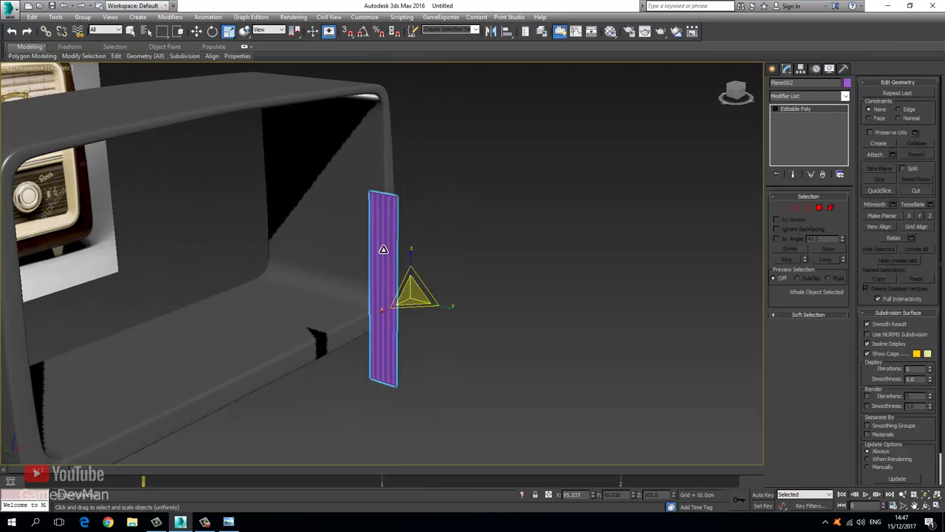
middle_click_drag(384, 251, 361, 281, "alt")
left_click_drag(361, 280, 354, 278)
Assign the dark 23 - Default material to the slotted strip and deselect it
key("w")
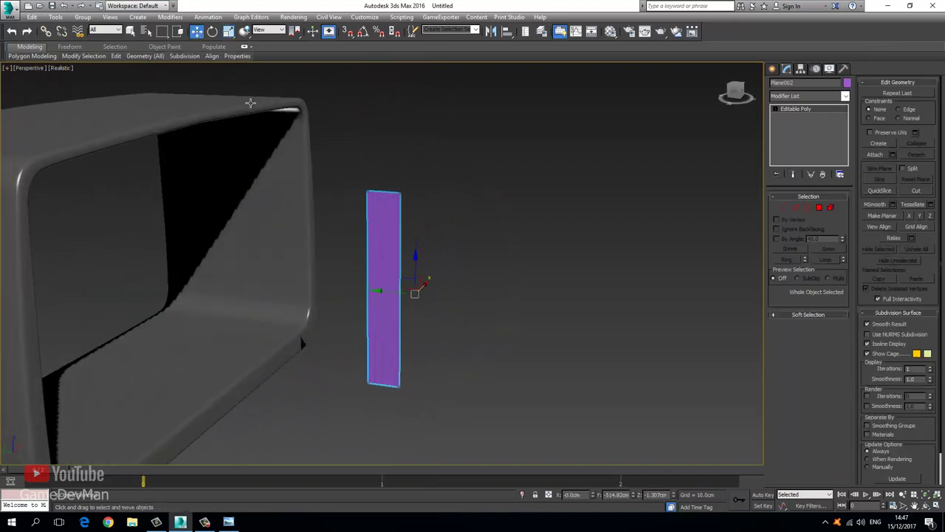
left_click(610, 31)
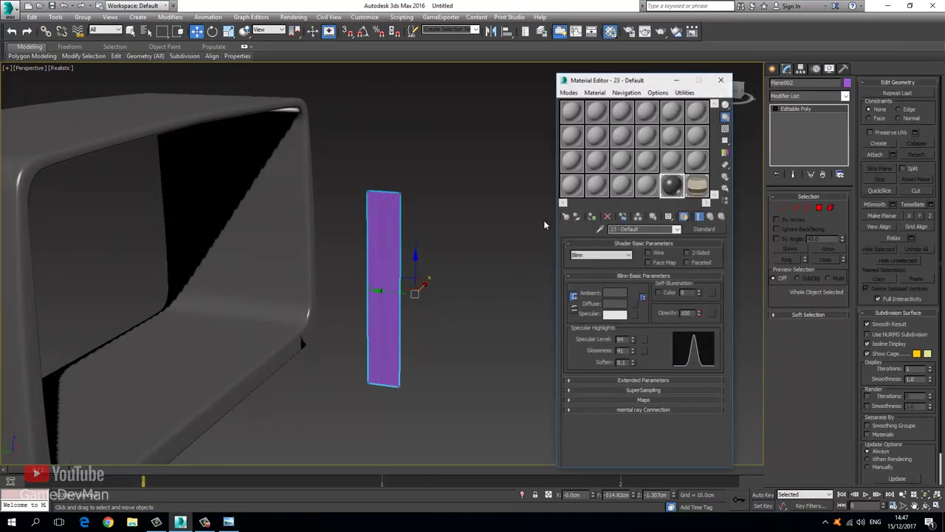
left_click(591, 216)
left_click(721, 79)
left_click(498, 220)
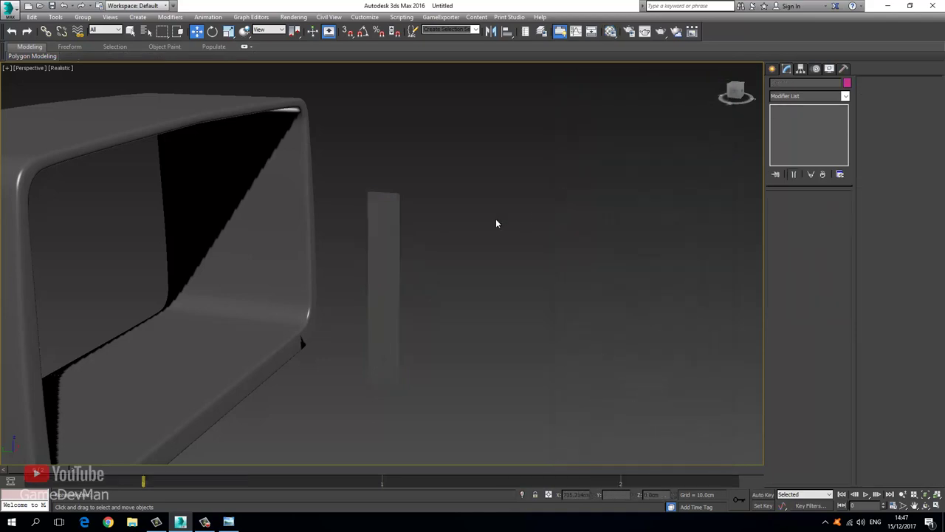
Display edged faces in the Perspective view, select the slotted strip, and inspect its slots up close
scroll(353, 214, "up", 5)
scroll(405, 259, "down", 5)
scroll(399, 258, "up", 5)
scroll(395, 255, "down", 5)
key("F4")
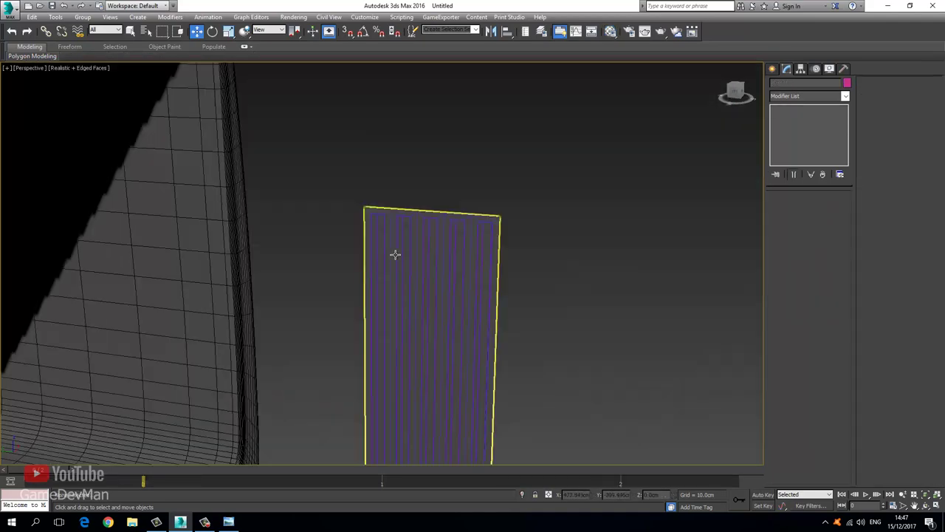
left_click(384, 243)
scroll(373, 211, "up", 3)
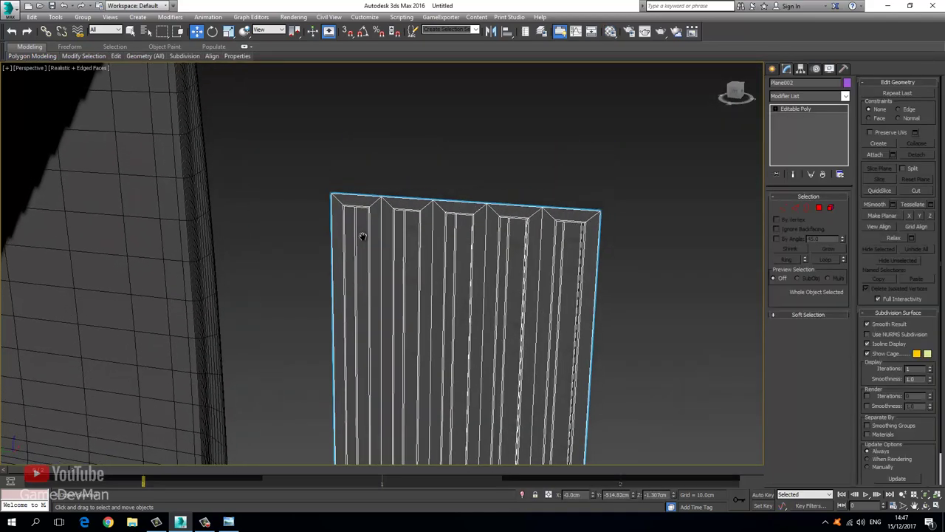
scroll(361, 218, "down", 3)
scroll(362, 217, "down", 3)
key("ctrl+r")
left_click_drag(417, 293, 443, 297)
Study the vertical ribs between the slat groups in the reference photo and switch to the Front view
left_click(228, 522)
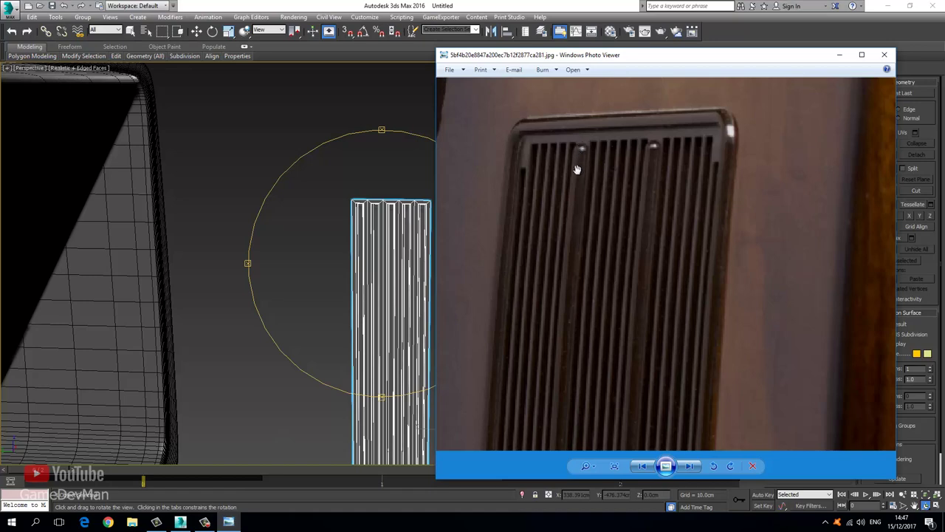
scroll(651, 146, "up", 1)
left_click_drag(348, 230, 370, 238)
key("f")
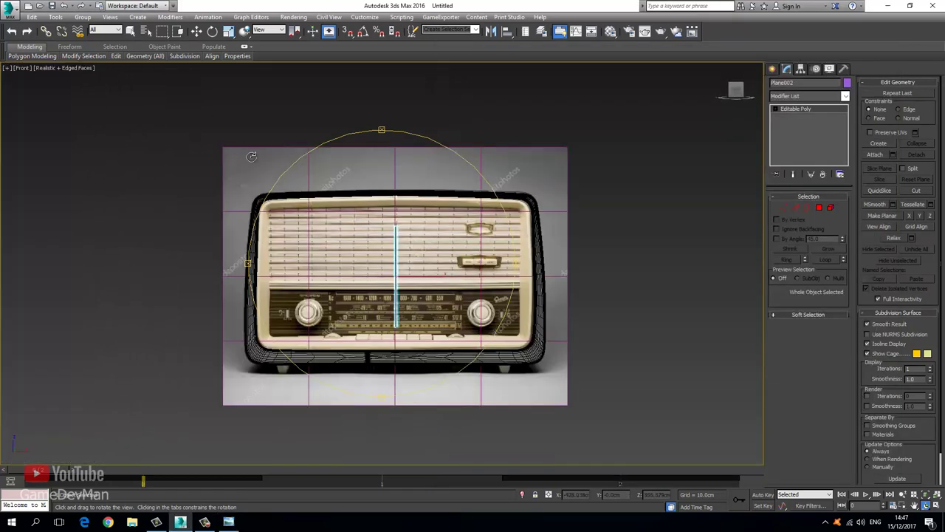
In the Left view, create a plane about 39 cm long and 7.75 cm wide beside the slotted strip, with one width segment
key("l")
left_click(773, 69)
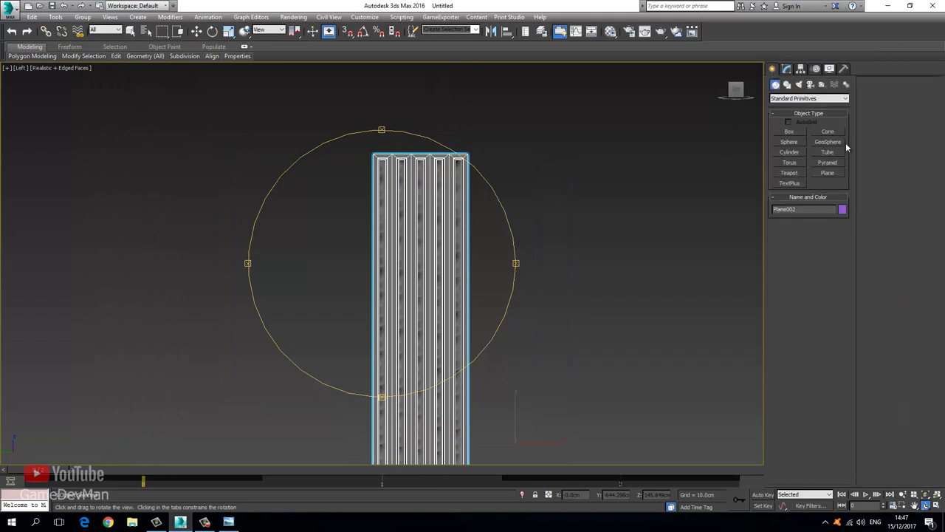
left_click(819, 172)
middle_click_drag(523, 165, 405, 114)
left_click_drag(370, 99, 384, 174)
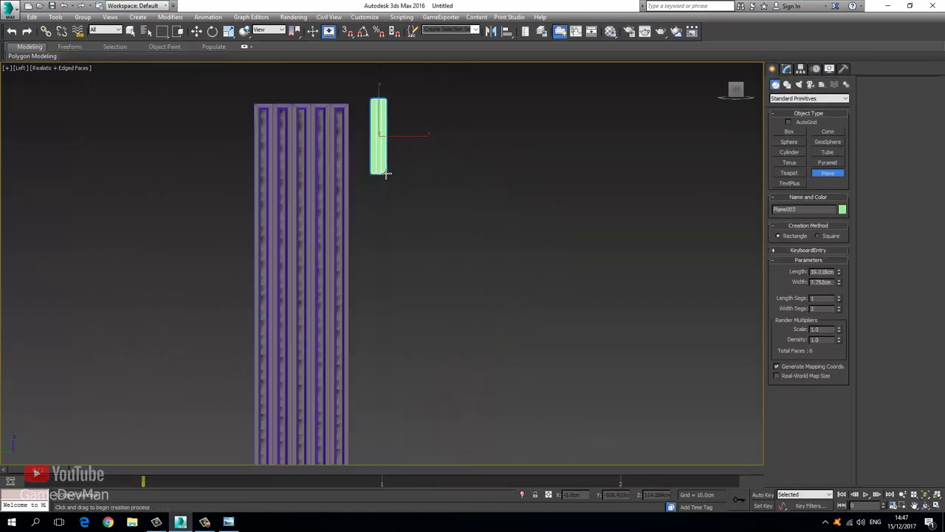
left_click(786, 69)
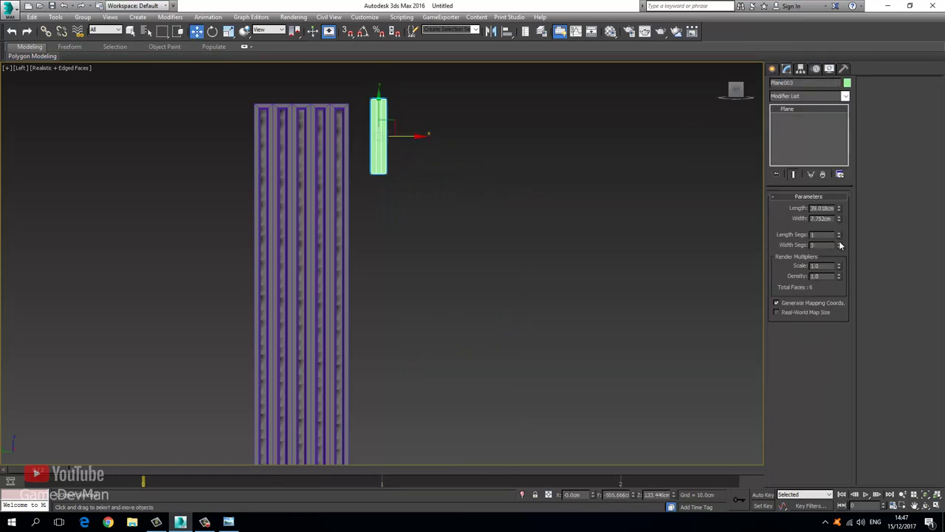
left_click(840, 247)
left_click(840, 247)
Move the new plane so its upper corner snaps to the outer top vertex of the slotted strip
scroll(379, 232, "up", 5)
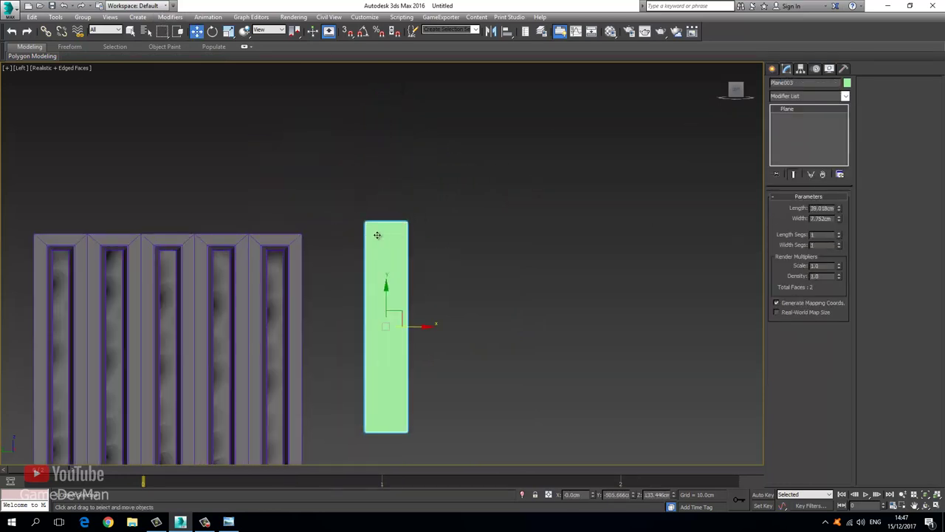
key("s")
left_click_drag(365, 223, 301, 234)
right_click(349, 31)
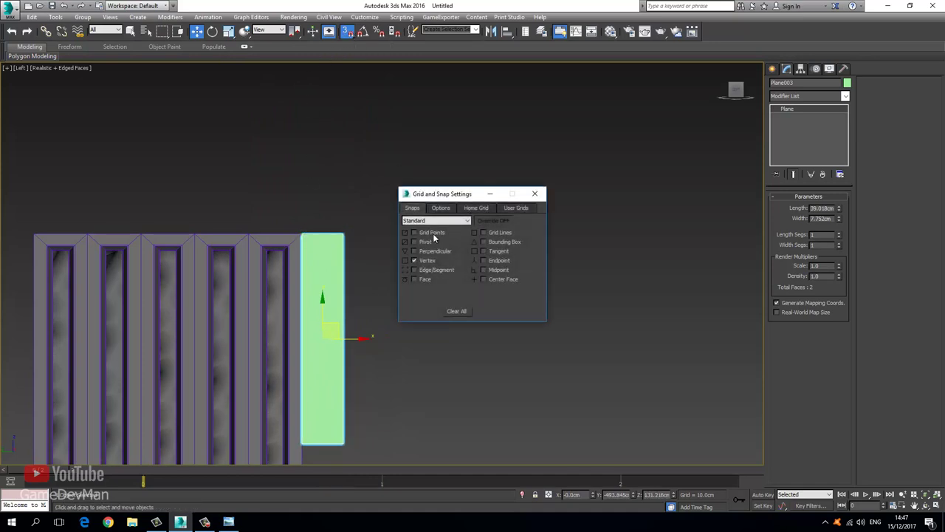
left_click(535, 194)
scroll(447, 241, "down", 3)
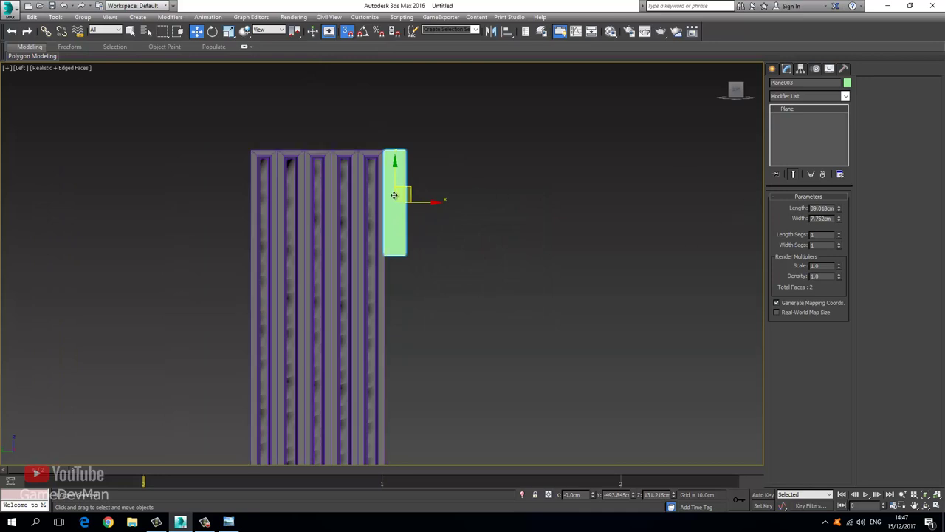
Convert the plane to Editable Poly and extend its lower vertices down to the bottom edge of the slotted strip
right_click(493, 192)
mouse_move(443, 291)
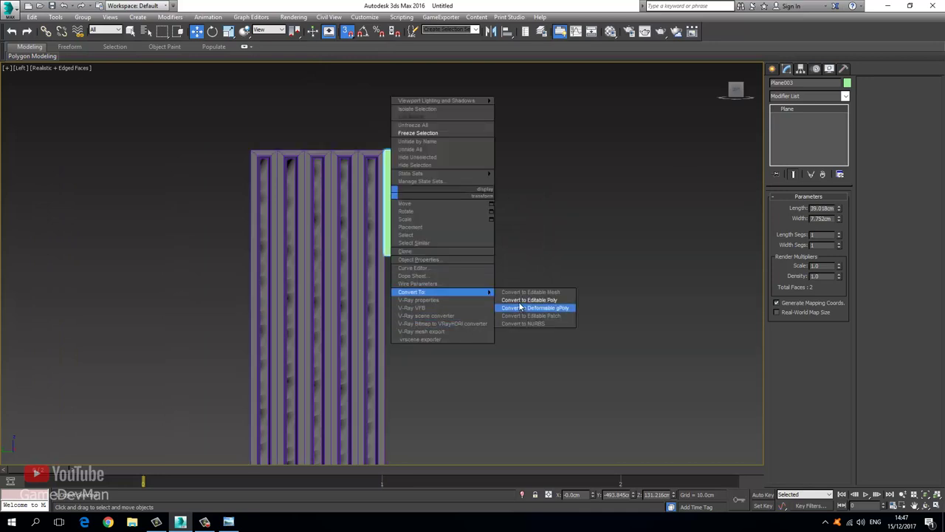
left_click(519, 300)
left_click(784, 209)
left_click_drag(365, 229, 466, 292)
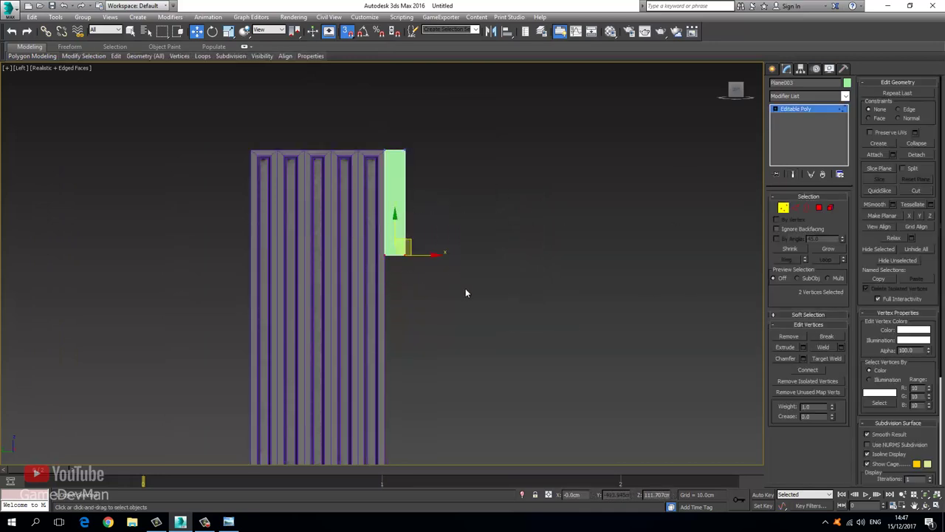
scroll(443, 273, "down", 5)
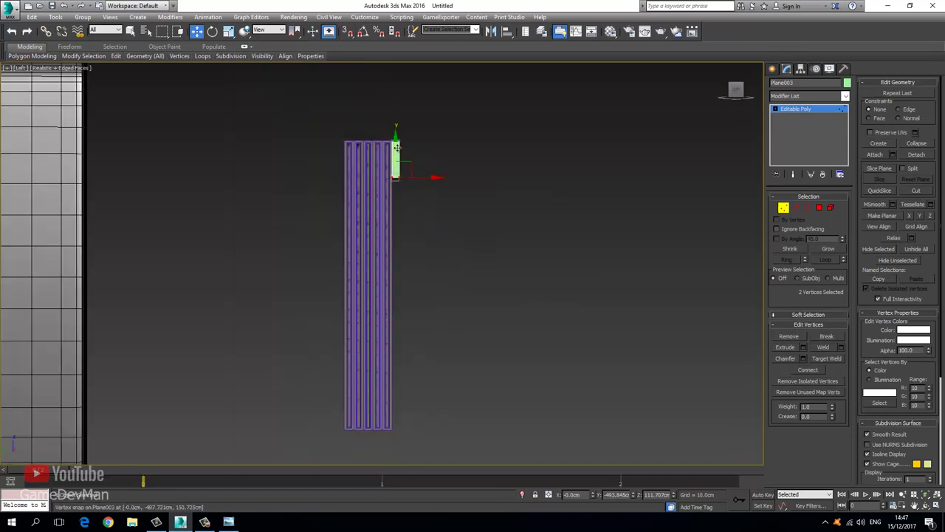
left_click_drag(397, 148, 387, 393)
scroll(387, 403, "up", 8)
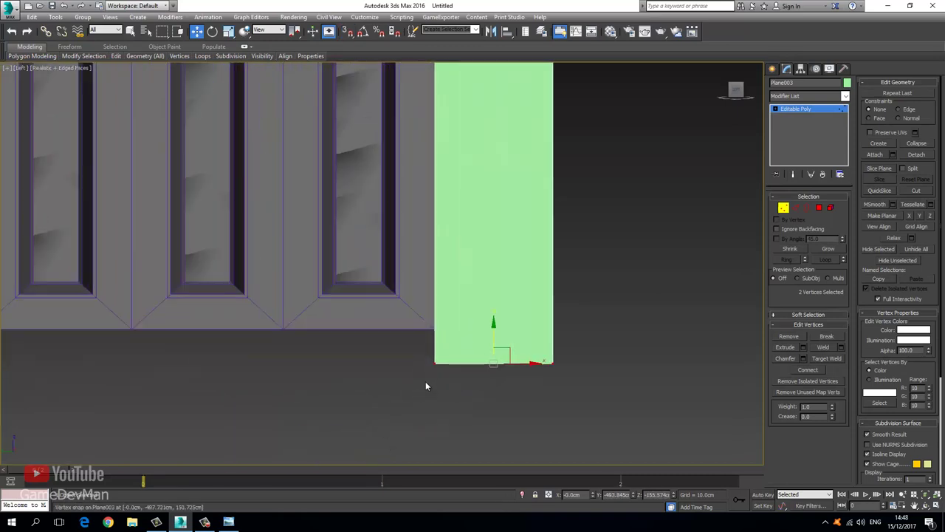
scroll(441, 285, "down", 8)
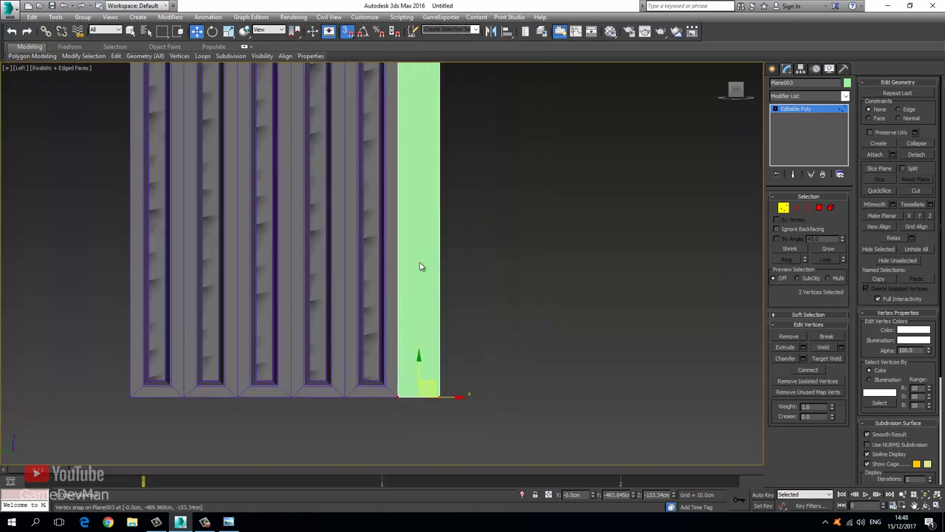
Narrow the plane by moving its outer top and bottom vertices about 1.3 cm toward the slotted strip
middle_click_drag(416, 228, 418, 340)
scroll(436, 244, "up", 4)
middle_click_drag(443, 244, 440, 367)
left_click_drag(409, 158, 378, 204)
middle_click_drag(378, 340, 379, 184)
scroll(379, 185, "down", 6)
scroll(392, 302, "up", 4)
left_click_drag(354, 276, 334, 308, "ctrl")
middle_click_drag(374, 146, 353, 334)
scroll(353, 332, "down", 1)
middle_click_drag(347, 175, 362, 305)
scroll(362, 302, "up", 2)
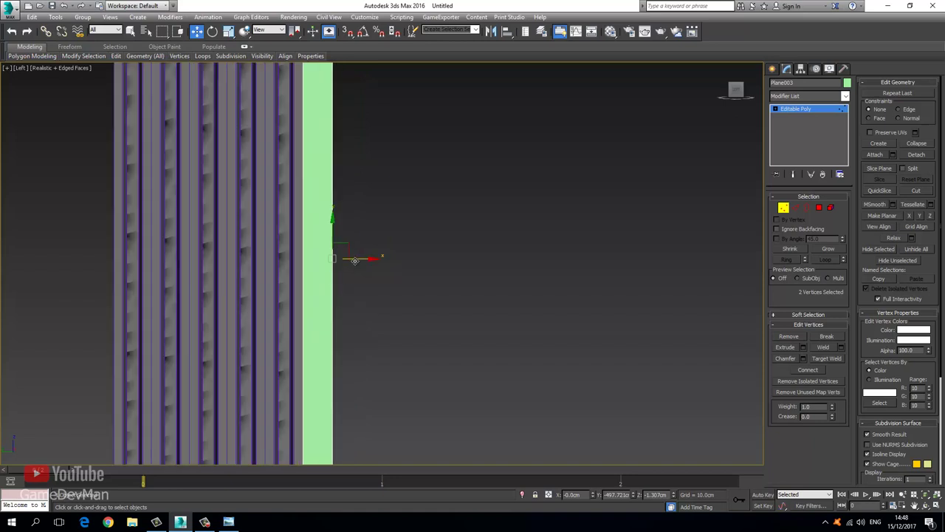
left_click_drag(355, 260, 350, 258)
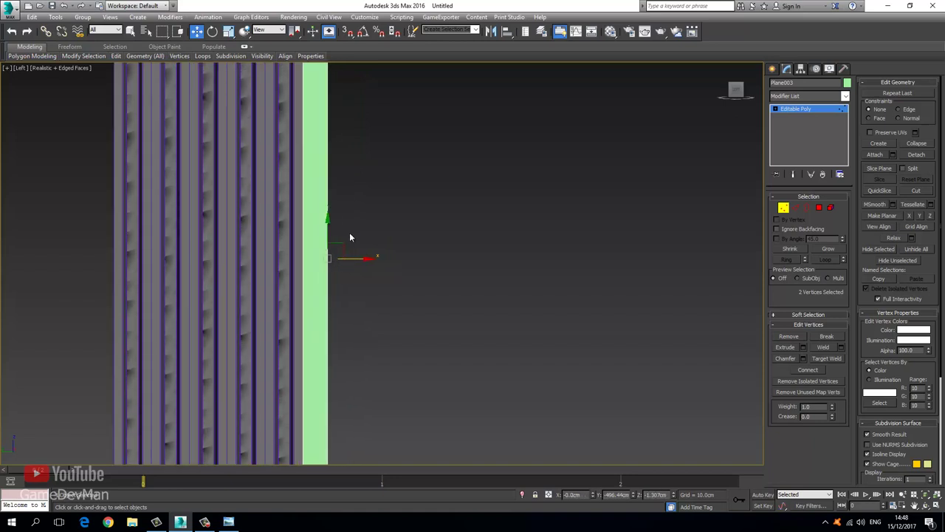
scroll(358, 255, "down", 2)
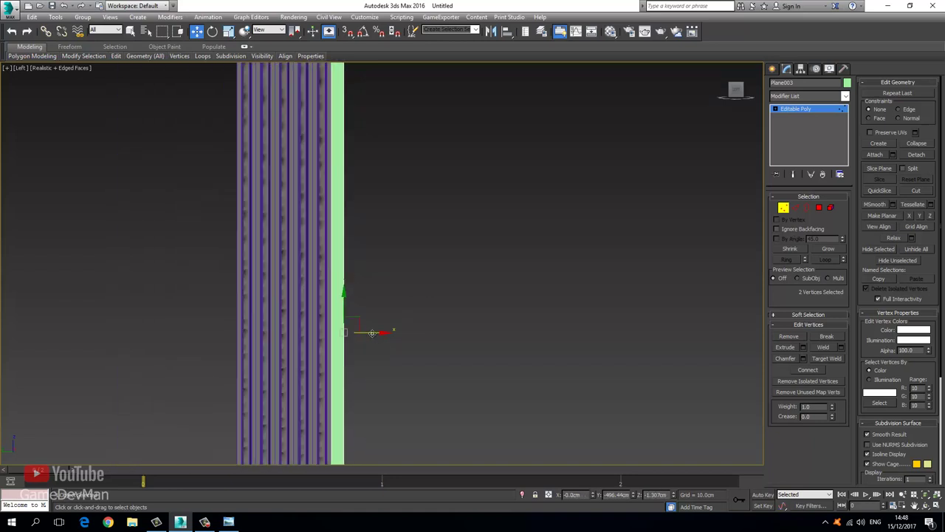
Select the plane's polygon and inset it in the Perspective view to leave a narrow border all around
left_click(819, 209)
left_click(338, 194)
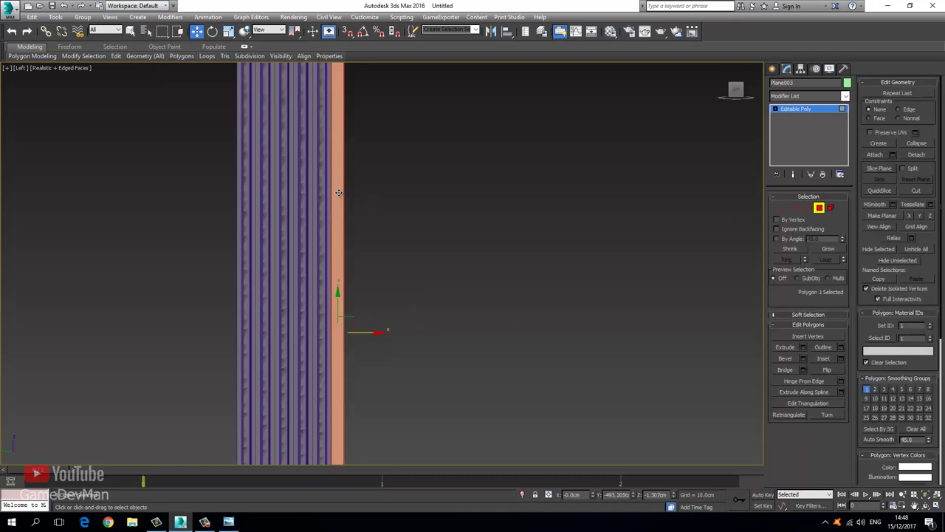
middle_click_drag(341, 144, 382, 251)
key("p")
right_click(382, 251)
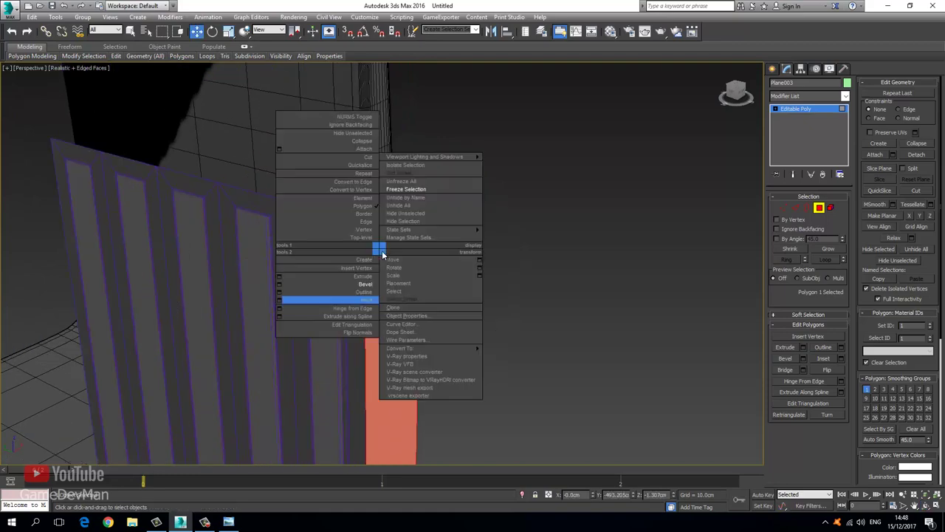
left_click(366, 298)
left_click_drag(389, 270, 389, 266)
key("w")
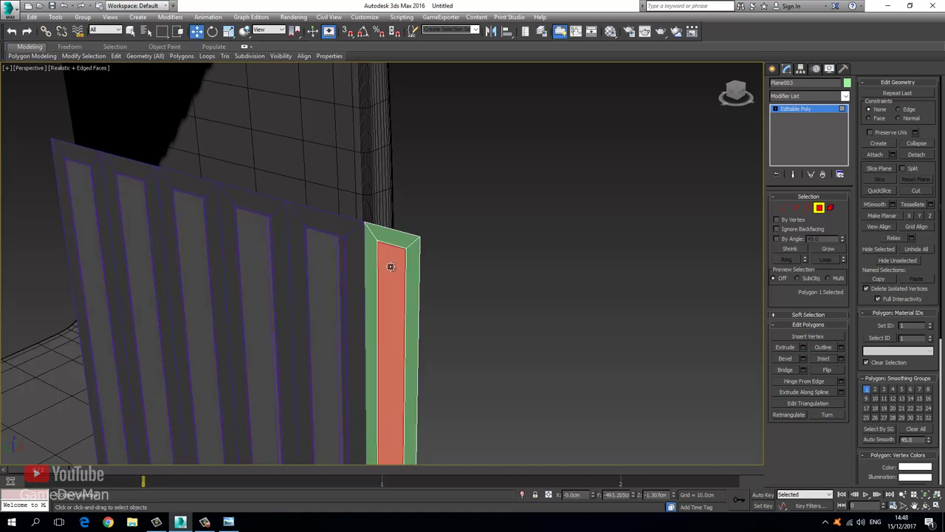
Bevel the inset polygon of the narrow plane into a tapered profile and leave polygon editing
right_click(389, 267)
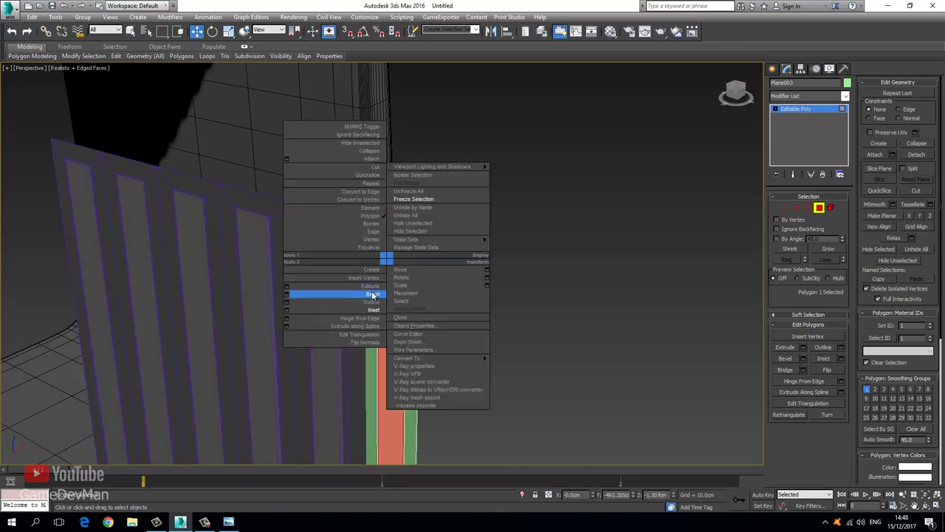
left_click(384, 291)
left_click_drag(385, 289, 381, 279)
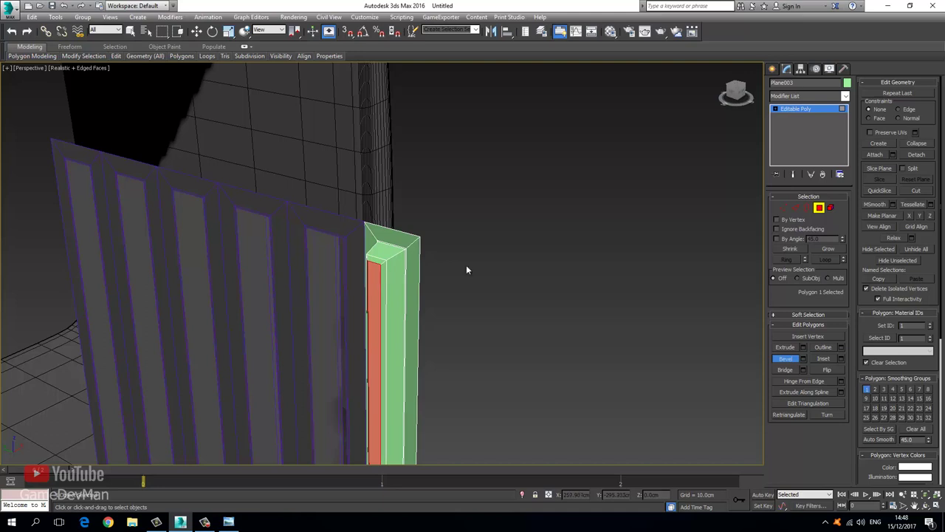
left_click(785, 110)
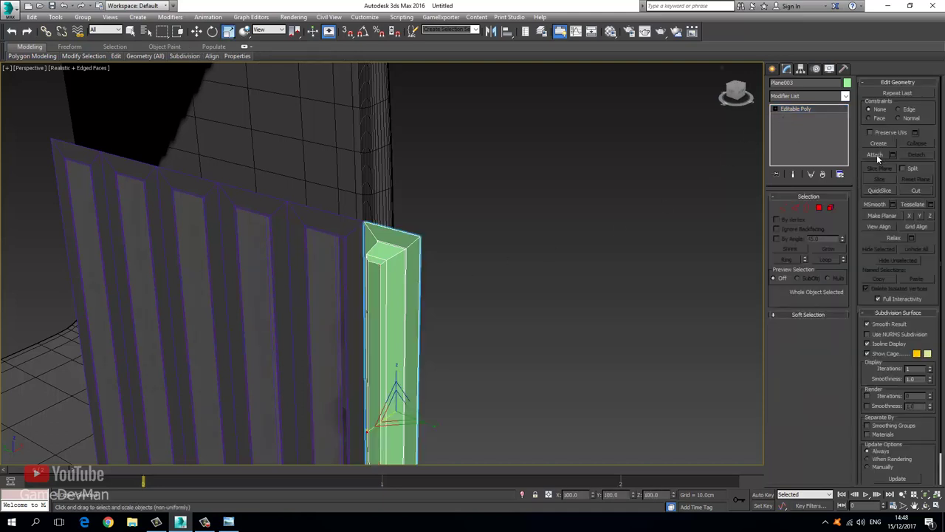
Attach the slotted strip to the beveled plane and weld the coincident vertices of the combined object
left_click(875, 154)
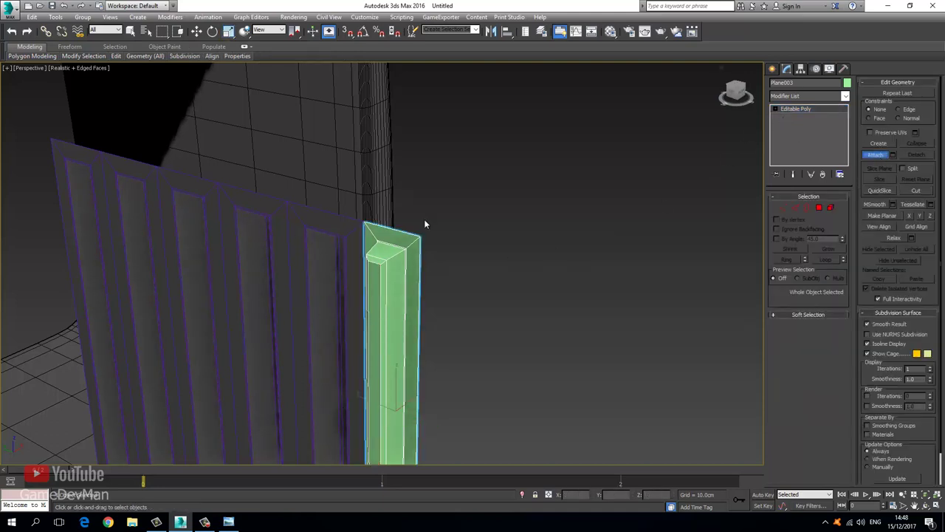
left_click(294, 218)
left_click(780, 209)
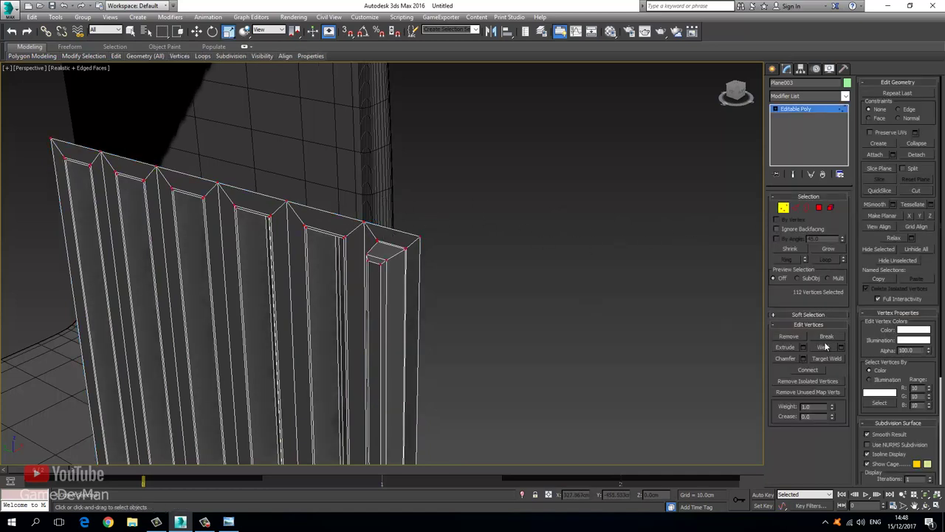
left_click(829, 209)
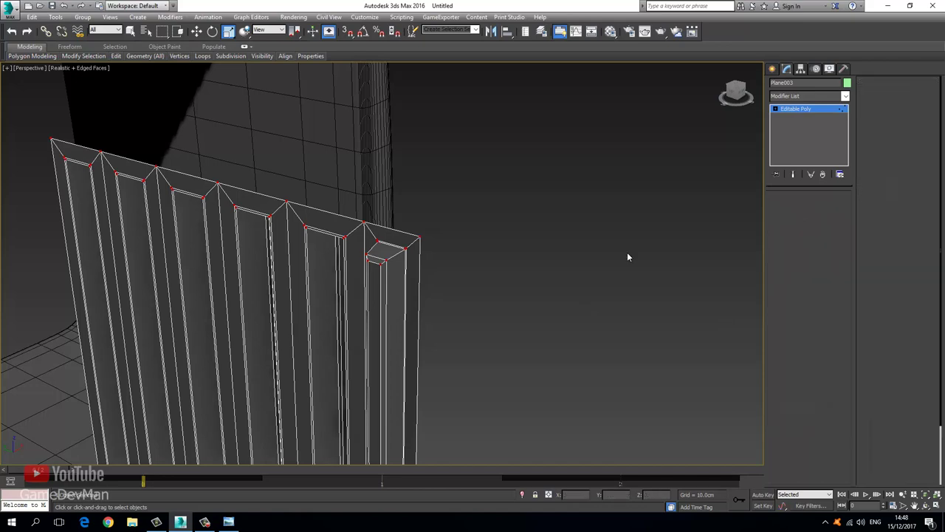
left_click(411, 251)
left_click(795, 109)
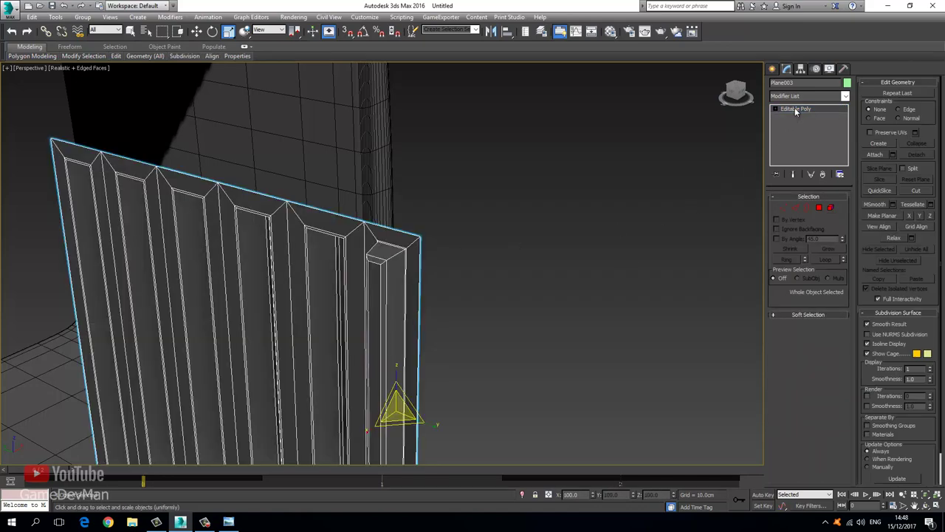
Add a TurboSmooth modifier to the combined grille strip
left_click(798, 96)
key("t")
key("t")
key("t")
key("t")
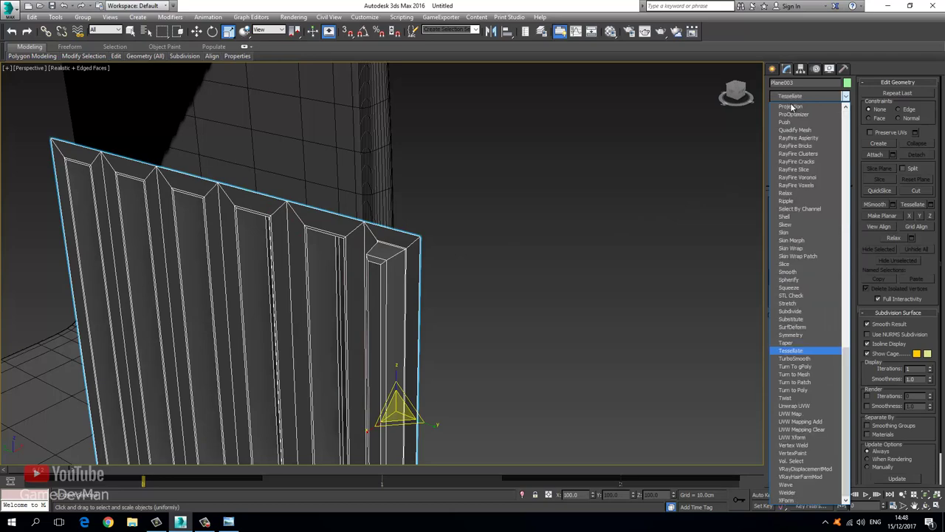
key("Return")
Hide the edged faces, deselect the strip, and examine how its slots and ends look when smoothed
middle_click_drag(438, 272, 472, 239)
middle_click_drag(440, 201, 445, 241)
scroll(462, 227, "down", 3)
key("F4")
left_click(564, 188)
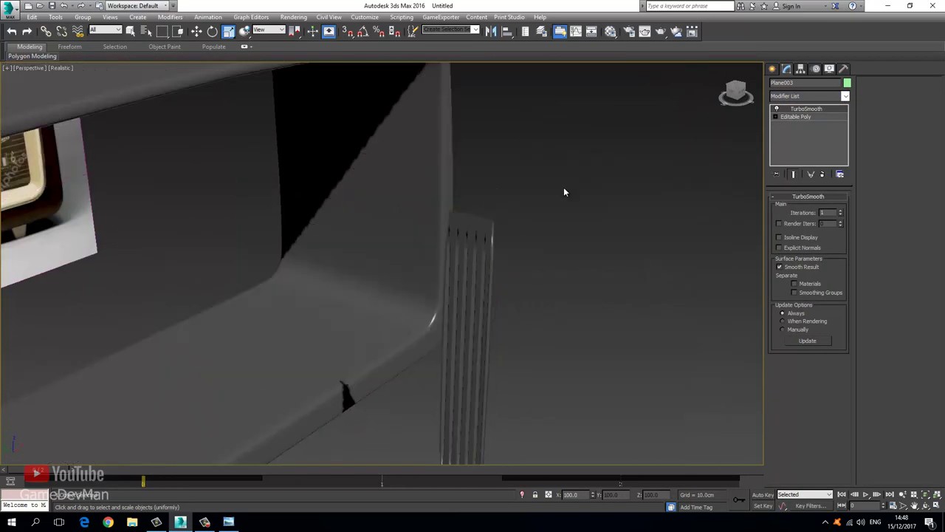
scroll(564, 189, "up", 2)
scroll(325, 249, "down", 1)
middle_click_drag(296, 257, 393, 234)
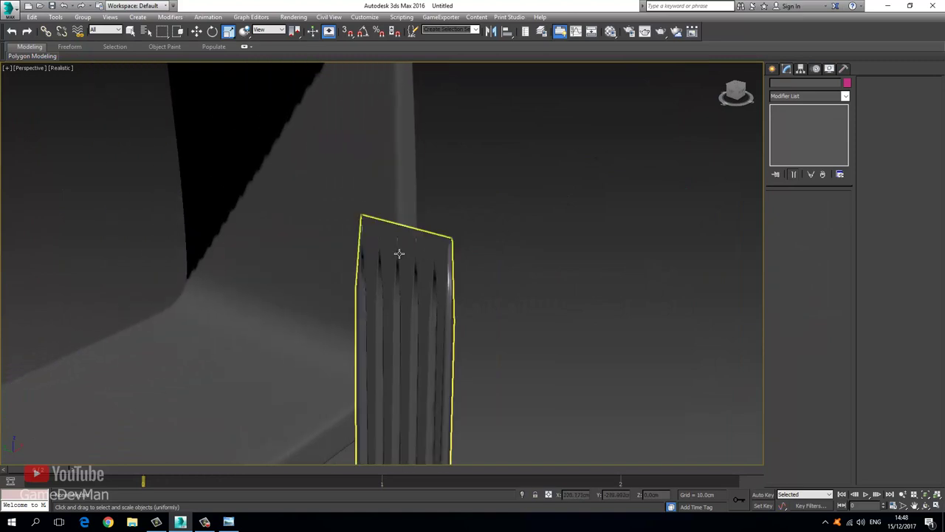
Edit the strip's Editable Poly edges with edged faces shown and insert a horizontal edge loop close to its top end
left_click(399, 253)
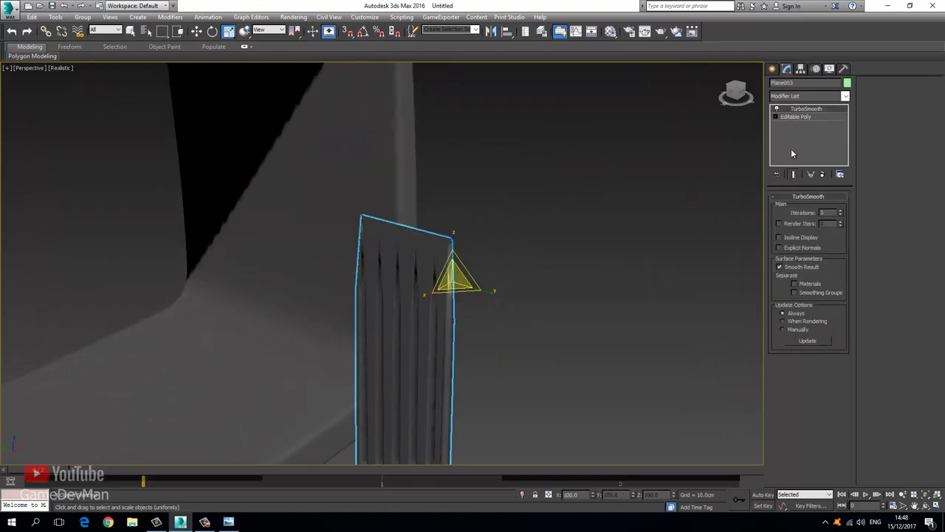
left_click(796, 117)
key("2")
middle_click_drag(634, 229, 404, 227, "alt")
key("F4")
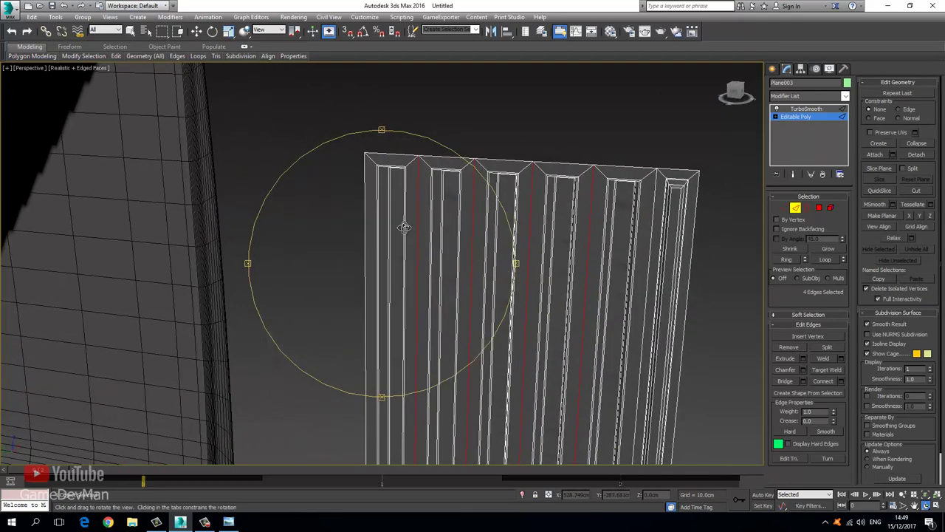
left_click(197, 31)
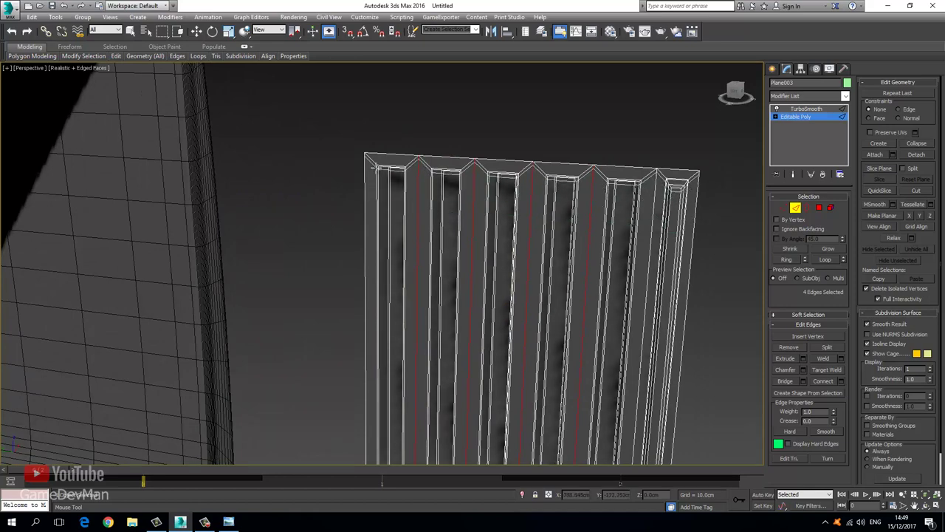
left_click(376, 166)
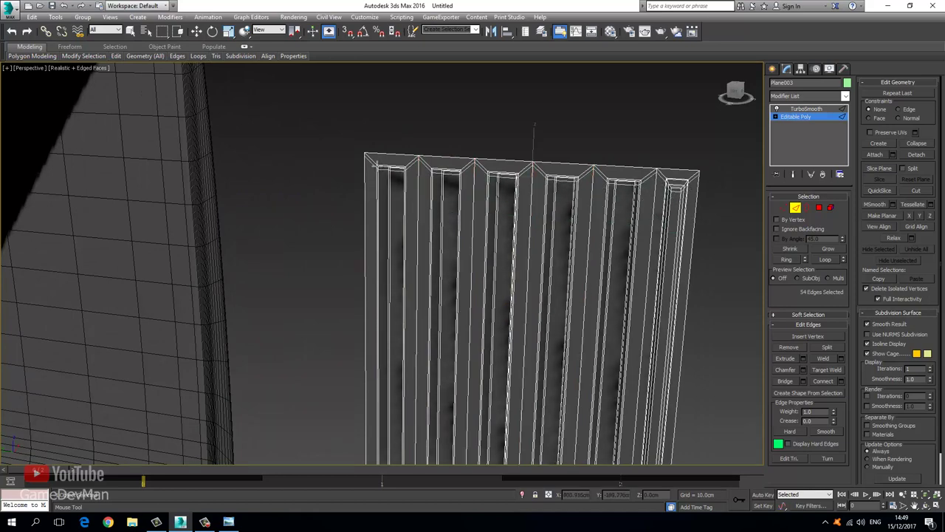
Insert another horizontal edge loop close to the bottom end of the grille strip
middle_click_drag(378, 230, 394, 151)
middle_click_drag(373, 370, 369, 295)
middle_click_drag(376, 333, 371, 122)
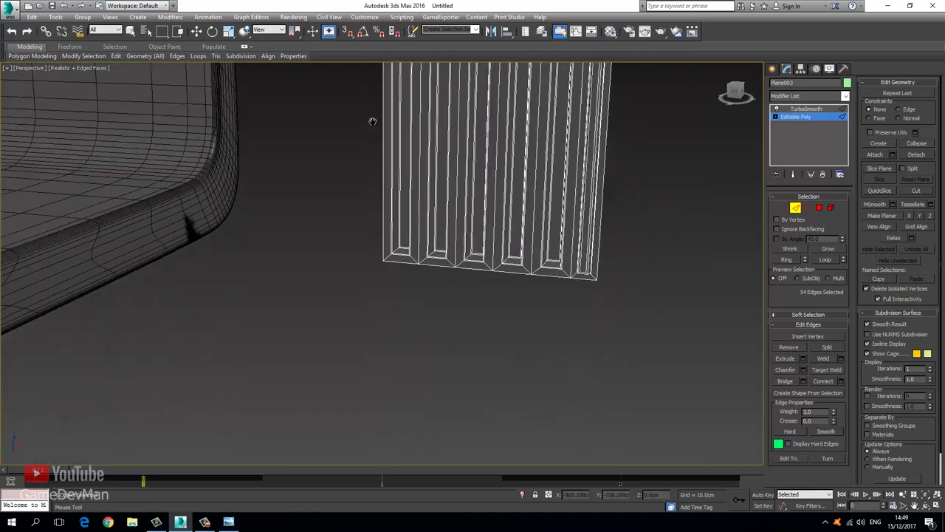
scroll(372, 186, "up", 3)
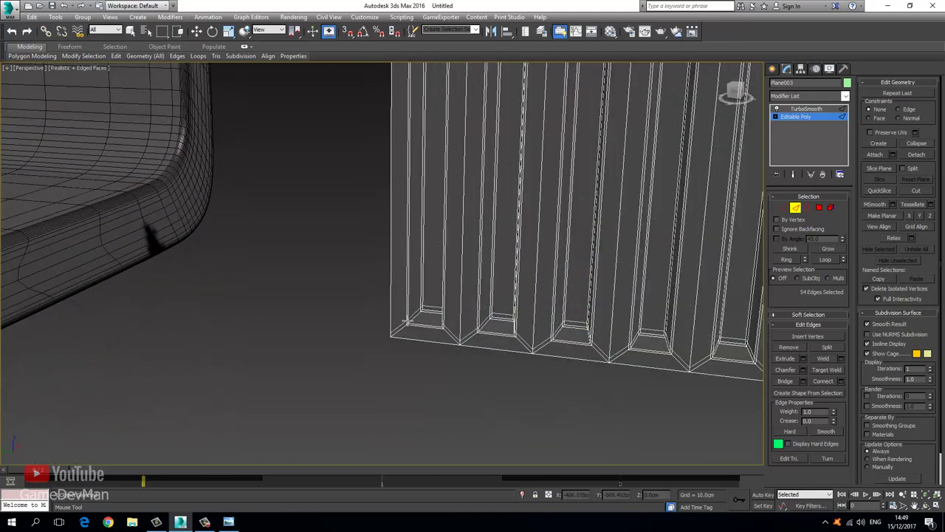
key("w")
middle_click_drag(414, 270, 363, 288, "alt")
scroll(363, 289, "down", 2)
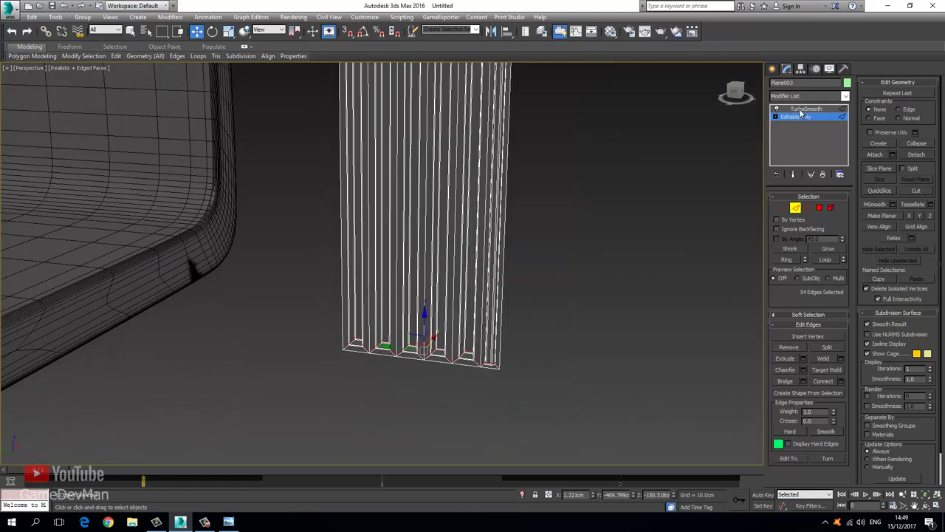
Return to the TurboSmooth level, deselect the strip, and inspect the smoothed mesh
left_click(797, 110)
left_click(623, 233)
middle_click_drag(565, 247, 532, 342)
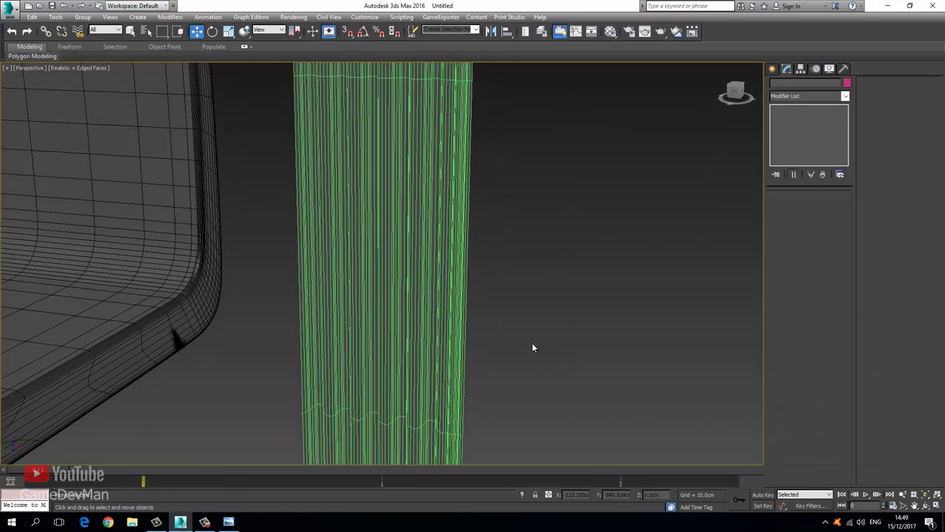
Hide the edged faces and examine the smoothed strip's slot ends and surface shading up close
key("F4")
middle_click_drag(502, 251, 510, 332)
scroll(510, 332, "down", 3)
left_click(459, 236)
middle_click_drag(473, 143, 454, 210)
scroll(454, 240, "up", 4)
key("m")
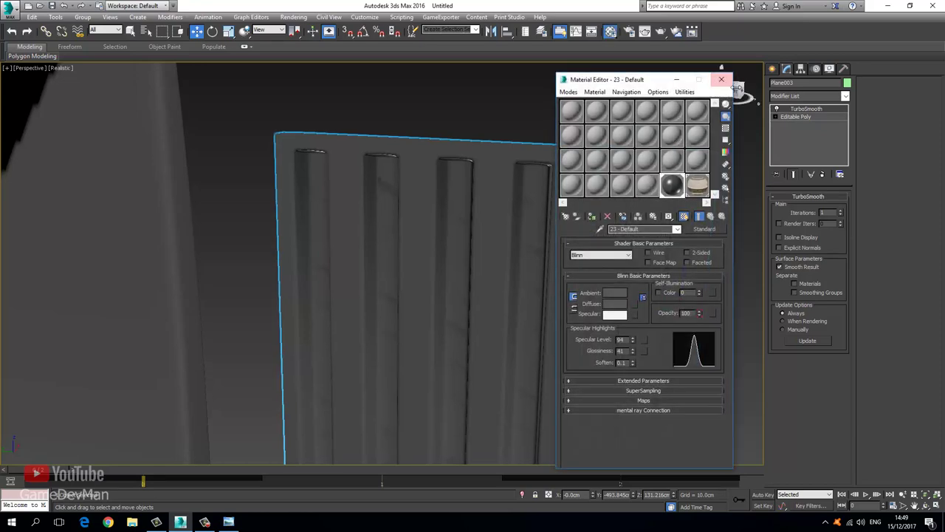
left_click(721, 79)
left_click(493, 114)
middle_click_drag(525, 216, 483, 131)
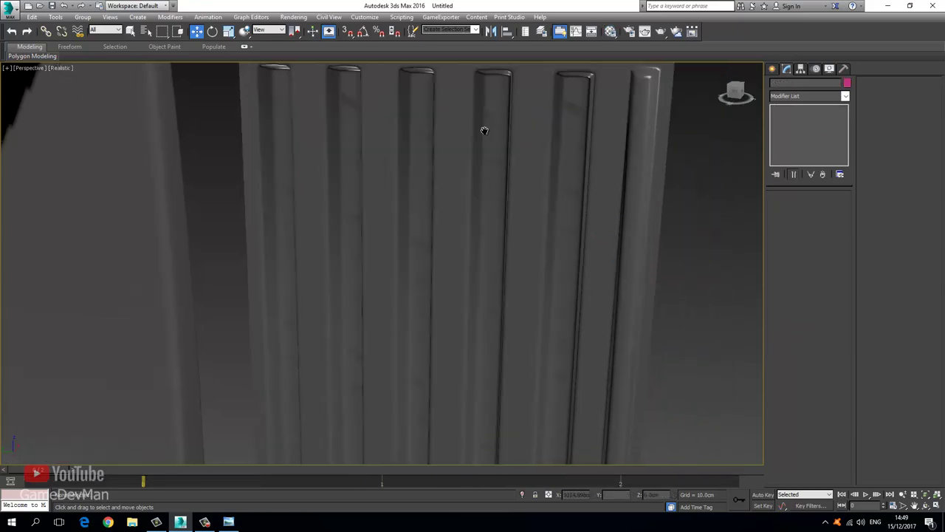
scroll(483, 130, "down", 4)
Set the strip's TurboSmooth iterations to 2 and check the slot ends from several angles
left_click(479, 190)
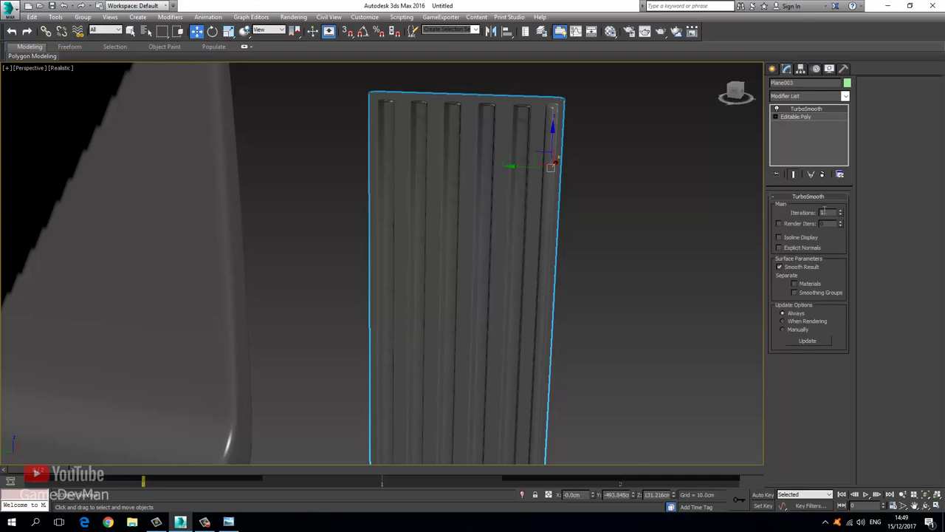
left_click(723, 218)
scroll(614, 184, "down", 1)
scroll(422, 152, "up", 4)
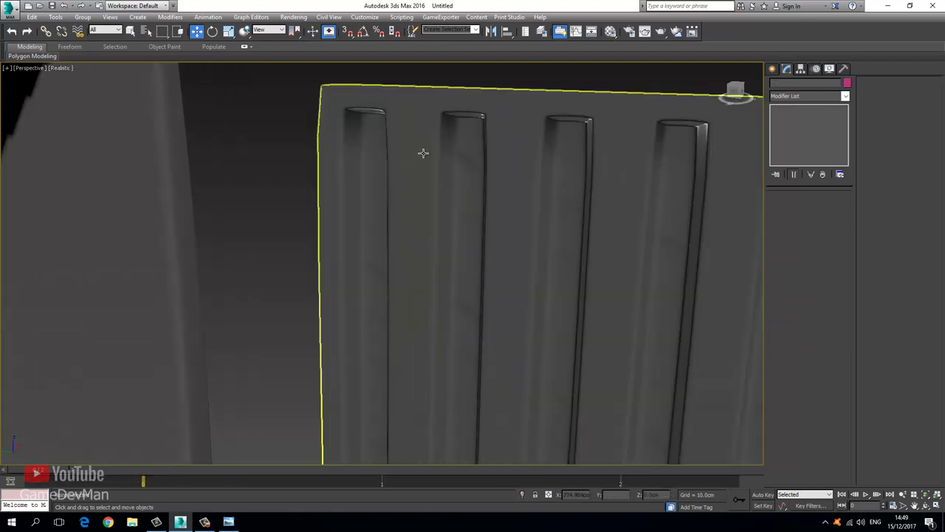
left_click(437, 169)
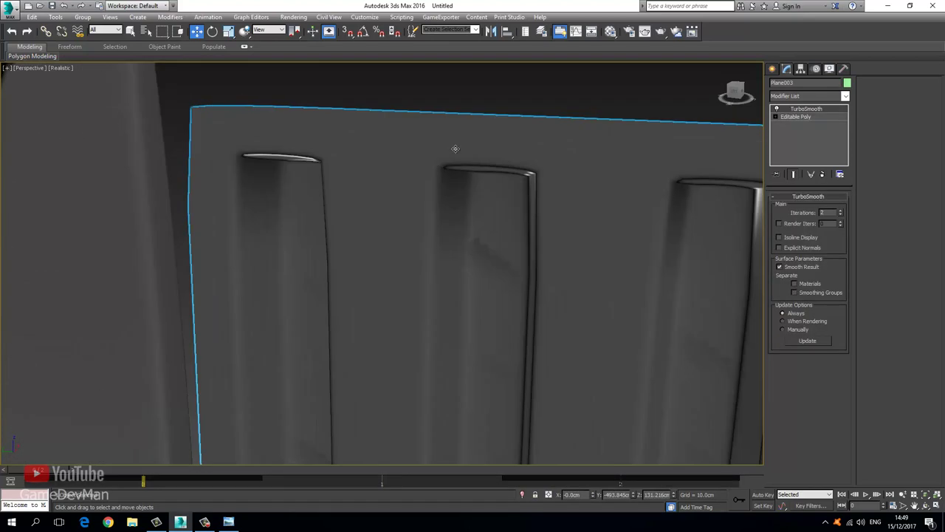
scroll(391, 185, "down", 4)
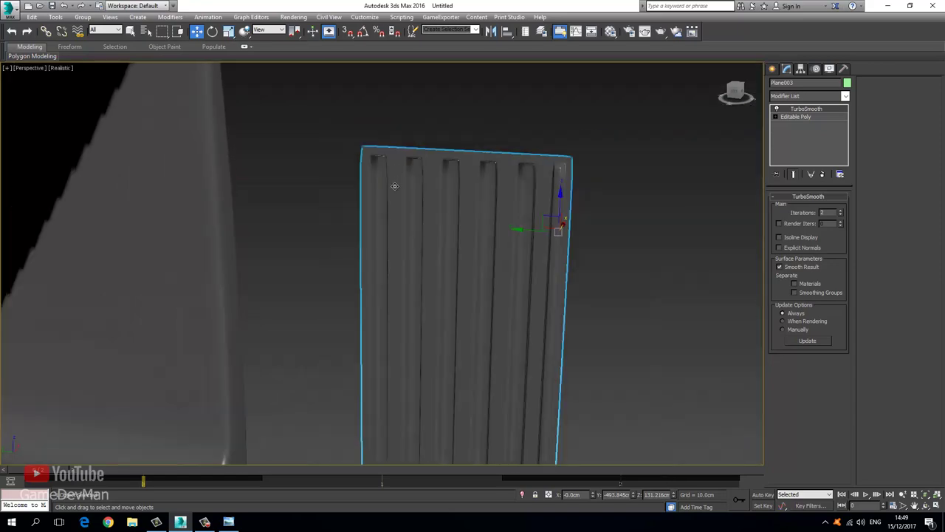
middle_click_drag(422, 230, 419, 209, "alt")
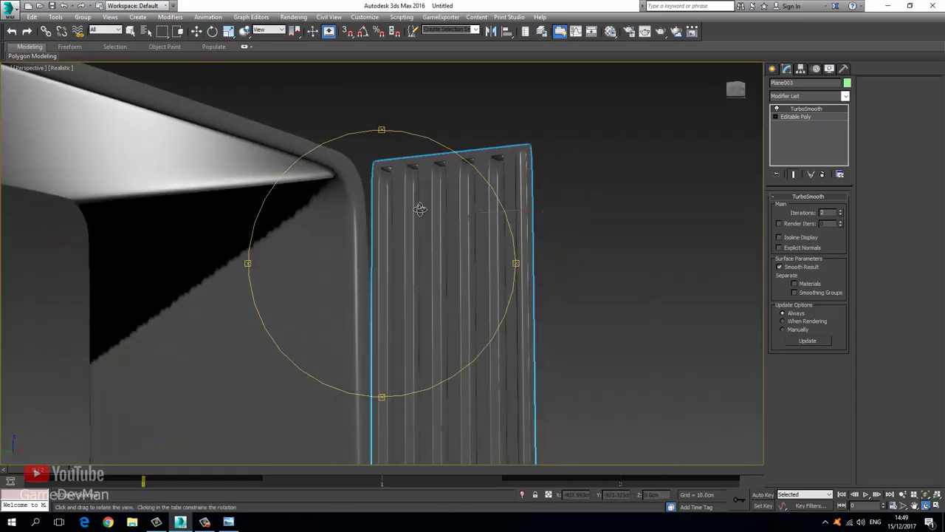
mouse_move(419, 209)
left_mouse_down()
mouse_move(445, 211)
mouse_move(411, 193)
left_mouse_up()
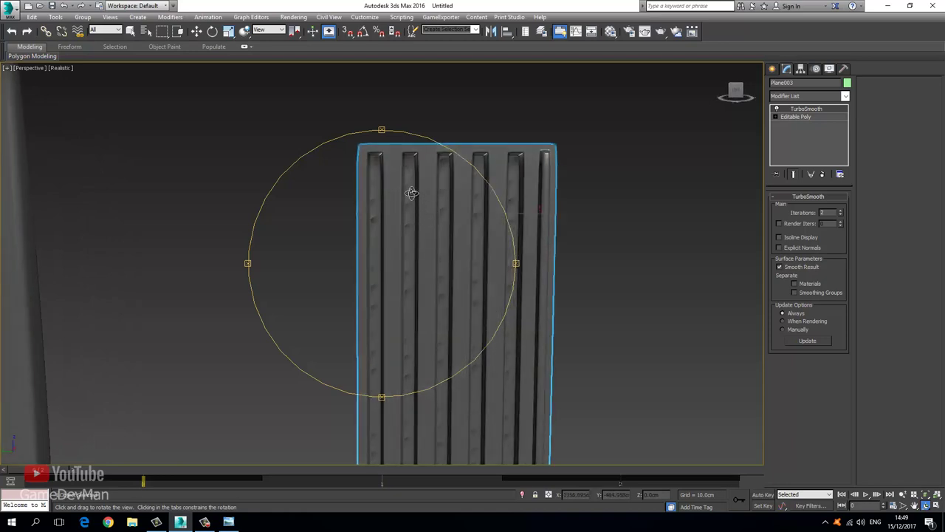
scroll(412, 192, "up", 6)
left_click(197, 31)
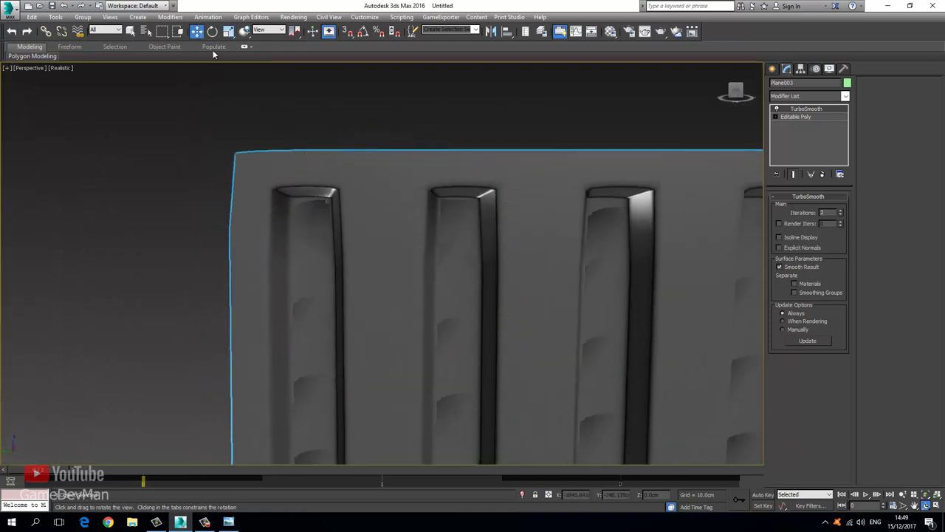
scroll(328, 184, "down", 6)
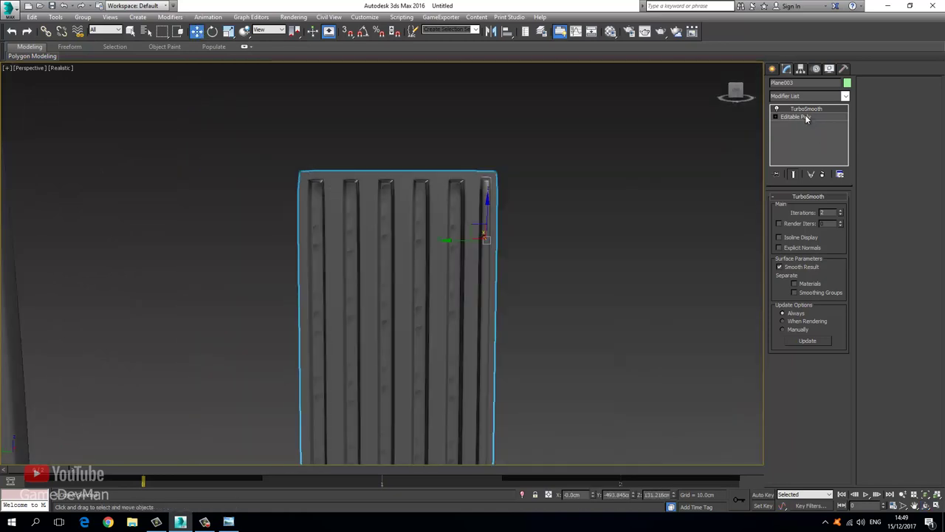
Turn on snapping and delete the TurboSmooth modifier from the grille strip, leaving only its Editable Poly
left_click(806, 118)
middle_click_drag(443, 196, 451, 175)
key("s")
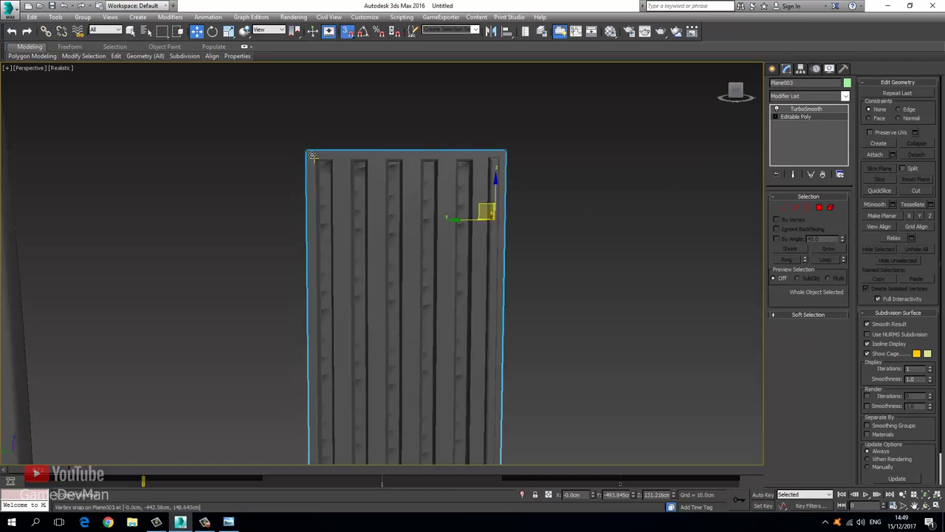
left_click_drag(307, 153, 508, 156, "shift")
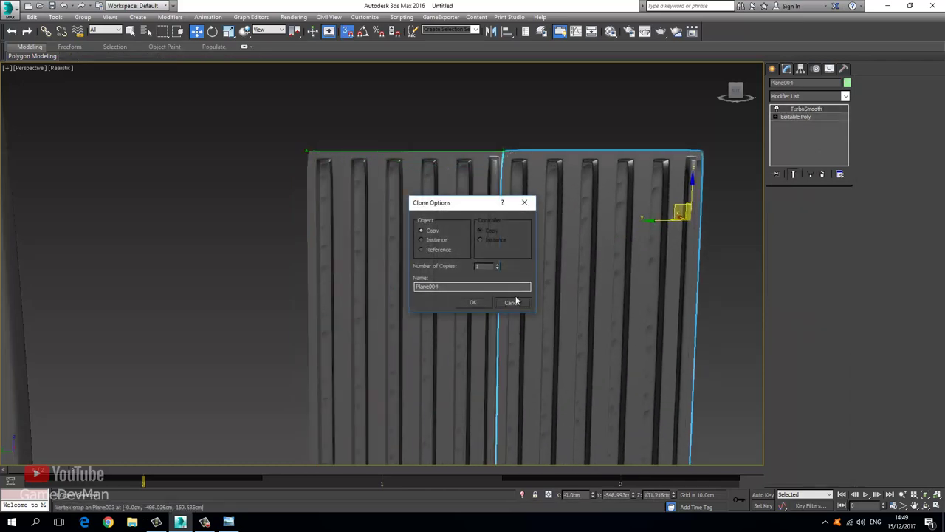
left_click(510, 302)
right_click(813, 109)
left_click(834, 123)
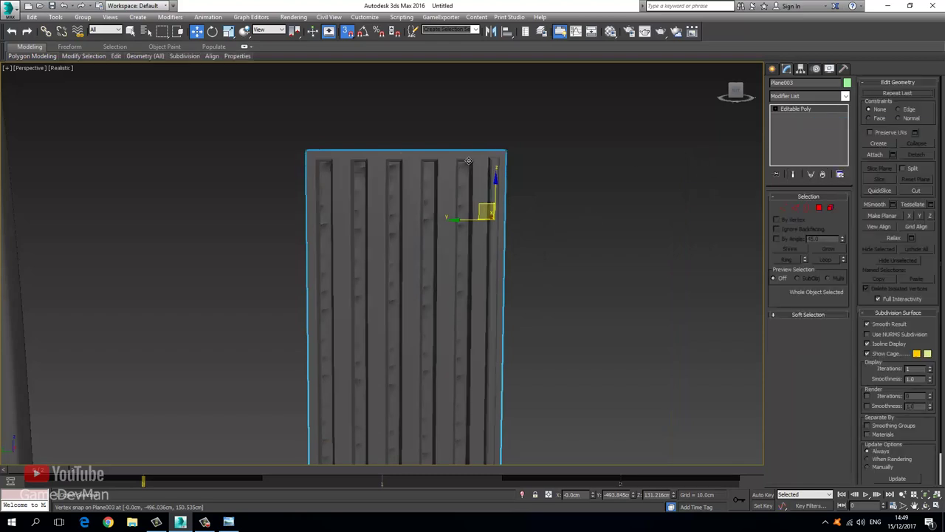
Try to clone the grille strip as two copies snapped side by side in perspective and attach them together
left_click_drag(307, 150, 513, 156, "shift")
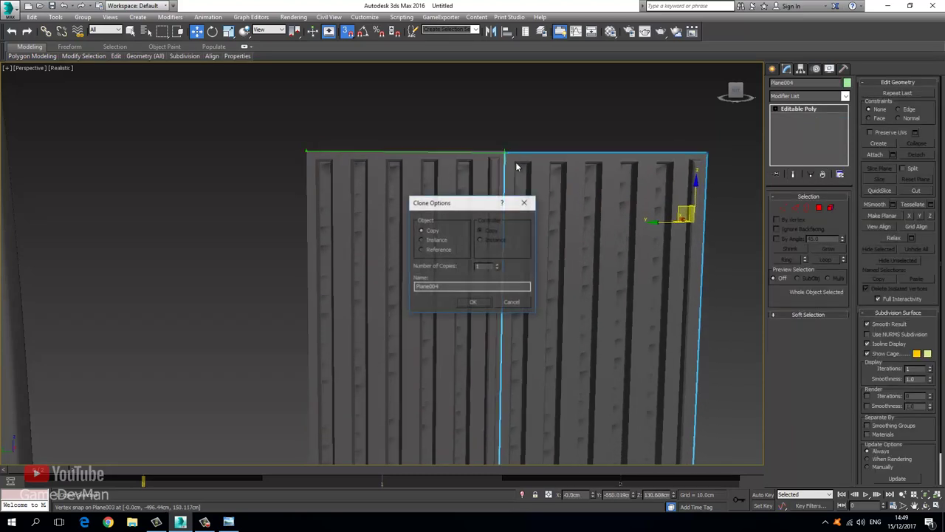
left_click(475, 301)
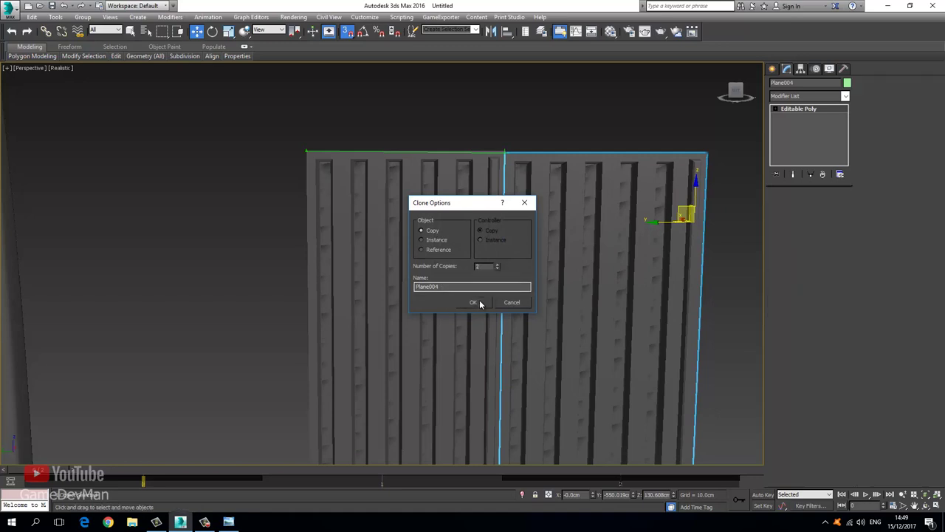
middle_click_drag(594, 248, 483, 217)
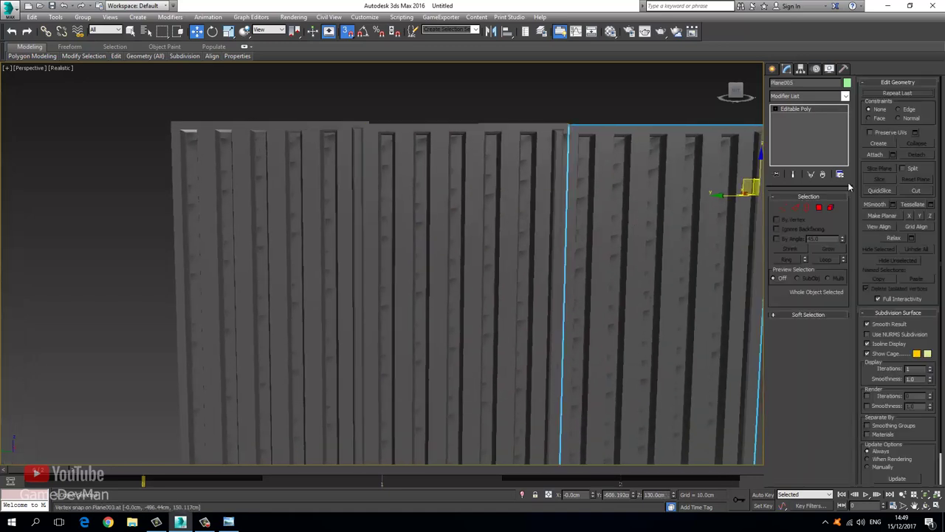
left_click(875, 156)
left_click(525, 169)
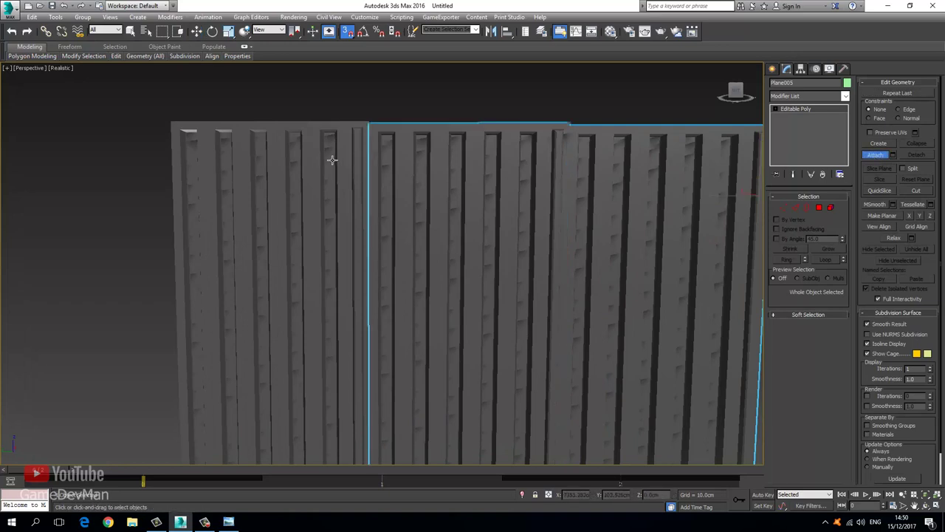
left_click(332, 158)
Undo the attachments and the cloning so that only the original grille strip is left
key("ctrl+z")
key("ctrl+z")
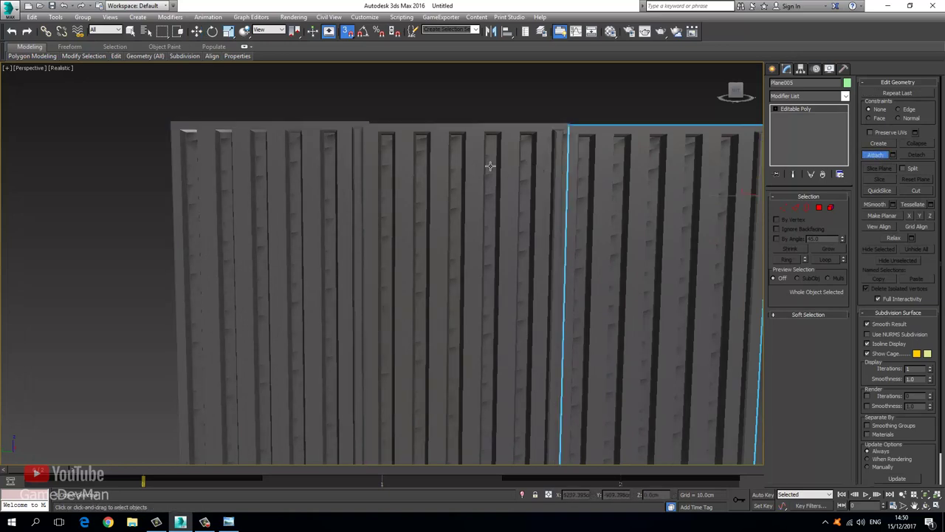
right_click(594, 166)
key("ctrl+z")
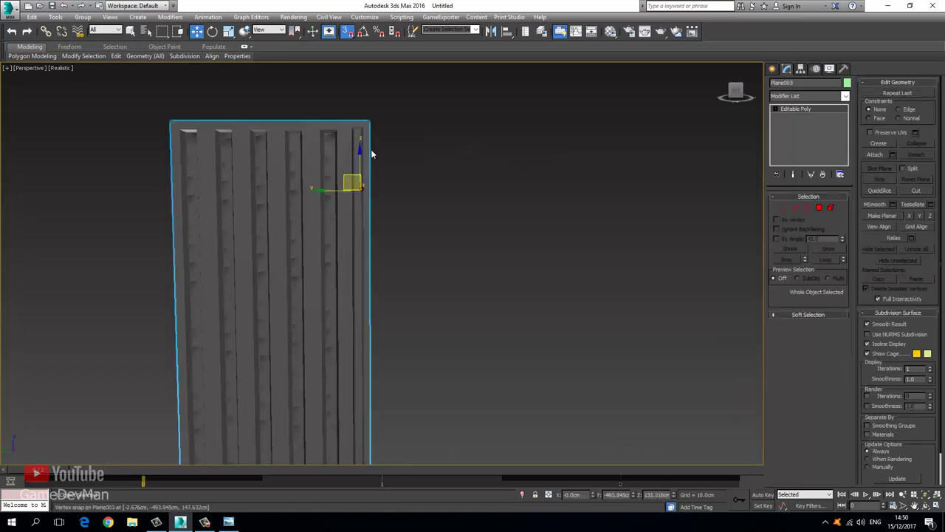
In the Left view, clone the grille strip as two copies placed edge to edge with vertex snapping
key("f")
middle_click_drag(375, 148, 338, 157)
key("l")
scroll(252, 190, "up", 3)
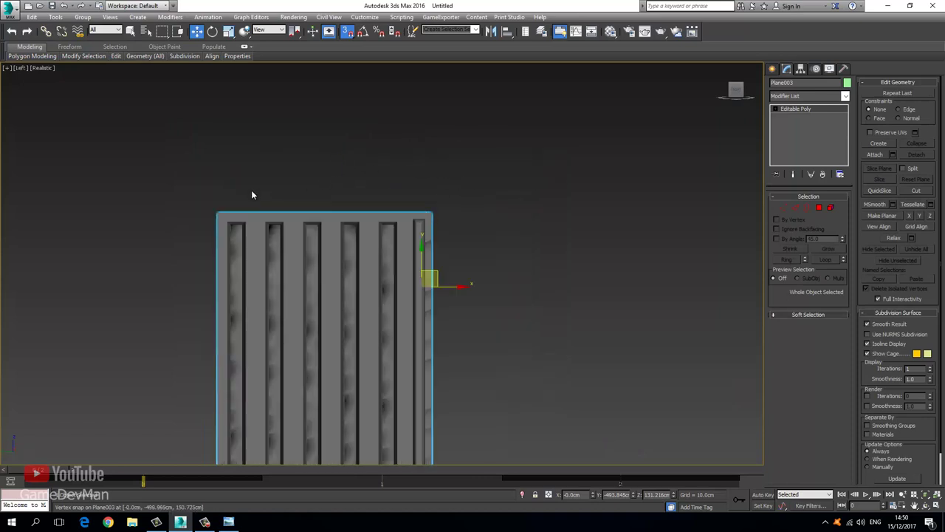
left_click_drag(218, 212, 438, 214, "shift")
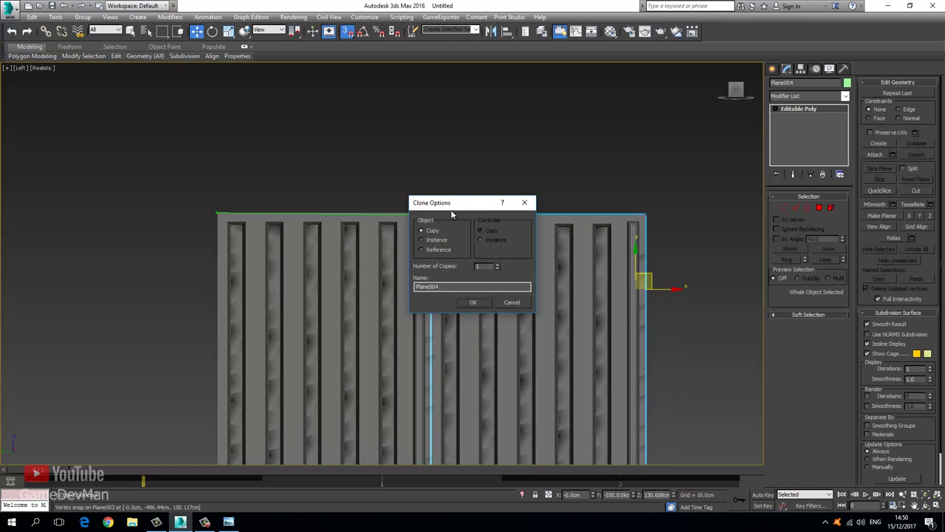
left_click(474, 303)
Snap both copied strips upward so that their top corners line up with the adjoining strips
scroll(434, 213, "up", 5)
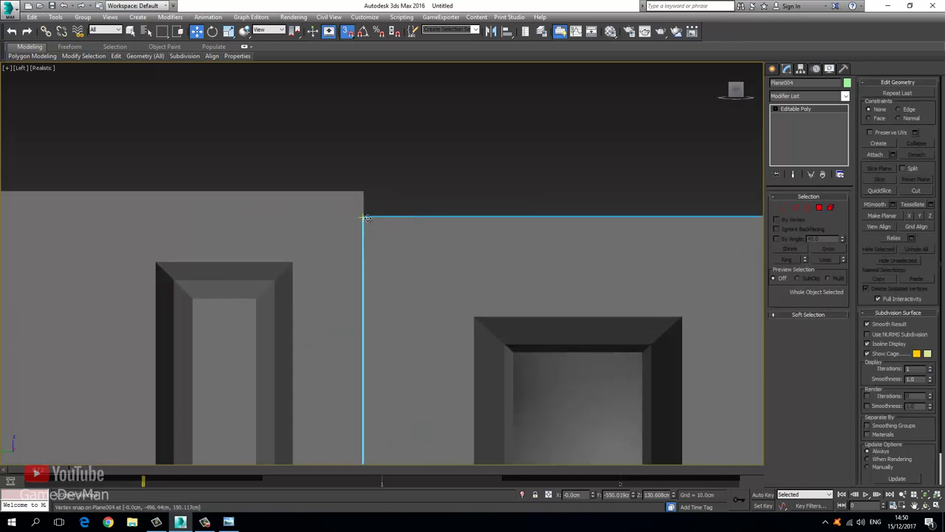
left_click_drag(366, 218, 366, 193)
scroll(493, 214, "down", 7)
middle_click_drag(728, 219, 489, 213)
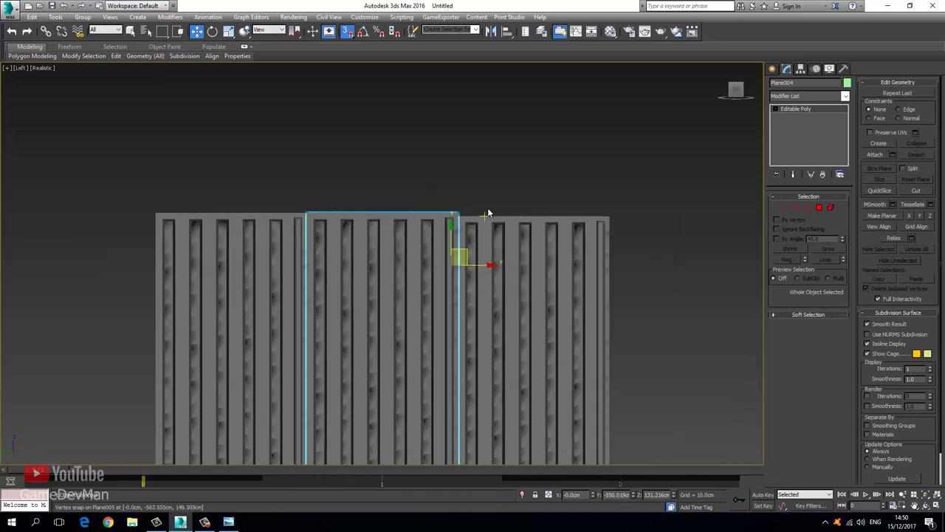
scroll(489, 212, "up", 4)
left_click_drag(374, 242, 373, 224)
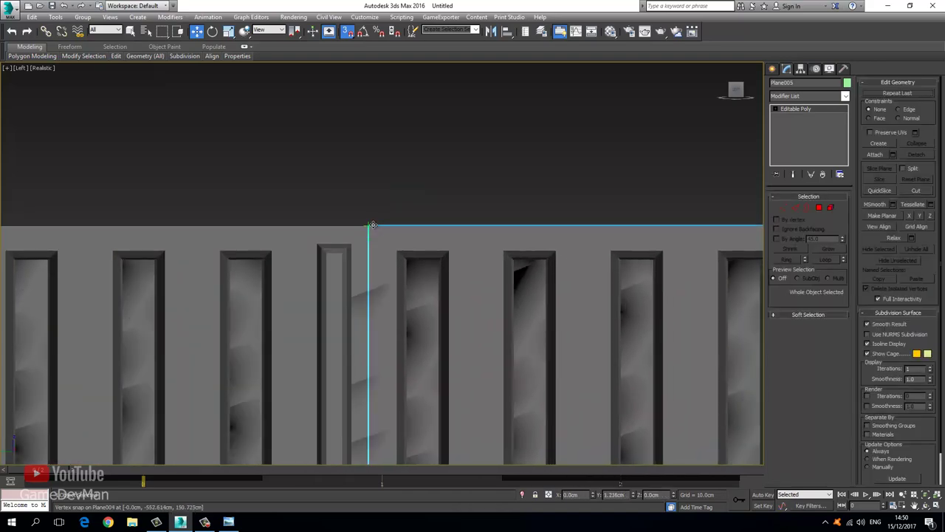
scroll(317, 225, "down", 7)
middle_click_drag(278, 263, 365, 184)
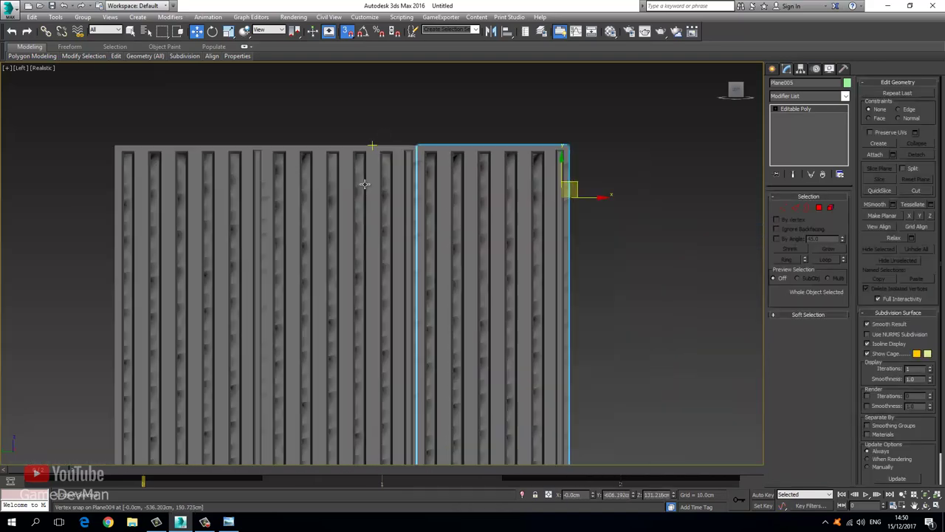
Check the strips' lower edge alignment and attach the other two strips to the outermost copy
scroll(373, 184, "down", 2)
middle_click_drag(365, 384, 398, 66)
scroll(372, 385, "up", 6)
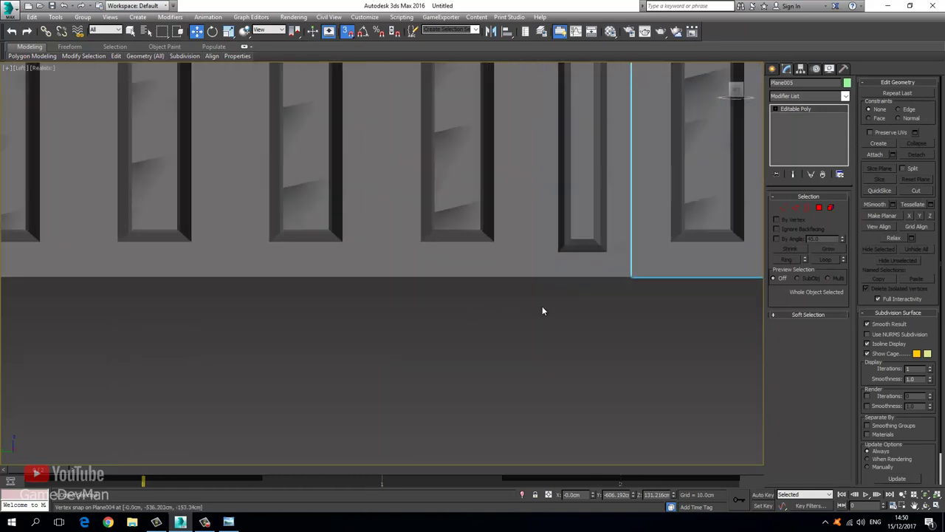
left_click(572, 318)
left_click(570, 303)
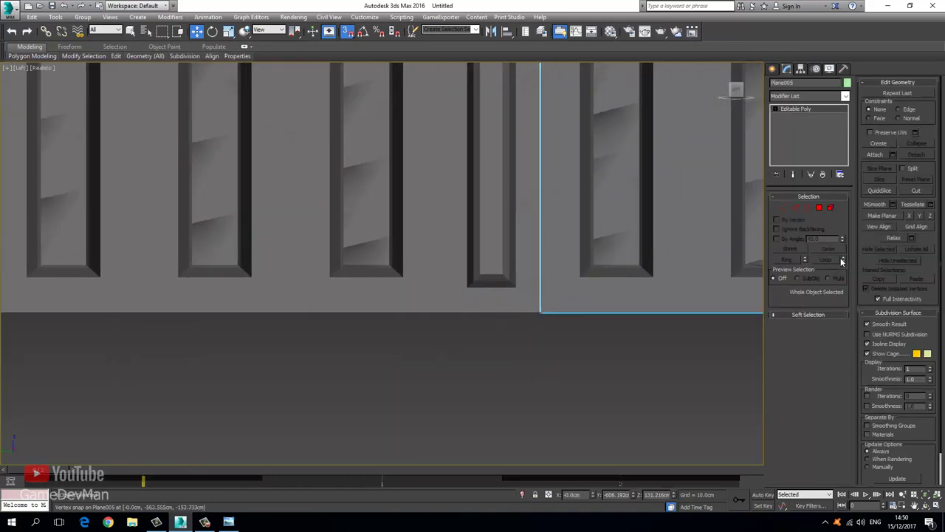
left_click(879, 154)
scroll(557, 299, "down", 4)
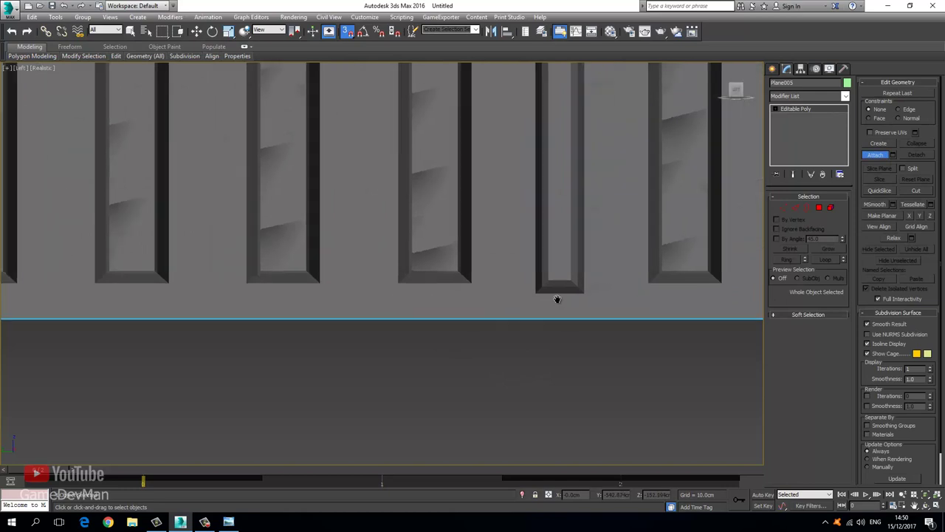
left_click(286, 244)
Select the polygons of the narrow dividing section at the grille's outer end and delete them
scroll(318, 266, "down", 3)
middle_click_drag(348, 263, 399, 355)
scroll(479, 221, "up", 5)
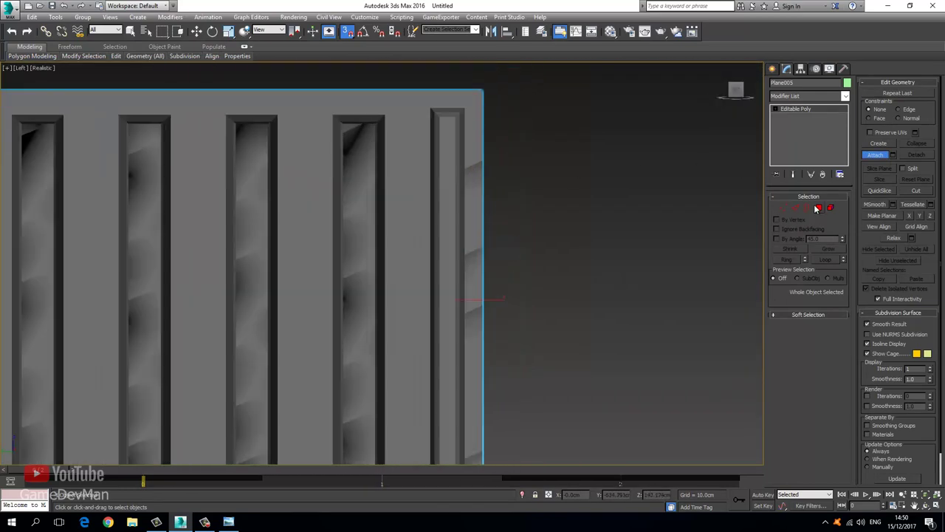
left_click(818, 209)
key("ctrl+a")
left_click_drag(424, 186, 422, 186)
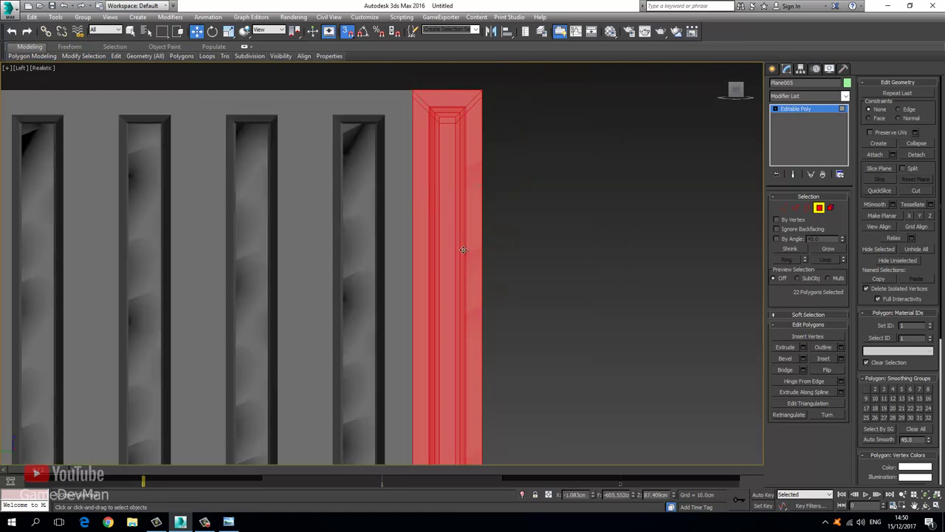
middle_click_drag(465, 247, 457, 148)
scroll(456, 148, "down", 5)
key("Delete")
Delete the leftover polygons of the dividing section at the grille's lower outer corner
middle_click_drag(489, 393, 478, 208)
scroll(478, 208, "down", 2)
scroll(443, 344, "up", 3)
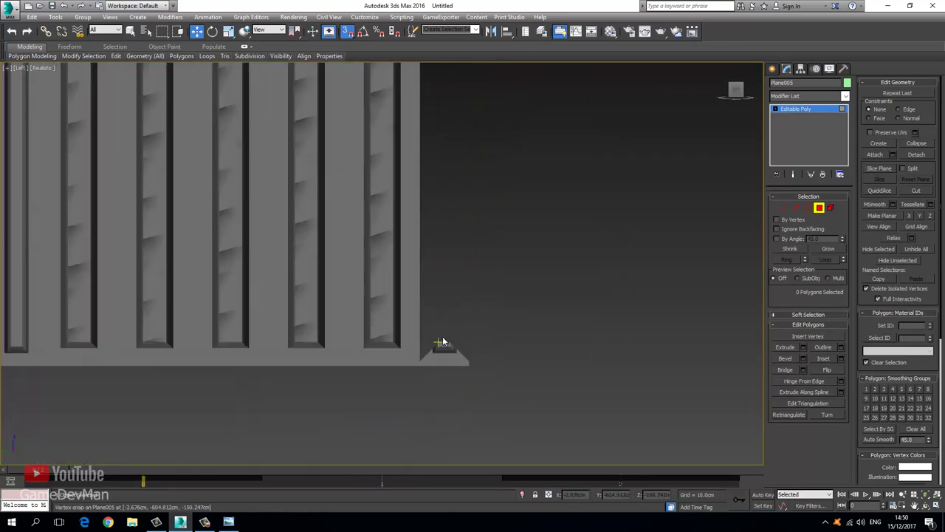
left_click_drag(428, 386, 435, 381)
key("Delete")
scroll(488, 310, "down", 5)
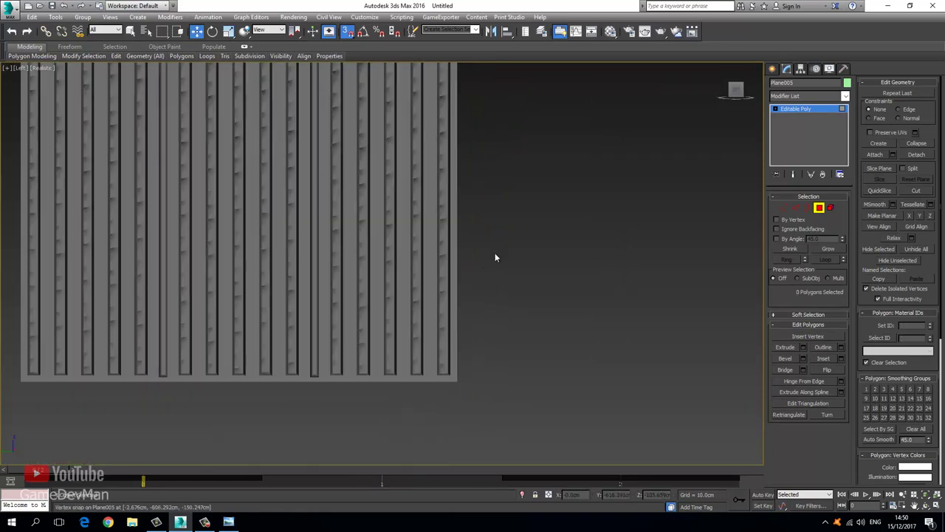
Leave polygon editing and center the combined grille's pivot on the object
left_click(806, 111)
left_click(800, 68)
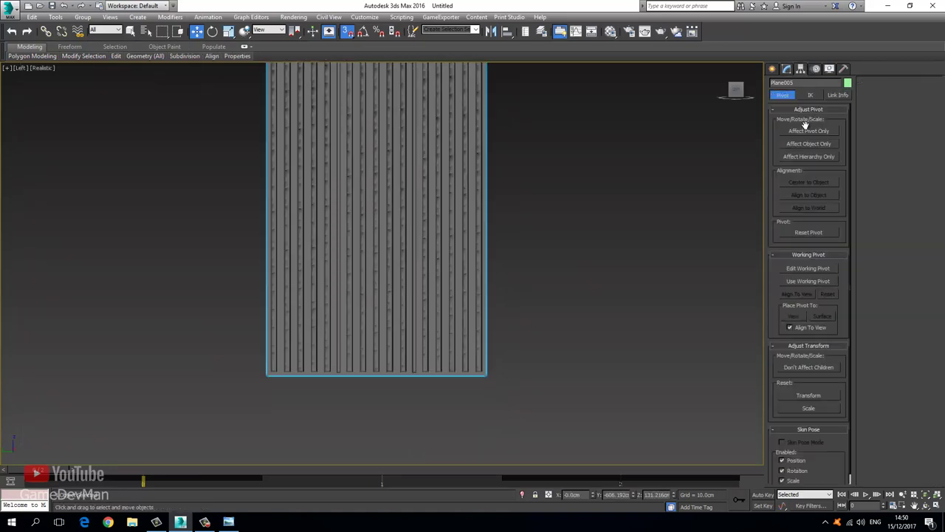
left_click(808, 131)
left_click(802, 182)
left_click(820, 130)
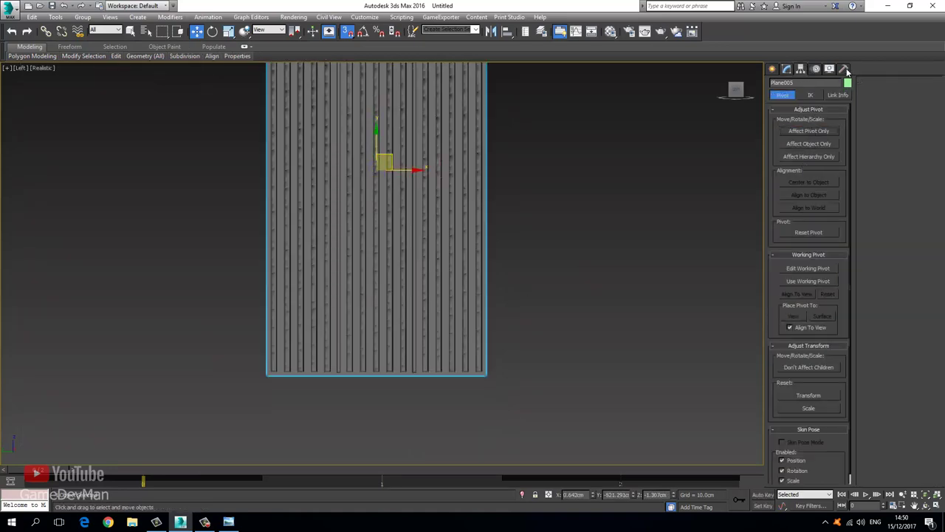
left_click(787, 69)
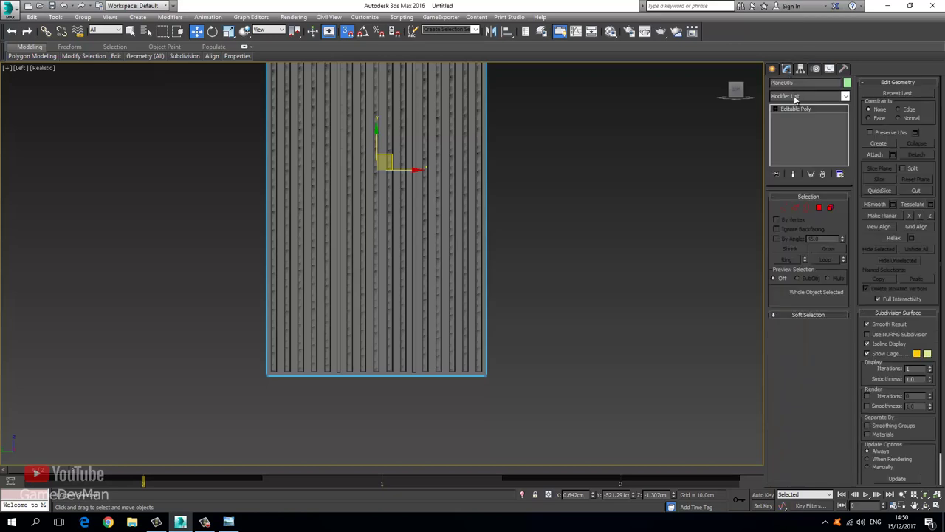
Compare the upper end of the combined grille with the side vent in the reference photo
scroll(490, 301, "down", 4)
scroll(390, 195, "up", 4)
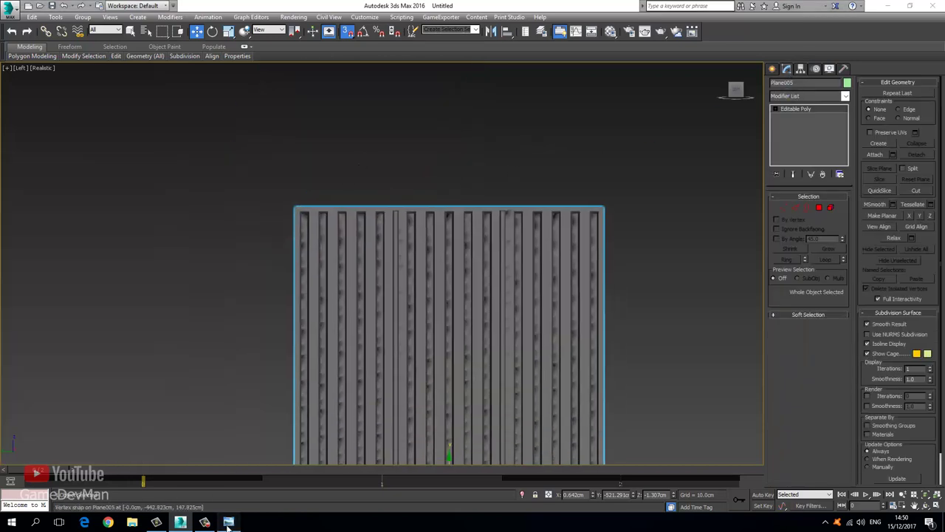
left_click(229, 521)
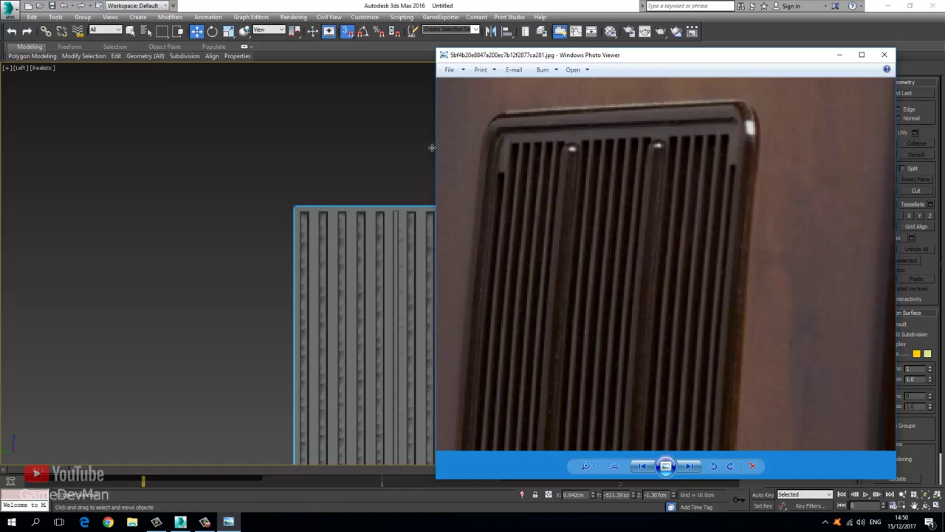
left_click(293, 188)
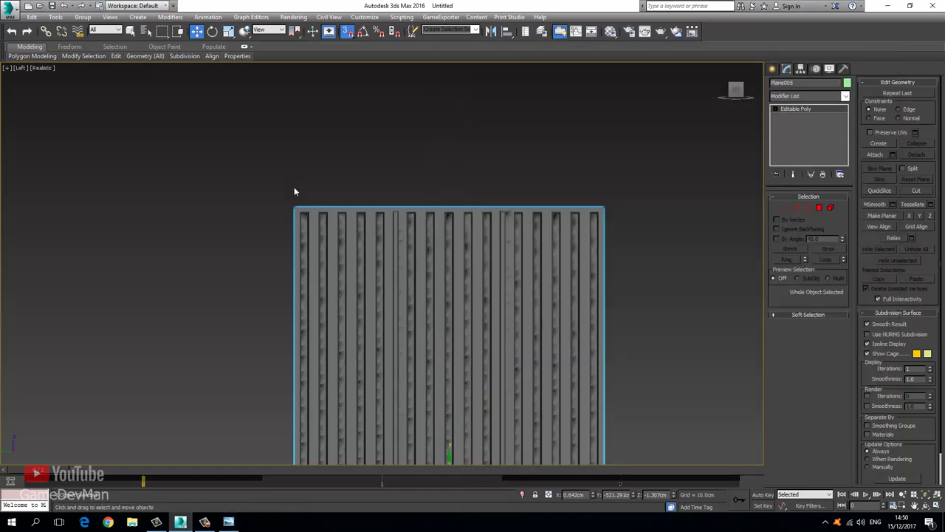
Turn off snapping and weld the grille's vertices so the attached strips share one continuous outer border
left_click(810, 208)
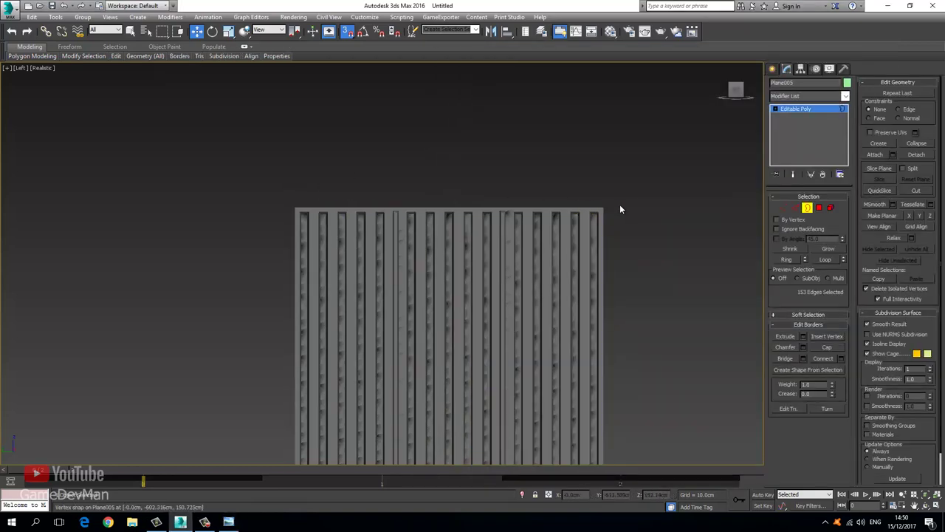
key("s")
left_click(581, 208)
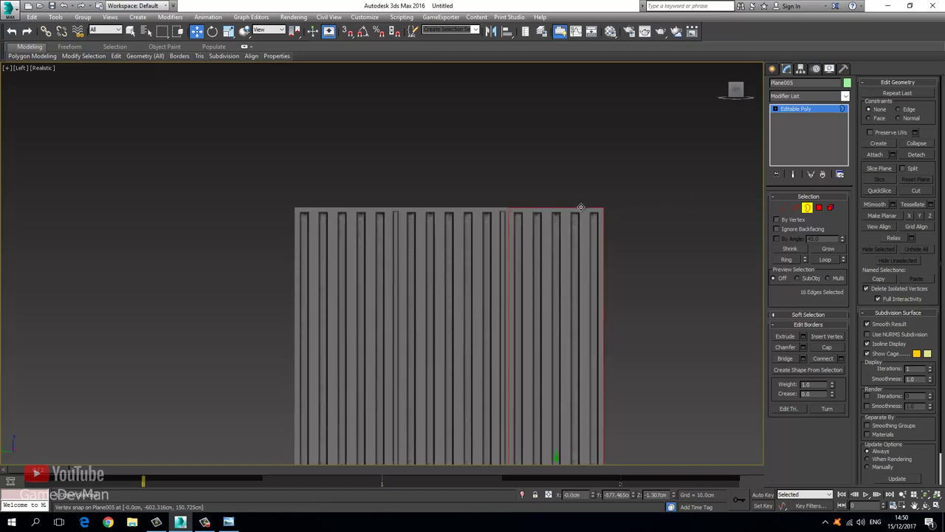
left_click(783, 207)
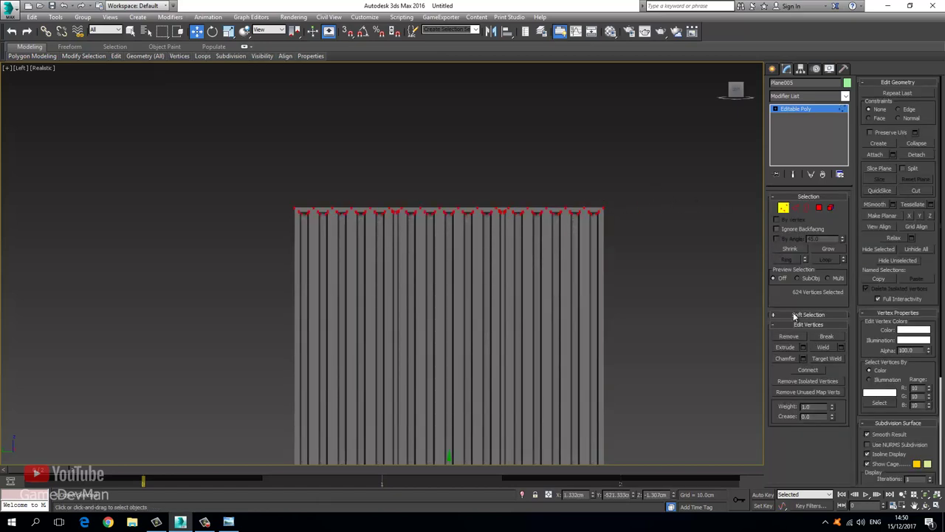
Select the grille's whole outer border and scale out a new ring of polygons, evening its width vertically
left_click(804, 208)
left_click(572, 208)
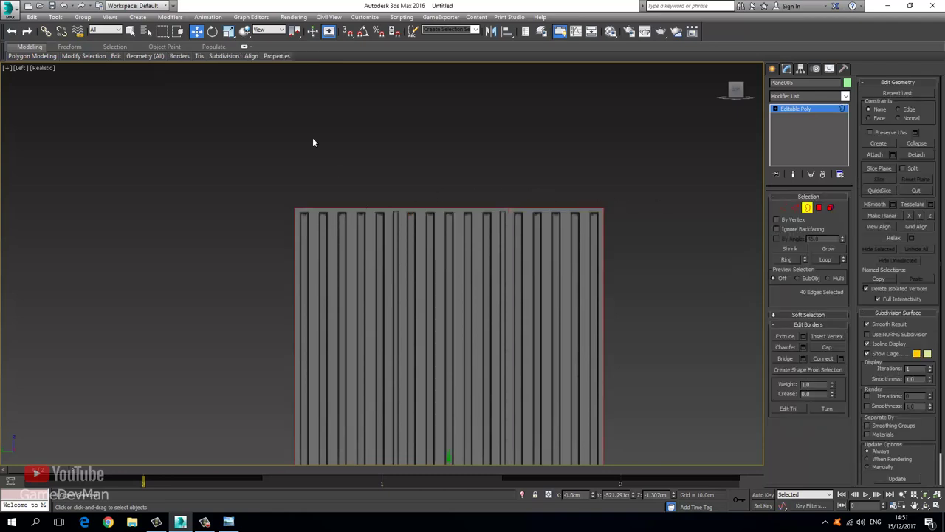
left_click(230, 32)
middle_click_drag(353, 283, 351, 203)
scroll(350, 209, "down", 2)
scroll(383, 317, "up", 2)
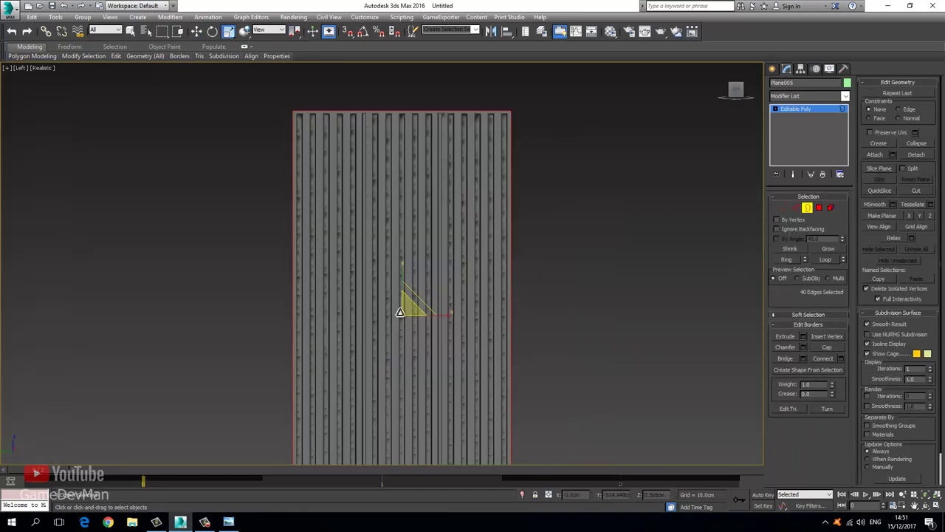
left_click_drag(406, 312, 408, 310)
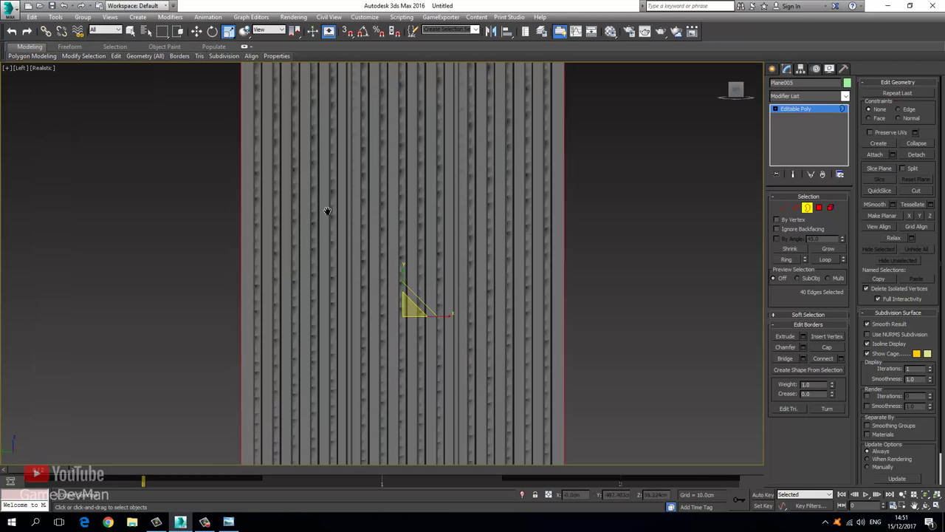
middle_click_drag(327, 211, 390, 352)
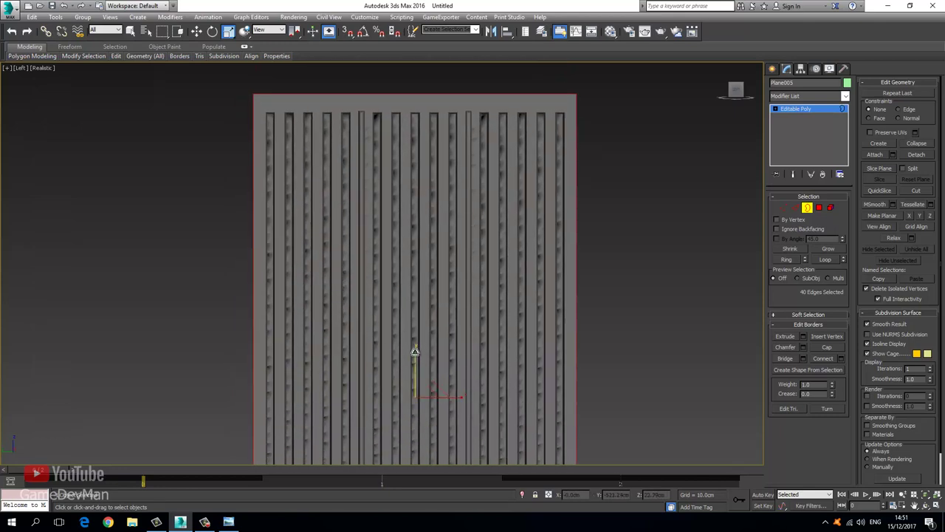
left_click_drag(415, 352, 415, 351)
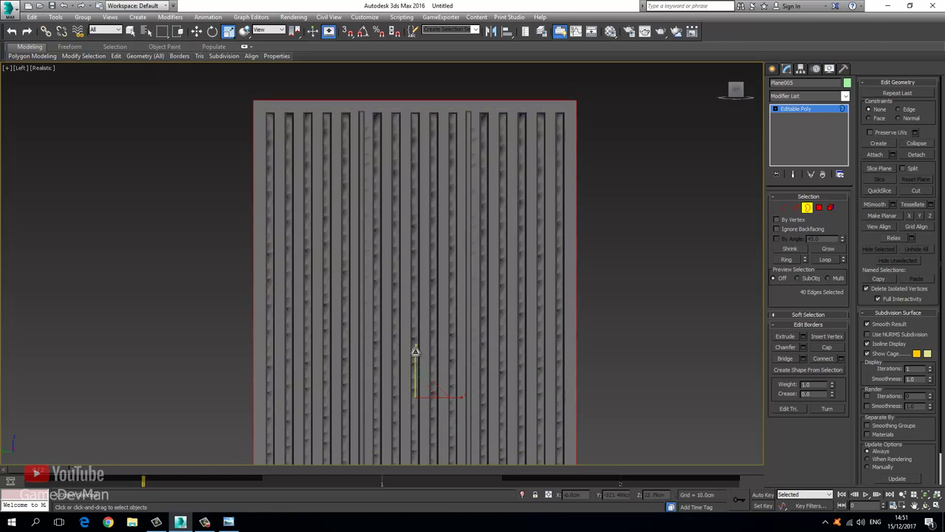
Check the proportions of the new outer frame against the side vent in the reference photo
key("F3")
key("F3")
key("F4")
key("F4")
left_click(228, 521)
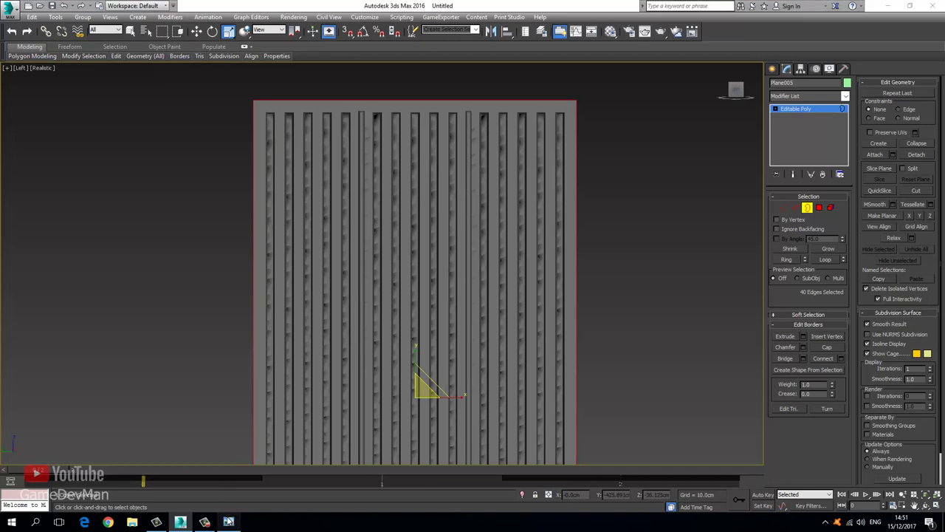
left_click(229, 521)
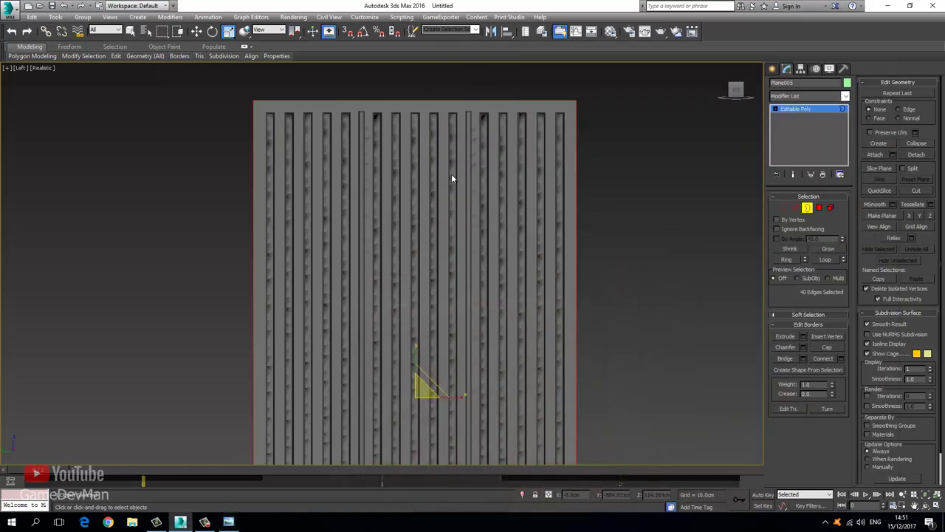
Select the polygons of the grille's outer frame and extrude them outward into a raised rim
left_click(819, 208)
scroll(417, 182, "down", 3)
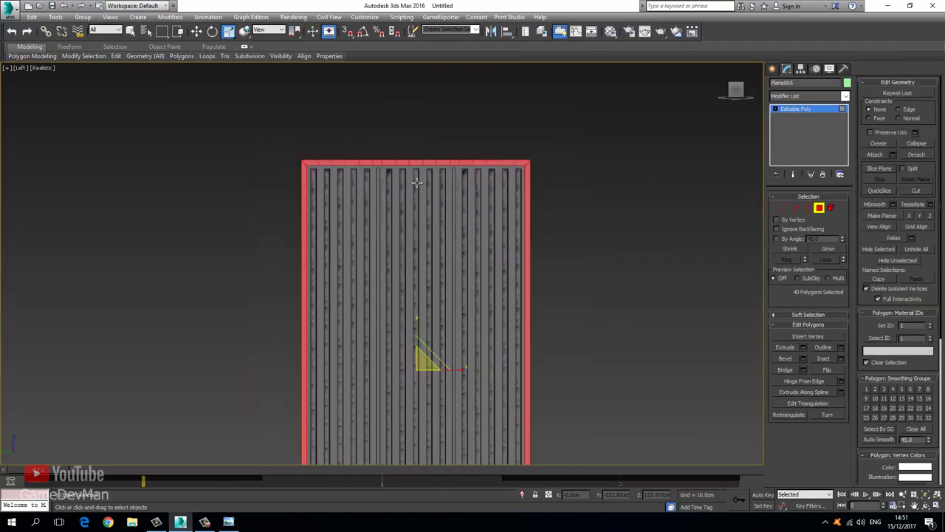
key("p")
key("ctrl+r")
left_click_drag(382, 245, 350, 228)
scroll(384, 203, "up", 3)
right_click(382, 186)
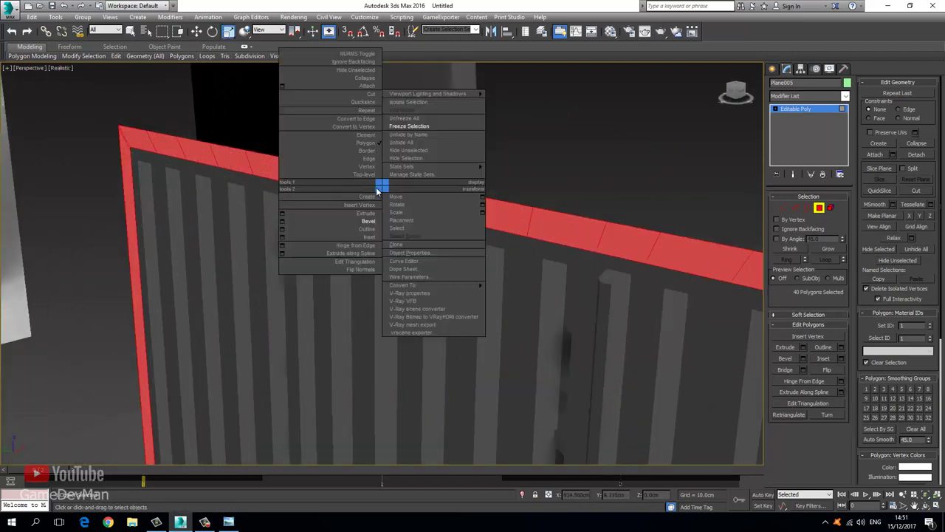
left_click(294, 212)
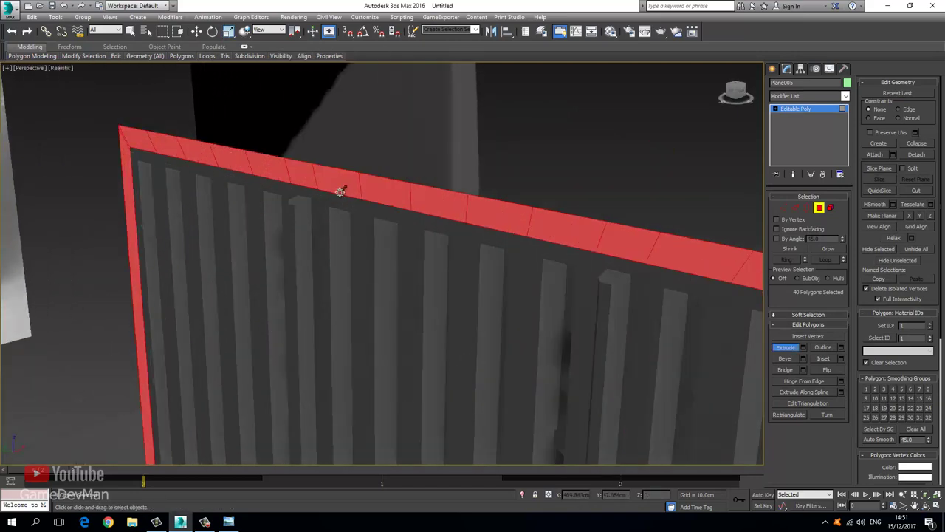
left_click_drag(342, 190, 336, 172)
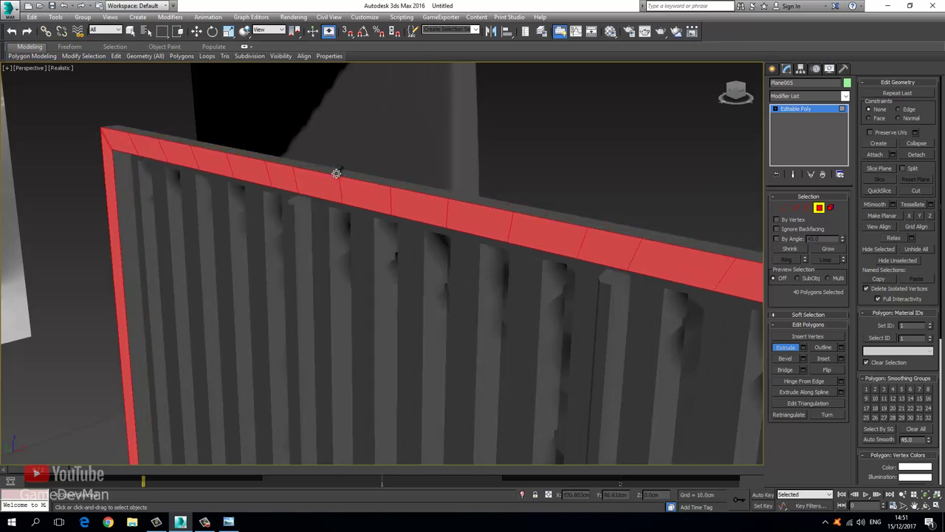
Select the grille's outer border and move it slightly backward to deepen the sides of the frame
left_click(808, 208)
left_click(196, 31)
scroll(323, 207, "down", 5)
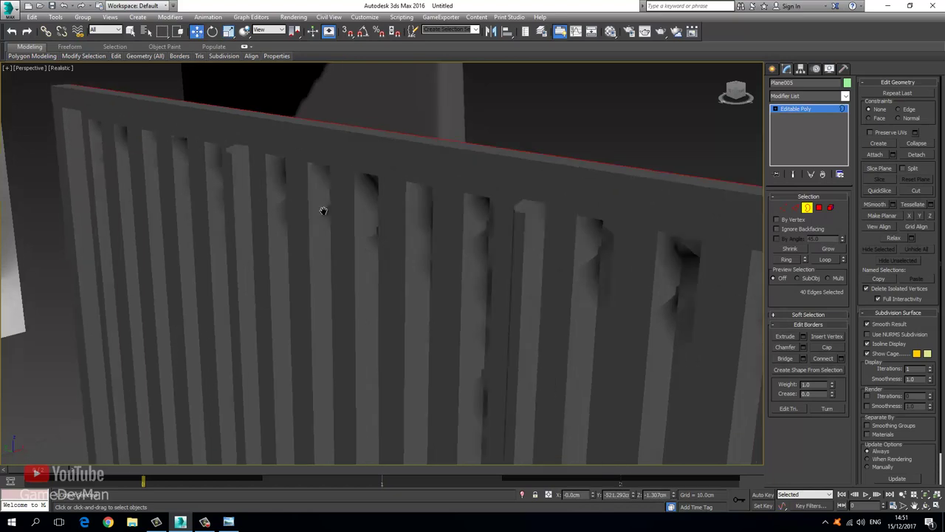
left_click_drag(333, 423, 339, 422)
left_click(794, 109)
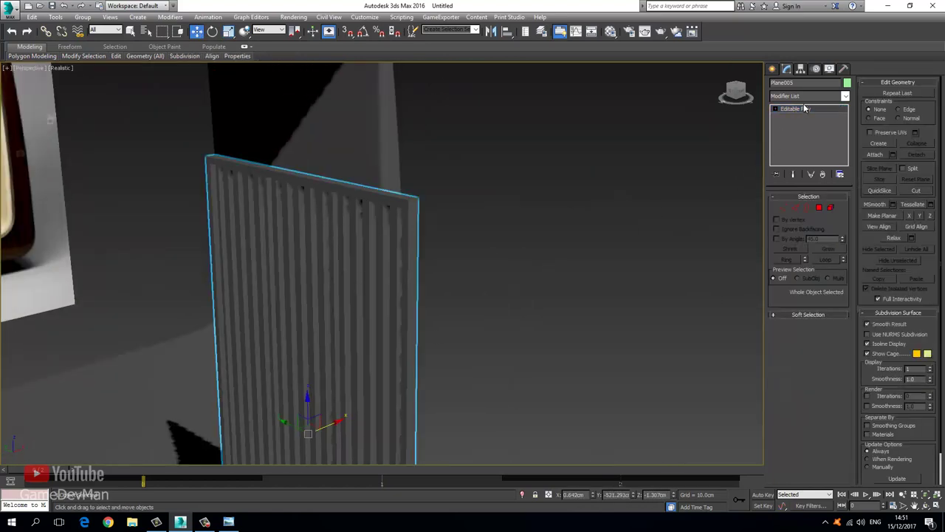
Apply a TurboSmooth modifier with 2 iterations to the grille and deselect it
left_click(803, 96)
key("t")
key("u")
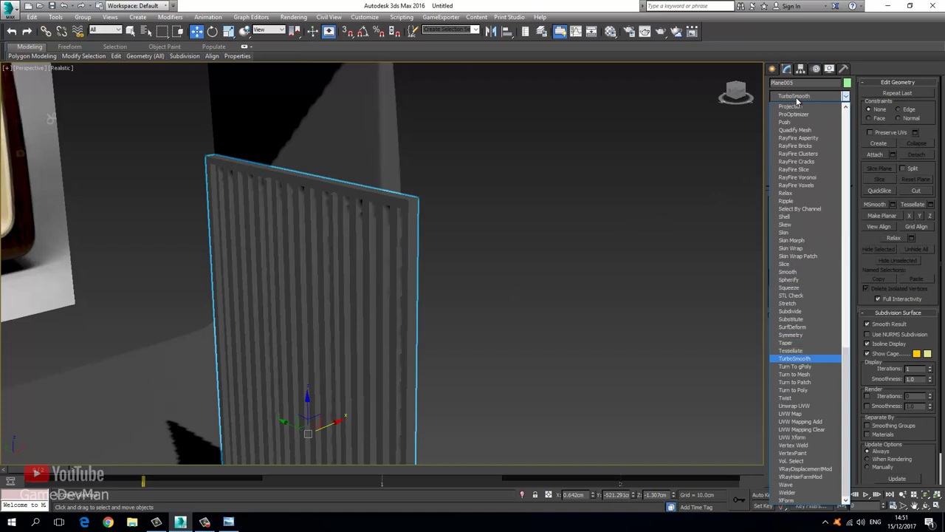
key("Return")
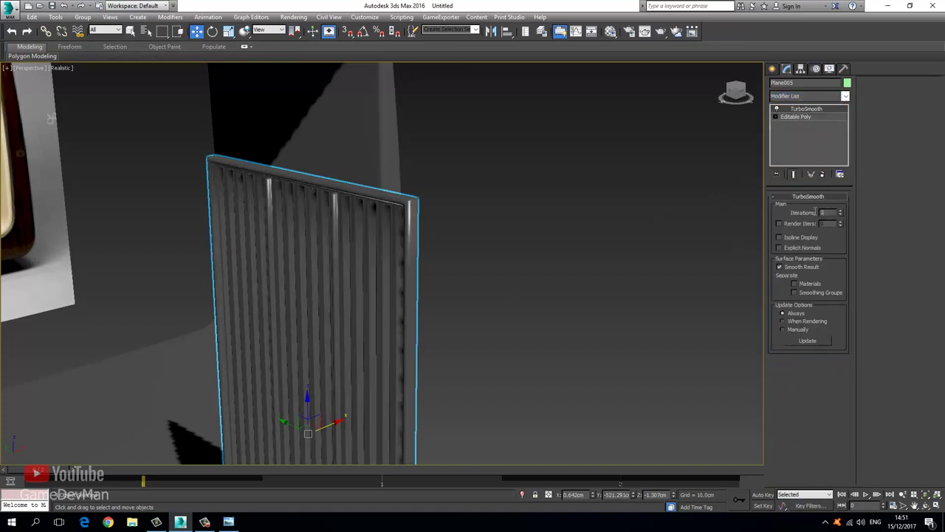
left_click(662, 226)
Inspect the smoothed grille's rim, slots and upper corners from several angles
scroll(327, 211, "up", 8)
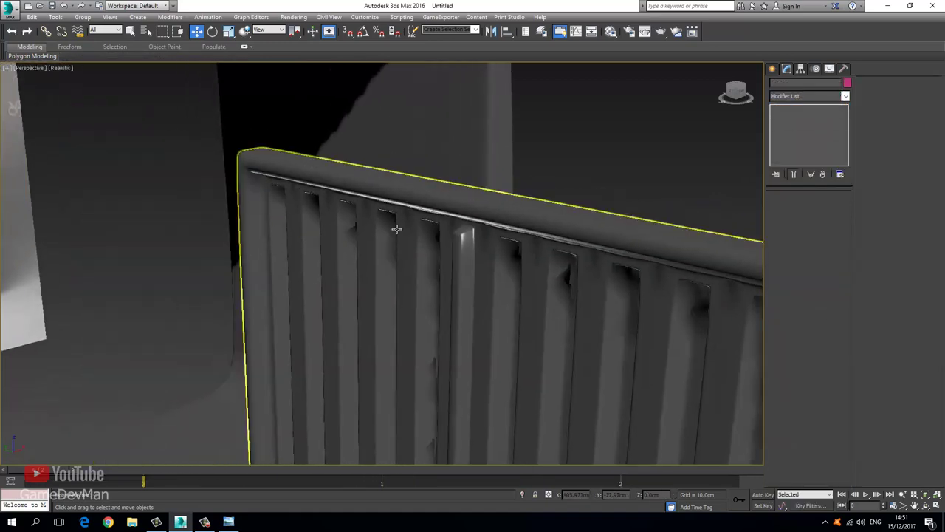
scroll(396, 229, "up", 4)
scroll(551, 241, "down", 10)
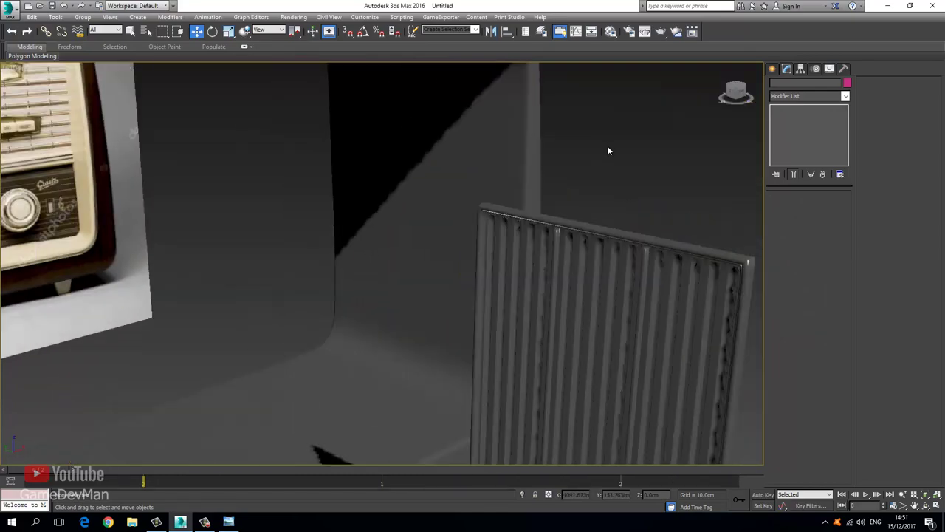
middle_click_drag(607, 145, 473, 126)
scroll(479, 148, "down", 3)
middle_click_drag(487, 244, 382, 258, "alt")
scroll(397, 244, "up", 4)
key("F4")
key("F4")
left_click_drag(382, 258, 383, 258)
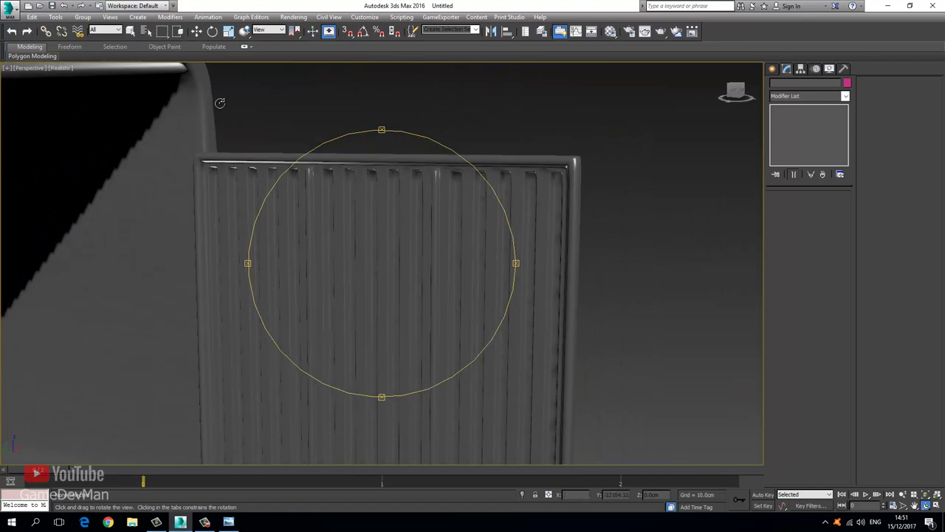
Change the grille's object color to black
left_click(197, 31)
left_click(293, 198)
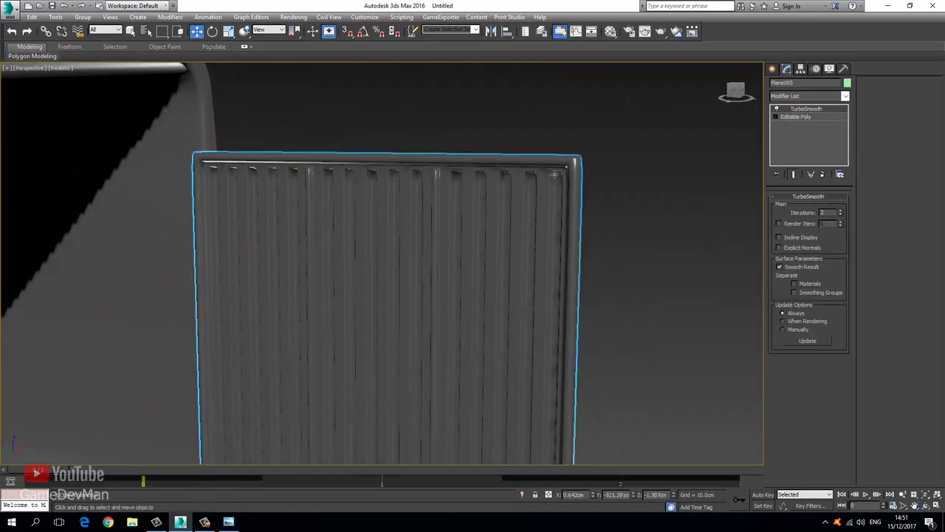
left_click(847, 83)
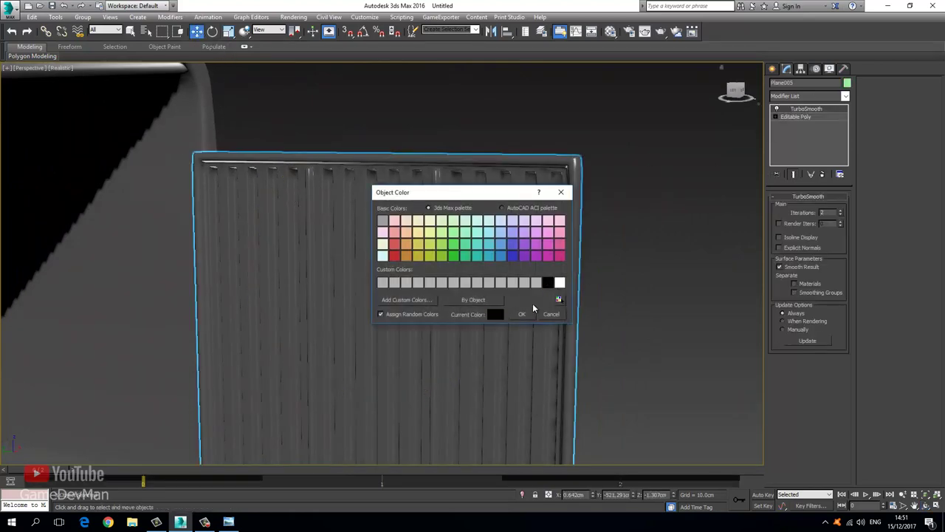
left_click(521, 314)
left_click(638, 257)
Examine the mesh around a slot's upper end with and without TurboSmooth
scroll(353, 174, "up", 5)
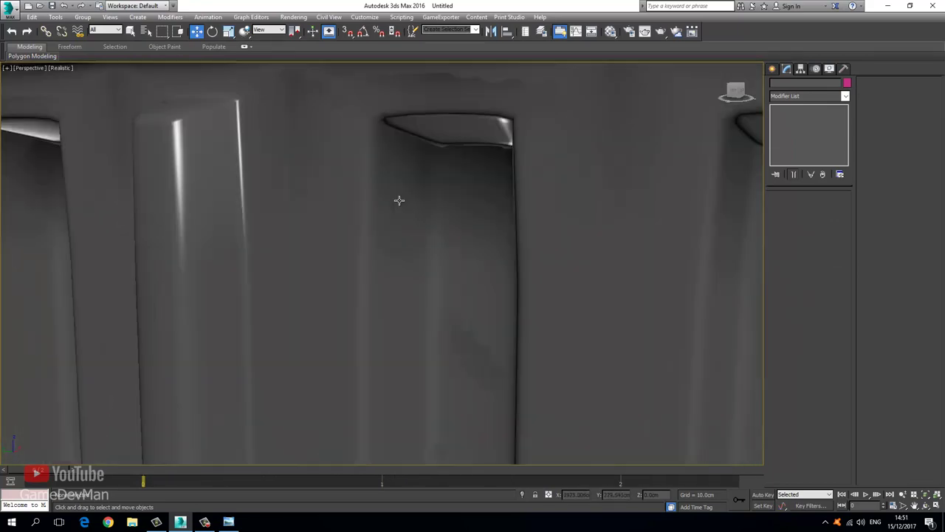
left_click(422, 184)
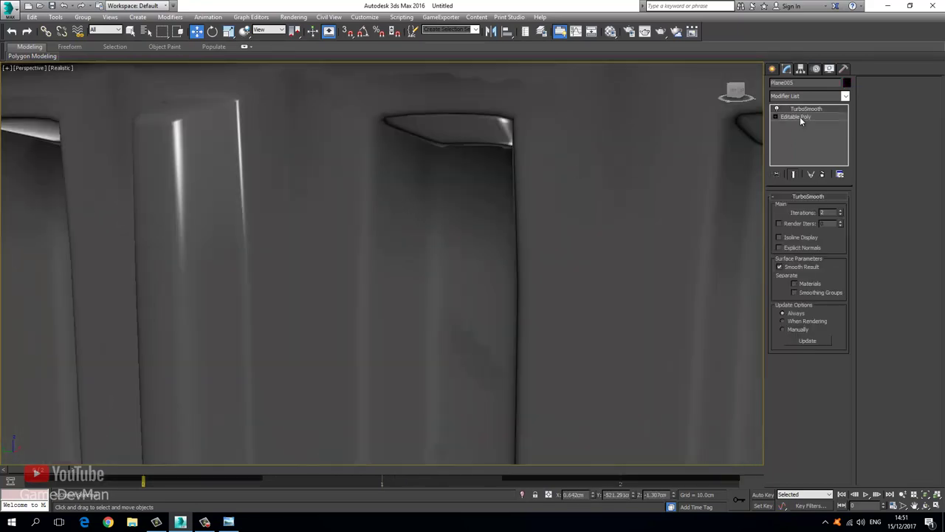
left_click(800, 117)
left_click(807, 109)
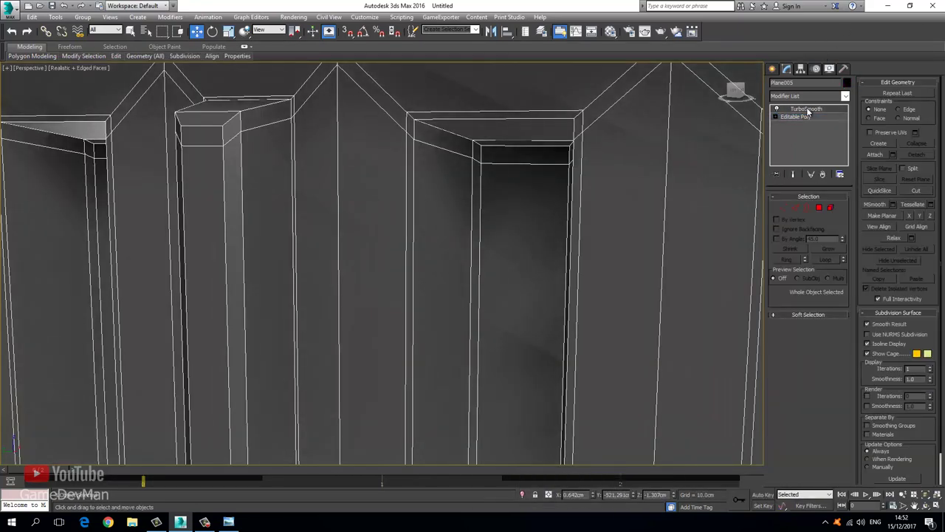
scroll(546, 164, "down", 8)
left_click(703, 110)
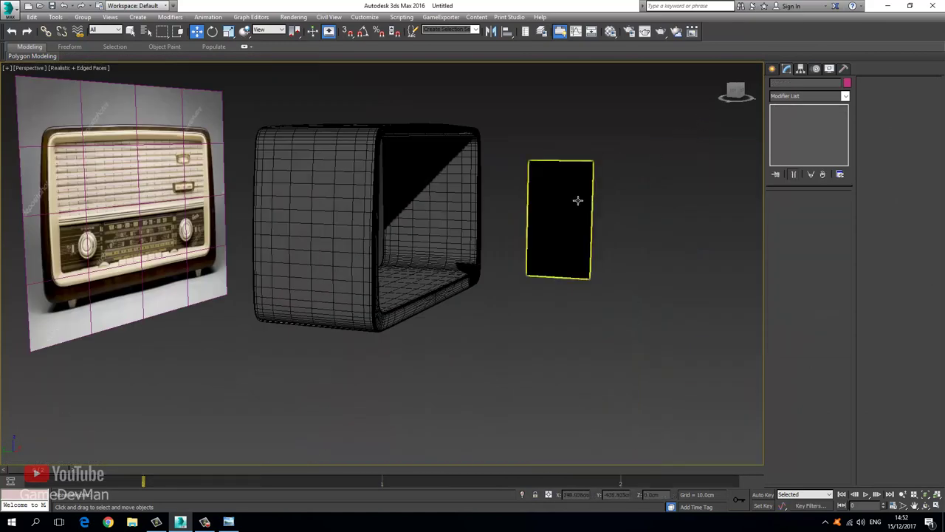
In the left view, move the grille about 523 cm horizontally to center it on the cabinet's side
left_click(578, 201)
key("l")
scroll(467, 221, "down", 5)
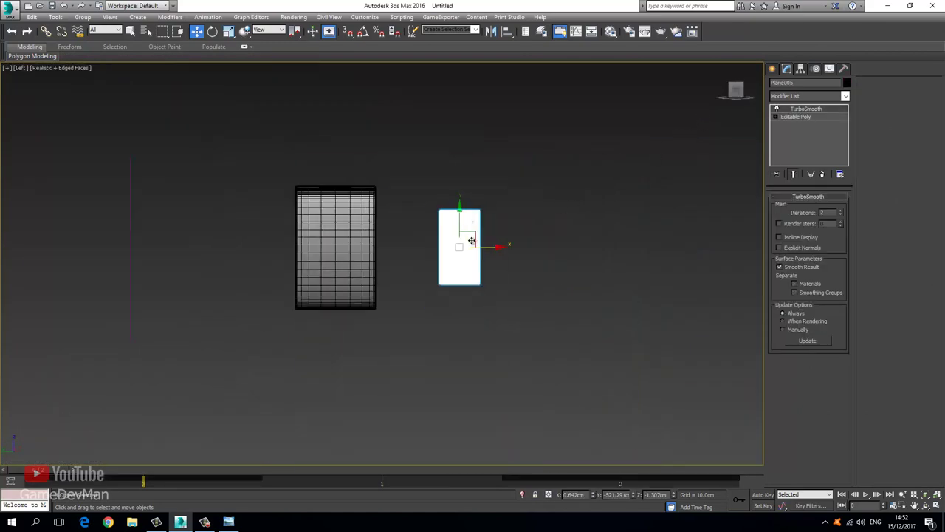
left_click_drag(491, 246, 373, 248)
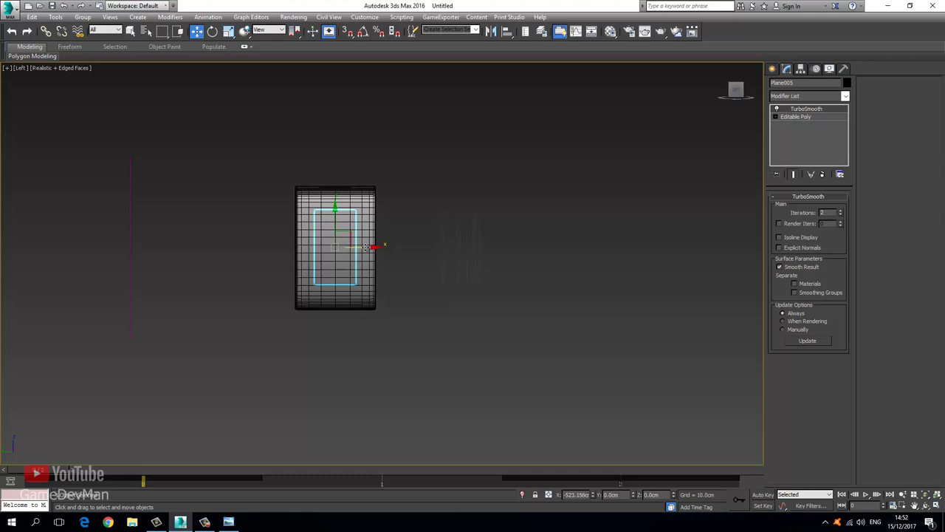
In the top view, move the grille to about X -458 cm, against the cabinet's outer side wall
key("t")
middle_click_drag(365, 259, 409, 260)
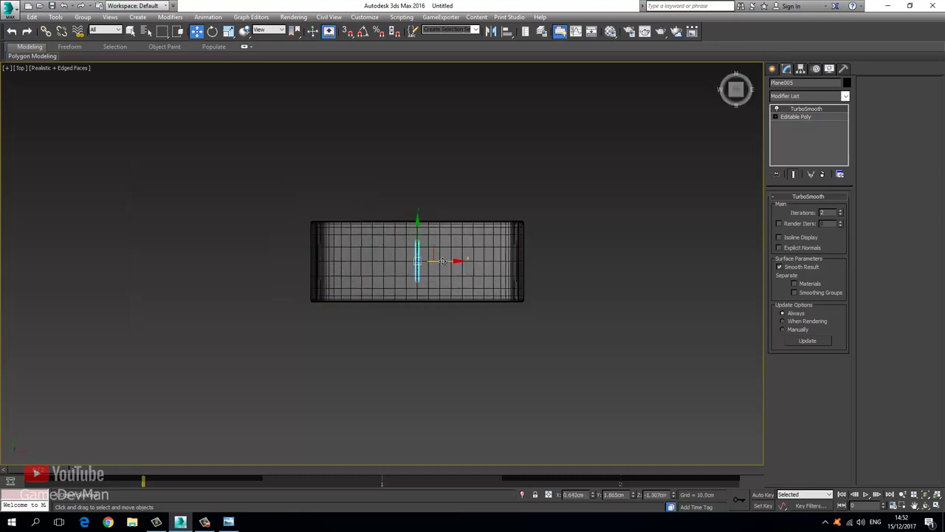
left_click_drag(408, 261, 303, 260)
key("p")
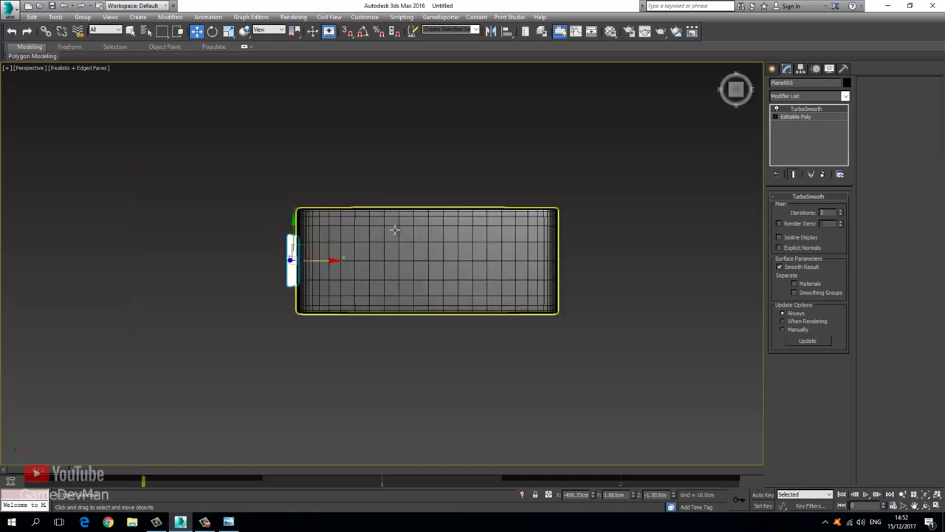
middle_click_drag(413, 204, 451, 147, "alt")
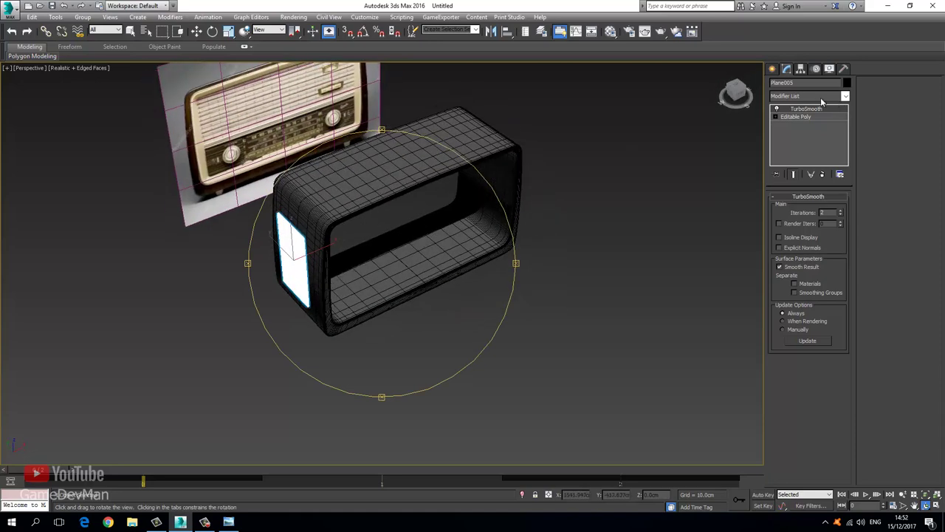
Reset the XForm of the selected ventilation grille
left_click(846, 95)
left_click(844, 68)
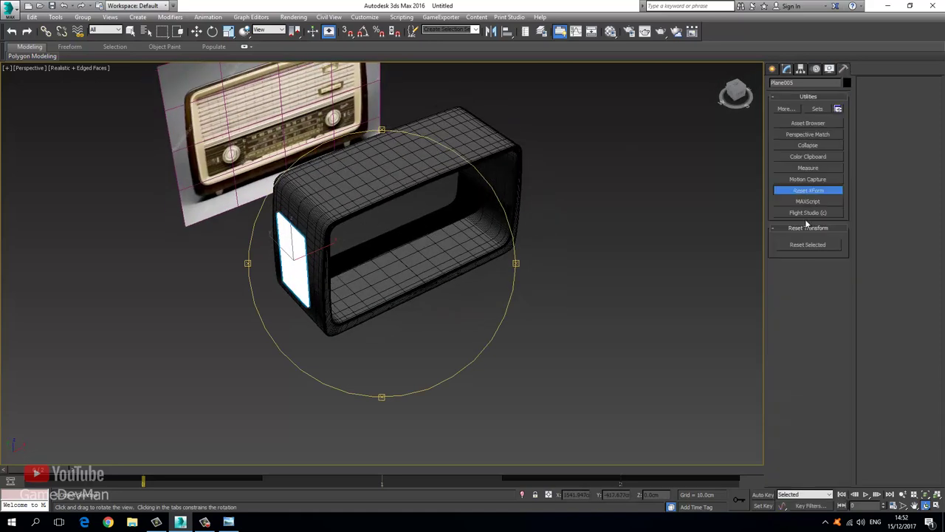
left_click(787, 69)
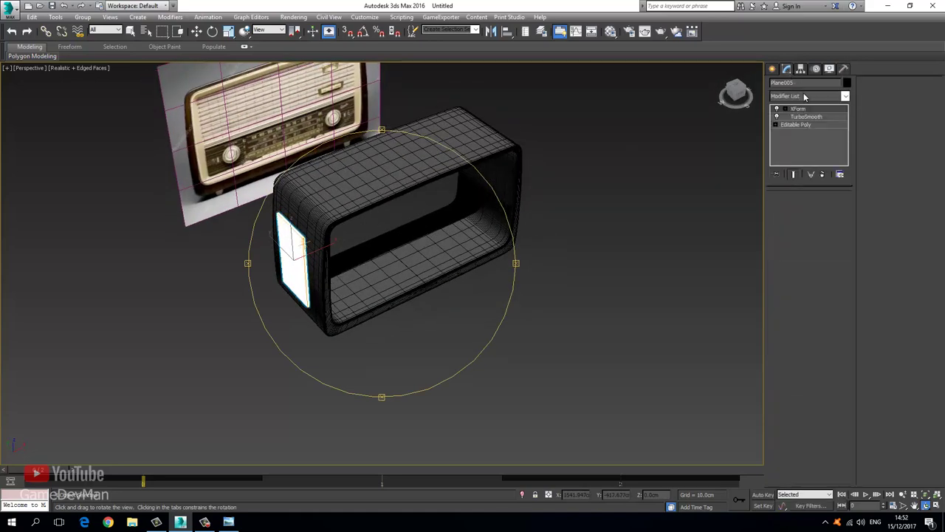
In the front view, move the grille to about X -452.9 cm, closer to the cabinet's outer side wall
key("f")
scroll(322, 257, "up", 5)
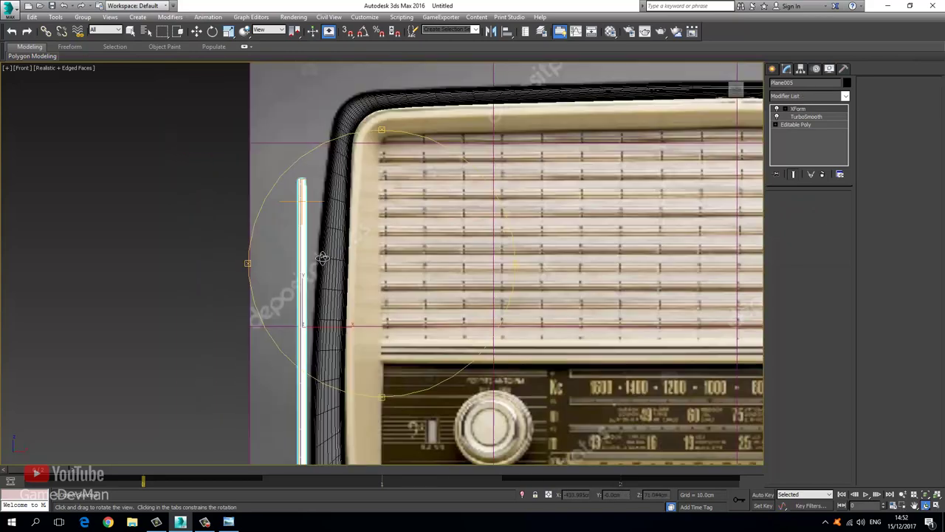
middle_click_drag(288, 295, 303, 211)
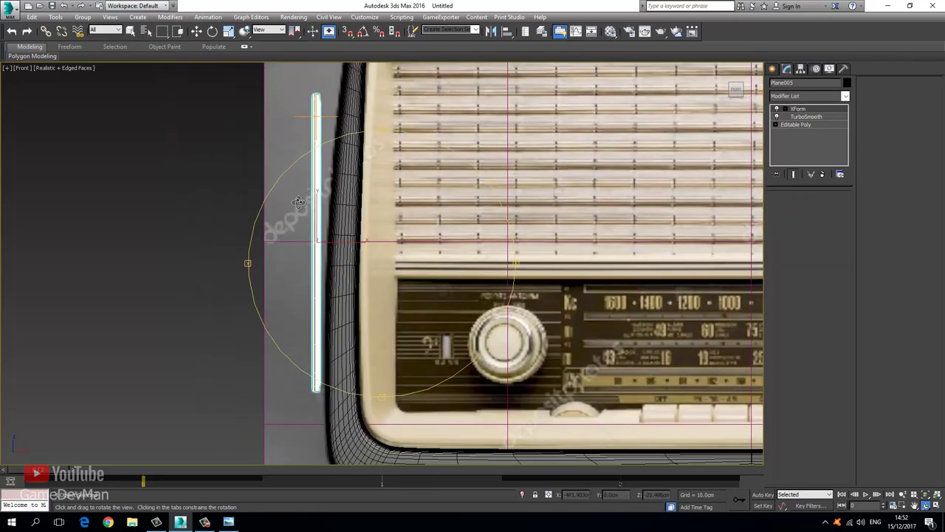
left_click(197, 31)
scroll(312, 220, "up", 2)
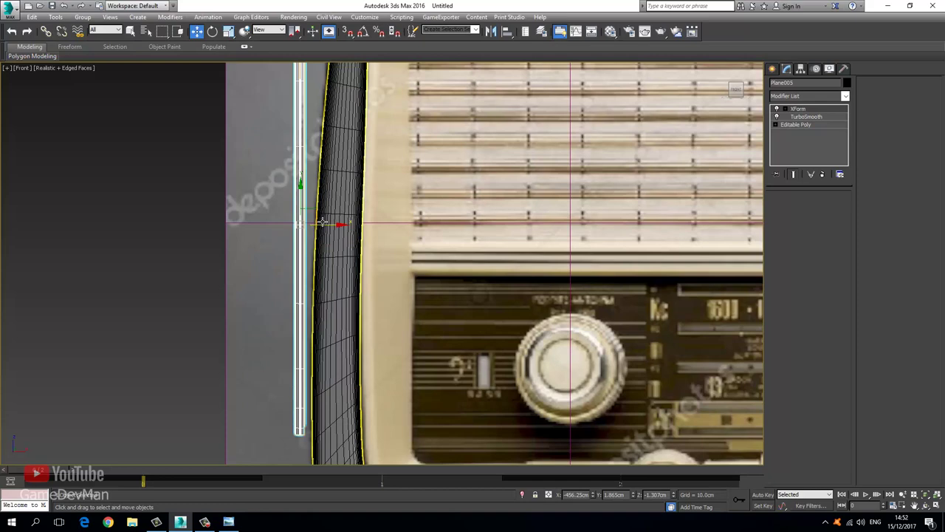
left_click_drag(322, 221, 327, 220)
Select the grille's outer back border in the base Editable Poly and extend it about 1.8 cm, past the protruding slot backs
scroll(325, 311, "up", 6)
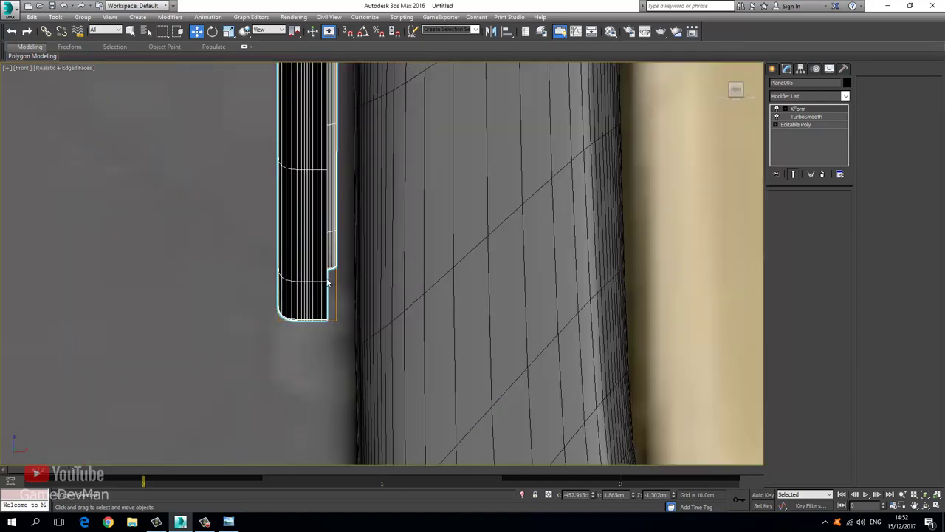
middle_click_drag(328, 282, 312, 338)
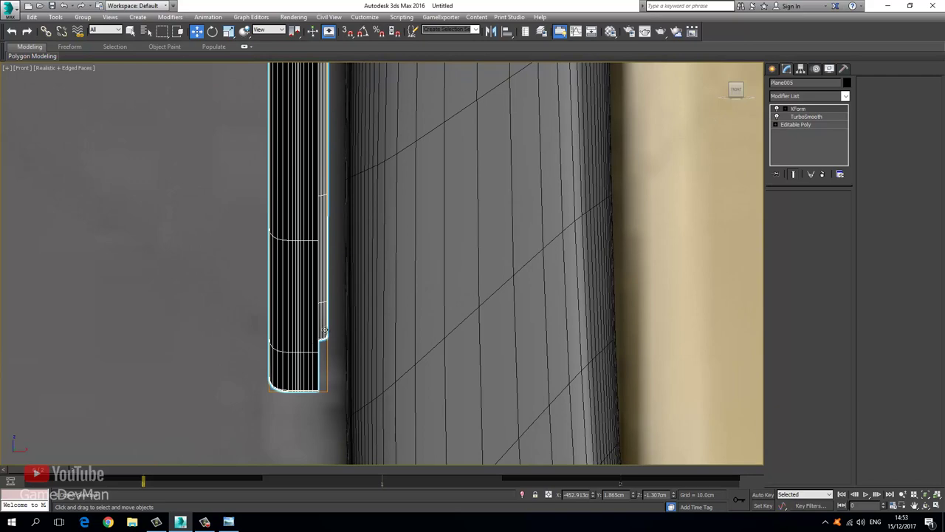
left_click(799, 124)
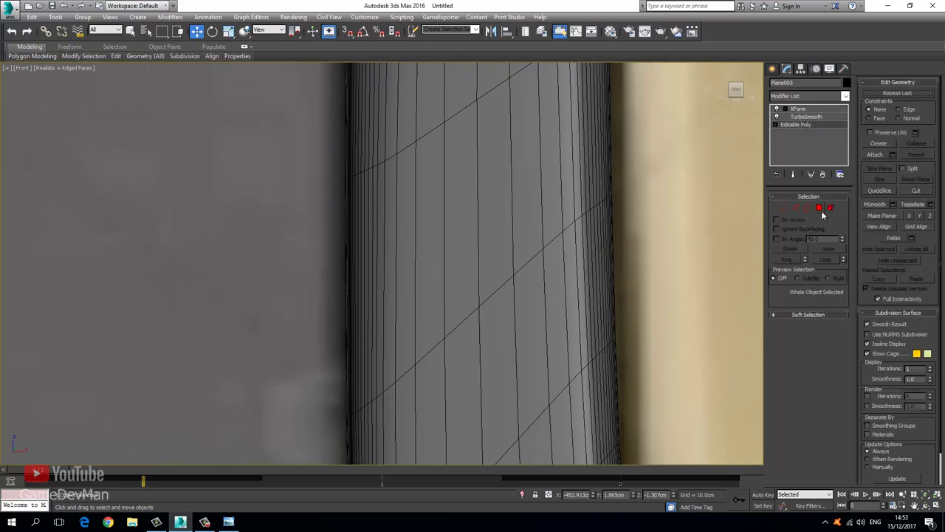
left_click(807, 208)
middle_click_drag(482, 342, 343, 343)
scroll(378, 317, "down", 10)
middle_click_drag(453, 231, 453, 236)
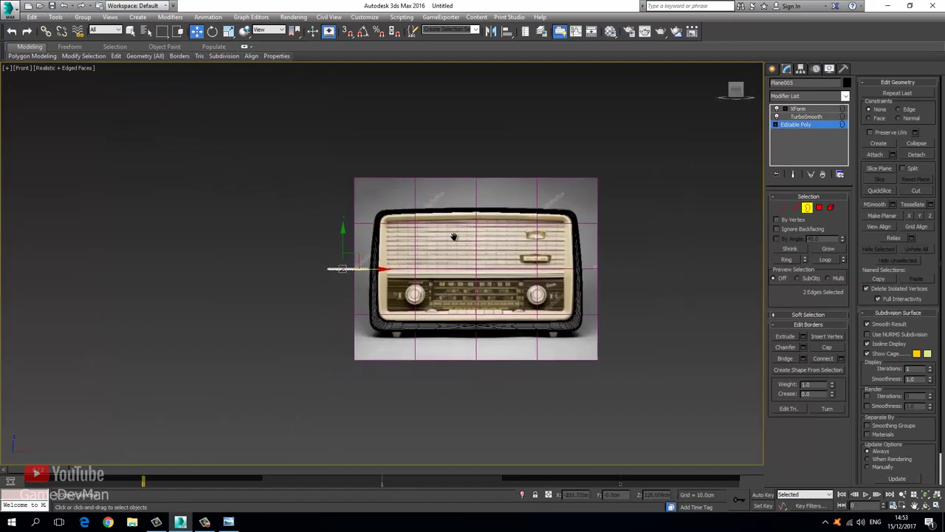
scroll(322, 303, "up", 8)
middle_click_drag(379, 113, 396, 217)
scroll(396, 218, "up", 3)
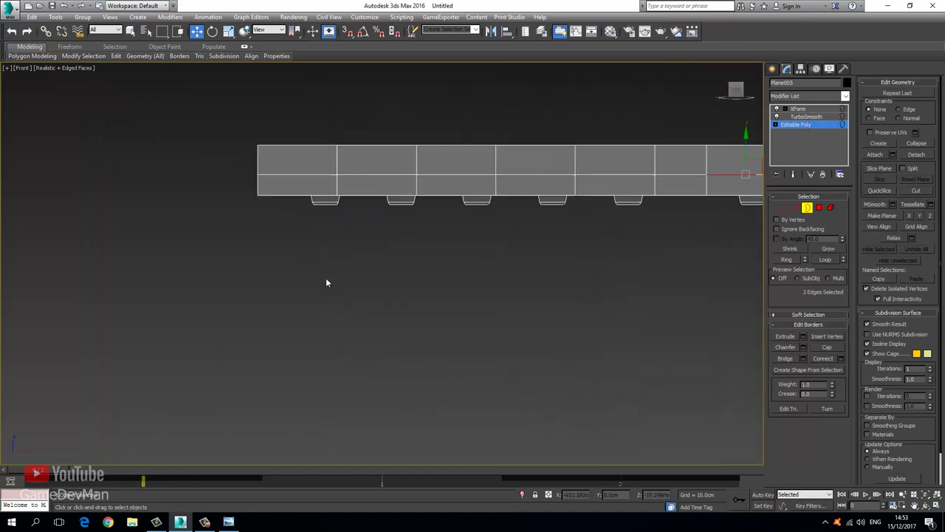
left_click(292, 194)
scroll(445, 223, "down", 2)
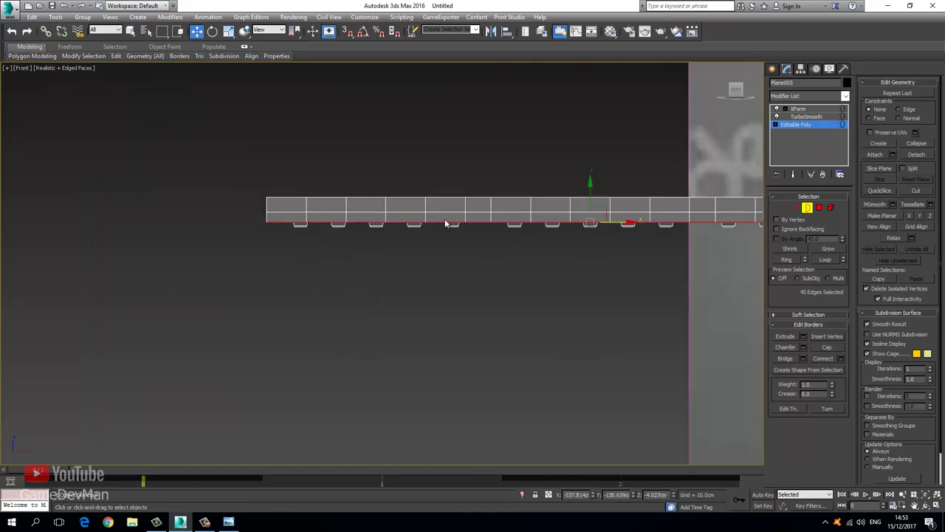
left_click_drag(589, 195, 589, 203)
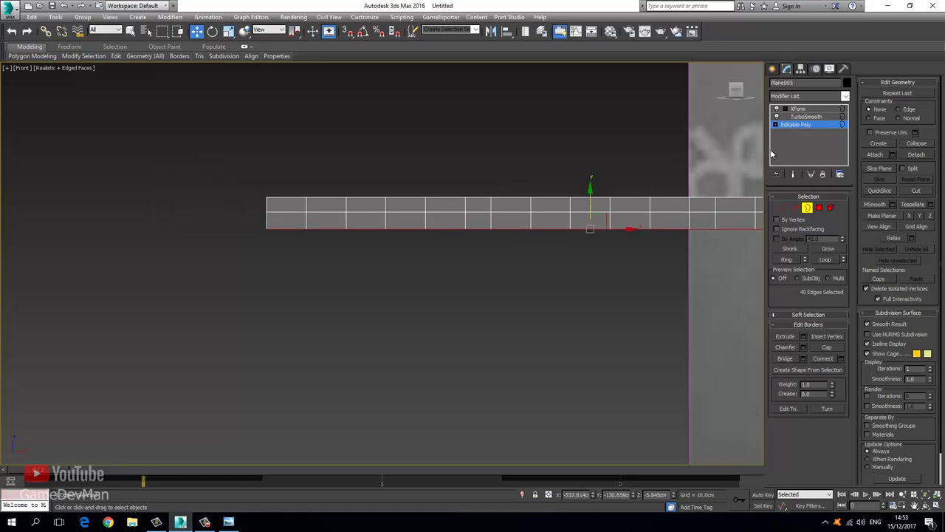
left_click(796, 110)
scroll(581, 209, "down", 3)
middle_click_drag(582, 209, 393, 233)
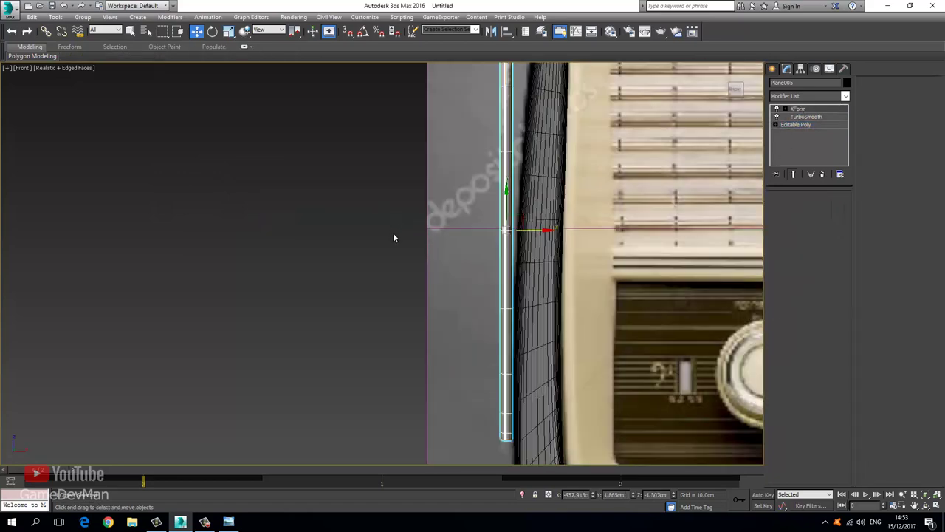
Apply an FFD 4x4x4 modifier to the grille and shift its top row of control points about 18 cm toward the cabinet
key("z")
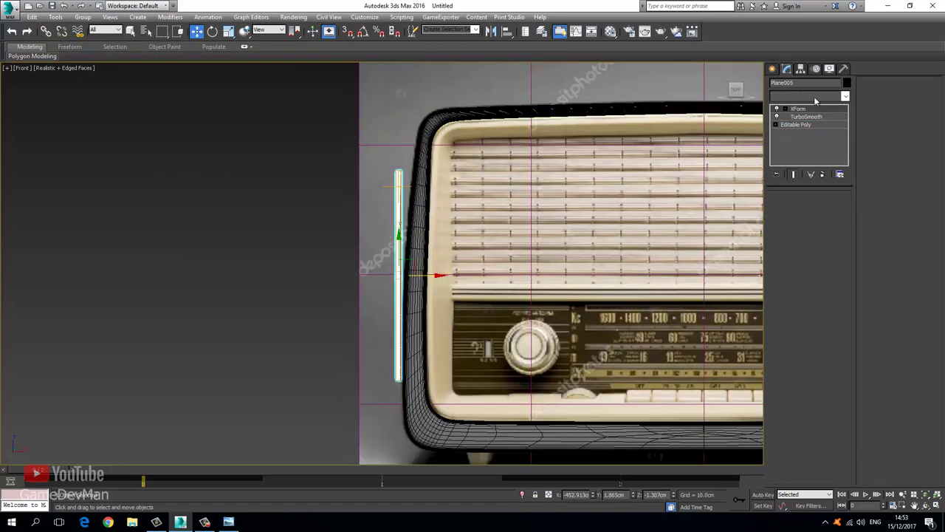
left_click(814, 98)
key("f")
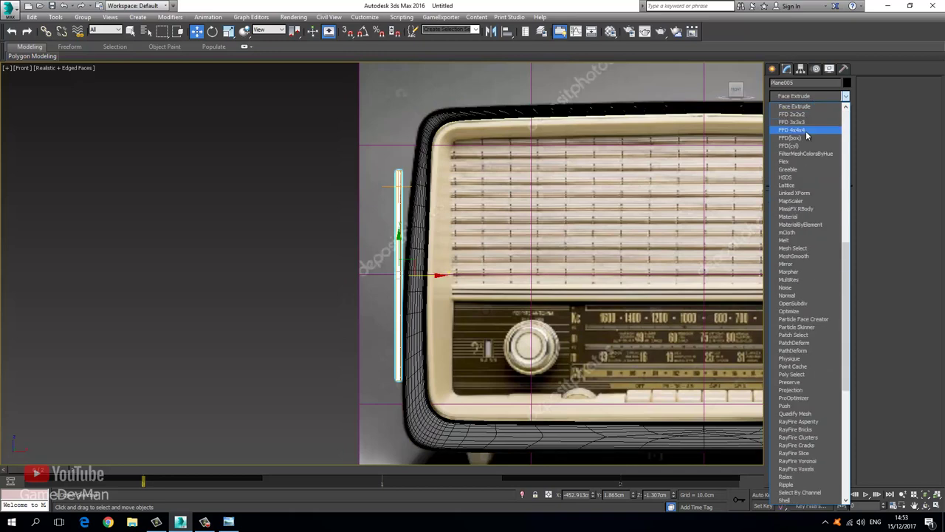
left_click(806, 130)
left_click(776, 109)
left_click(812, 116)
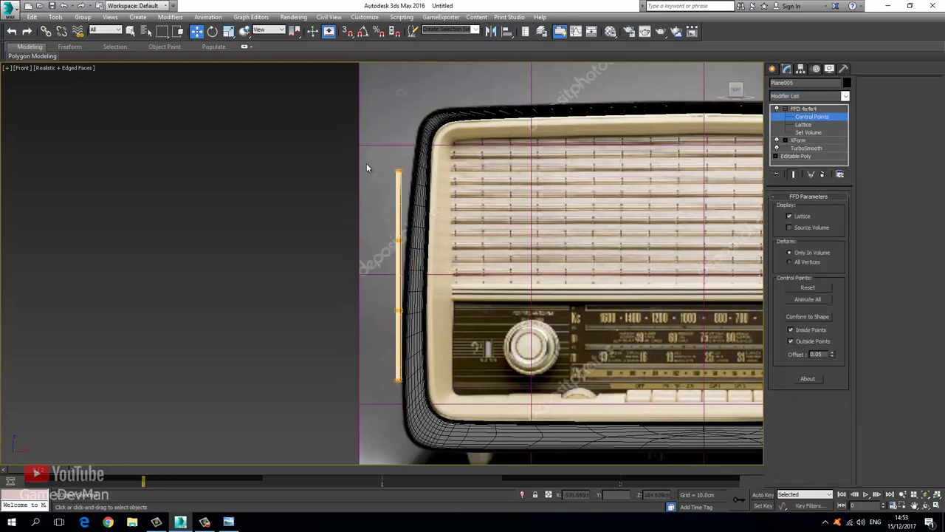
left_click_drag(367, 168, 427, 197)
scroll(412, 186, "up", 3)
left_click_drag(406, 158, 428, 158)
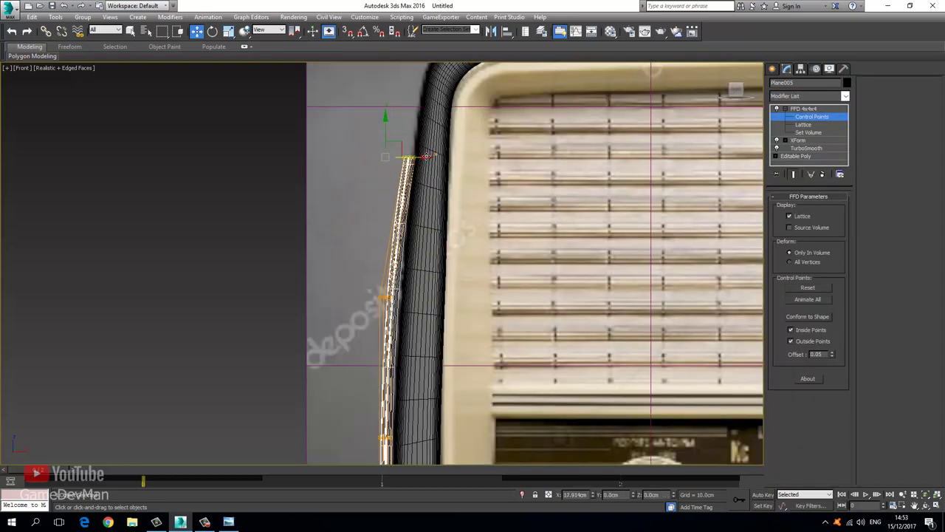
Shift the grille's lower rows of FFD control points toward the cabinet to follow its curved side wall
left_click_drag(375, 264, 417, 297)
middle_click_drag(387, 449, 372, 310)
scroll(372, 309, "up", 3)
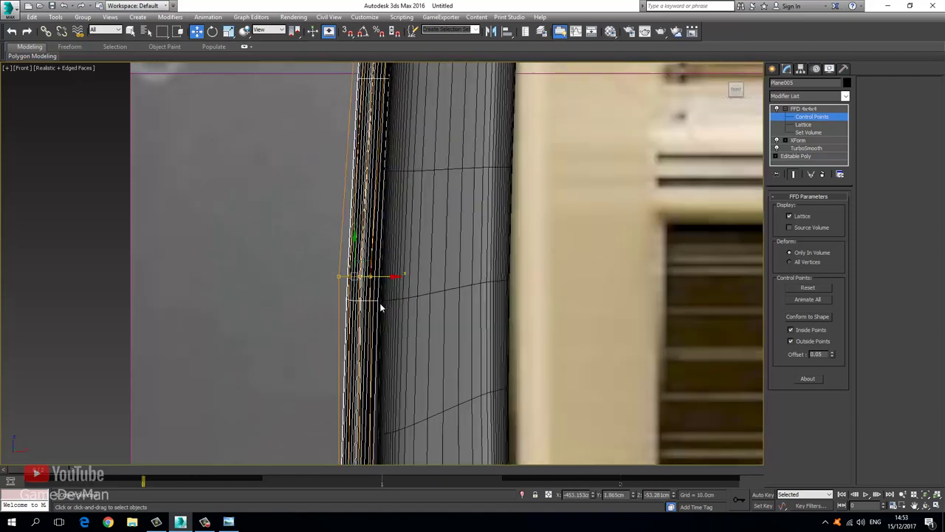
left_click_drag(379, 276, 387, 278)
middle_click_drag(342, 447, 261, 192)
left_click_drag(268, 277, 375, 360)
left_click_drag(352, 330, 360, 330)
Fine-tune the grille's top row of FFD control points to about X -434.4 cm, against the cabinet wall
middle_click_drag(339, 195, 317, 407)
scroll(317, 406, "down", 4)
middle_click_drag(325, 133, 325, 328)
scroll(337, 220, "up", 5)
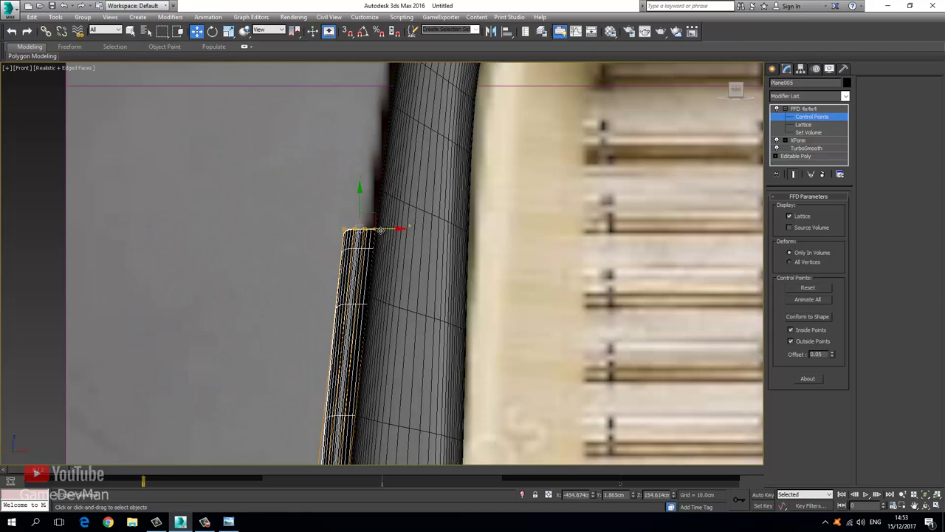
left_click_drag(380, 231, 384, 230)
middle_click_drag(398, 282, 373, 249)
scroll(373, 249, "down", 2)
In the perspective view, turn off edged faces, leave FFD control point editing and deselect the grille
key("p")
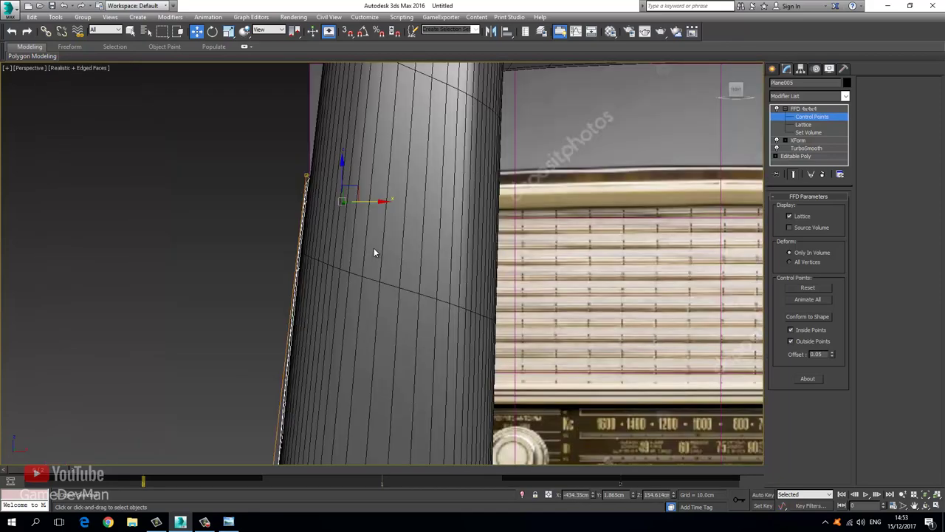
key("z")
key("ctrl+r")
left_click_drag(332, 234, 376, 239)
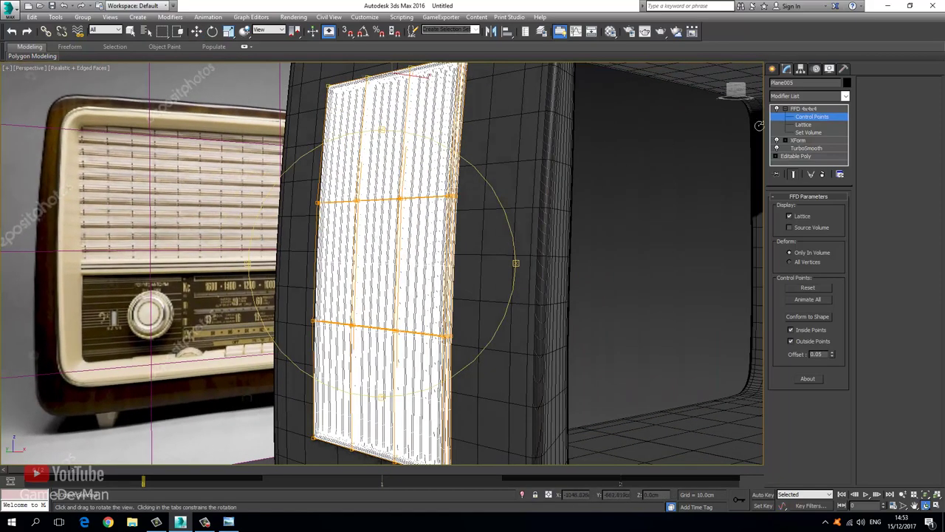
key("F4")
scroll(660, 156, "down", 6)
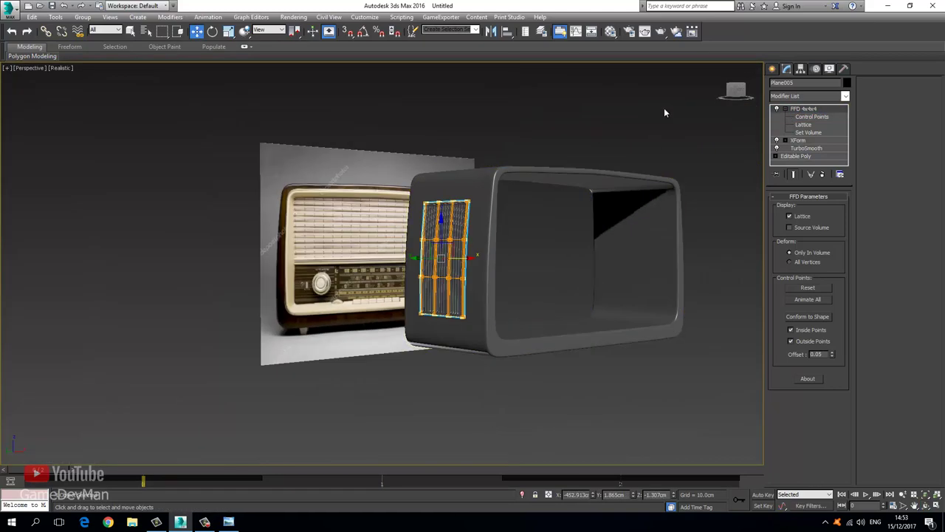
left_click(664, 108)
middle_click_drag(478, 234, 422, 244, "alt")
Compare the modeled grille's proportions and placement with the side grille in the reference photo
left_click(228, 522)
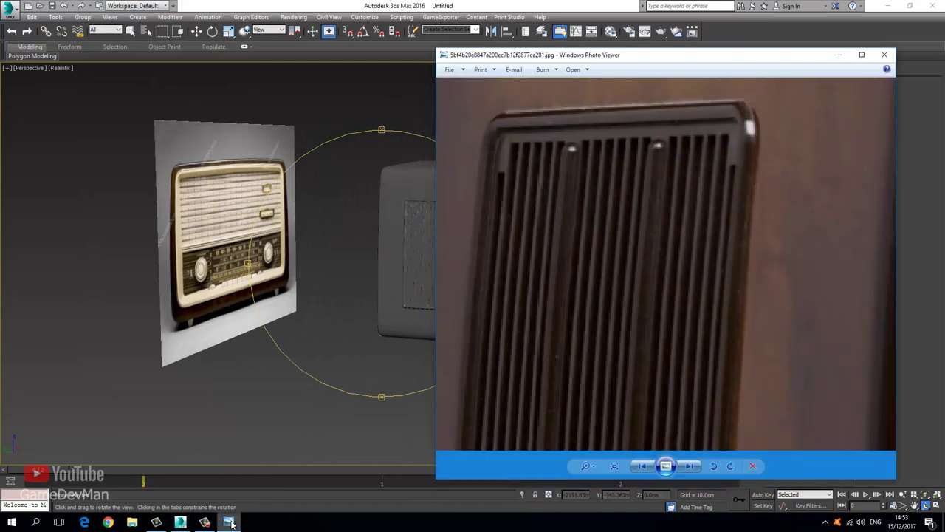
scroll(567, 232, "down", 4)
mouse_move(373, 268)
middle_mouse_down("alt")
mouse_move(400, 281)
mouse_move(442, 268)
mouse_move(368, 270)
middle_mouse_up("alt")
left_click(231, 521)
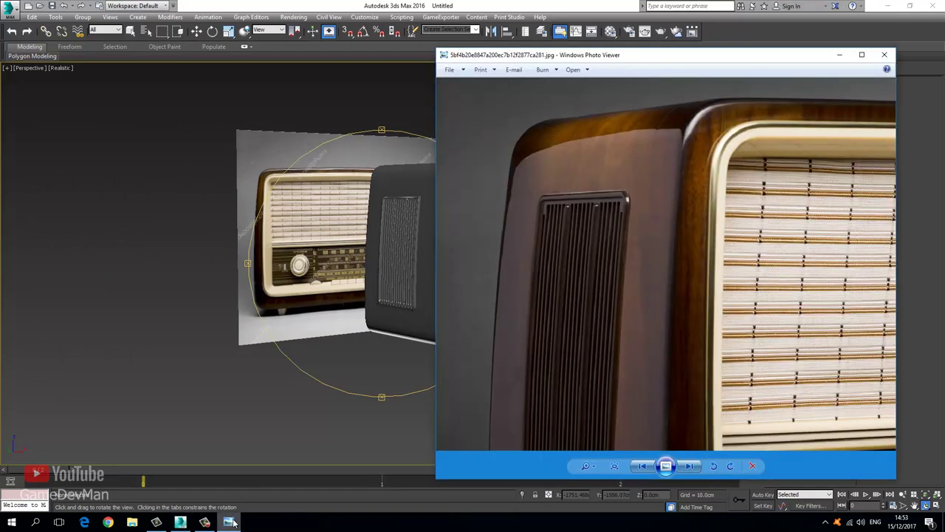
left_click(231, 521)
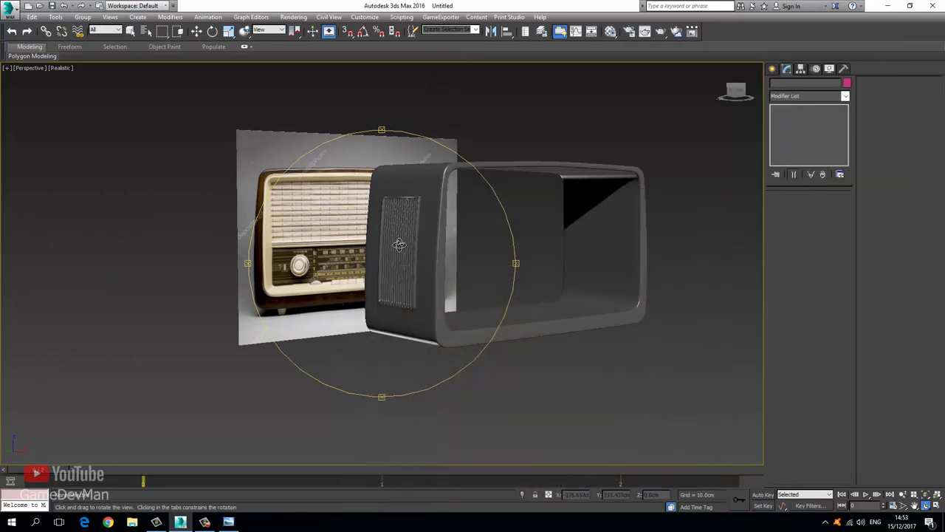
middle_click_drag(391, 270, 380, 229, "alt")
Scale the grille to about 87% along Y to narrow it, and reset its XForm
left_click(228, 31)
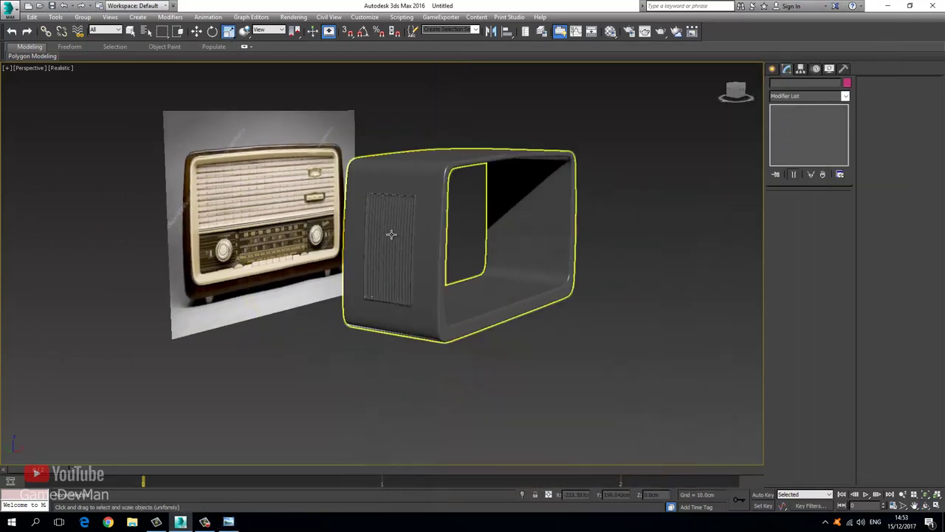
left_click(382, 226)
key("z")
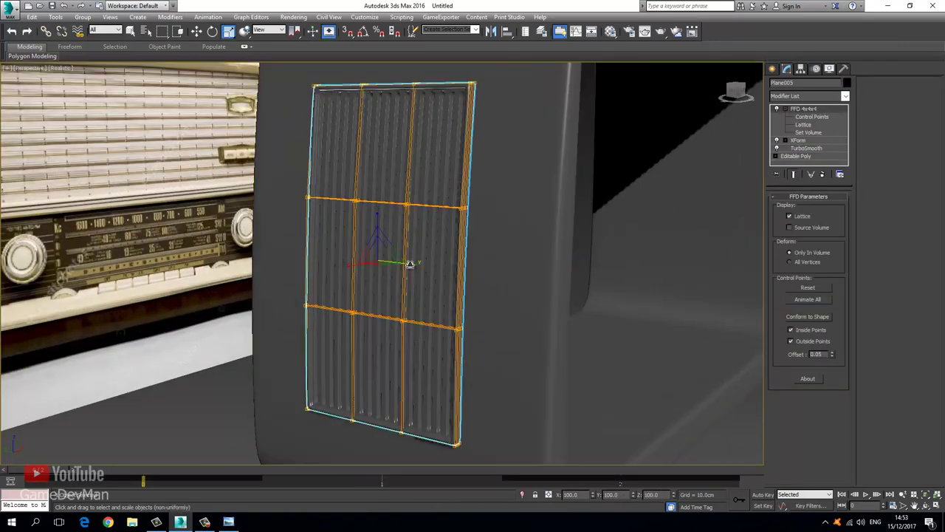
left_click_drag(410, 265, 405, 266)
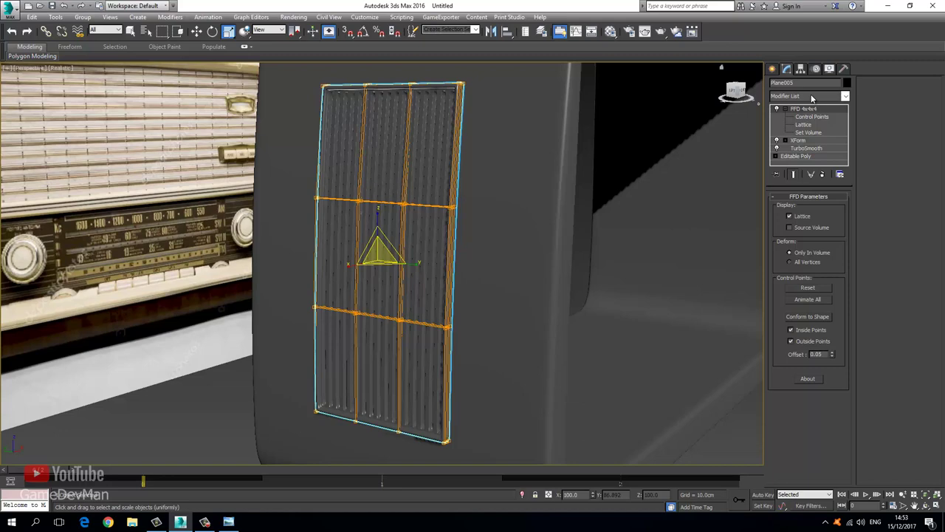
left_click(844, 69)
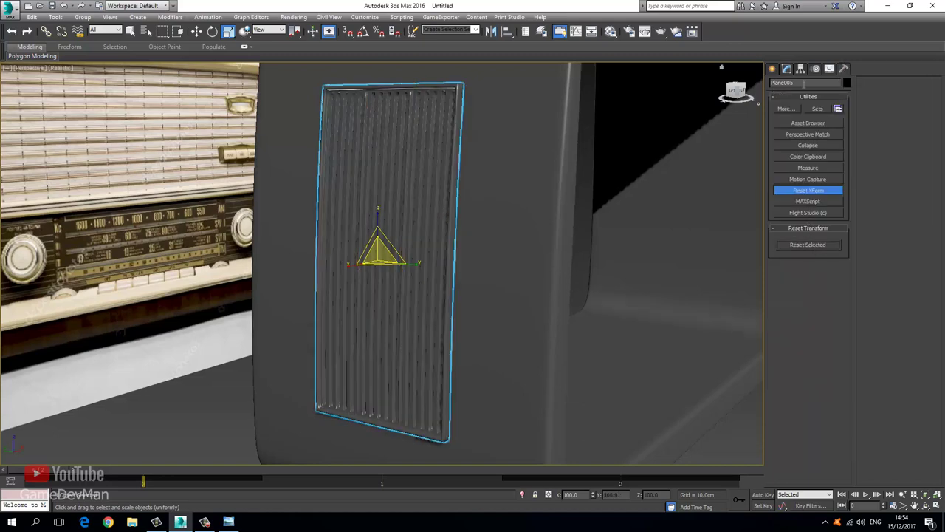
left_click(787, 69)
Center the grille's pivot on the object, and set the pivot's X position to 0 cm
left_click(815, 69)
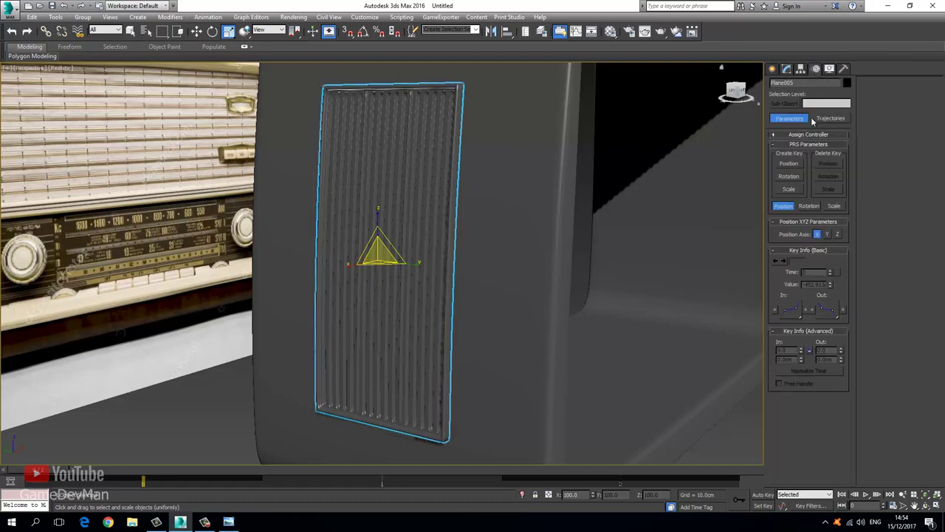
left_click(804, 68)
left_click(808, 131)
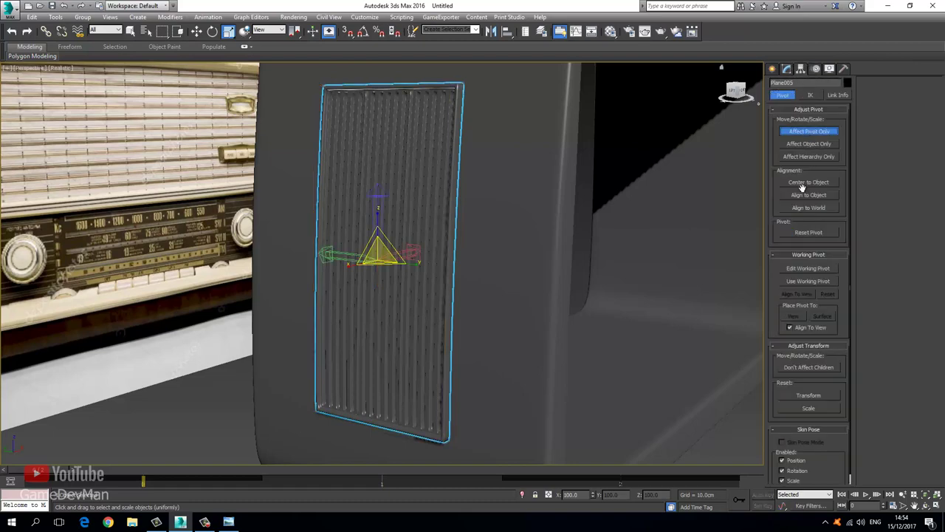
left_click(811, 182)
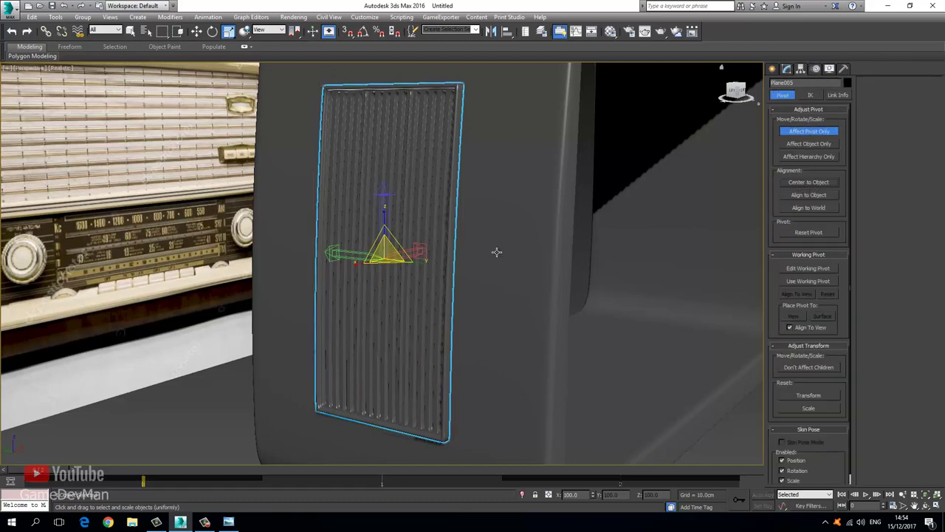
left_click(196, 31)
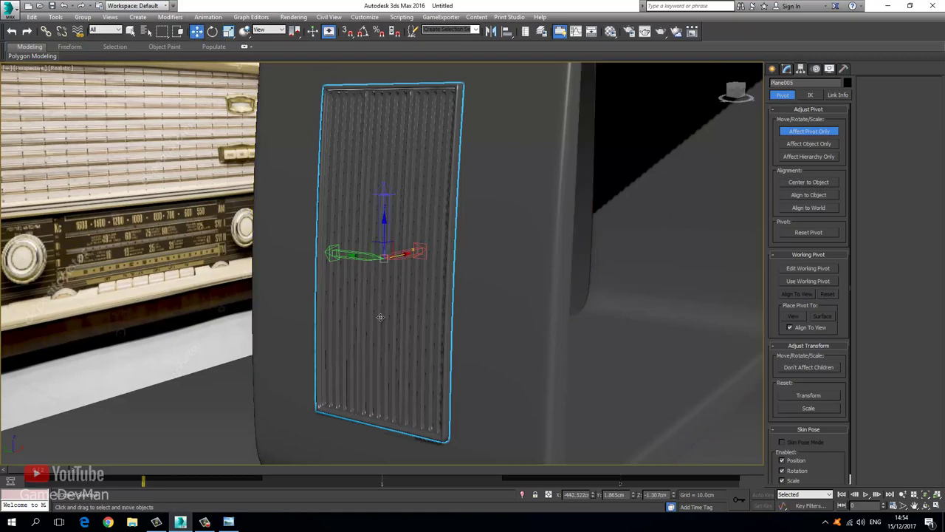
right_click(594, 495)
middle_click_drag(561, 288, 500, 327, "alt")
left_click(801, 131)
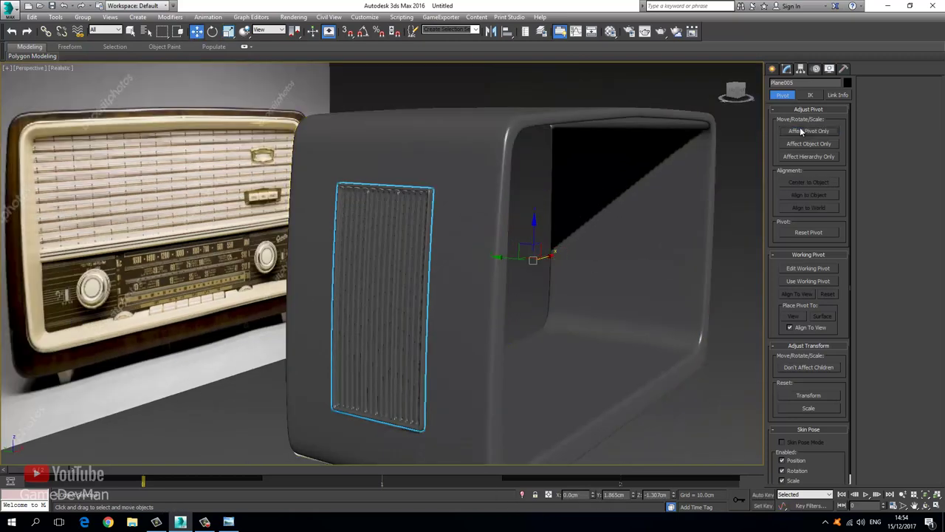
Apply a flipped Symmetry modifier on the X axis to mirror the grille onto the cabinet's opposite side
left_click(787, 68)
left_click(808, 96)
scroll(783, 168, "down", 10)
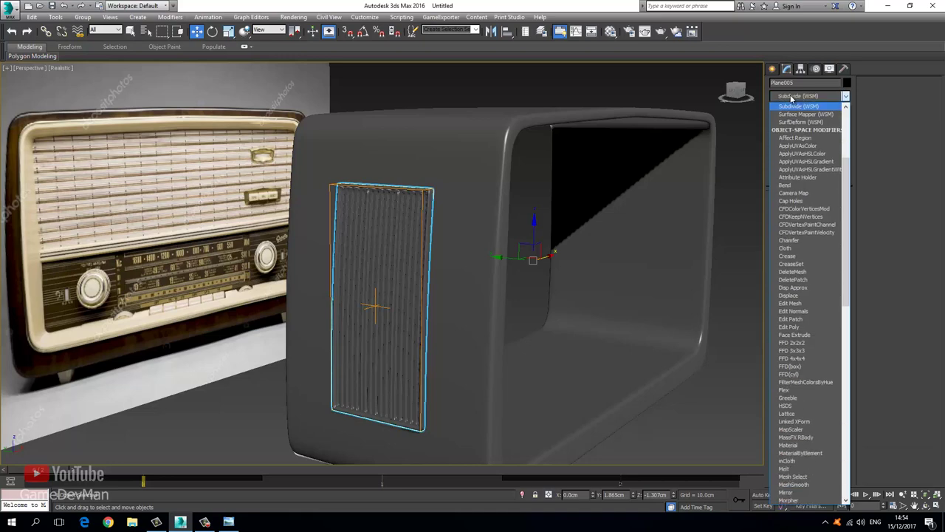
left_click(790, 335)
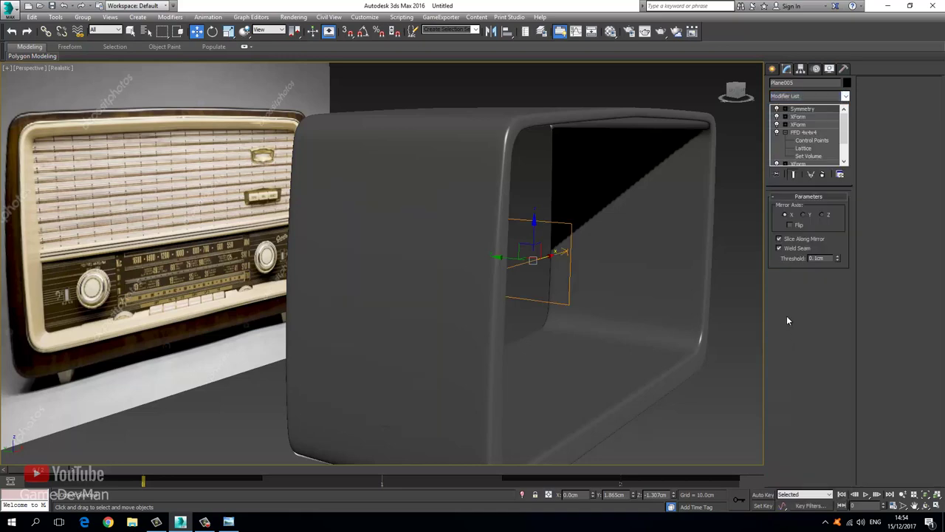
left_click(789, 224)
left_click(735, 274)
scroll(525, 266, "down", 3)
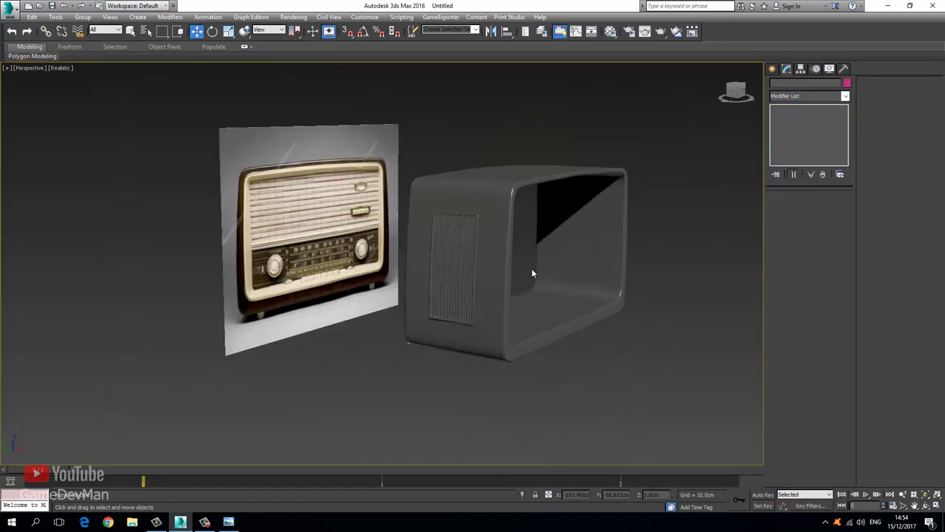
middle_click_drag(557, 317, 392, 248, "alt")
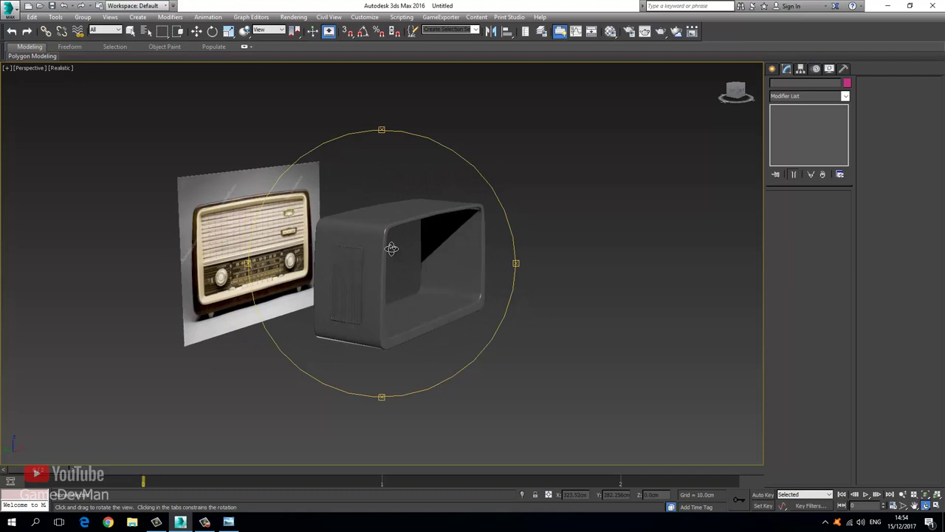